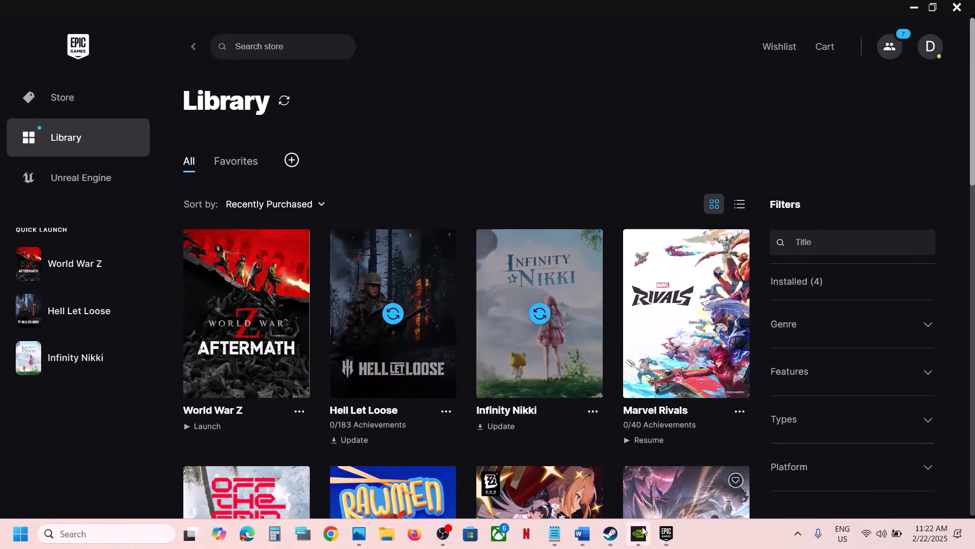
# - Check Step 1 in the Word notes, and expand World War Z under Manage Games in the Epic Games Launcher settings
pyautogui.click(584, 533)
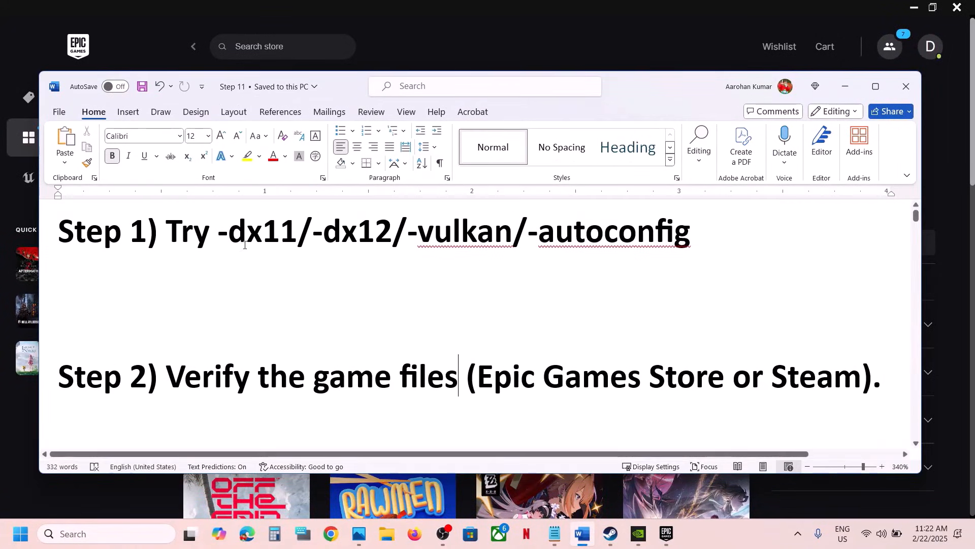
pyautogui.click(590, 29)
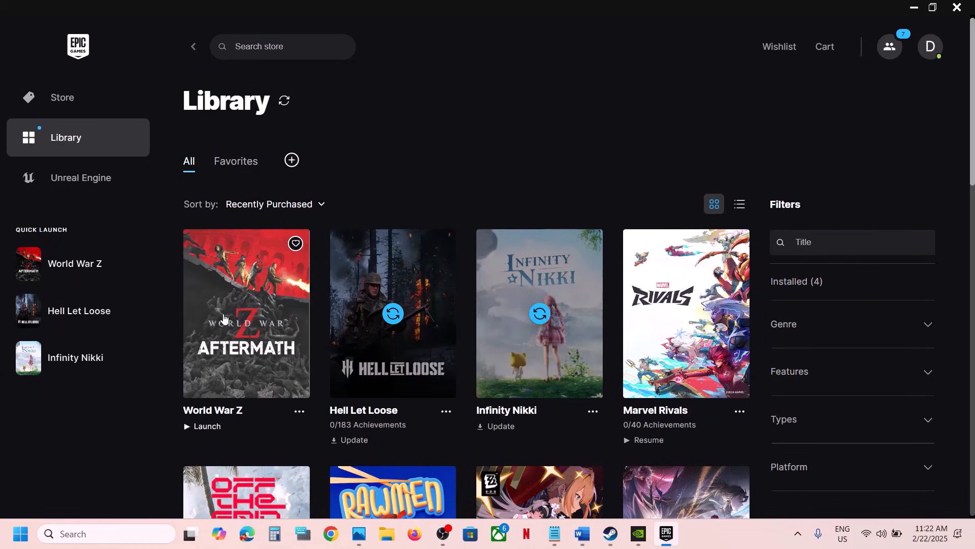
pyautogui.click(928, 51)
pyautogui.click(733, 285)
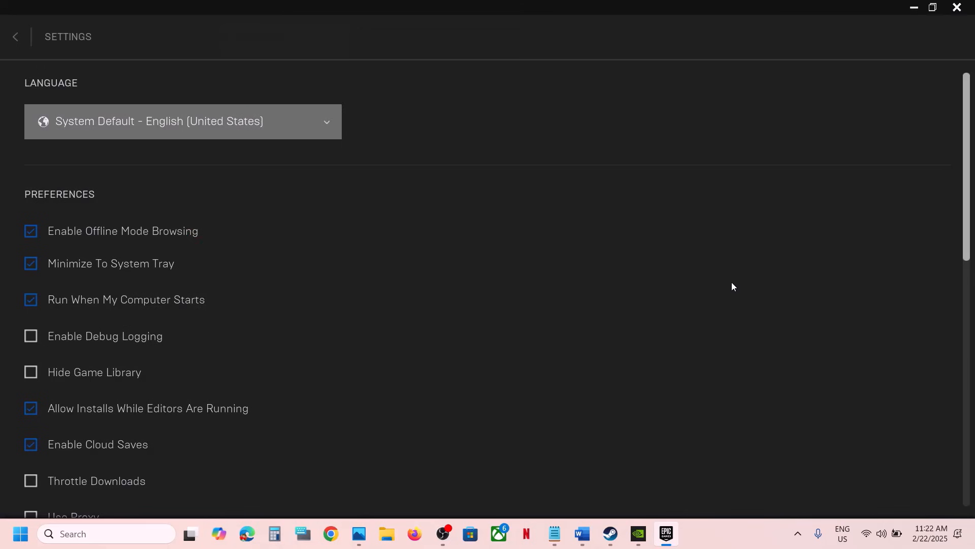
pyautogui.scroll(-10, 350, 303)
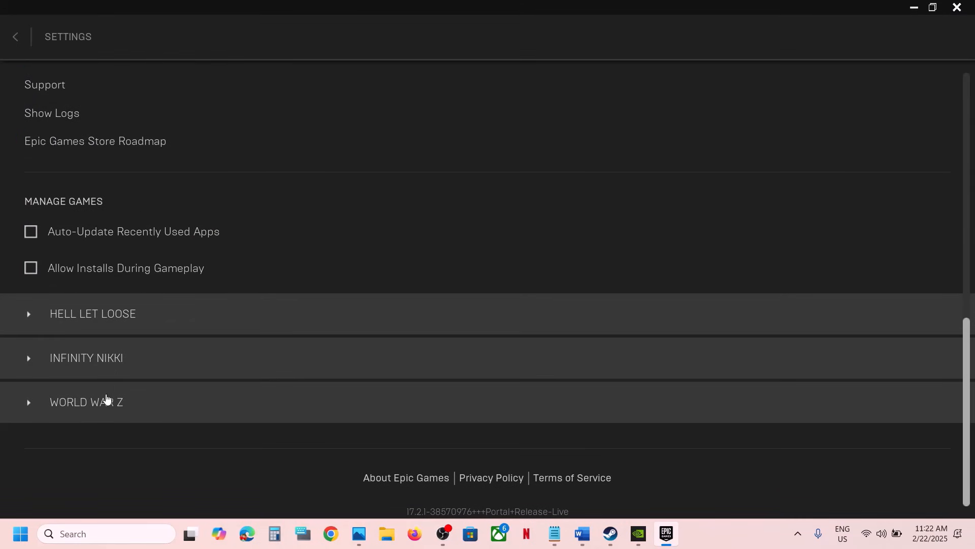
pyautogui.click(70, 406)
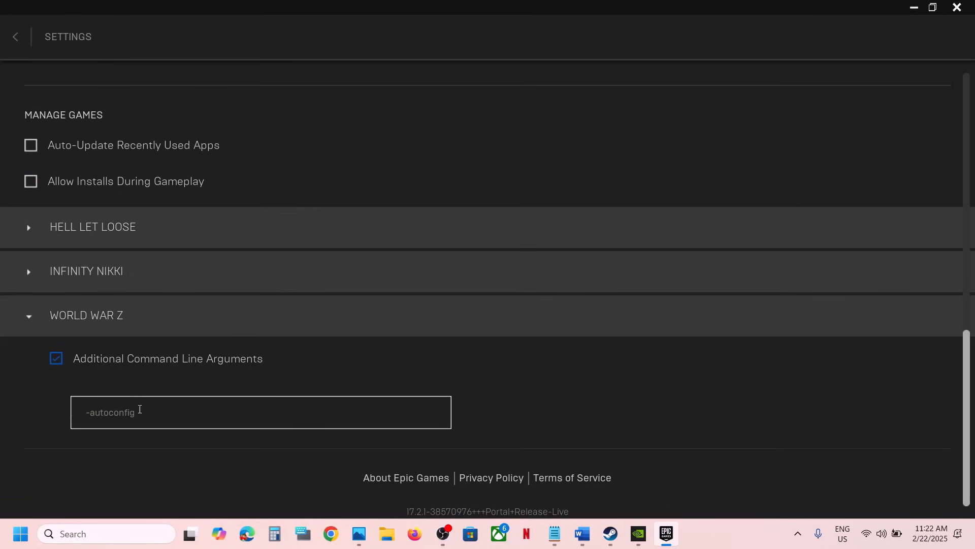
# - Turn World War Z's additional command line arguments off and on again, copy the existing argument, and replace it with -dx11
pyautogui.moveTo(149, 412); pyautogui.dragTo(79, 414)
pyautogui.click(56, 359)
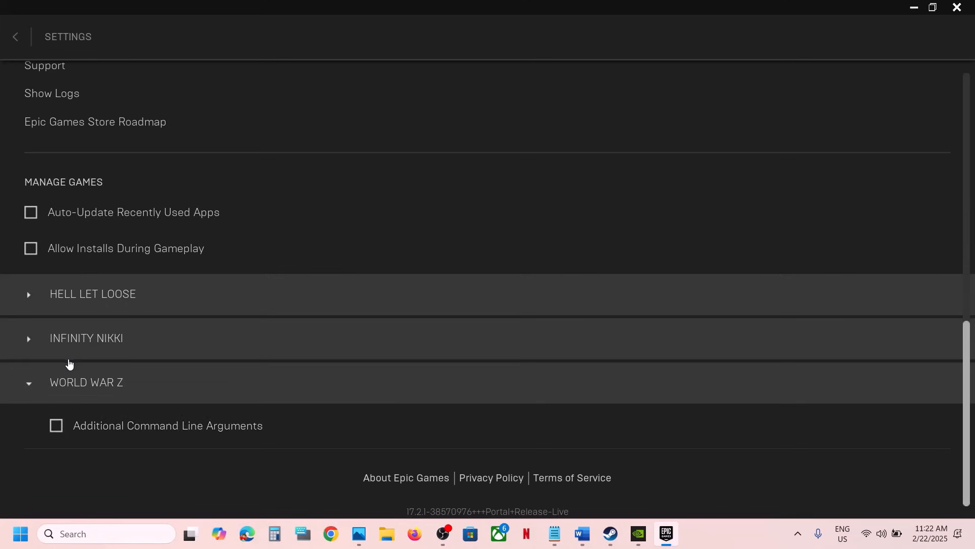
pyautogui.click(56, 425)
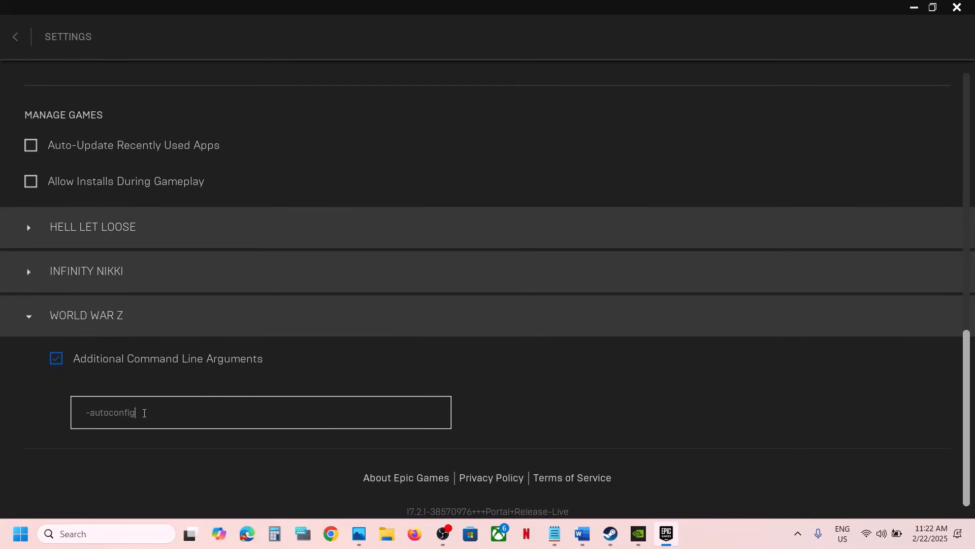
pyautogui.moveTo(144, 412); pyautogui.dragTo(63, 412)
pyautogui.hotkey('ctrl', 'c')
pyautogui.press('BackSpace')
pyautogui.write('-dx11')
# - Try -dx12 and -vulkan in turn as World War Z's additional command line argument
pyautogui.moveTo(150, 412); pyautogui.dragTo(84, 411)
pyautogui.write('-dx12')
pyautogui.moveTo(124, 413); pyautogui.dragTo(59, 412)
pyautogui.write('-vulkan')
# - Look up the last option of Step 1 in the Word notes and set World War Z's command line argument to -autoconfig
pyautogui.click(582, 542)
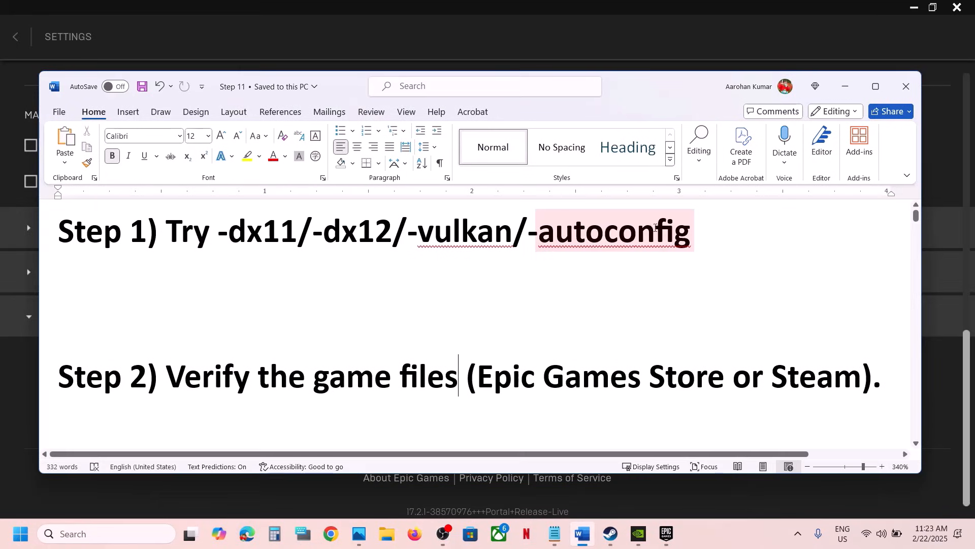
pyautogui.moveTo(692, 231); pyautogui.dragTo(536, 239)
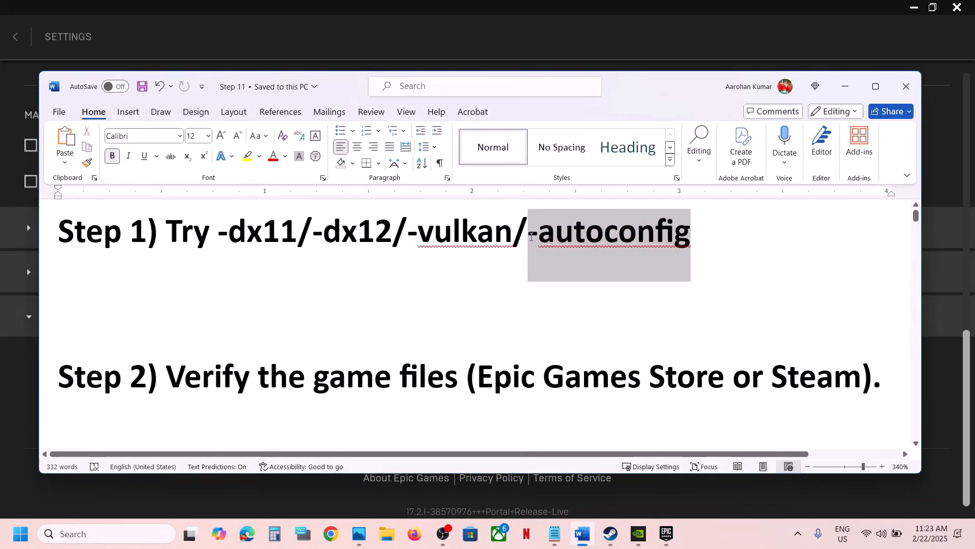
pyautogui.click(665, 534)
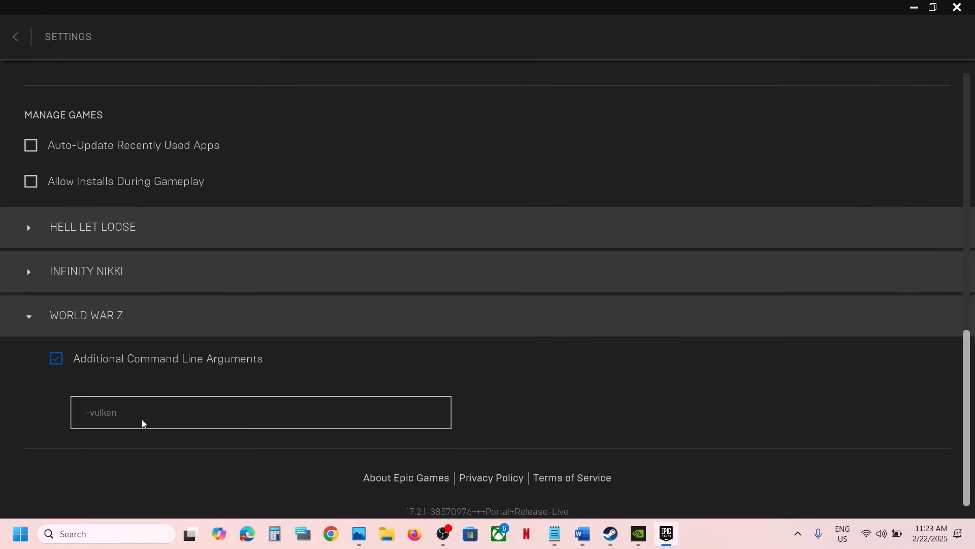
pyautogui.moveTo(130, 413); pyautogui.dragTo(51, 416)
pyautogui.hotkey('ctrl', 'v')
# - Switch to Steam, open the properties of Chained Together, and enter -dx11 as its launch option
pyautogui.click(611, 535)
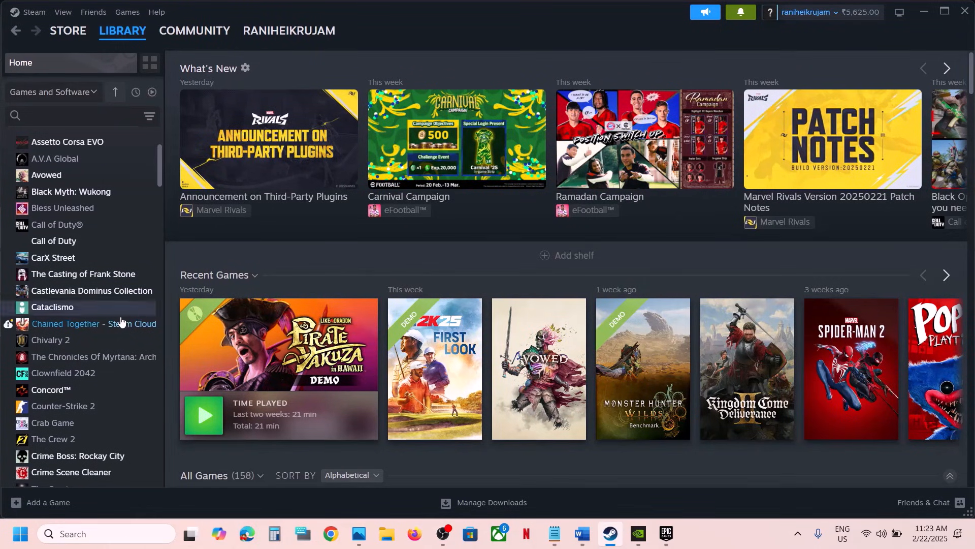
pyautogui.rightClick(94, 324)
pyautogui.click(157, 426)
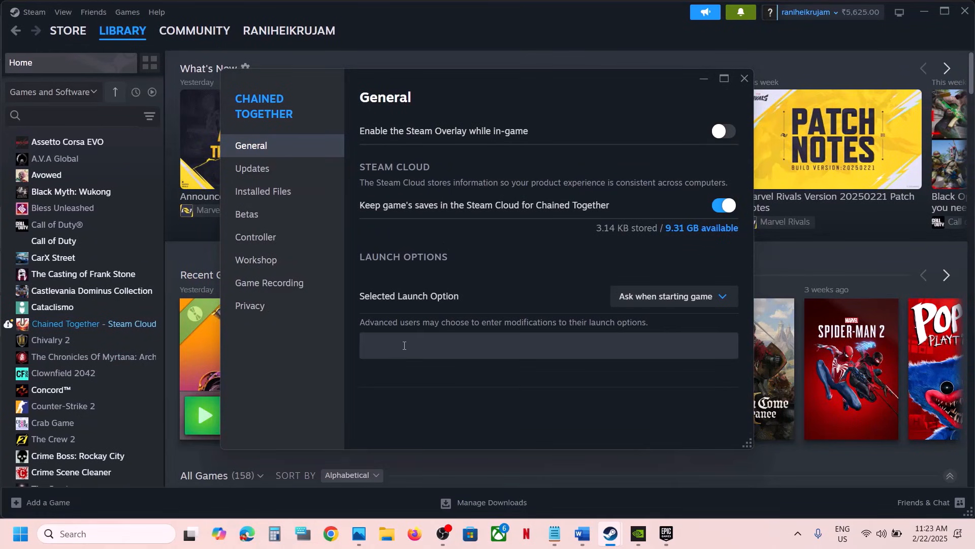
pyautogui.click(402, 345)
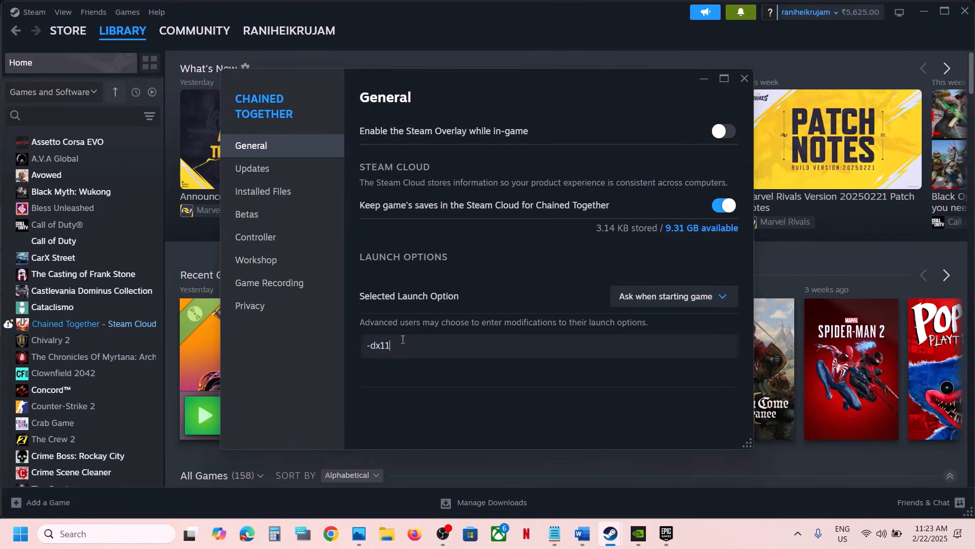
# - Replace Chained Together's launch option with -dx12, followed by -vulkan
pyautogui.moveTo(402, 344); pyautogui.dragTo(344, 345)
pyautogui.write('-dx12')
pyautogui.moveTo(409, 345); pyautogui.dragTo(317, 347)
pyautogui.write('-vulkan')
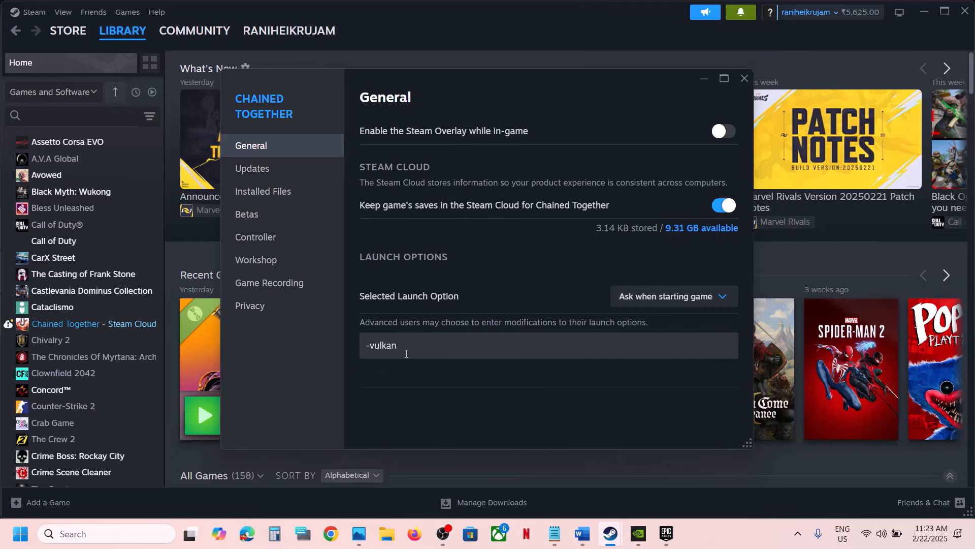
# - Clear Chained Together's launch options and close its properties
pyautogui.moveTo(408, 350); pyautogui.dragTo(369, 346)
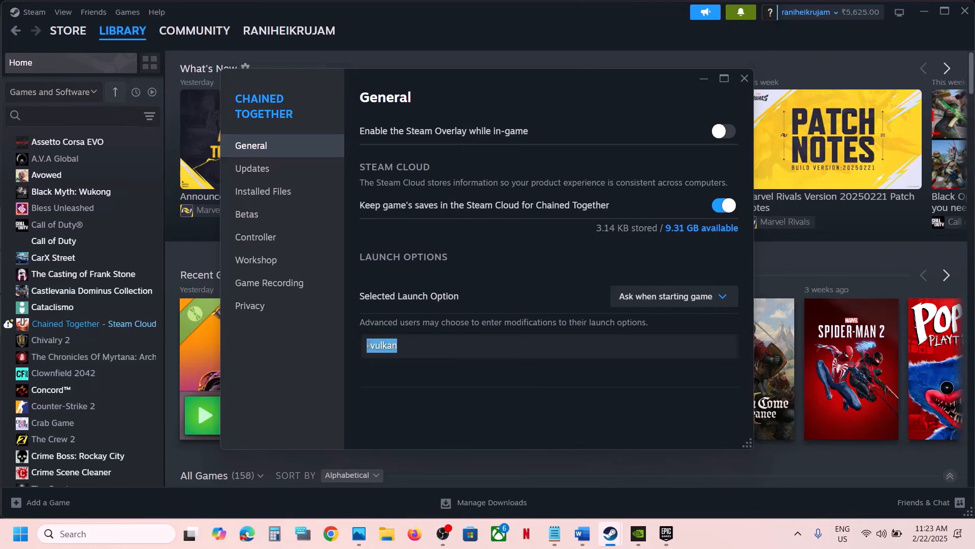
pyautogui.press('BackSpace')
pyautogui.click(443, 346)
pyautogui.hotkey('ctrl', 'a')
pyautogui.press('BackSpace')
pyautogui.click(745, 78)
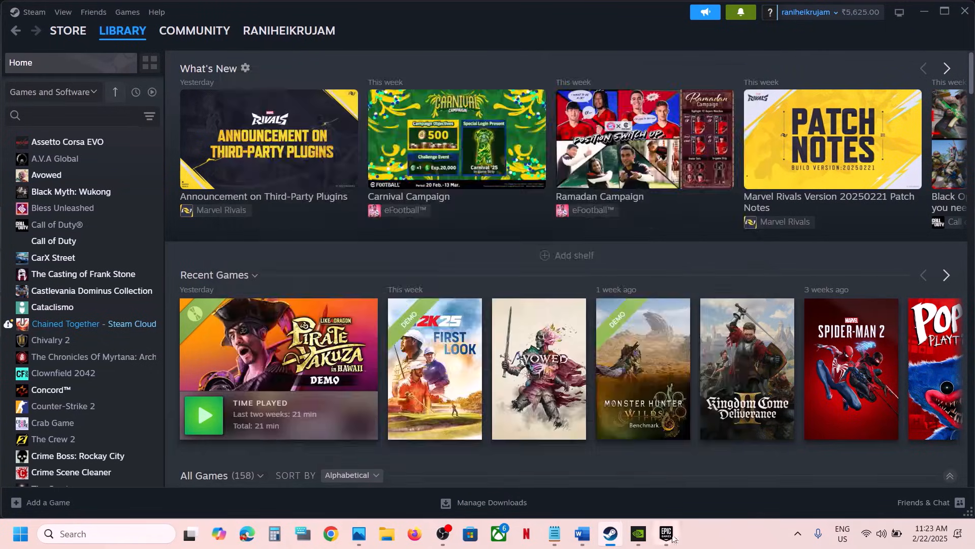
# - Return to the Epic Games Launcher, delete World War Z's command line argument, and disable Additional Command Line Arguments
pyautogui.click(671, 537)
pyautogui.moveTo(156, 413); pyautogui.dragTo(1, 410)
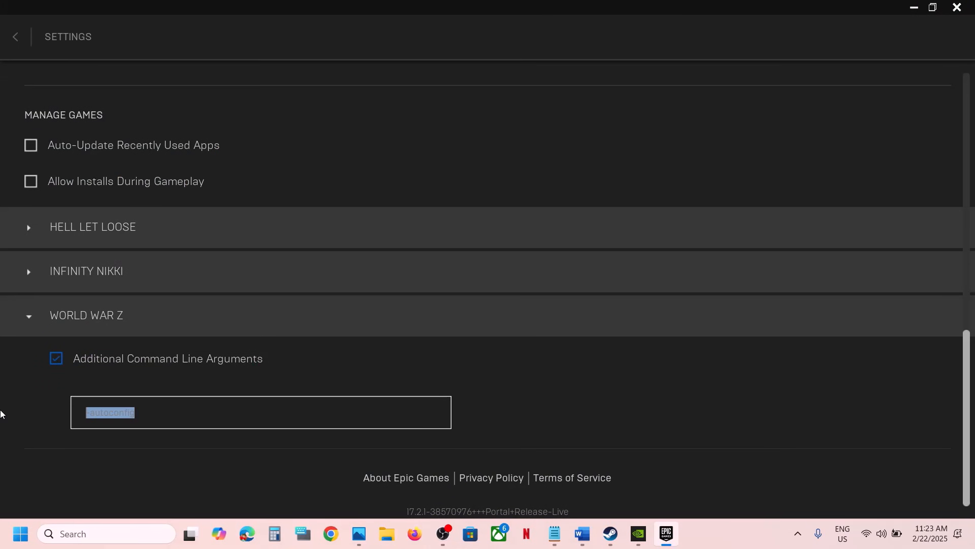
pyautogui.press('BackSpace')
pyautogui.click(56, 358)
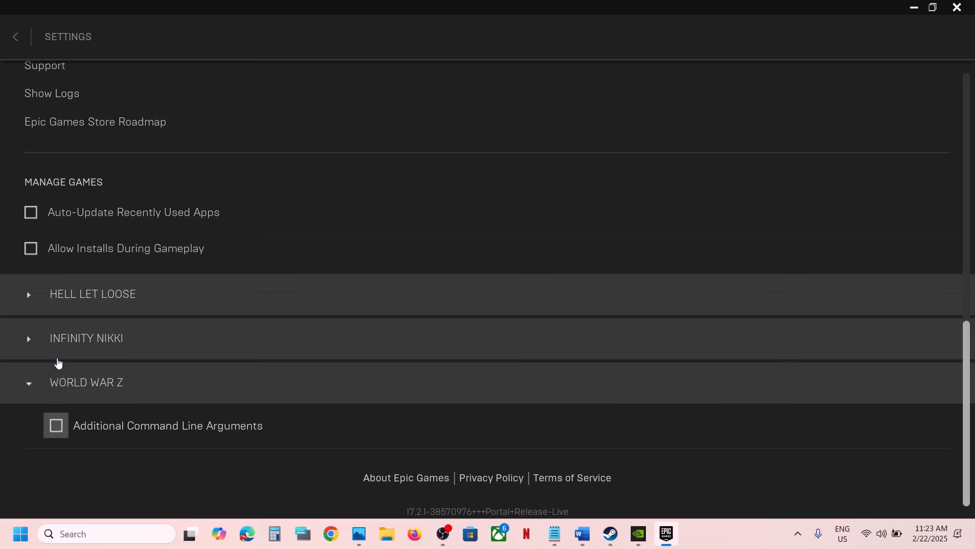
# - Read Step 2 in the Word notes and examine the file integrity option in Chained Together's Installed Files properties in Steam
pyautogui.click(582, 533)
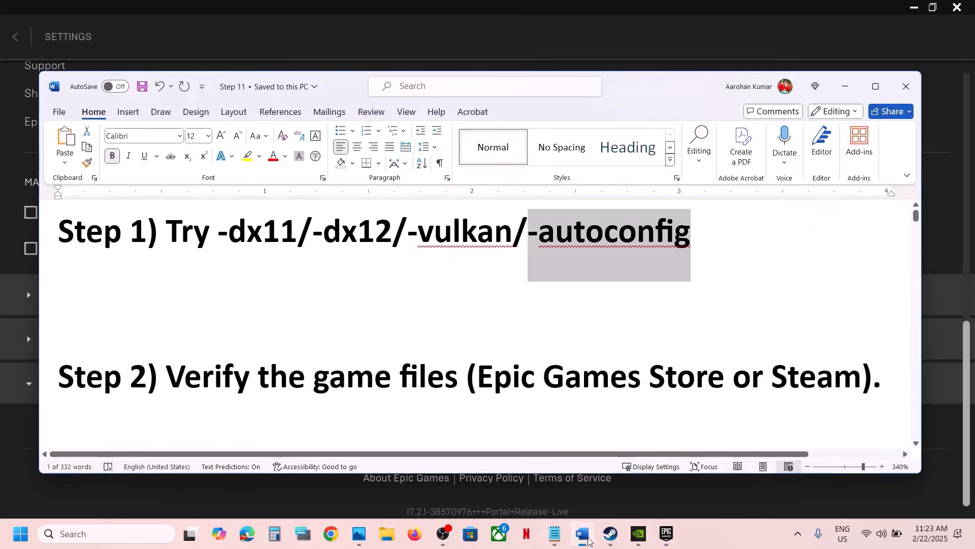
pyautogui.scroll(-2, 347, 297)
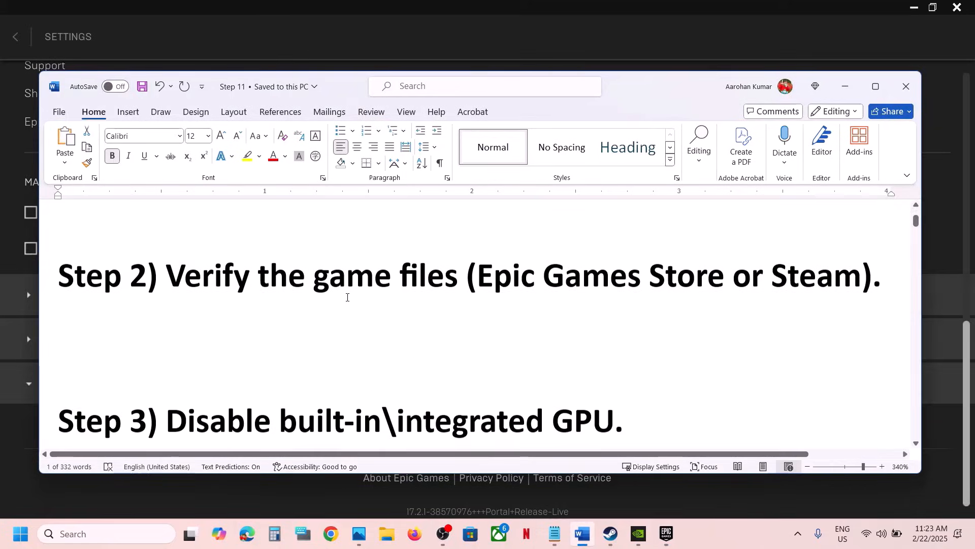
pyautogui.scroll(2, 330, 298)
pyautogui.moveTo(222, 360); pyautogui.dragTo(539, 381)
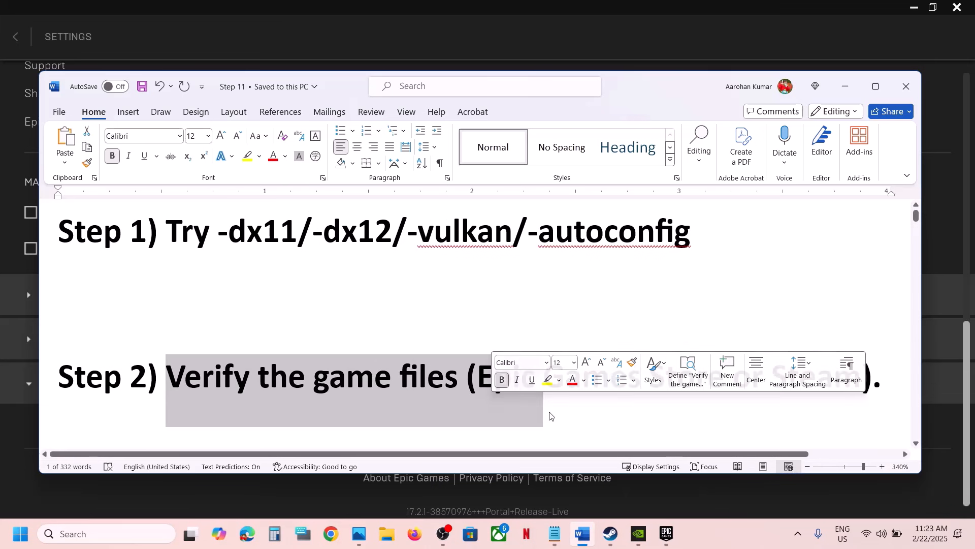
pyautogui.click(610, 533)
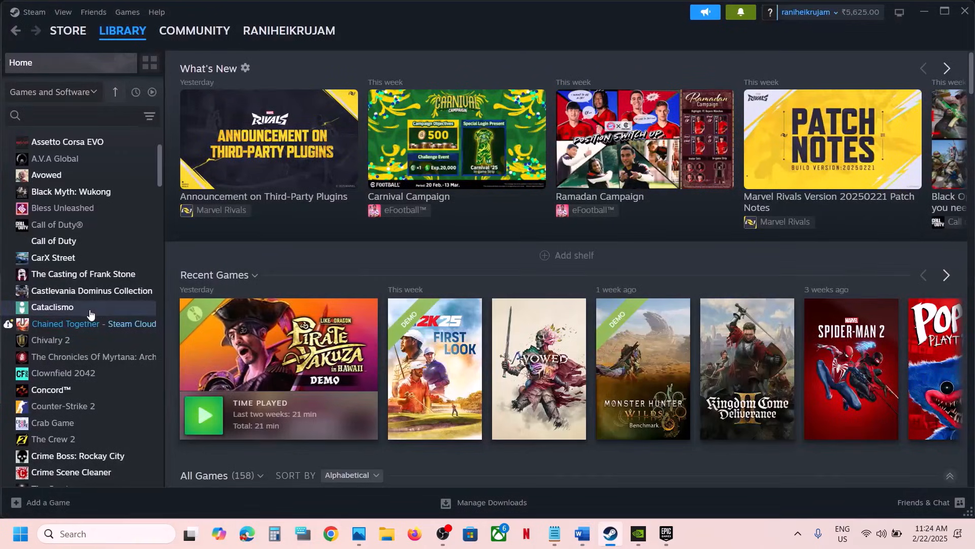
pyautogui.rightClick(66, 325)
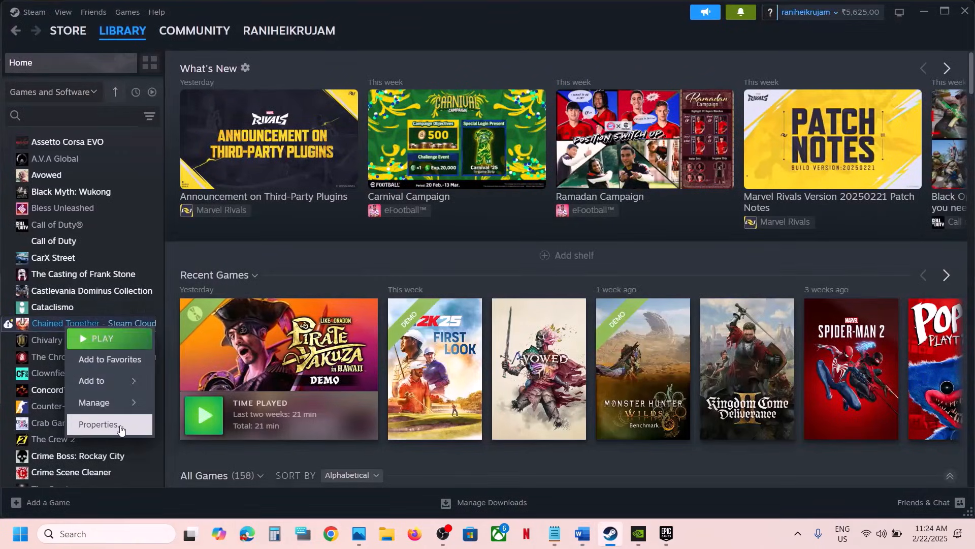
pyautogui.click(120, 430)
pyautogui.click(256, 191)
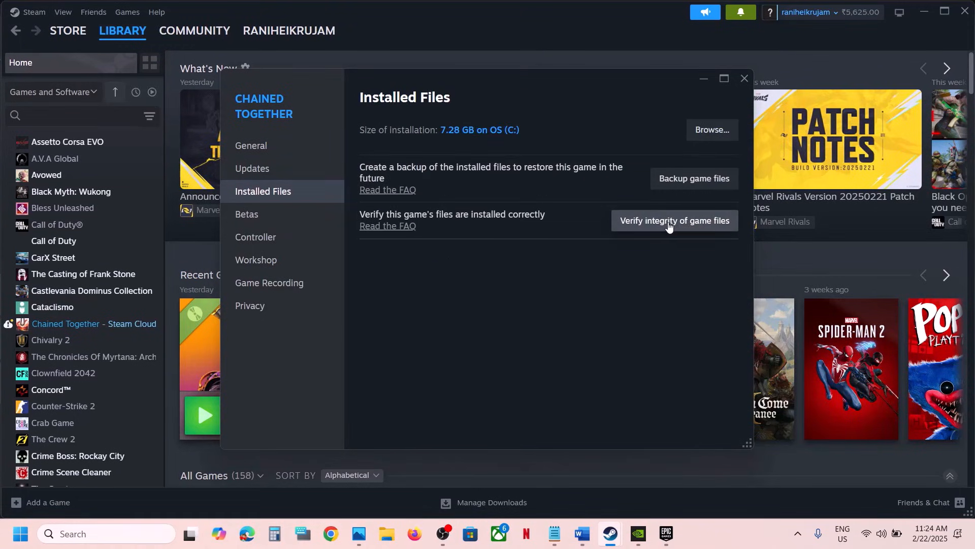
pyautogui.click(745, 78)
# - Return to the Epic Games library and examine the Verify Files option in World War Z's management settings
pyautogui.click(669, 531)
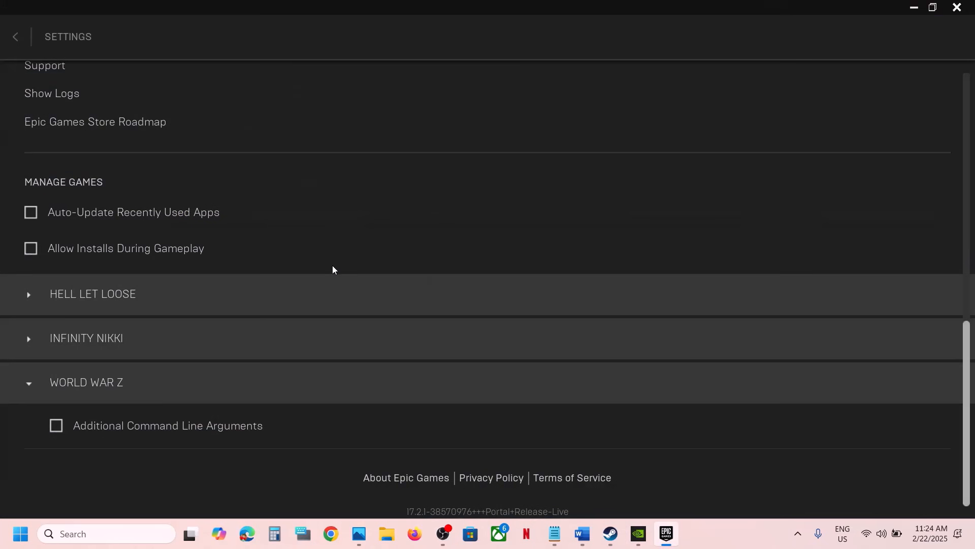
pyautogui.click(11, 43)
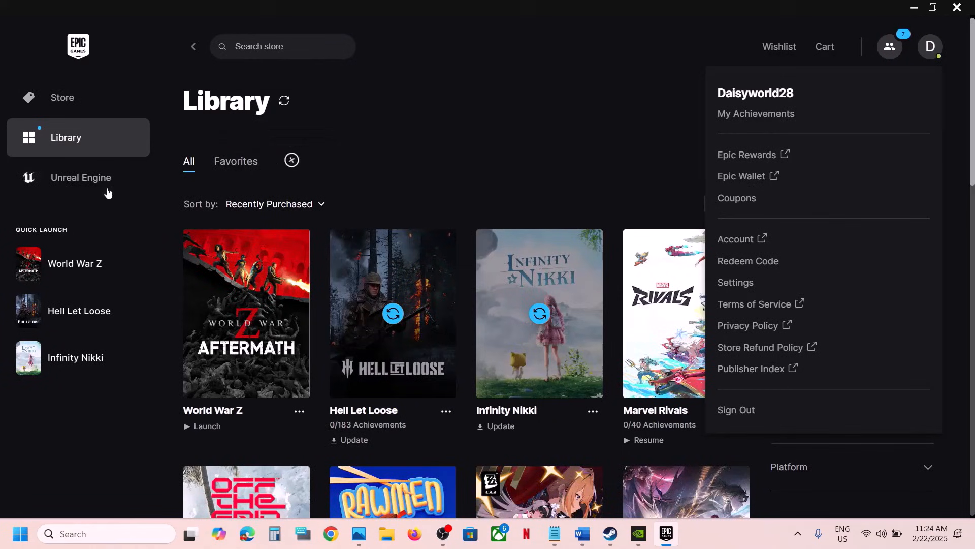
pyautogui.click(78, 146)
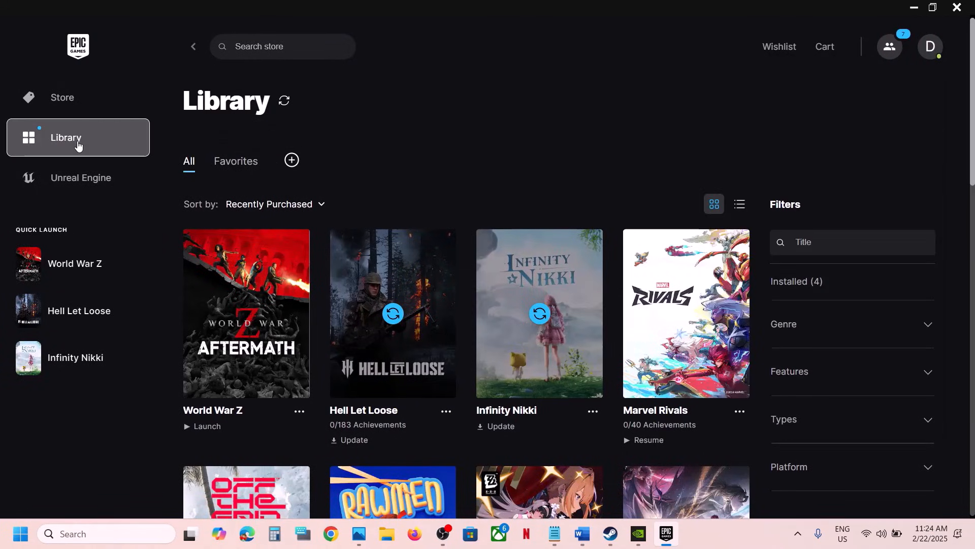
pyautogui.click(300, 412)
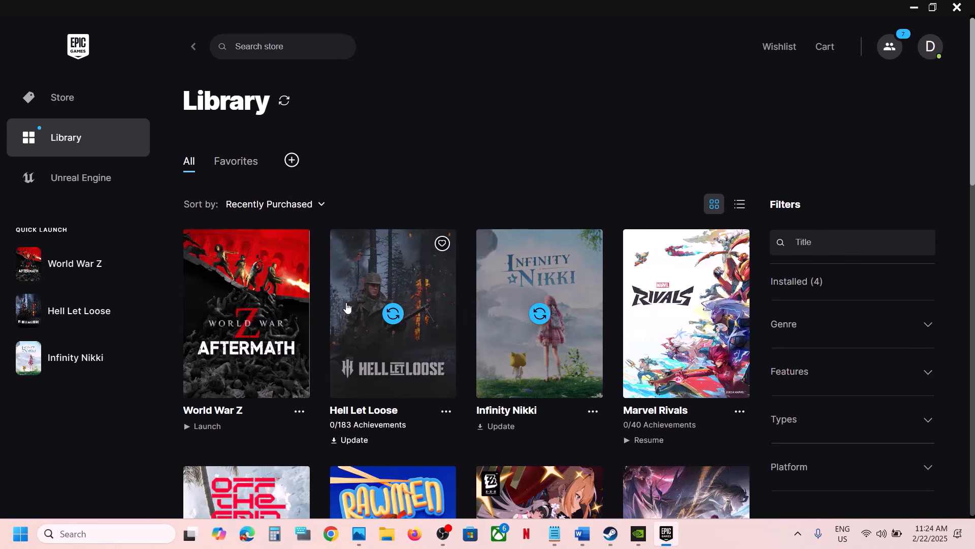
pyautogui.click(299, 411)
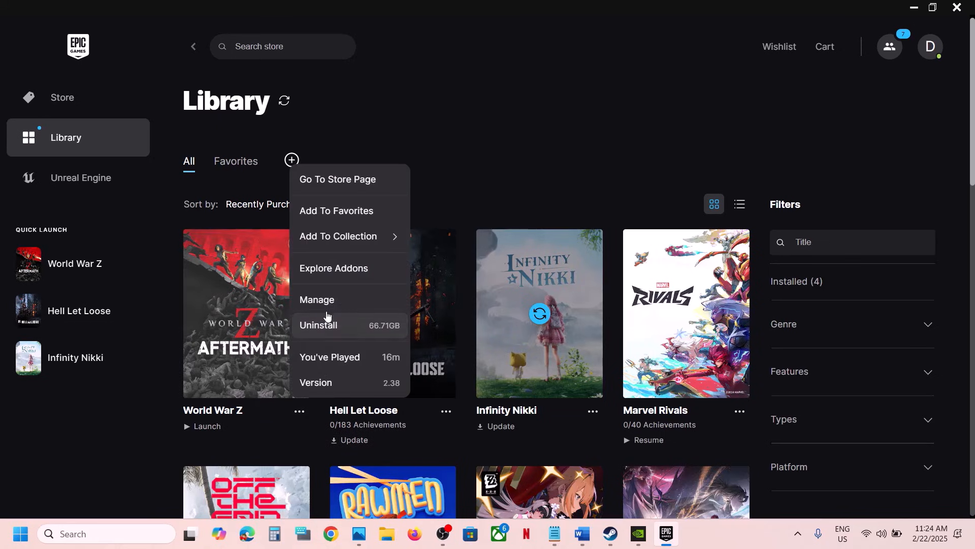
pyautogui.click(316, 298)
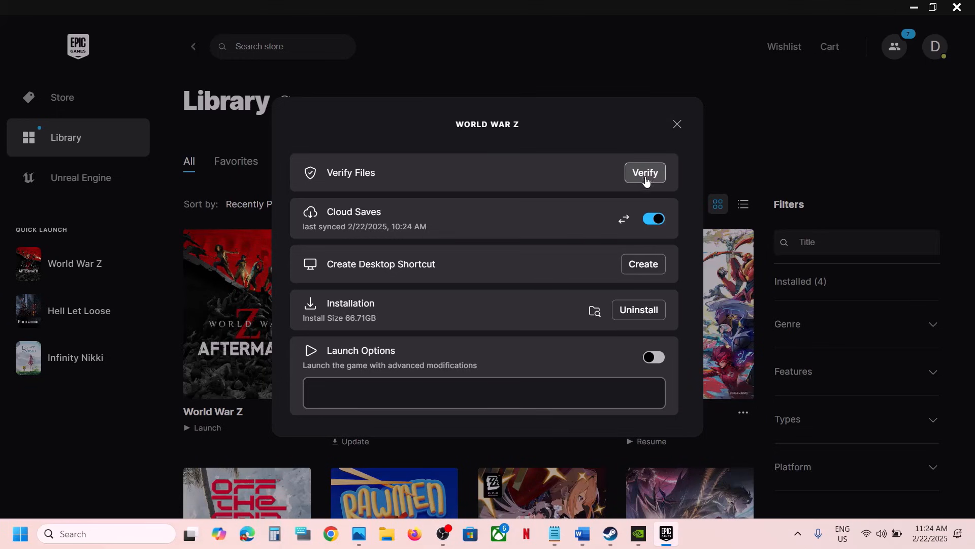
pyautogui.click(677, 125)
# - Read Step 3 about disabling the integrated GPU in the Word notes and open Device Manager
pyautogui.click(575, 537)
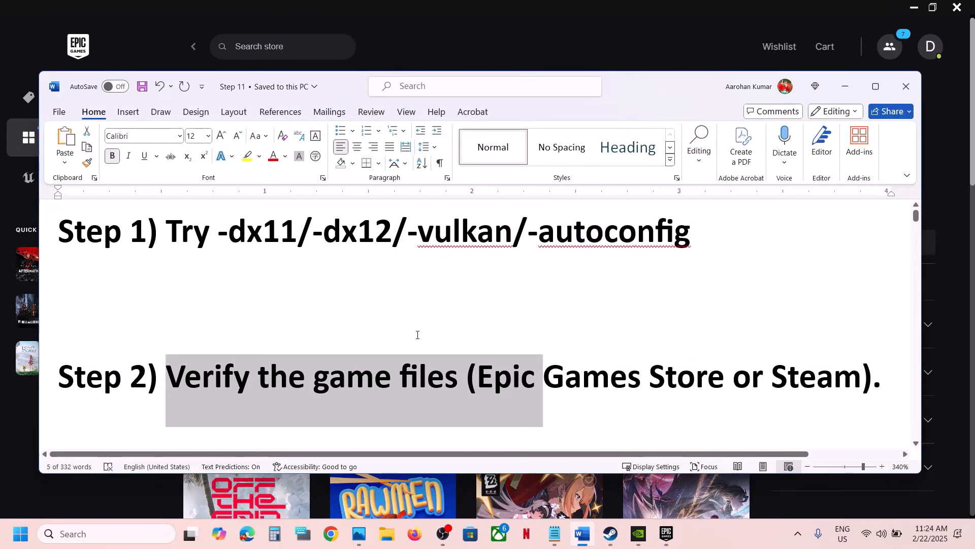
pyautogui.scroll(-3, 416, 334)
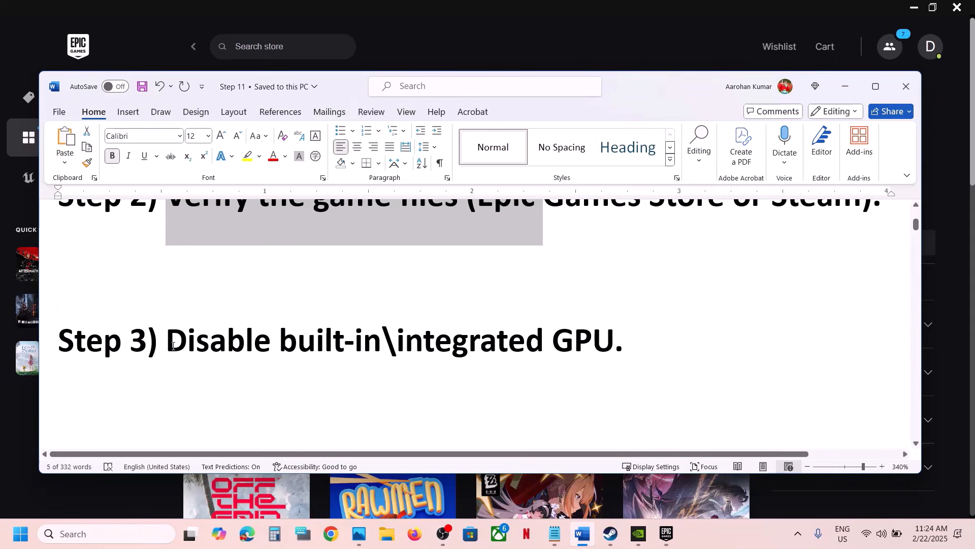
pyautogui.moveTo(176, 356); pyautogui.dragTo(574, 348)
pyautogui.scroll(1, 461, 299)
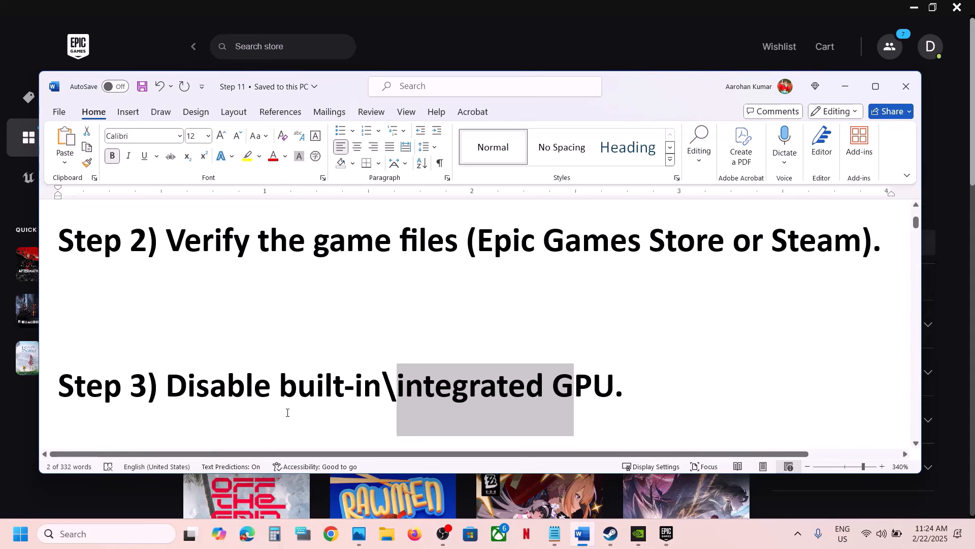
pyautogui.rightClick(21, 543)
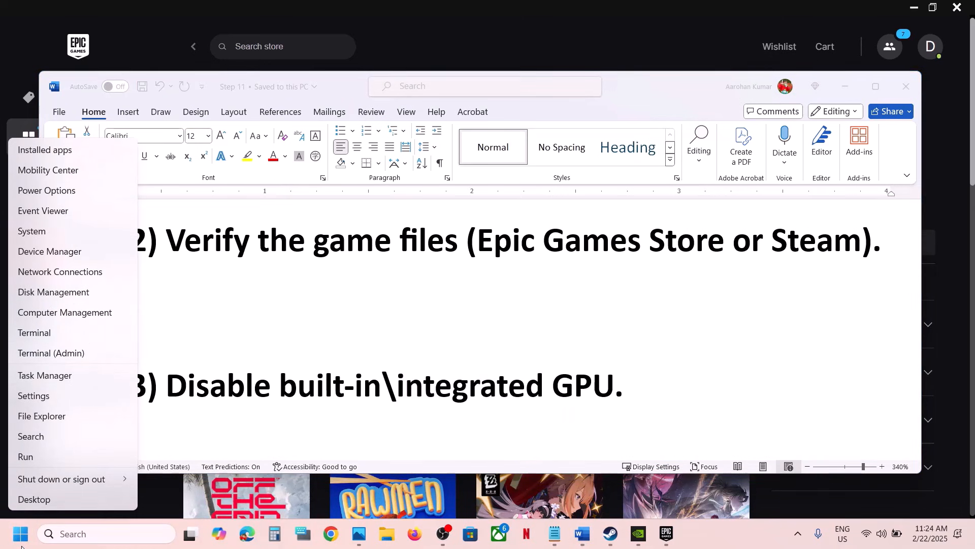
pyautogui.click(39, 250)
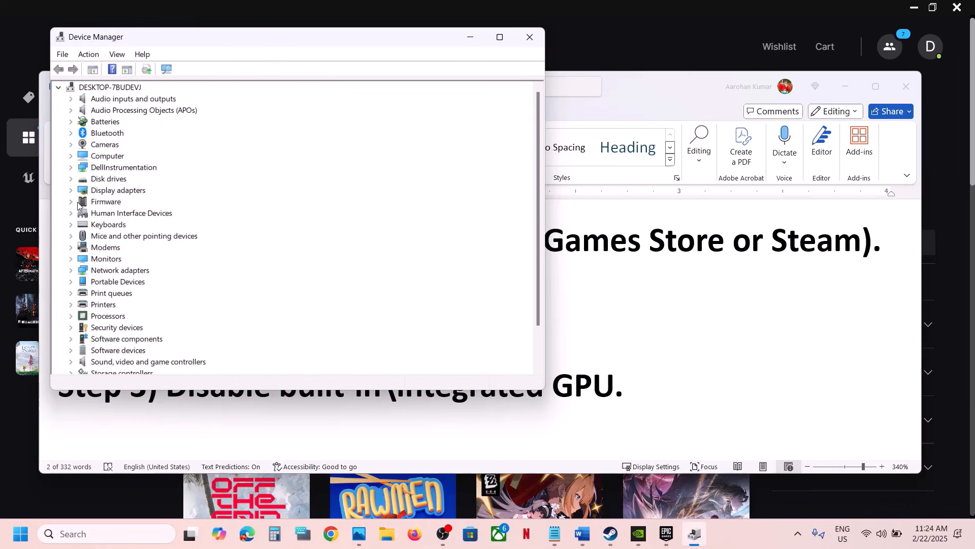
# - Examine the disable option for the Intel Iris Xe Graphics display adapter, leave it unused, and close Device Manager
pyautogui.click(71, 190)
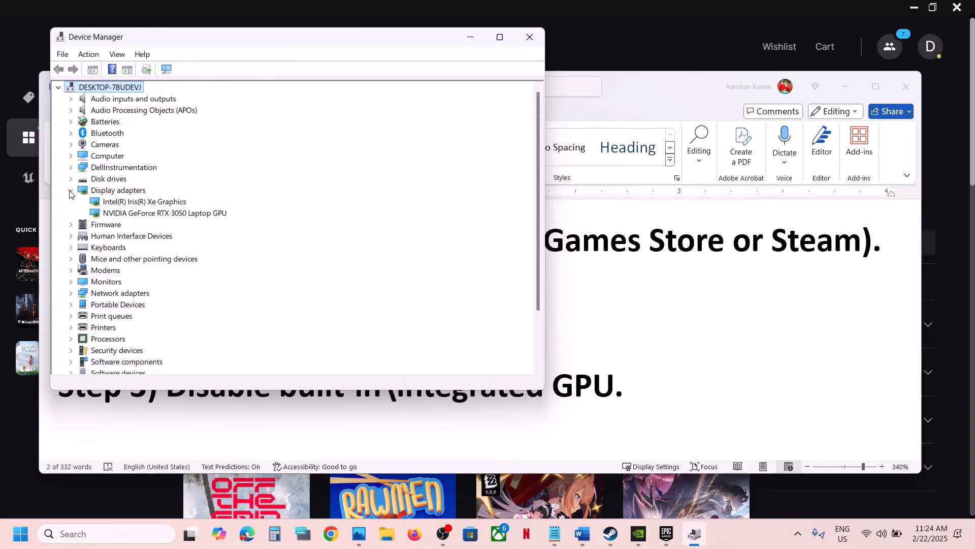
pyautogui.click(153, 202)
pyautogui.click(163, 214)
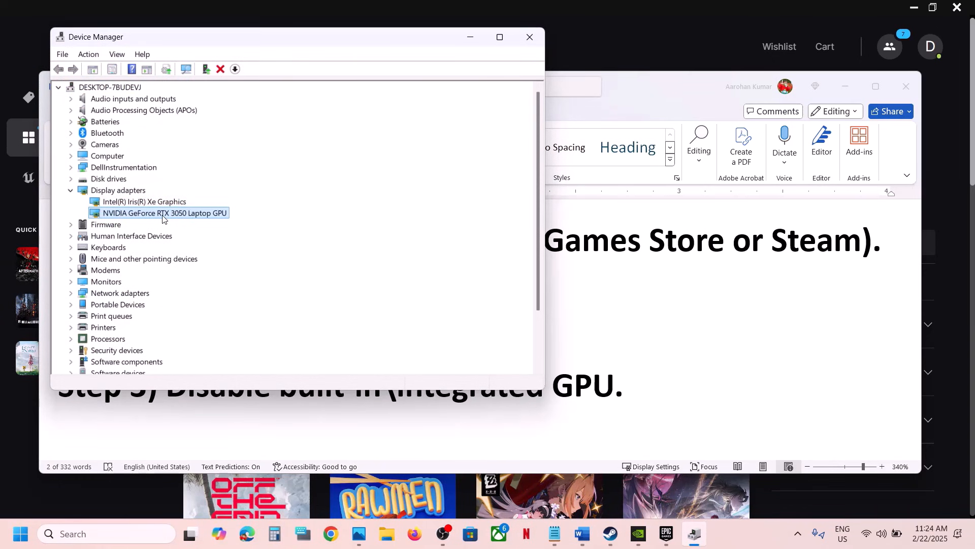
pyautogui.click(161, 202)
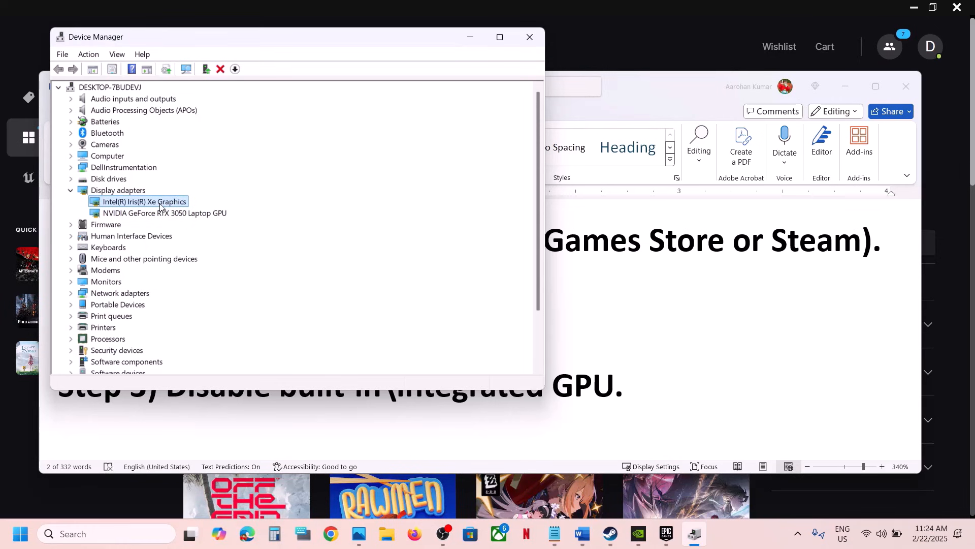
pyautogui.rightClick(159, 206)
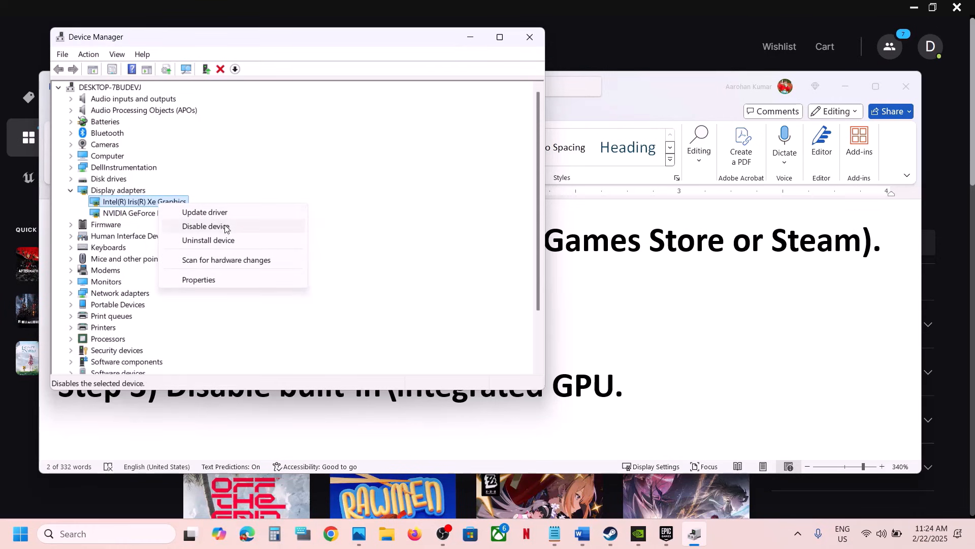
pyautogui.click(318, 160)
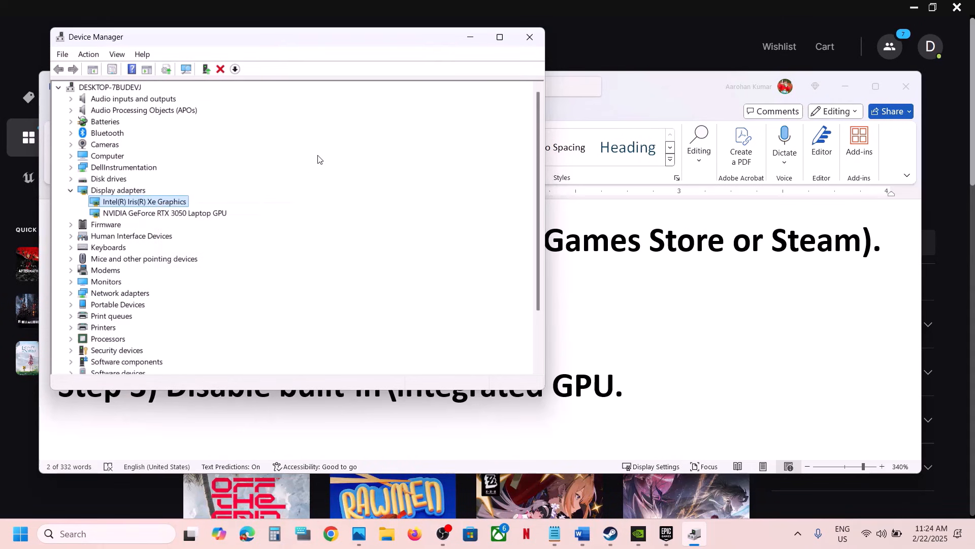
pyautogui.rightClick(176, 203)
pyautogui.click(280, 164)
pyautogui.click(530, 36)
# - Read Step 4 about disabling Image Sharpening in the Word notes and switch to the NVIDIA App
pyautogui.scroll(-3, 455, 320)
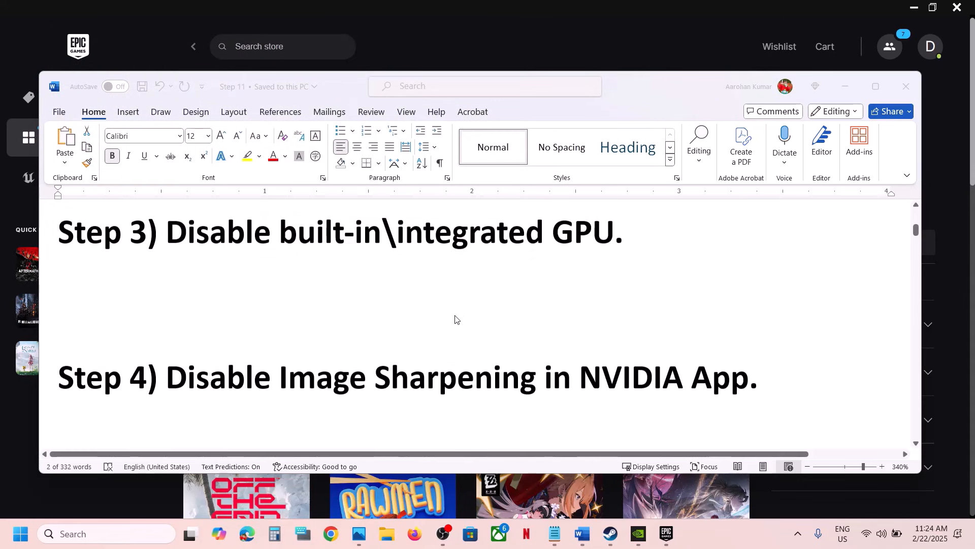
pyautogui.doubleClick(467, 218)
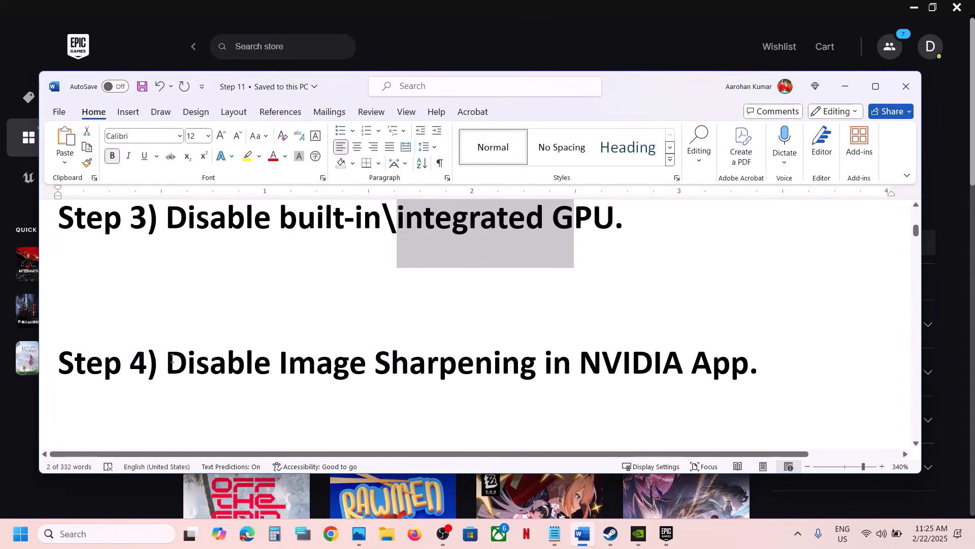
pyautogui.moveTo(168, 361); pyautogui.dragTo(608, 358)
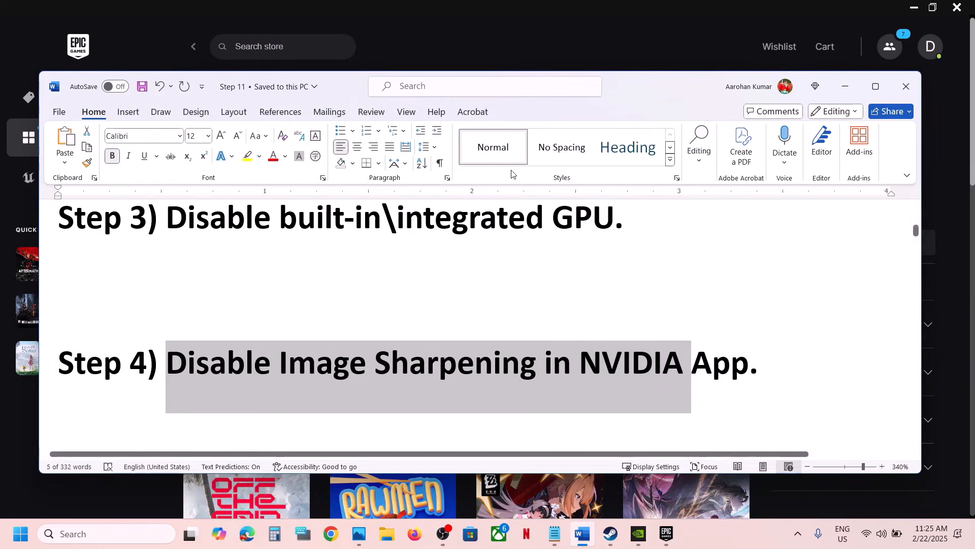
pyautogui.click(497, 21)
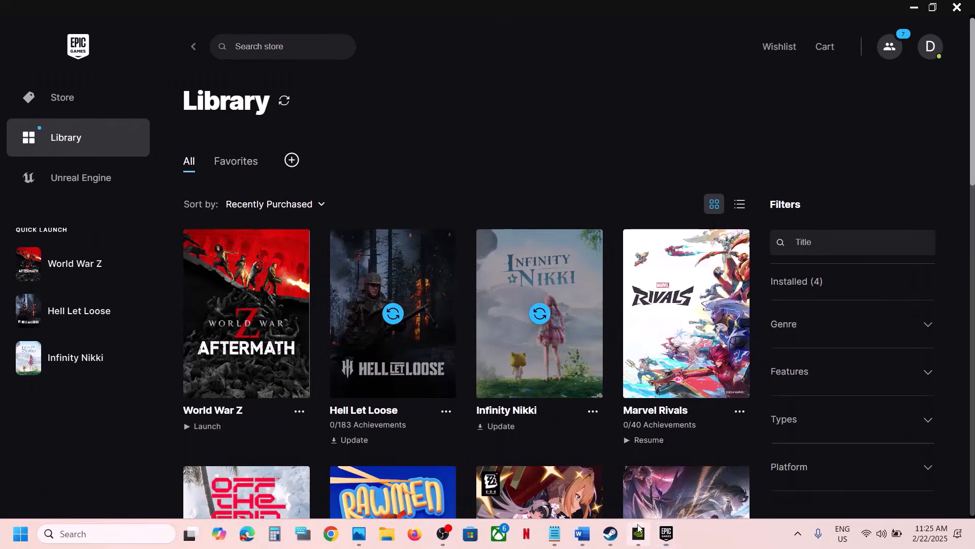
pyautogui.click(638, 533)
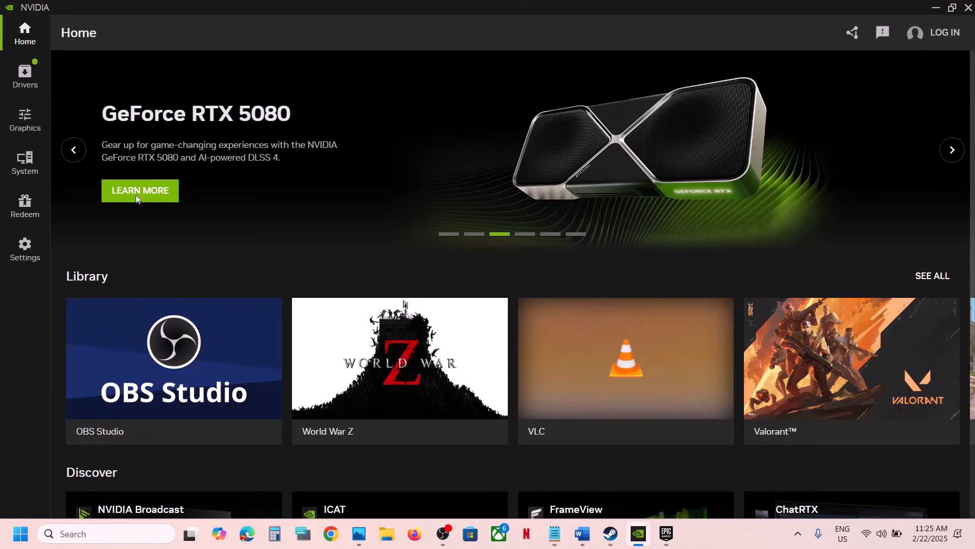
# - Set Image Sharpening to Off in World War Z's graphics driver settings and apply the change
pyautogui.click(26, 124)
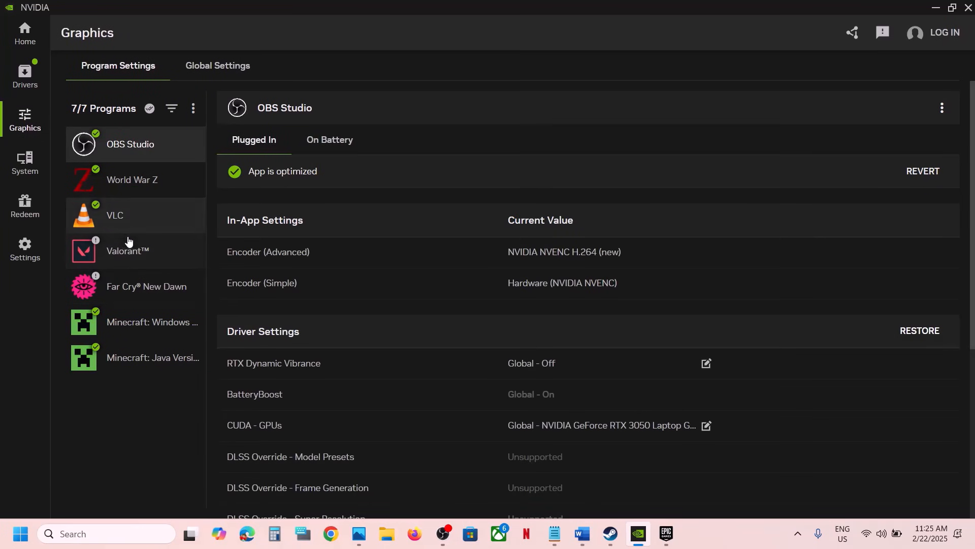
pyautogui.click(131, 192)
pyautogui.scroll(-10, 498, 382)
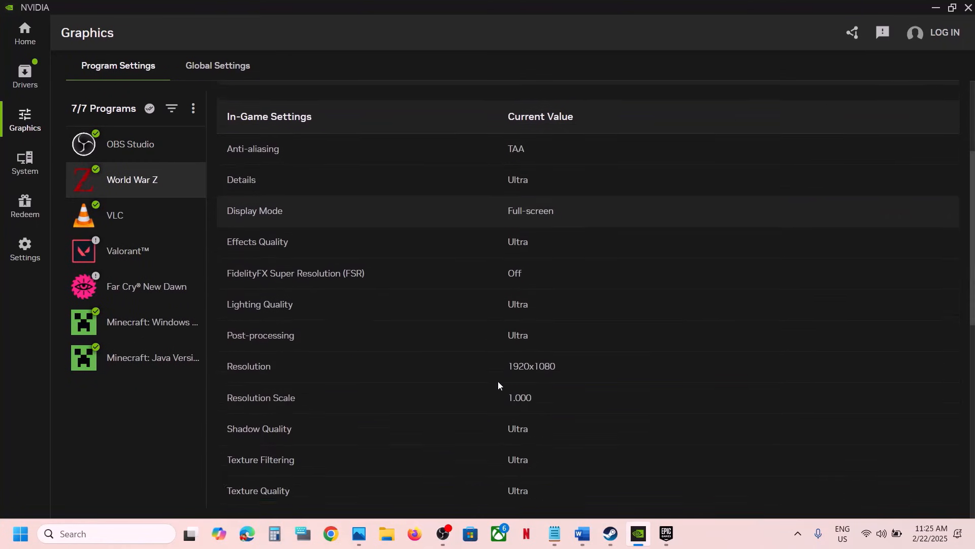
pyautogui.scroll(-3, 498, 382)
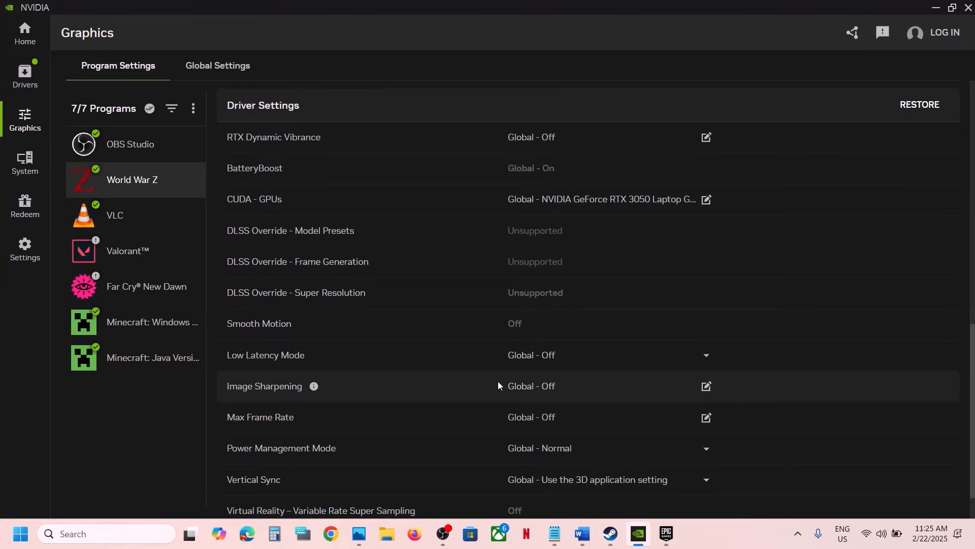
pyautogui.scroll(-1, 498, 382)
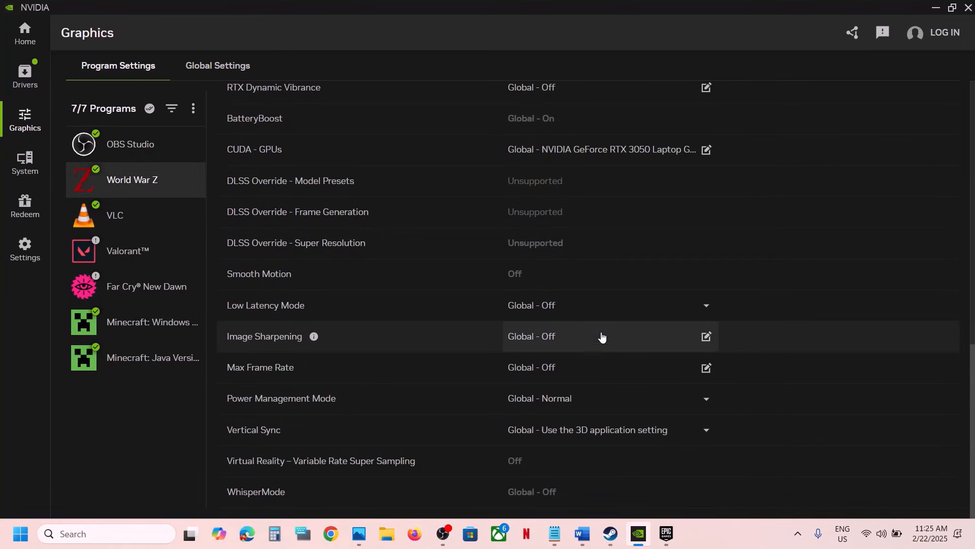
pyautogui.click(591, 348)
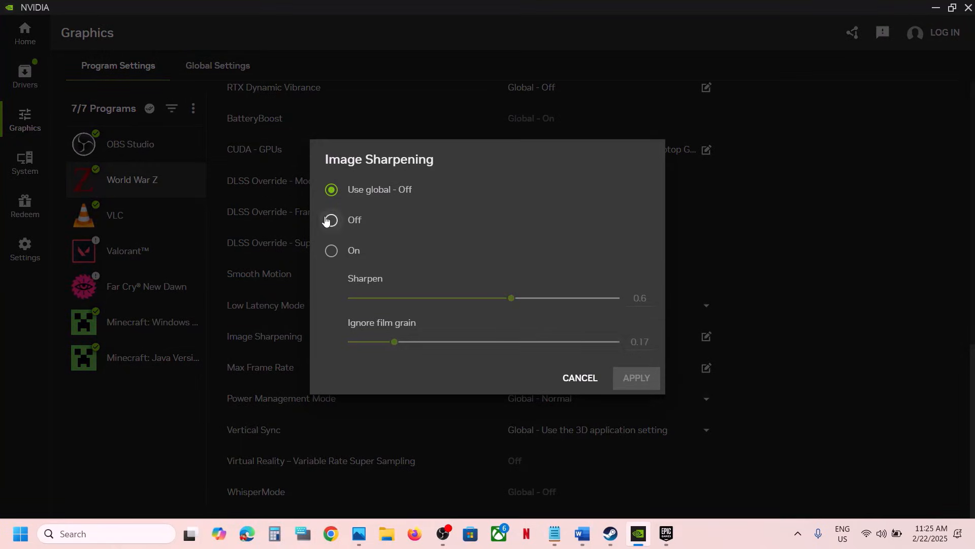
pyautogui.click(330, 220)
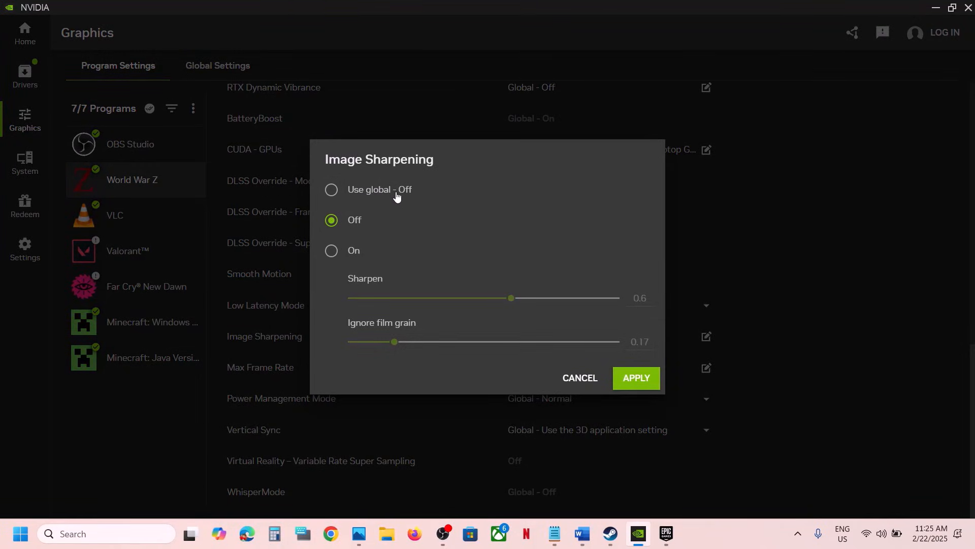
pyautogui.click(639, 380)
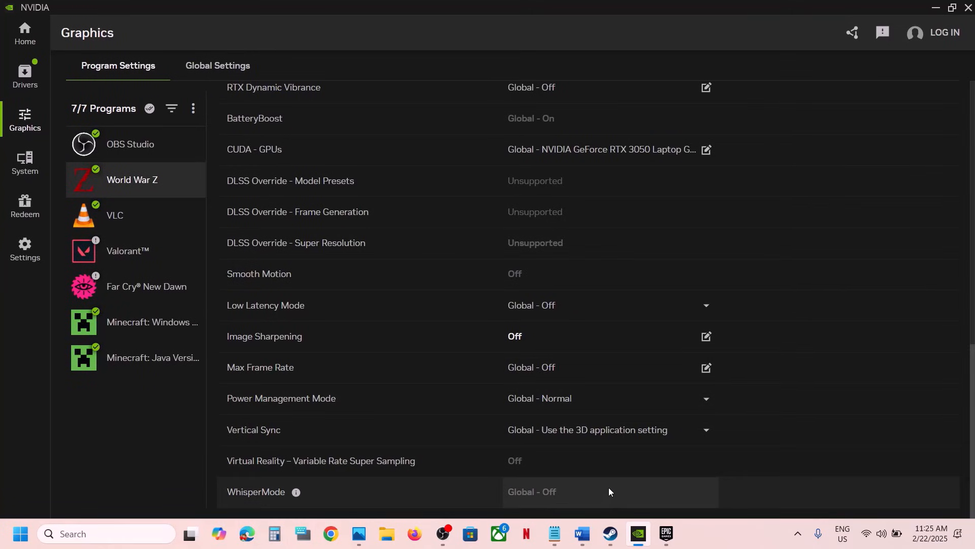
# - Return to the Word notes and read Step 5 about setting a higher priority for World War Z in Task Manager
pyautogui.click(583, 533)
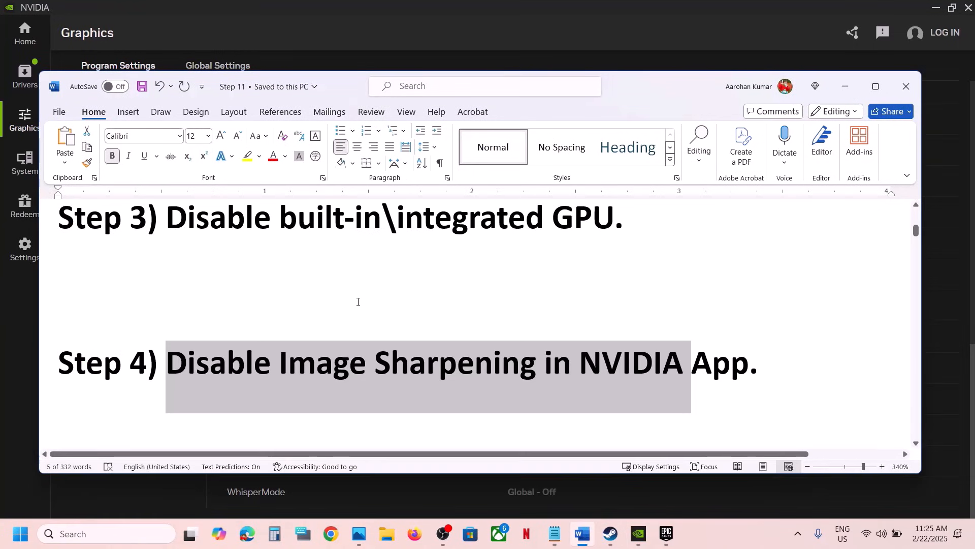
pyautogui.scroll(-3, 358, 301)
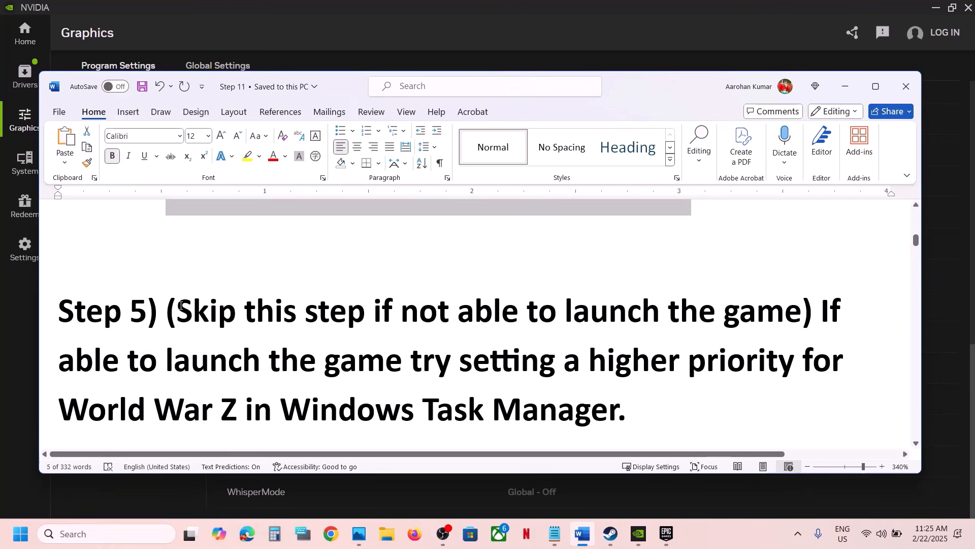
pyautogui.moveTo(180, 305); pyautogui.dragTo(784, 318)
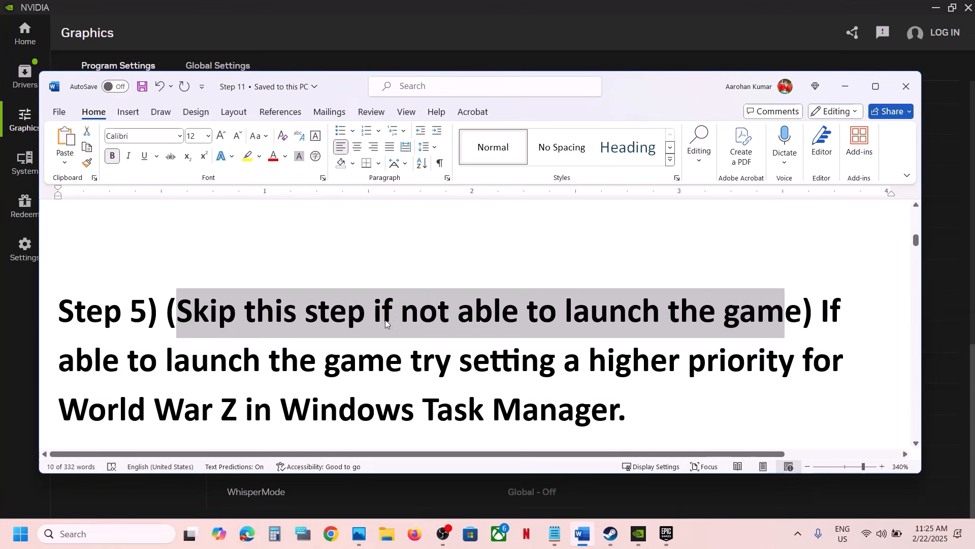
pyautogui.click(427, 350)
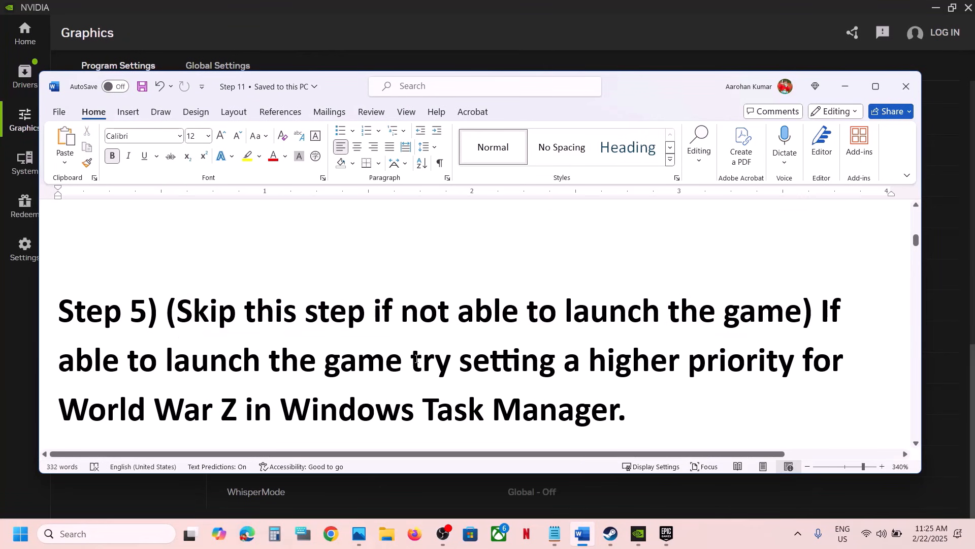
pyautogui.moveTo(415, 358); pyautogui.dragTo(706, 360)
pyautogui.click(706, 360)
pyautogui.moveTo(565, 359); pyautogui.dragTo(688, 359)
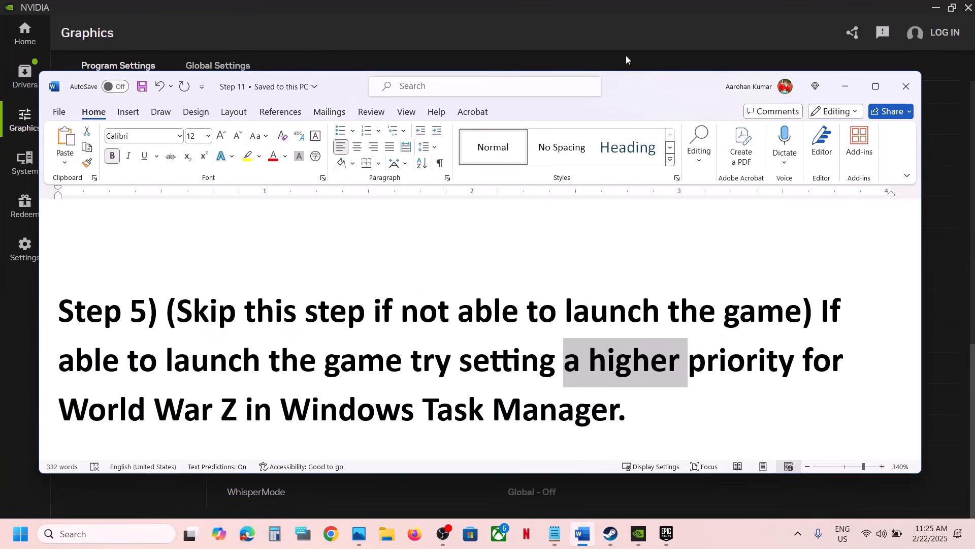
# - Switch to the Epic Games Launcher to start World War Z, and open Windows Task Manager
pyautogui.click(627, 56)
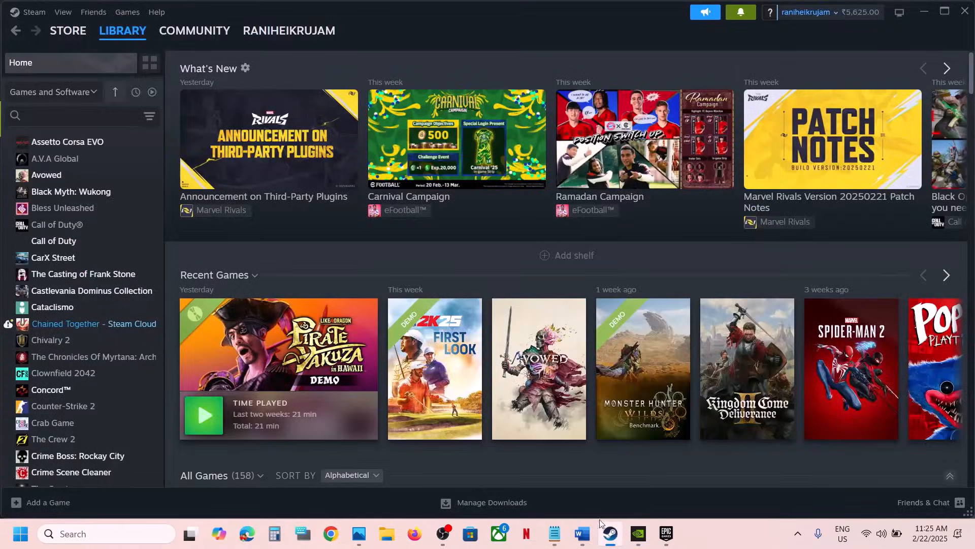
pyautogui.click(667, 533)
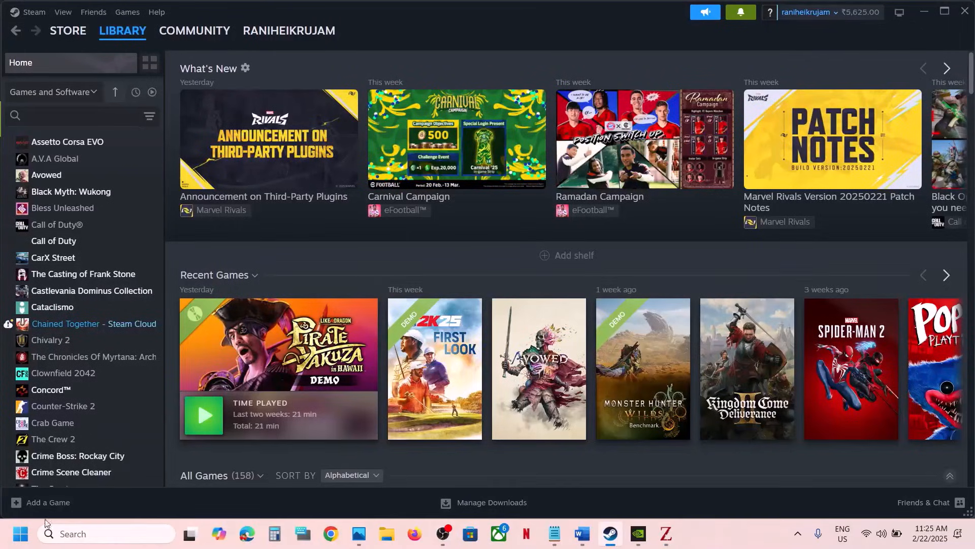
pyautogui.rightClick(19, 532)
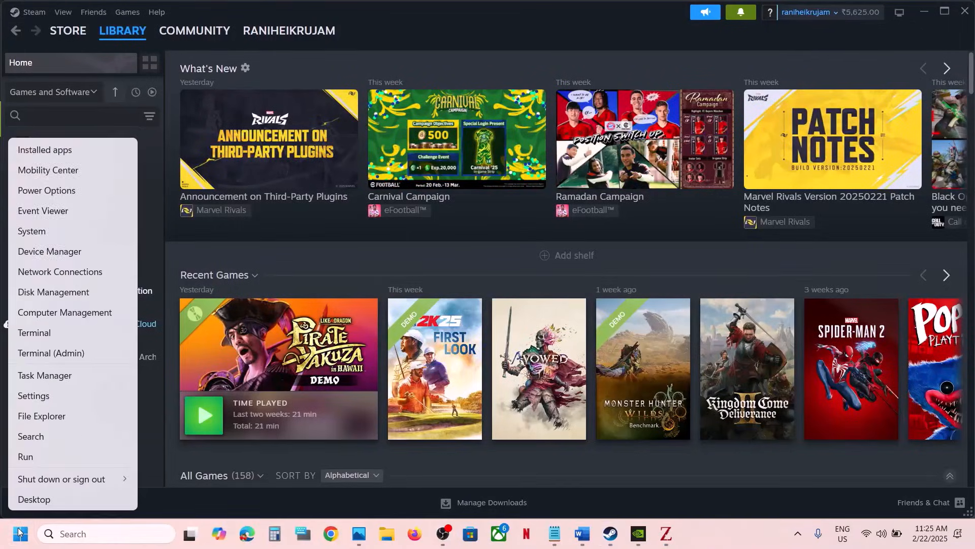
pyautogui.click(46, 378)
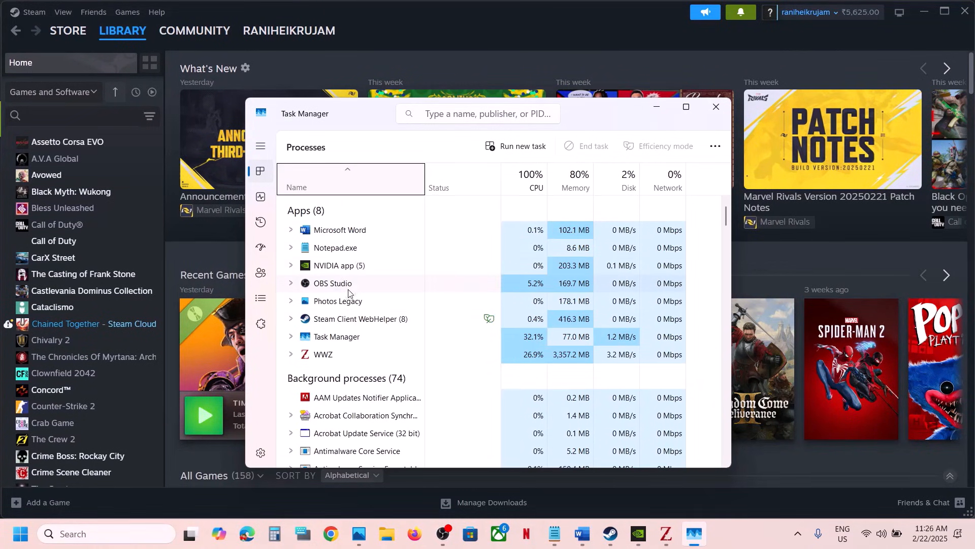
# - Go to the WWZ process's details, set the priority of wwzRetailEgs.exe to High, and close Task Manager
pyautogui.click(324, 357)
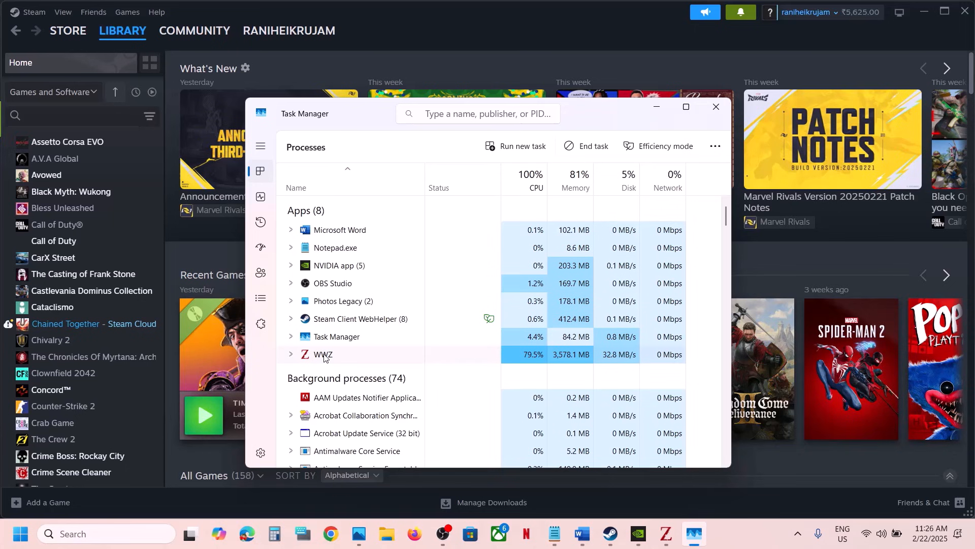
pyautogui.rightClick(324, 357)
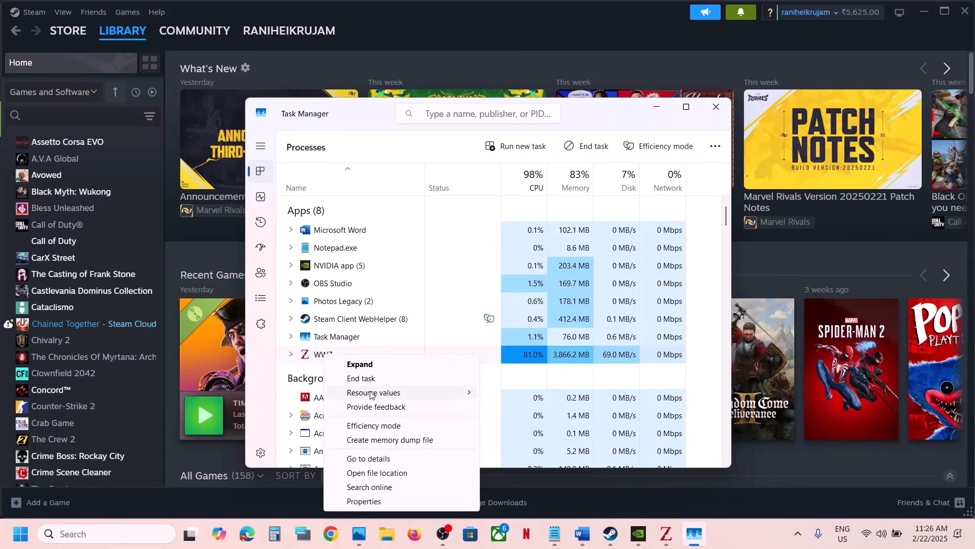
pyautogui.click(373, 461)
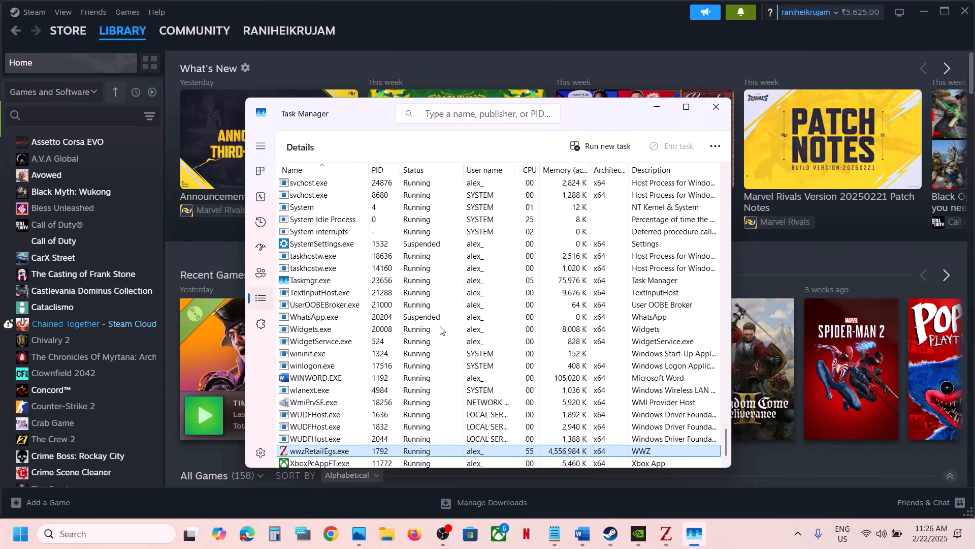
pyautogui.scroll(-1, 441, 330)
pyautogui.rightClick(324, 441)
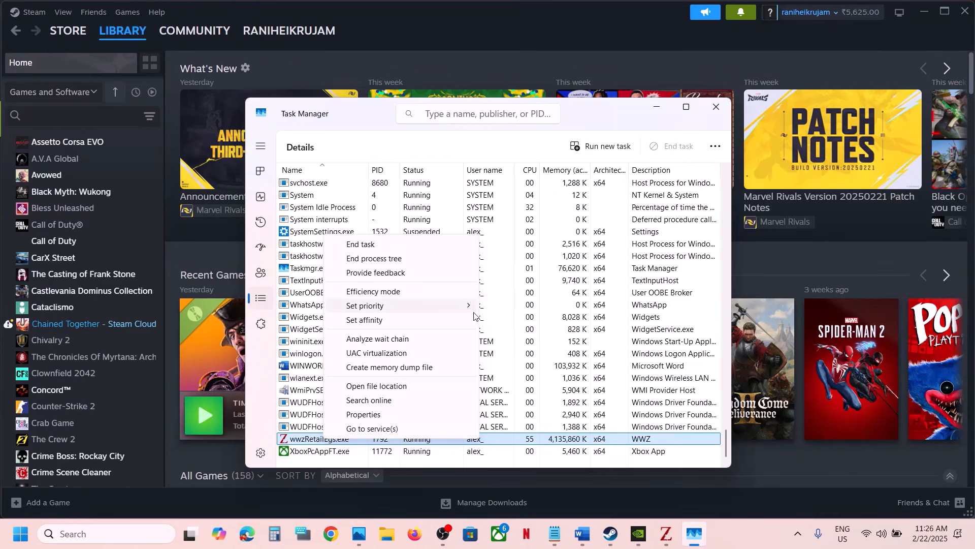
pyautogui.moveTo(459, 307)
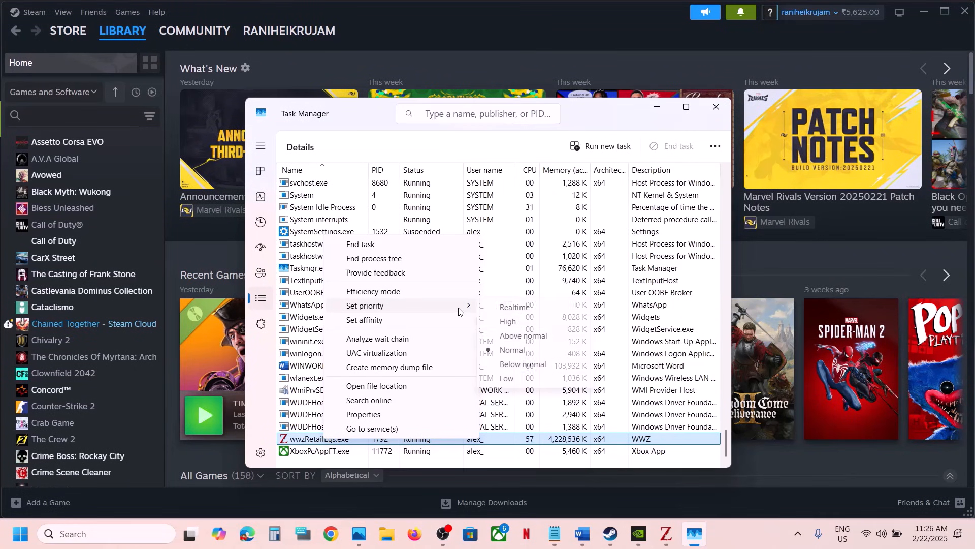
pyautogui.click(512, 322)
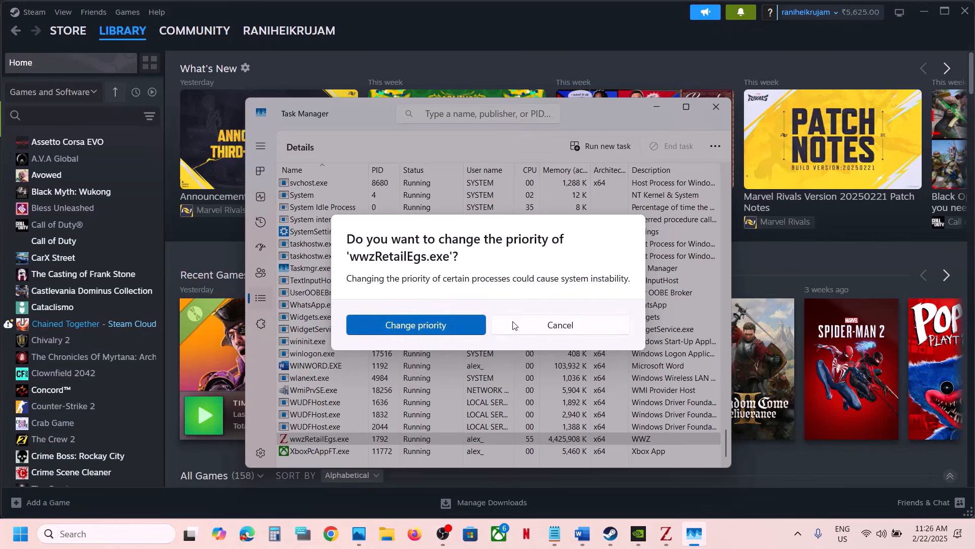
pyautogui.click(443, 327)
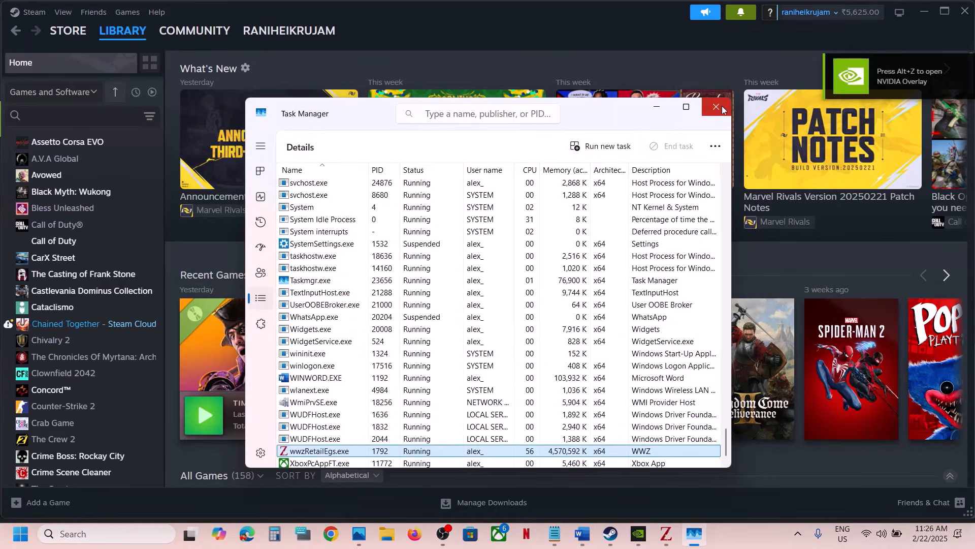
pyautogui.click(716, 107)
# - Return to the Word notes and read Step 6 about deleting the video.dat file and its folder path
pyautogui.click(665, 534)
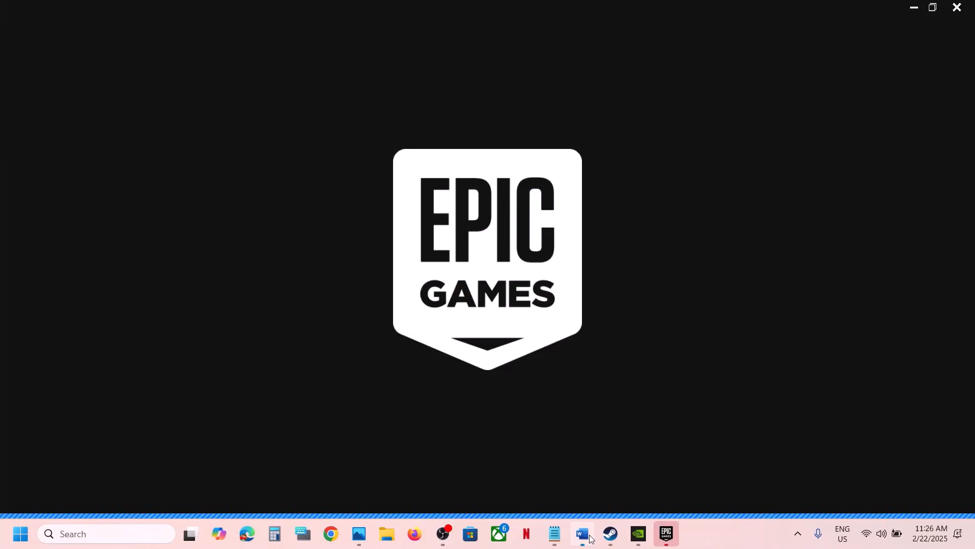
pyautogui.click(591, 538)
pyautogui.scroll(-3, 368, 368)
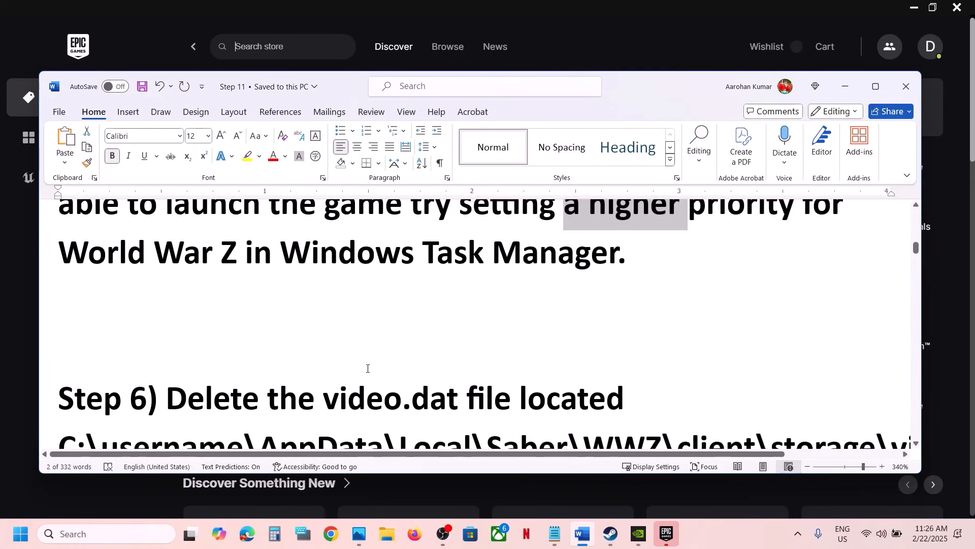
pyautogui.scroll(-3, 368, 369)
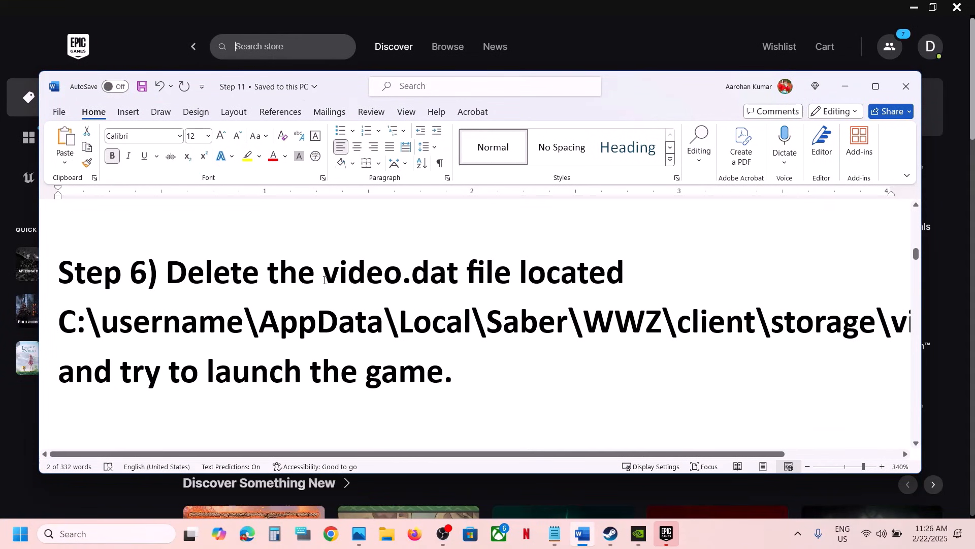
pyautogui.moveTo(325, 279); pyautogui.dragTo(474, 335)
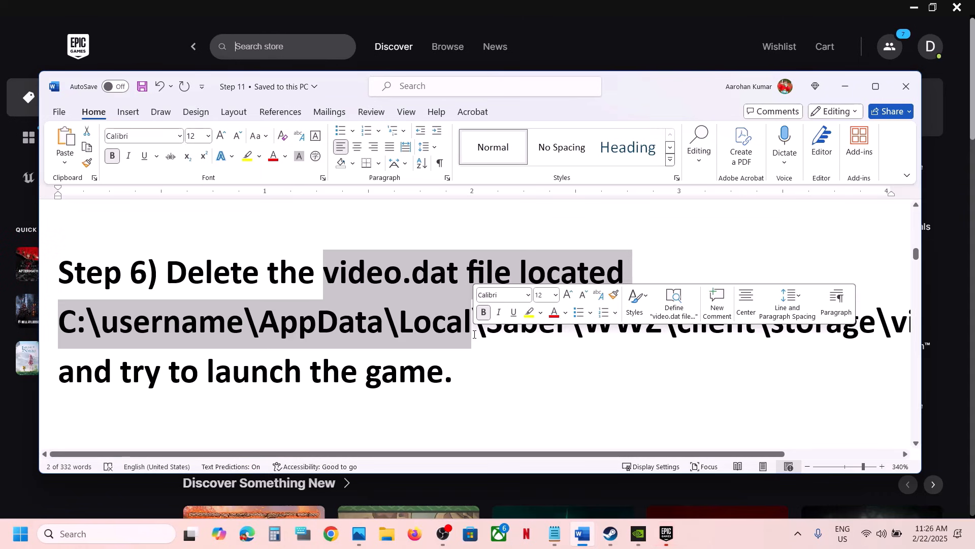
pyautogui.click(473, 334)
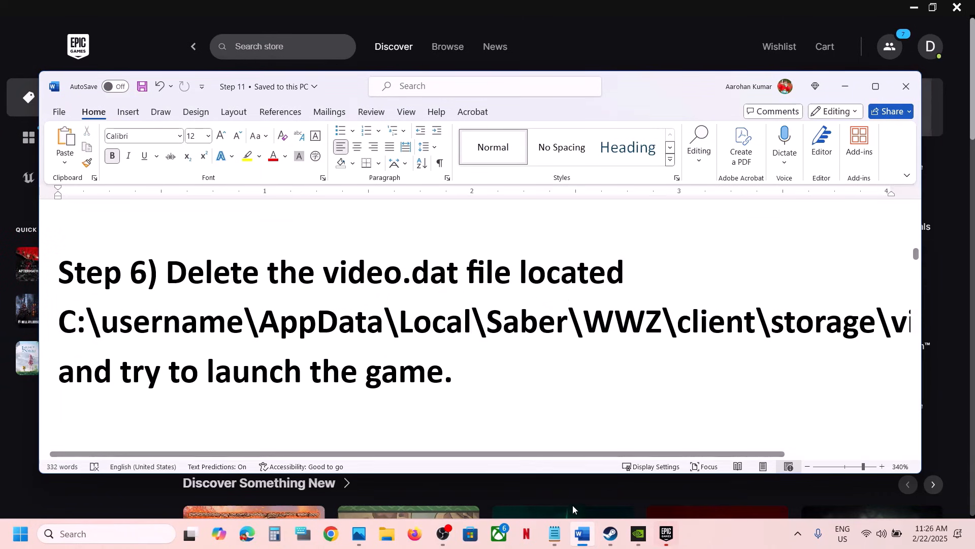
# - Switch to File Explorer and open the current user's profile folder inside Users on the C: drive
pyautogui.click(387, 533)
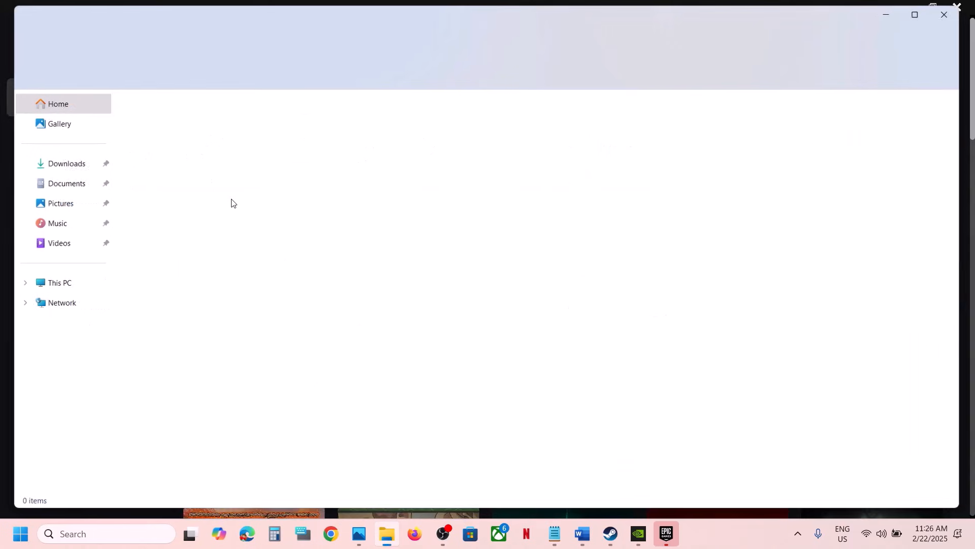
pyautogui.click(57, 286)
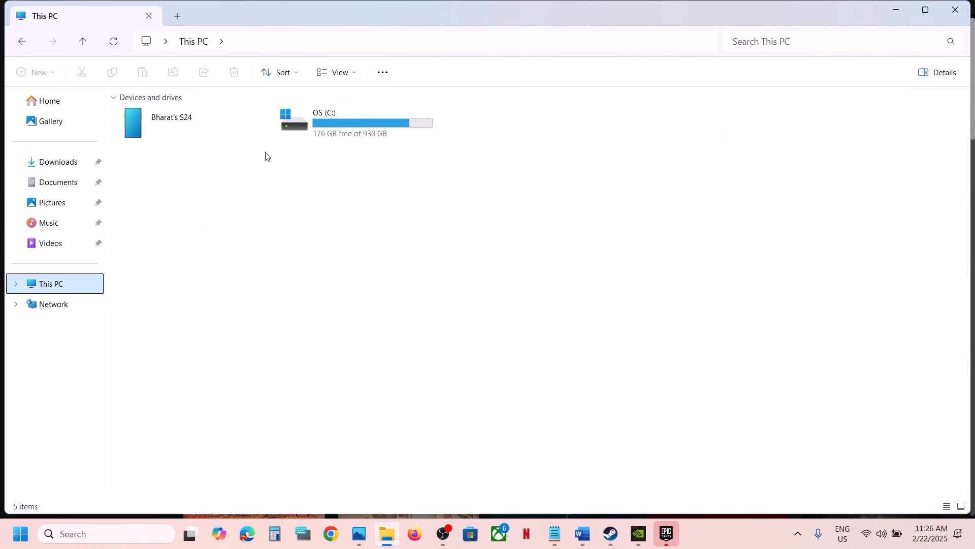
pyautogui.doubleClick(302, 131)
pyautogui.scroll(-1, 163, 348)
pyautogui.click(159, 345)
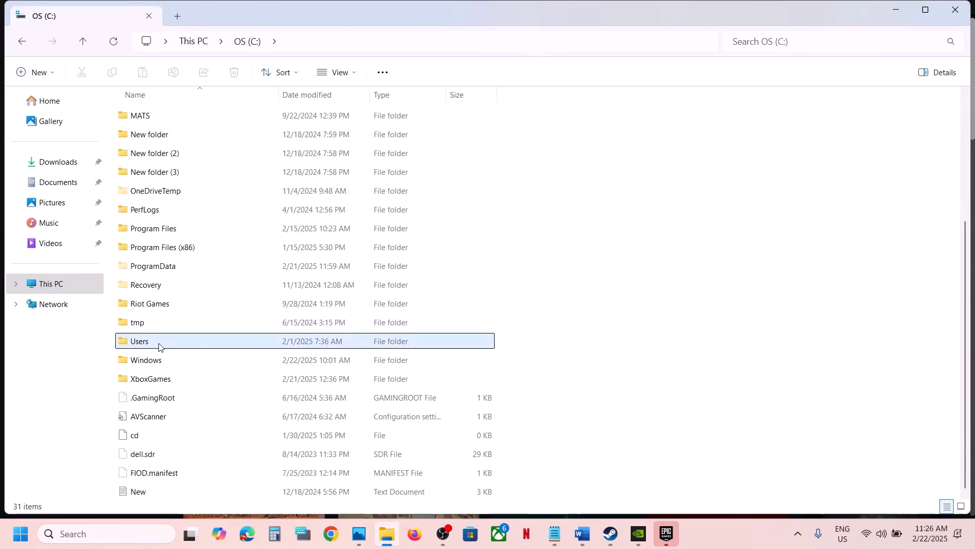
pyautogui.doubleClick(159, 345)
pyautogui.doubleClick(163, 121)
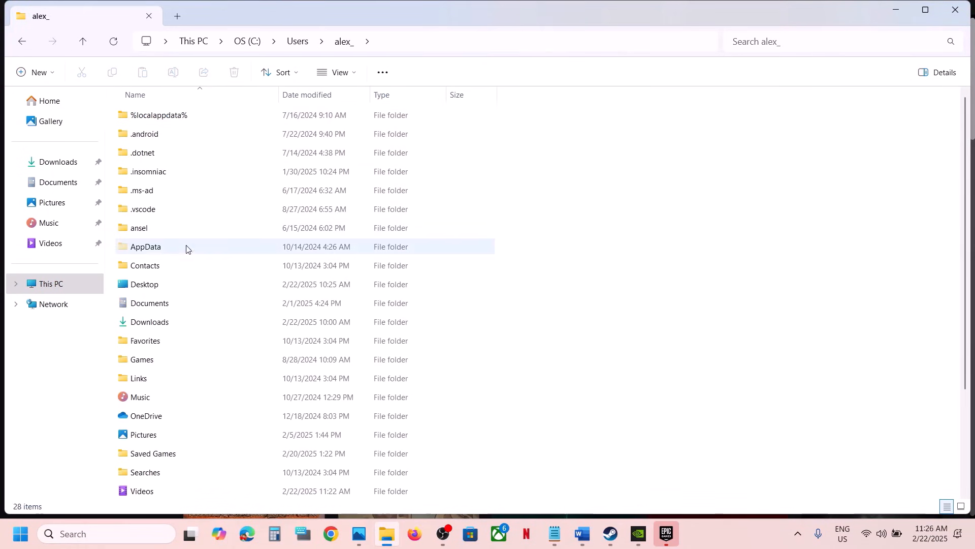
# - Check the view options for displaying AppData, and open the Local folder inside AppData
pyautogui.click(153, 247)
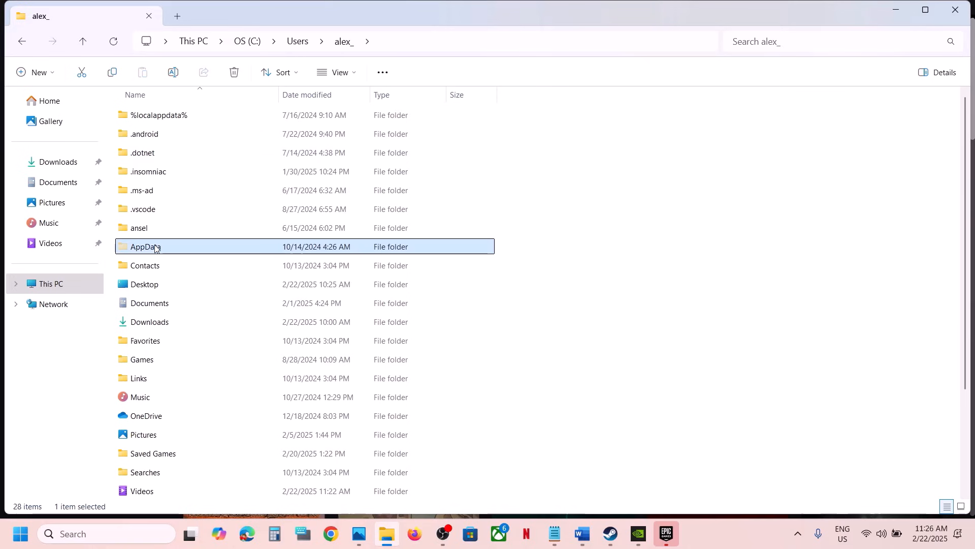
pyautogui.click(344, 76)
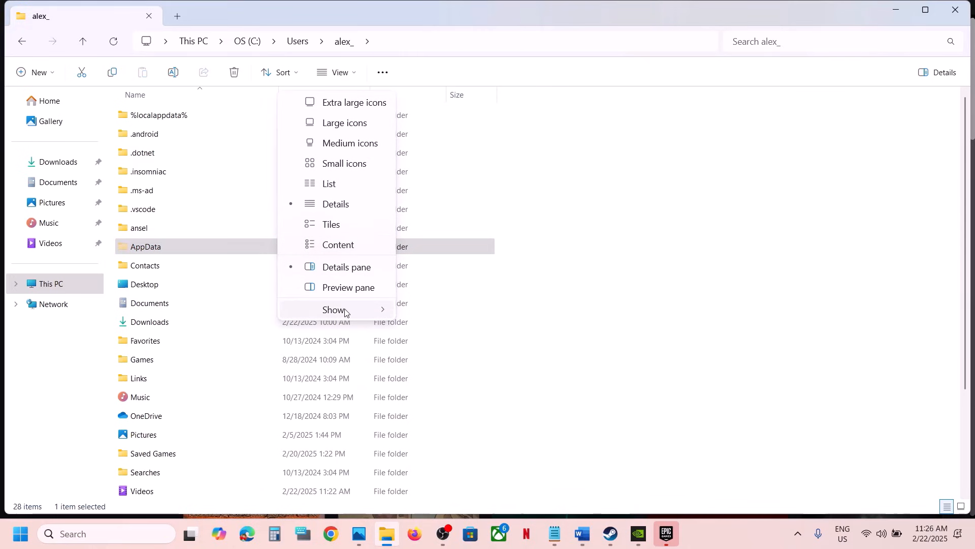
pyautogui.click(177, 254)
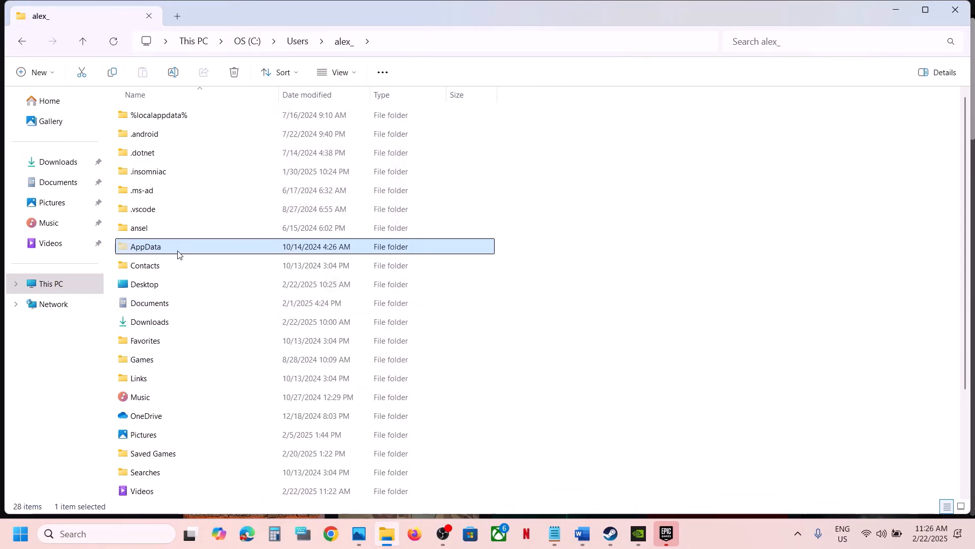
pyautogui.doubleClick(178, 253)
pyautogui.doubleClick(148, 121)
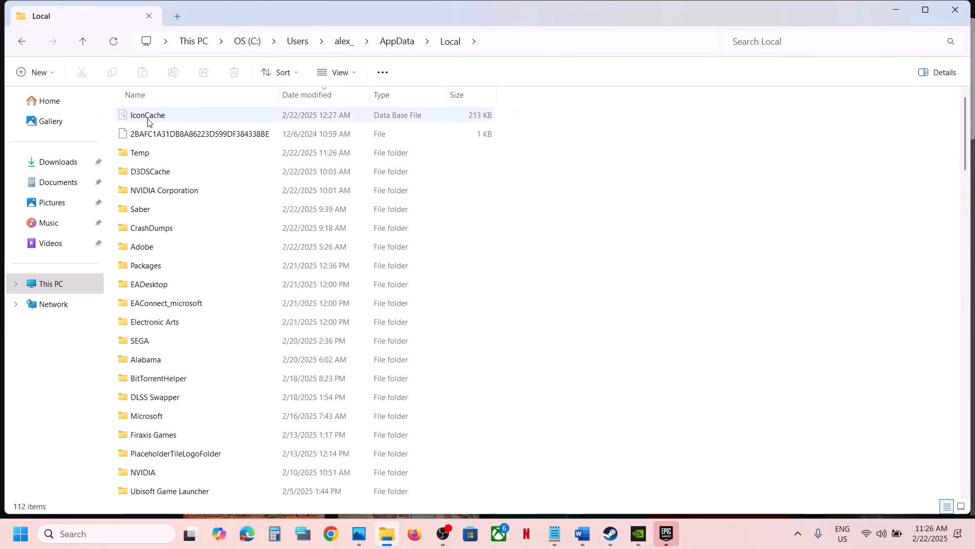
# - Open the storage folder under Saber, WWZ and client
pyautogui.click(162, 212)
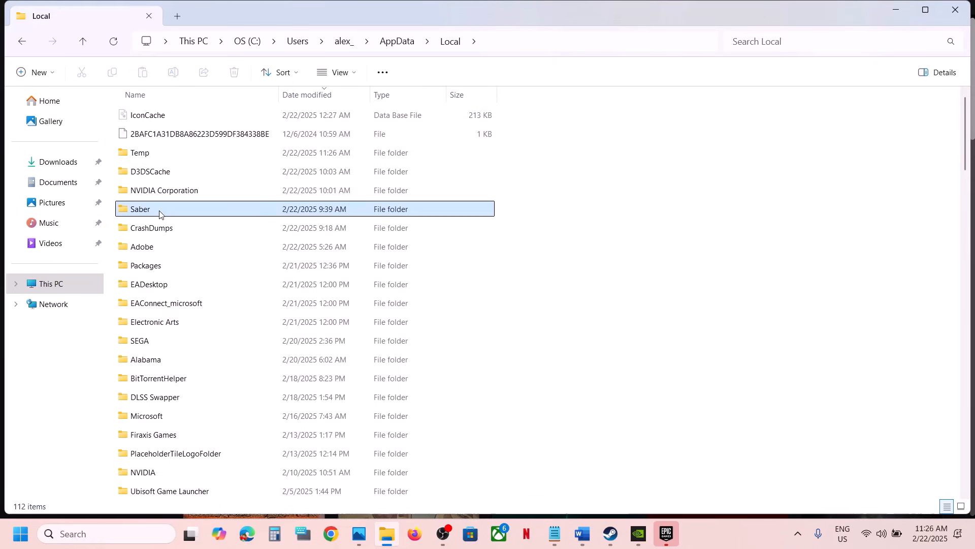
pyautogui.doubleClick(186, 212)
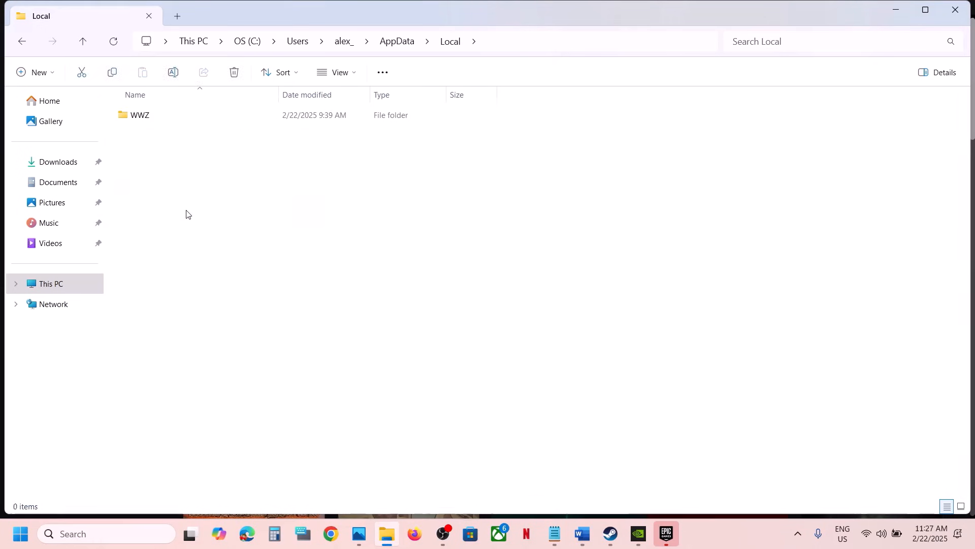
pyautogui.doubleClick(155, 120)
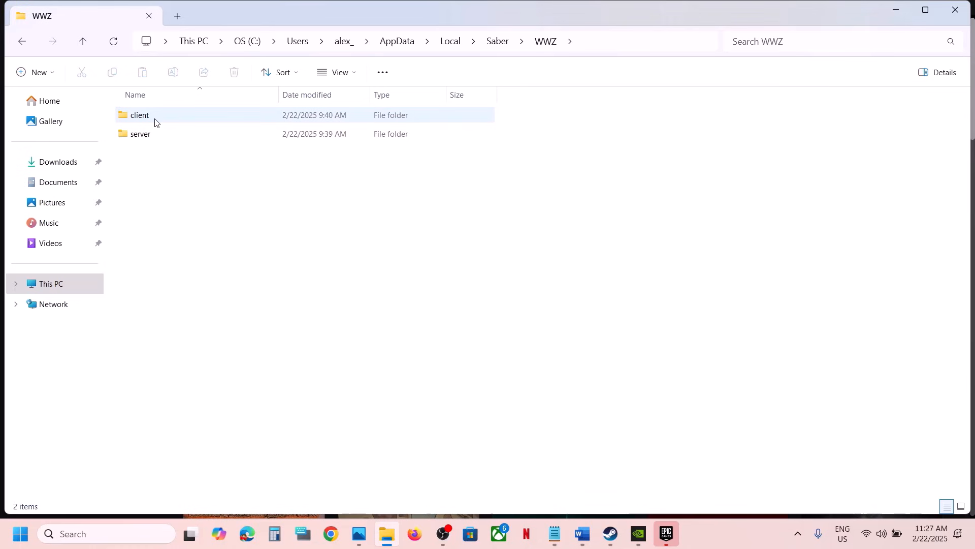
pyautogui.doubleClick(155, 116)
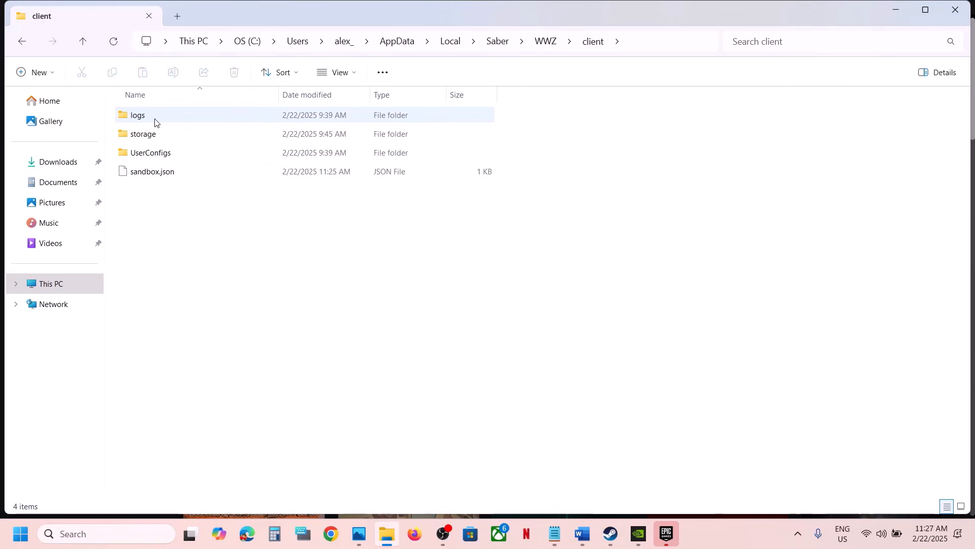
pyautogui.doubleClick(154, 134)
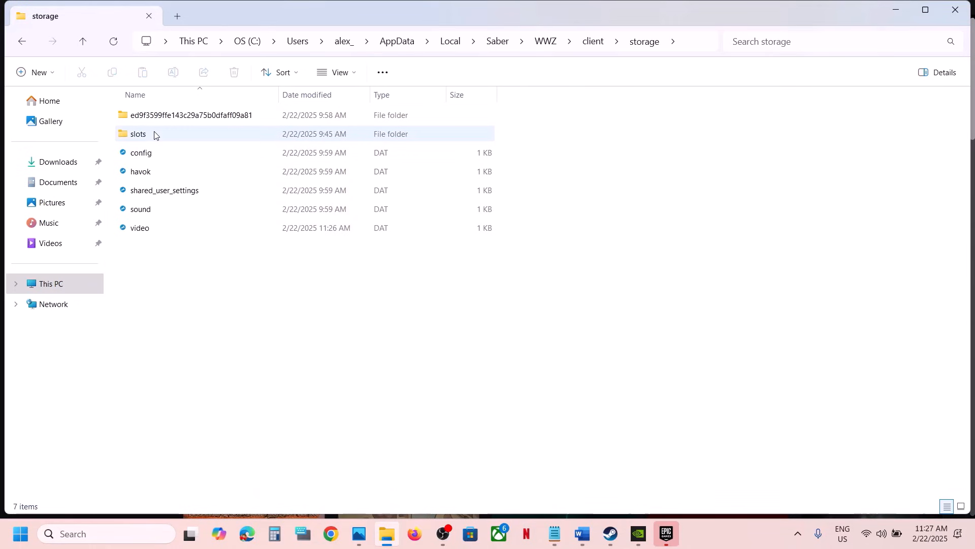
# - Back up the video DAT file by copying it from the storage folder to the desktop
pyautogui.click(152, 227)
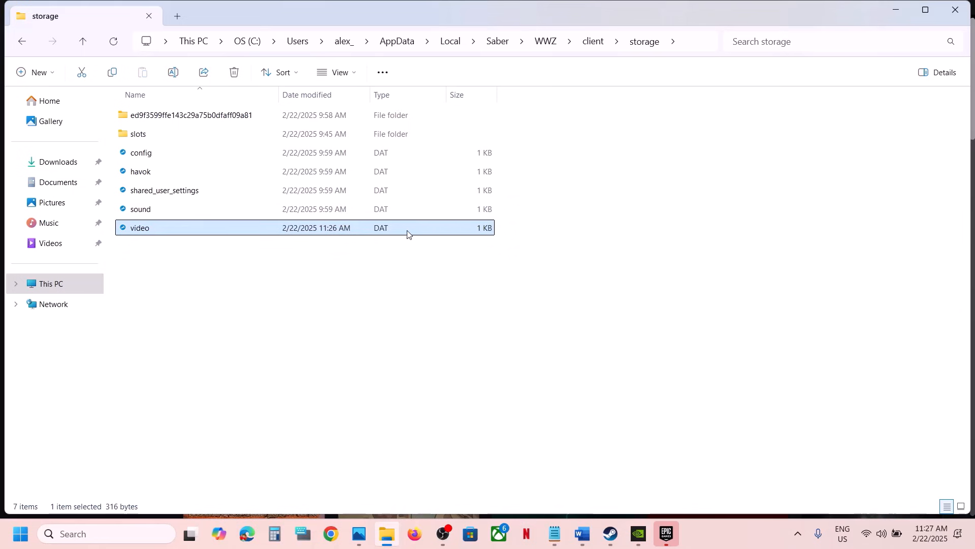
pyautogui.rightClick(178, 232)
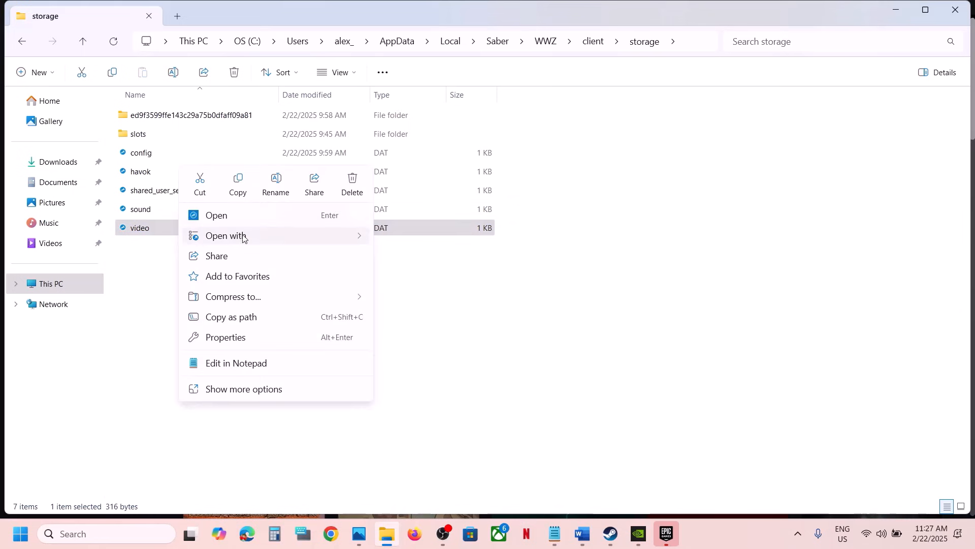
pyautogui.click(241, 190)
pyautogui.press('super+d')
pyautogui.hotkey('ctrl', 'v')
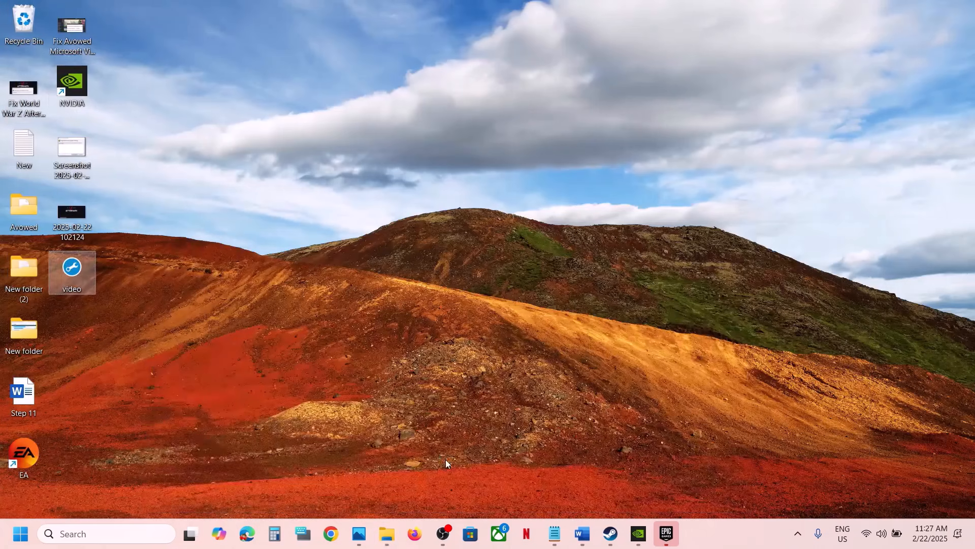
# - Return to the storage folder in File Explorer and delete the video DAT file
pyautogui.click(387, 533)
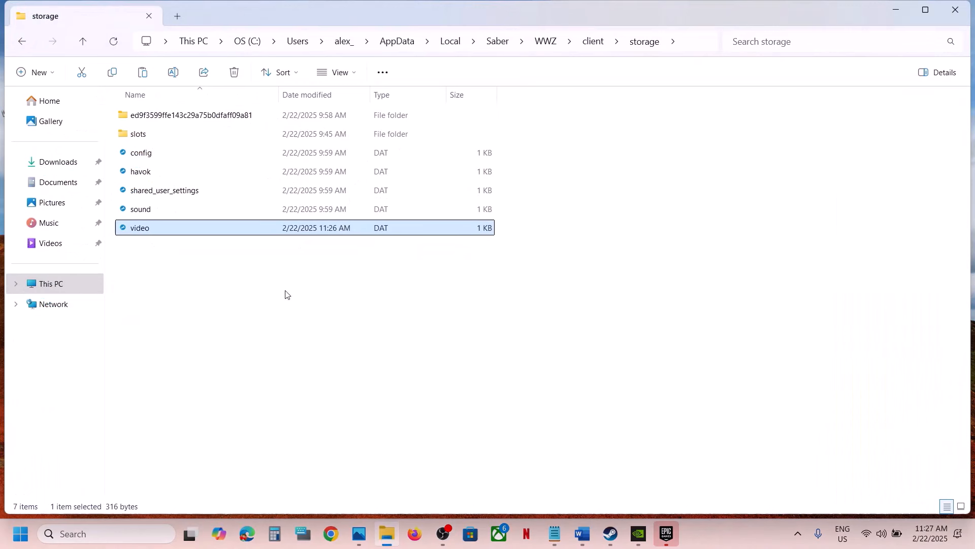
pyautogui.rightClick(204, 234)
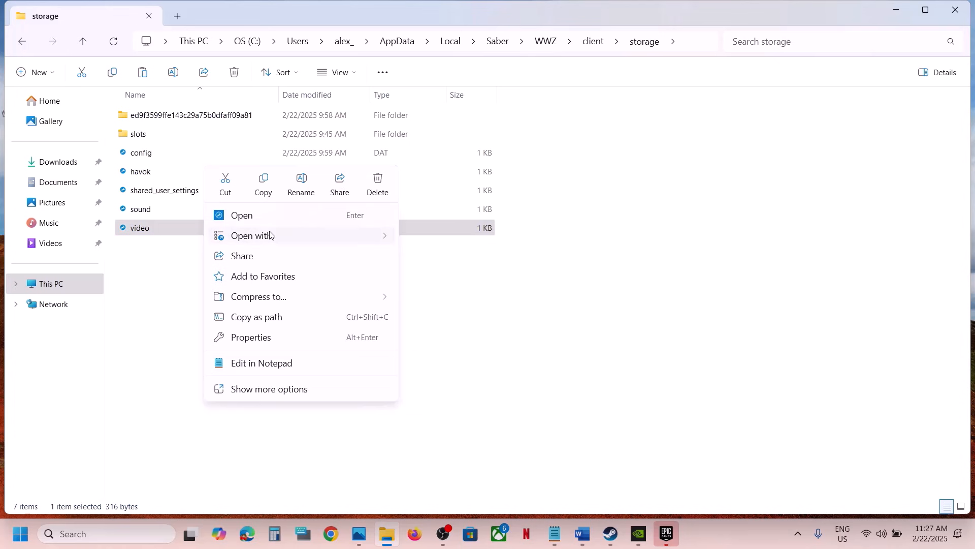
pyautogui.click(378, 183)
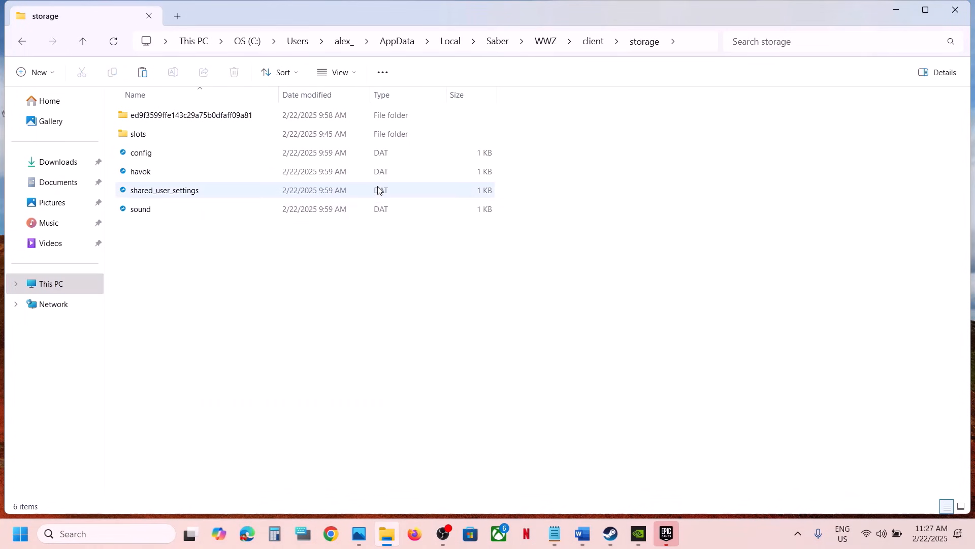
# - Switch to the Word notes and read Step 7 about renaming or deleting the save game files
pyautogui.click(587, 538)
pyautogui.scroll(-5, 483, 377)
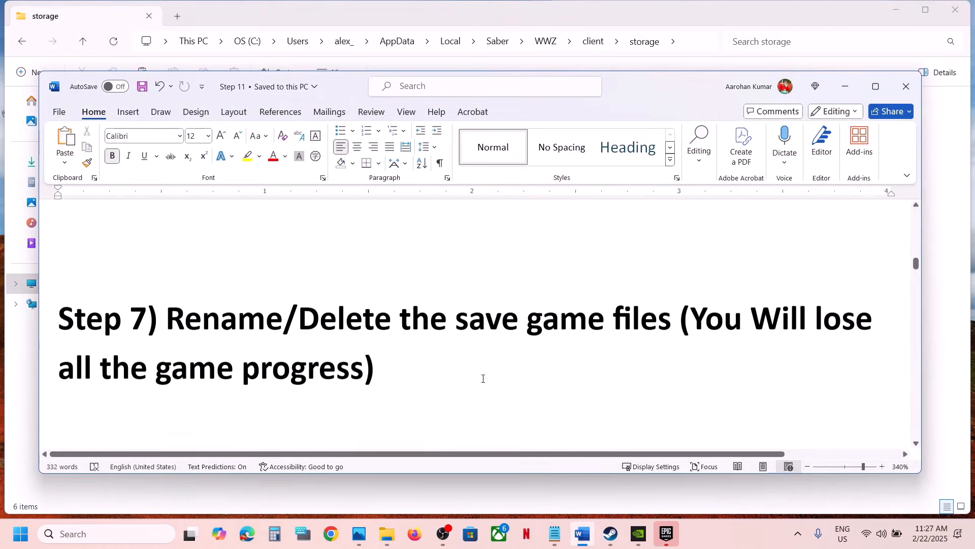
pyautogui.moveTo(168, 316); pyautogui.dragTo(613, 320)
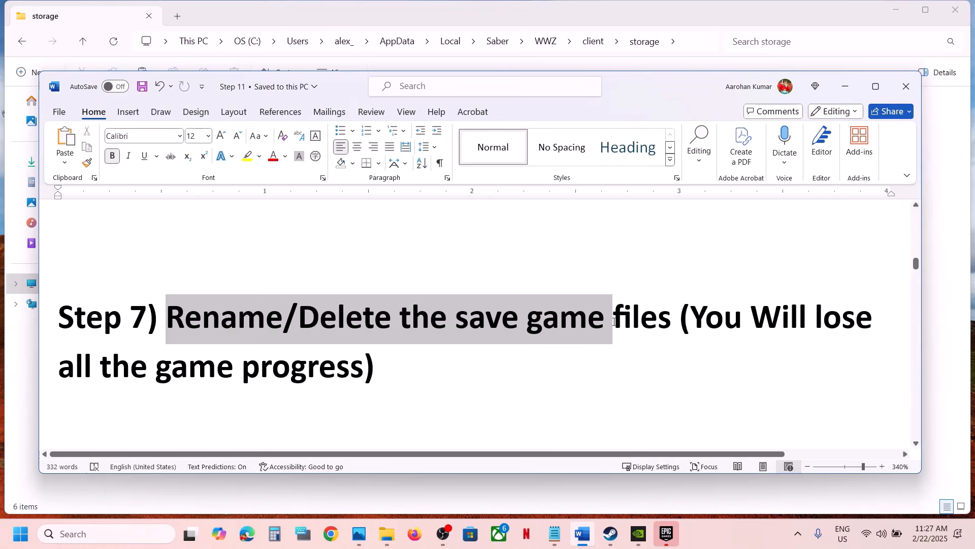
pyautogui.click(593, 348)
pyautogui.moveTo(681, 321); pyautogui.dragTo(383, 363)
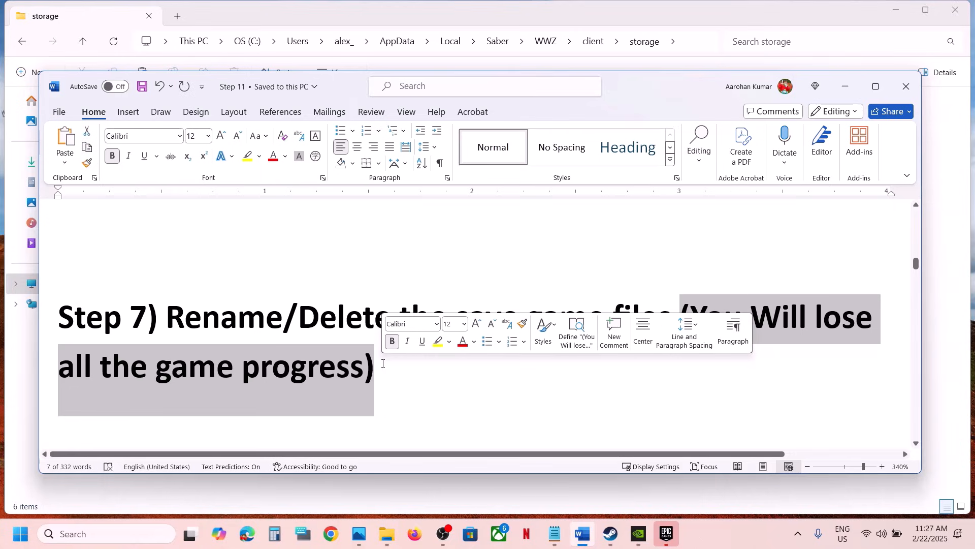
pyautogui.click(407, 369)
# - Switch back to File Explorer, go up to the AppData Local folder, and select the Saber folder
pyautogui.click(420, 23)
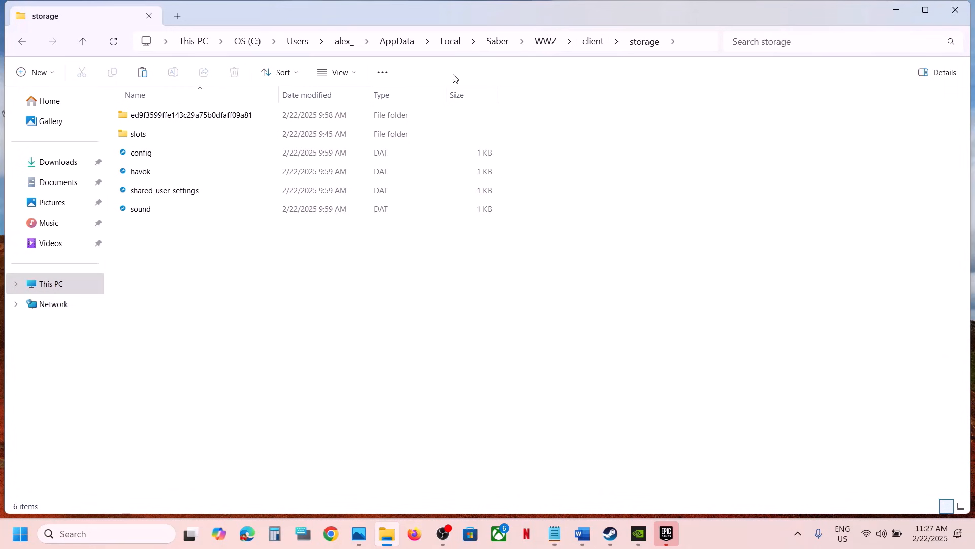
pyautogui.click(456, 45)
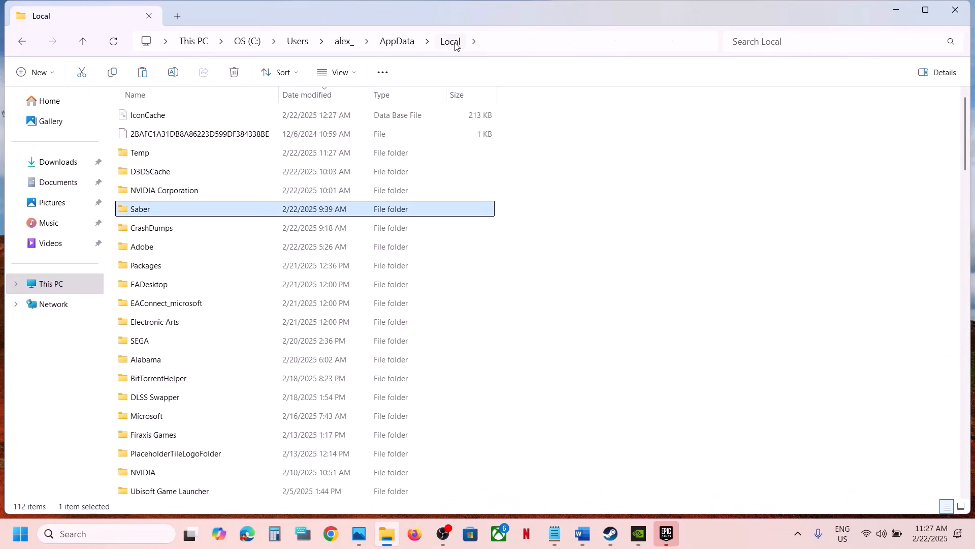
pyautogui.click(536, 40)
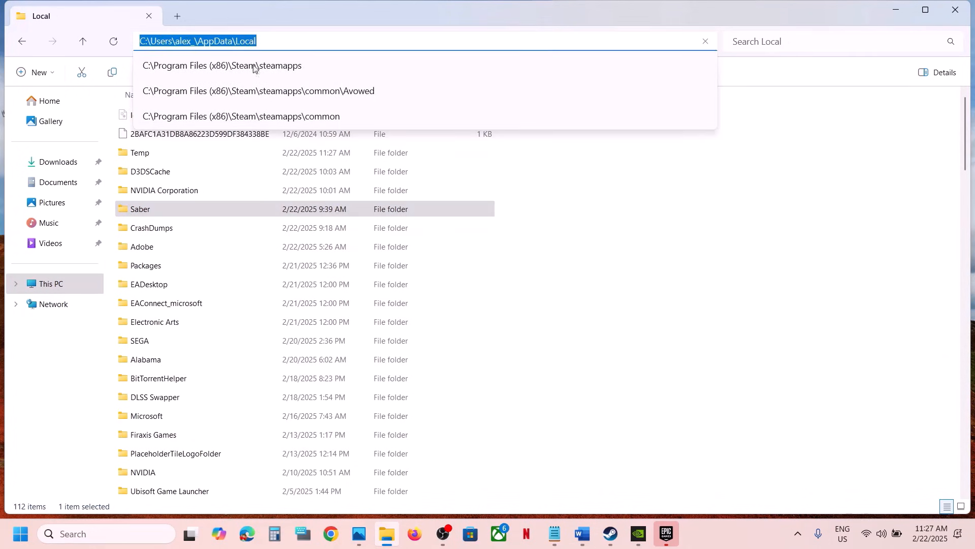
pyautogui.click(154, 212)
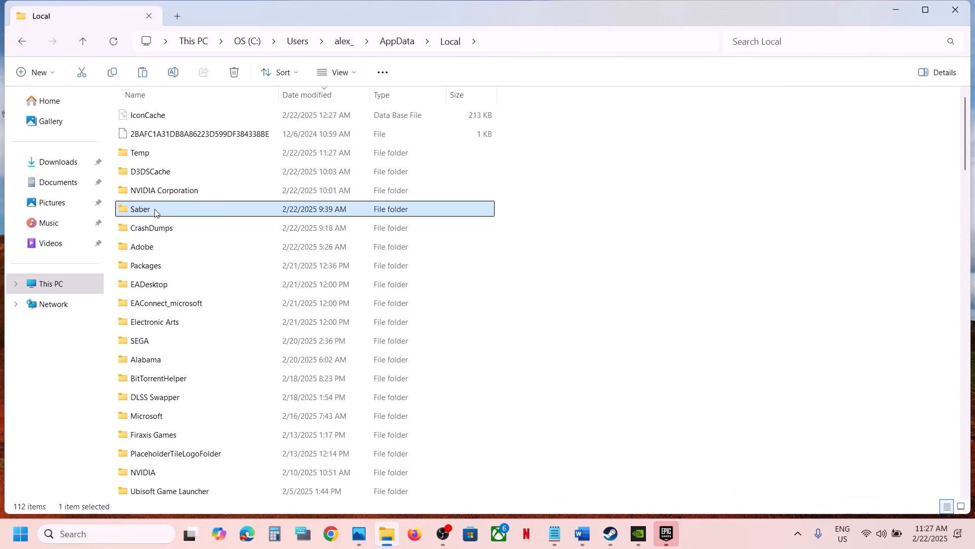
pyautogui.rightClick(155, 212)
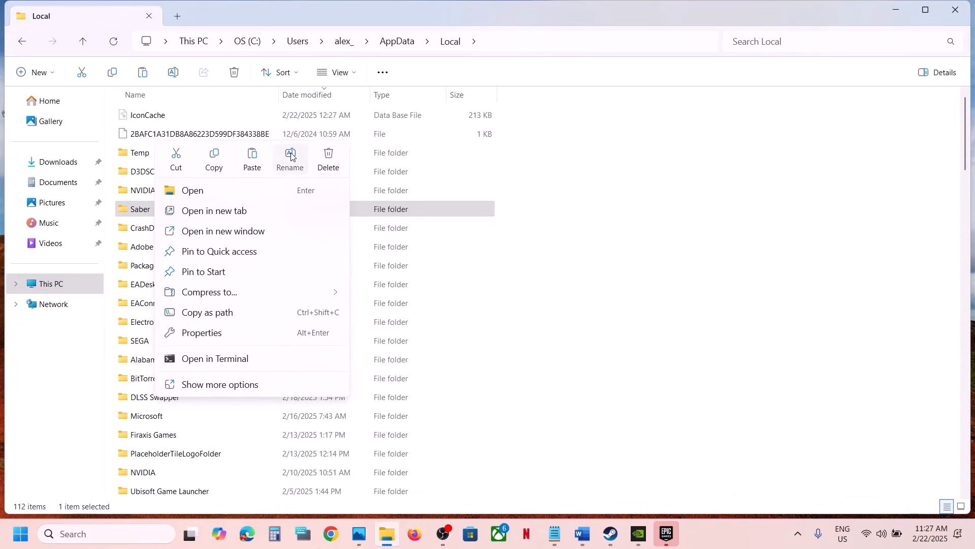
pyautogui.click(291, 156)
pyautogui.click(163, 206)
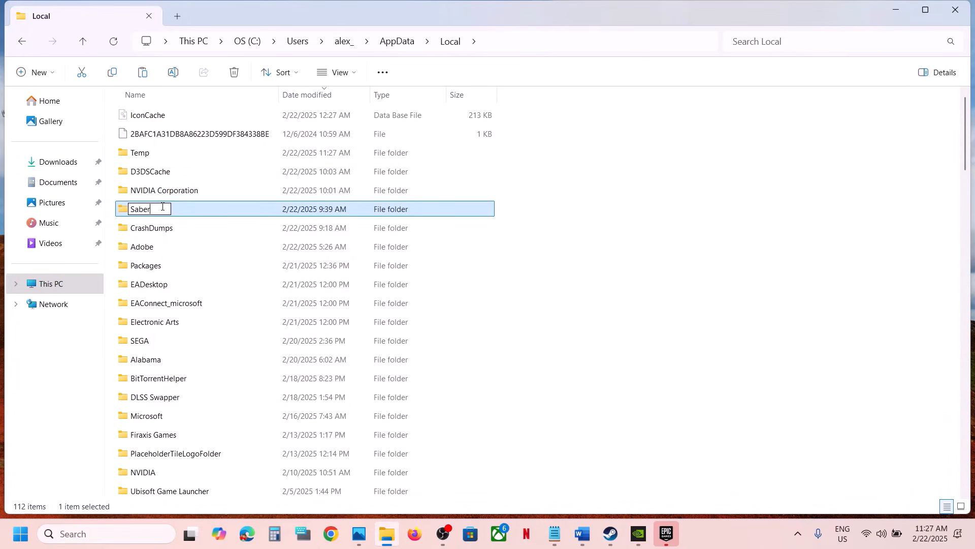
# - Back up the Saber folder by copying it from AppData Local to the desktop
pyautogui.rightClick(208, 214)
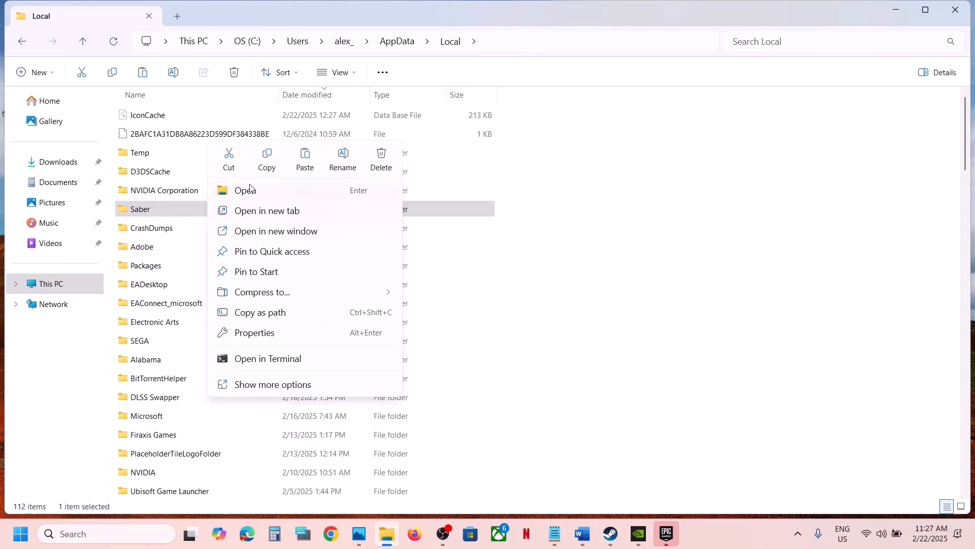
pyautogui.click(266, 154)
pyautogui.press('super+d')
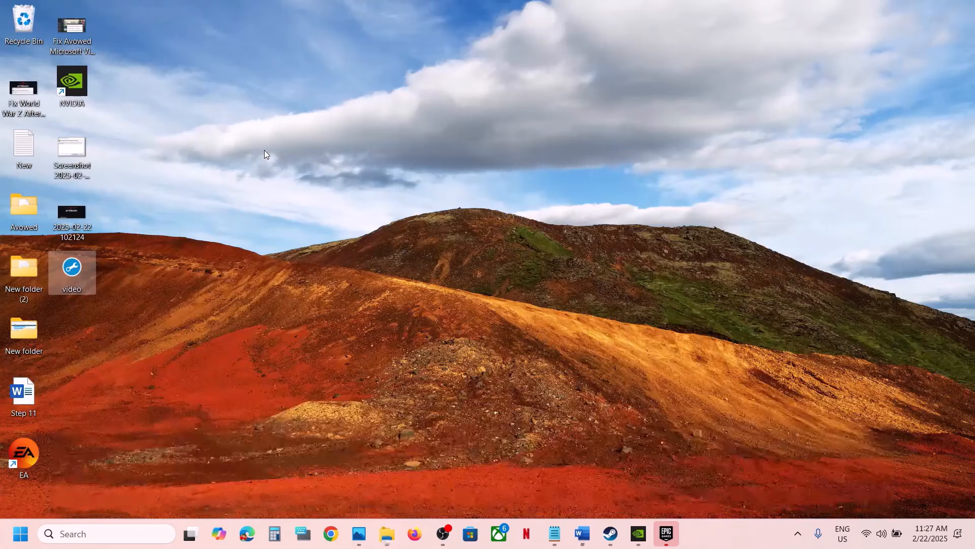
pyautogui.hotkey('ctrl', 'v')
pyautogui.click(72, 350)
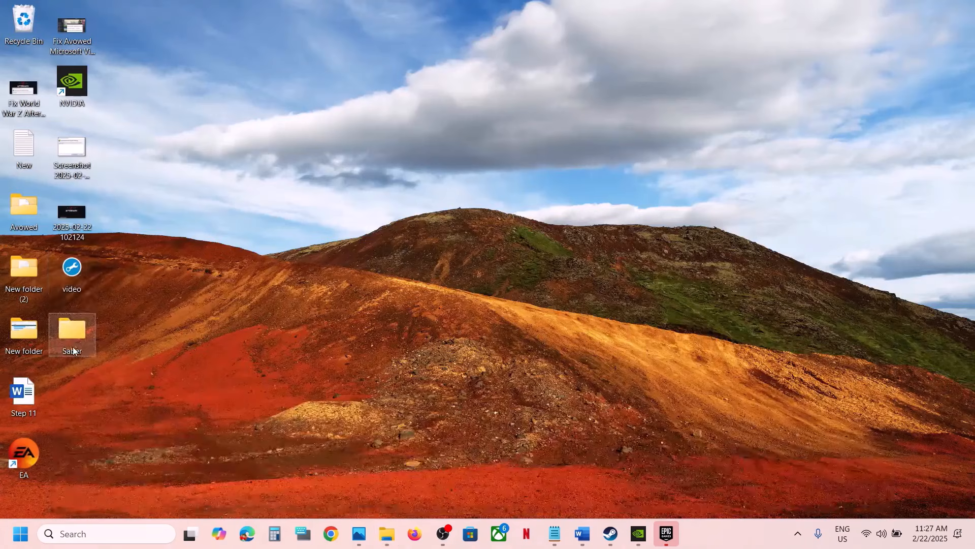
# - Return to File Explorer and rename the Saber folder in AppData Local to Saber.old
pyautogui.click(387, 533)
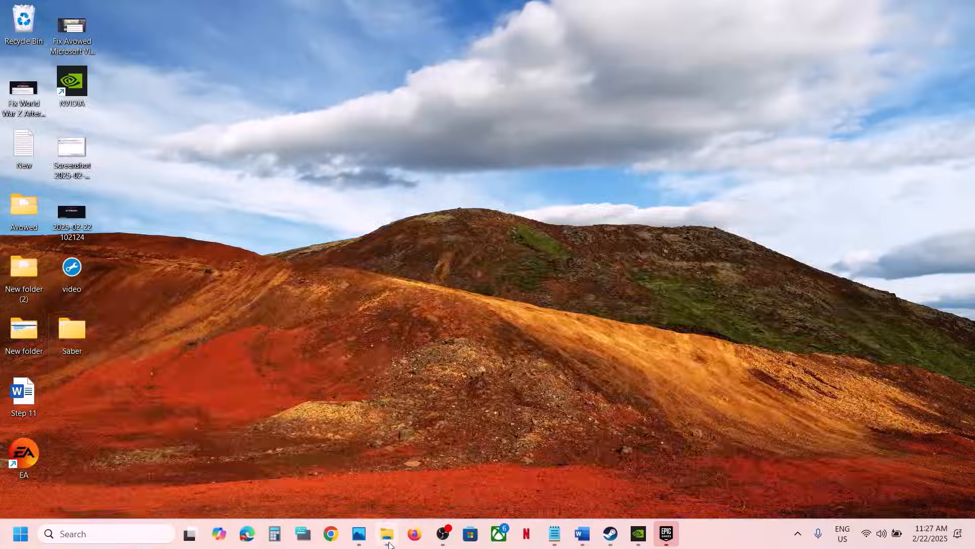
pyautogui.rightClick(142, 211)
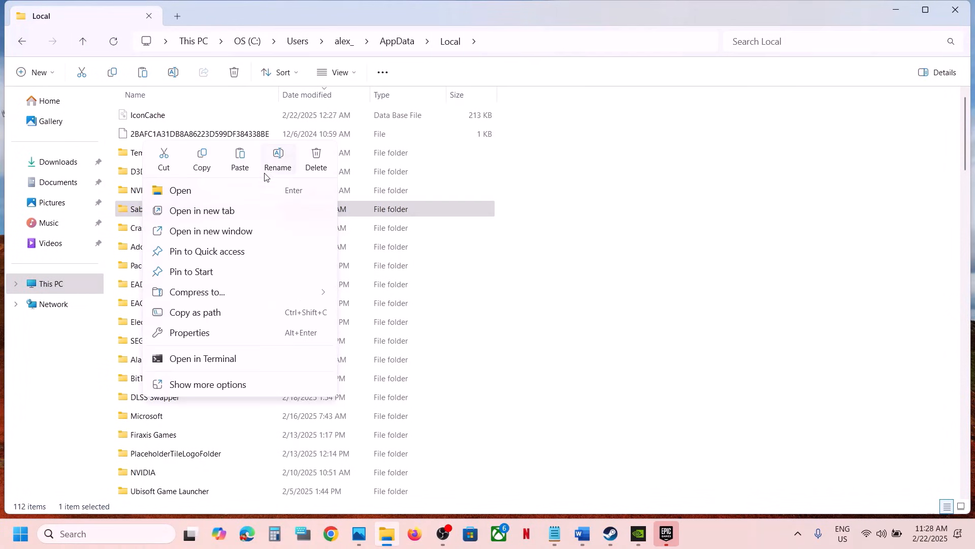
pyautogui.click(280, 159)
pyautogui.click(158, 211)
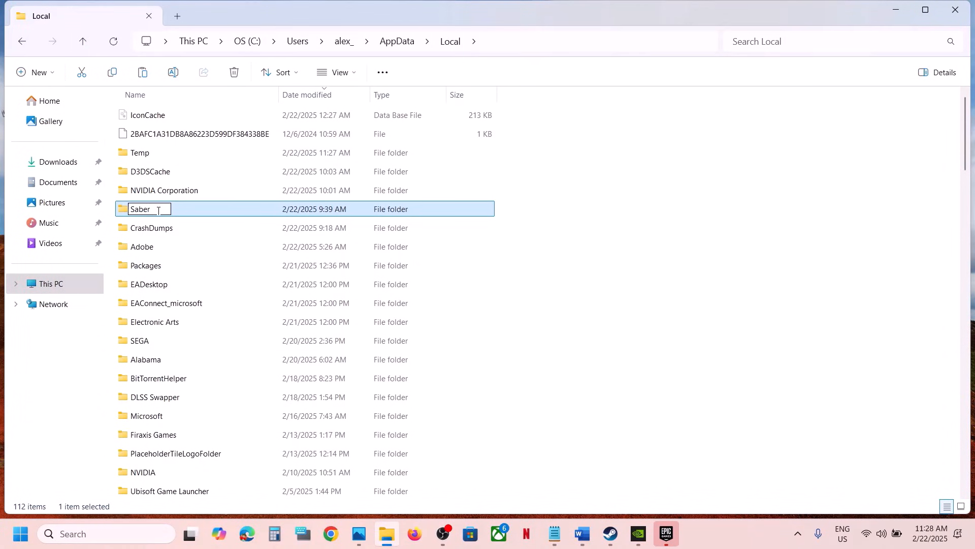
pyautogui.write('.old')
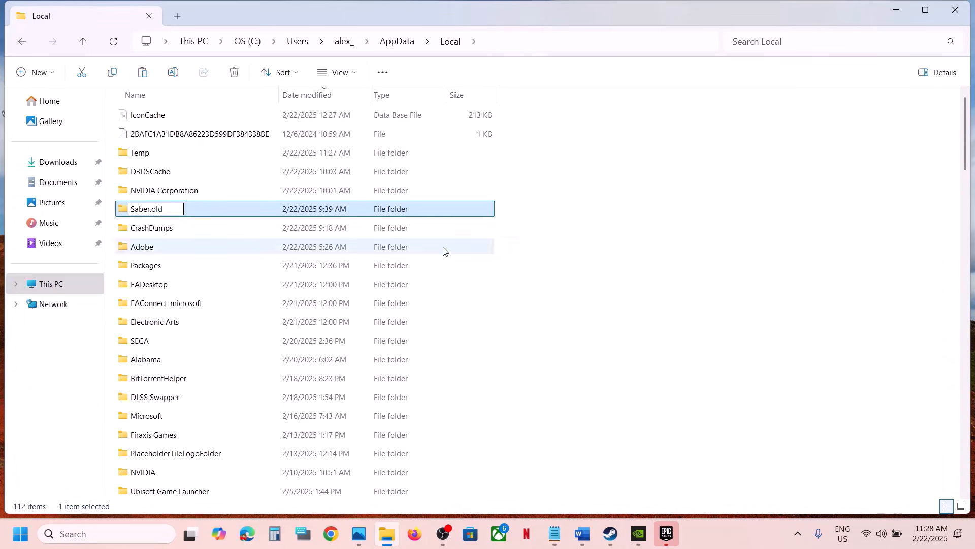
pyautogui.click(575, 306)
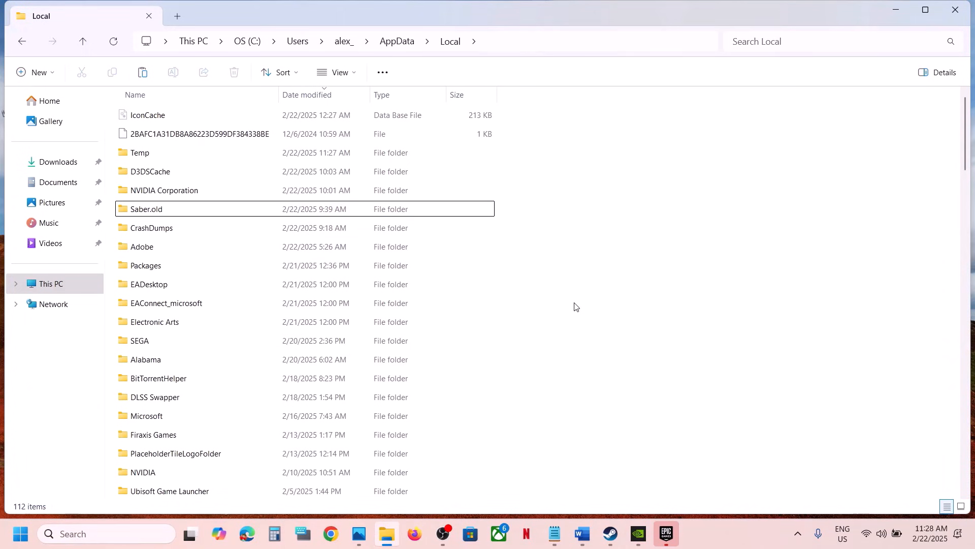
pyautogui.rightClick(162, 218)
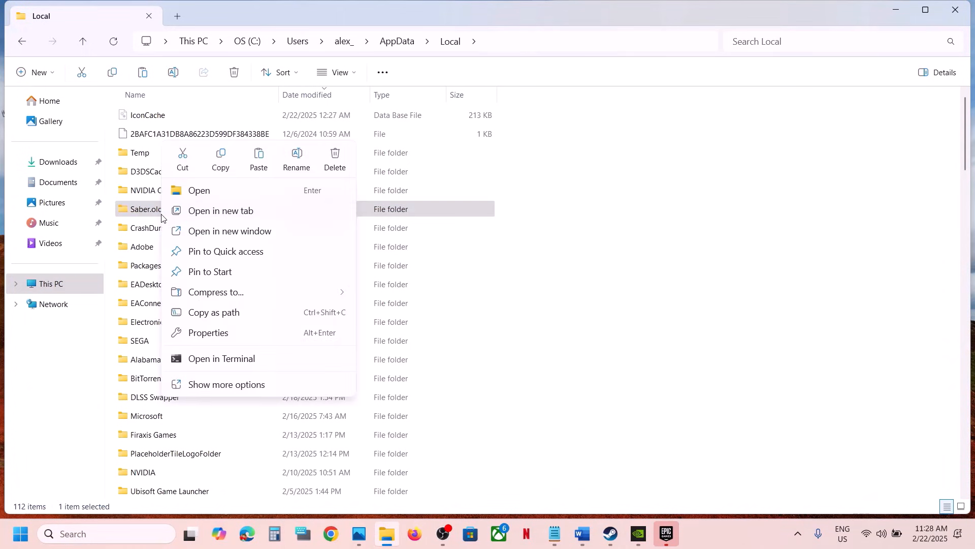
pyautogui.click(672, 389)
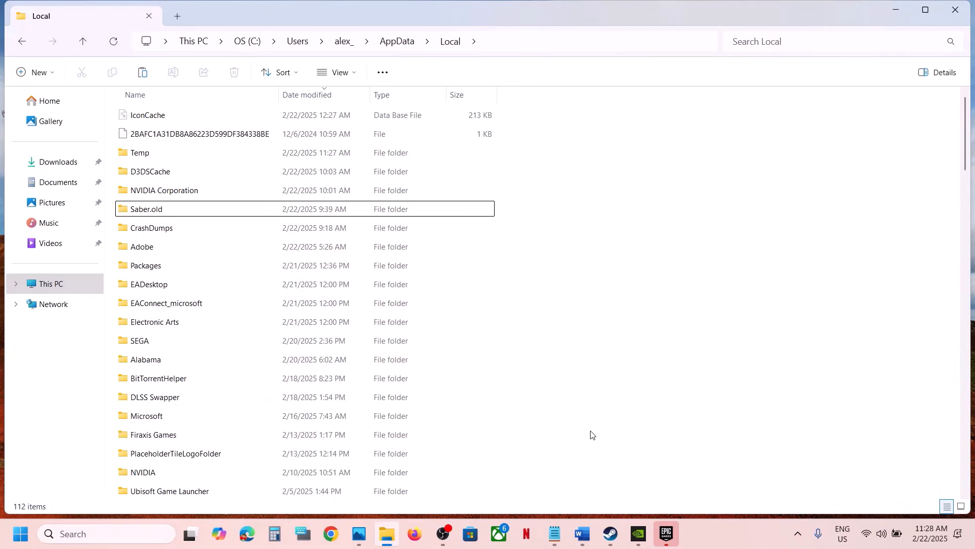
# - Switch to the Word notes, maximize the window, and read Step 8 about a clean graphics driver installation with its NVIDIA and AMD links
pyautogui.click(588, 523)
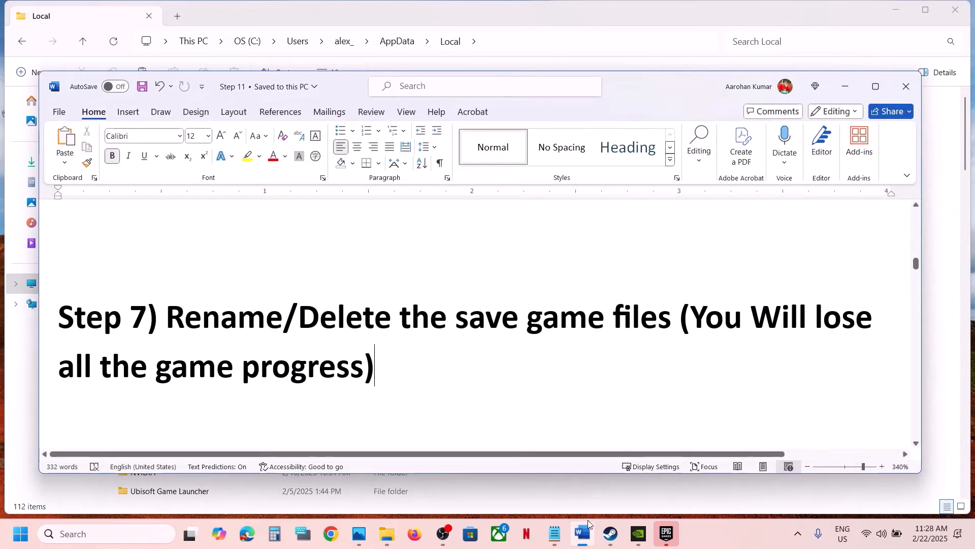
pyautogui.scroll(-3, 355, 352)
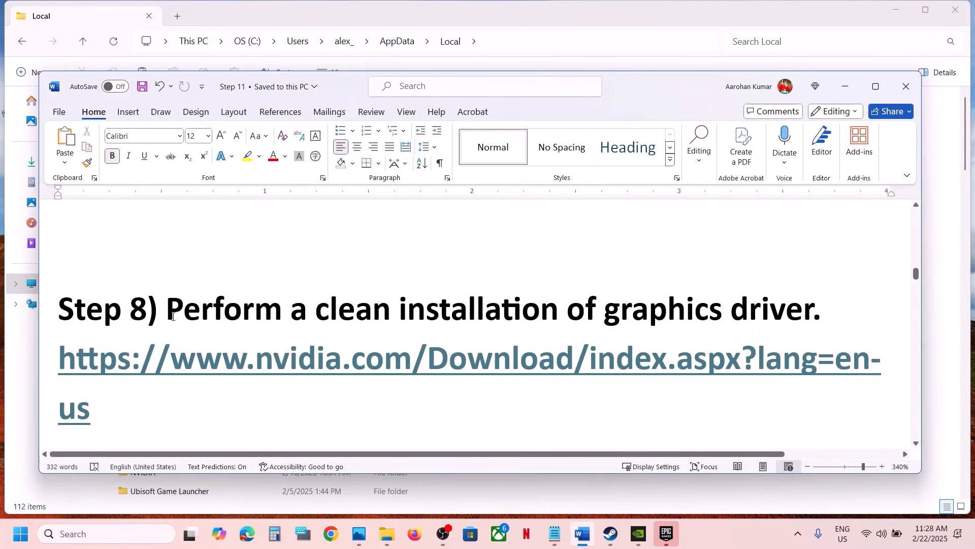
pyautogui.moveTo(166, 310); pyautogui.dragTo(832, 316)
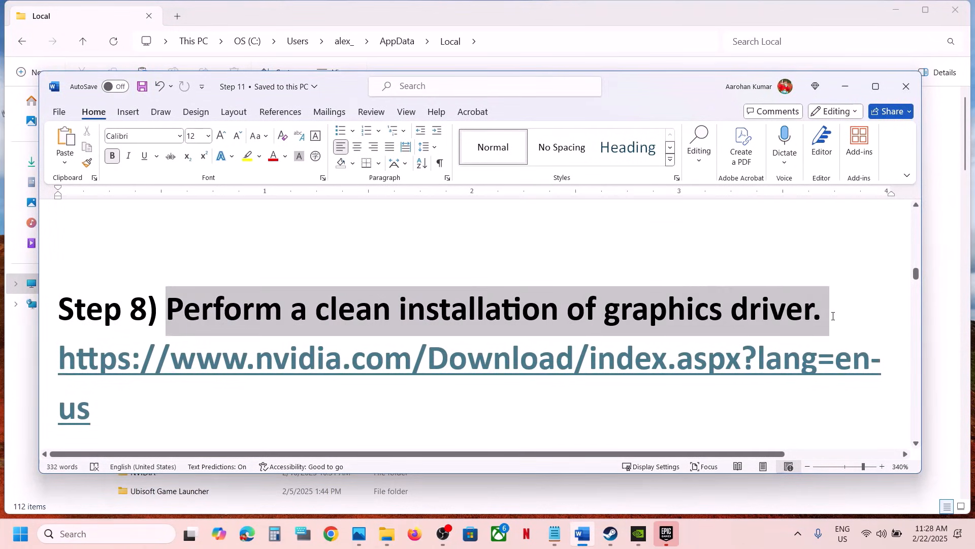
pyautogui.click(875, 86)
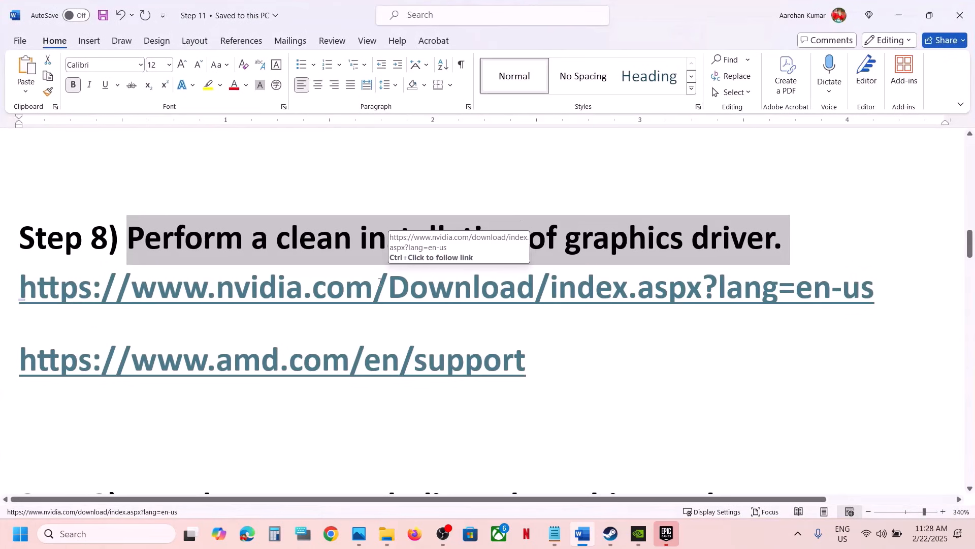
pyautogui.tripleClick(242, 278)
pyautogui.doubleClick(259, 359)
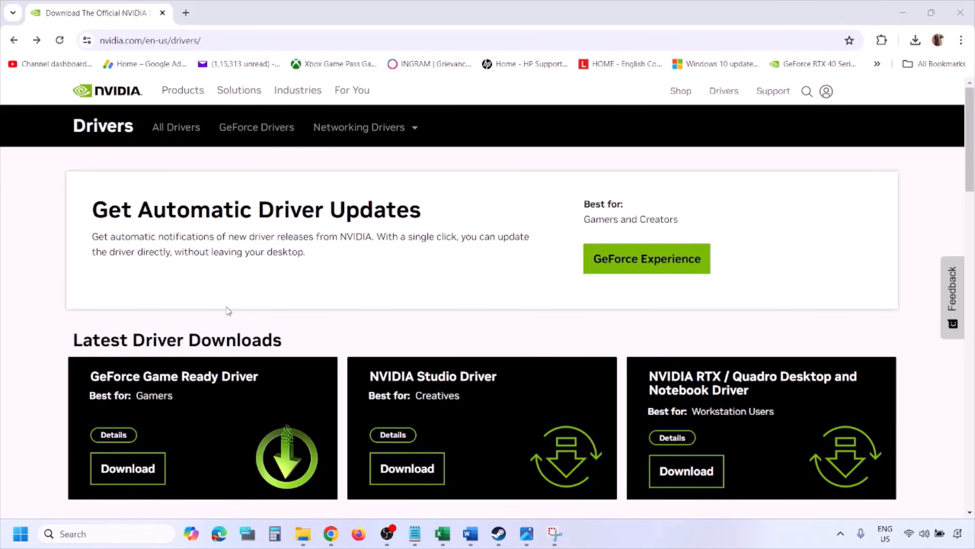
# - Search the NVIDIA drivers page in Chrome for the GeForce RTX 3050 Laptop GPU driver with Windows 11 as the operating system
pyautogui.scroll(-8, 228, 311)
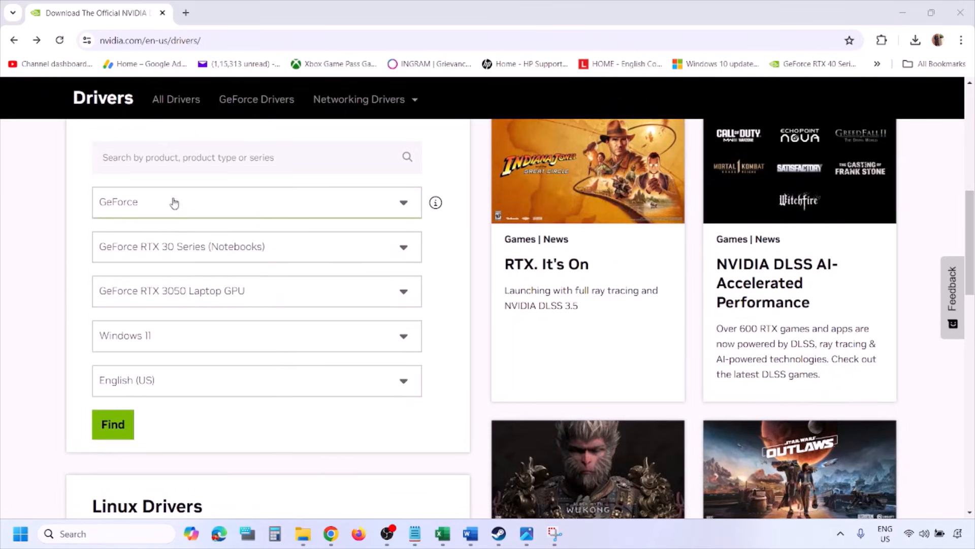
pyautogui.click(161, 339)
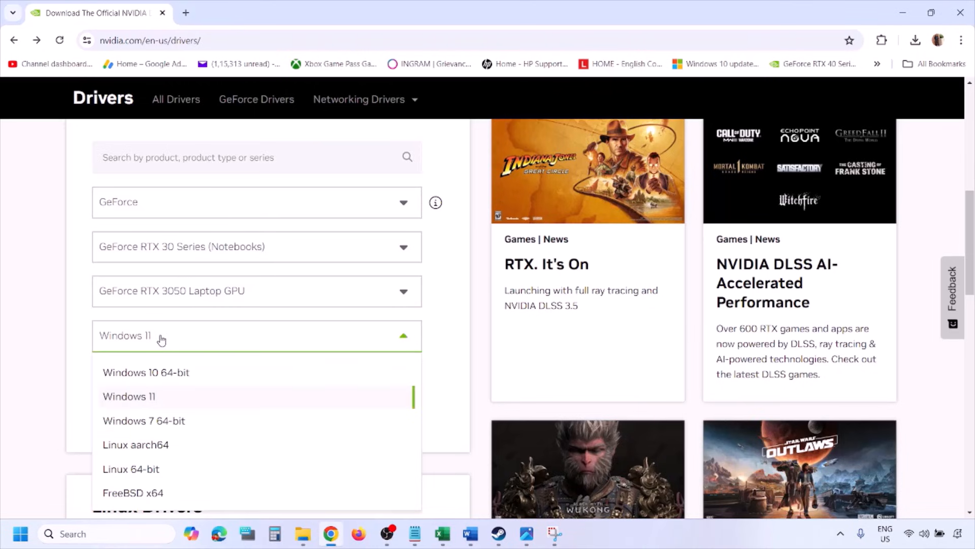
pyautogui.click(142, 402)
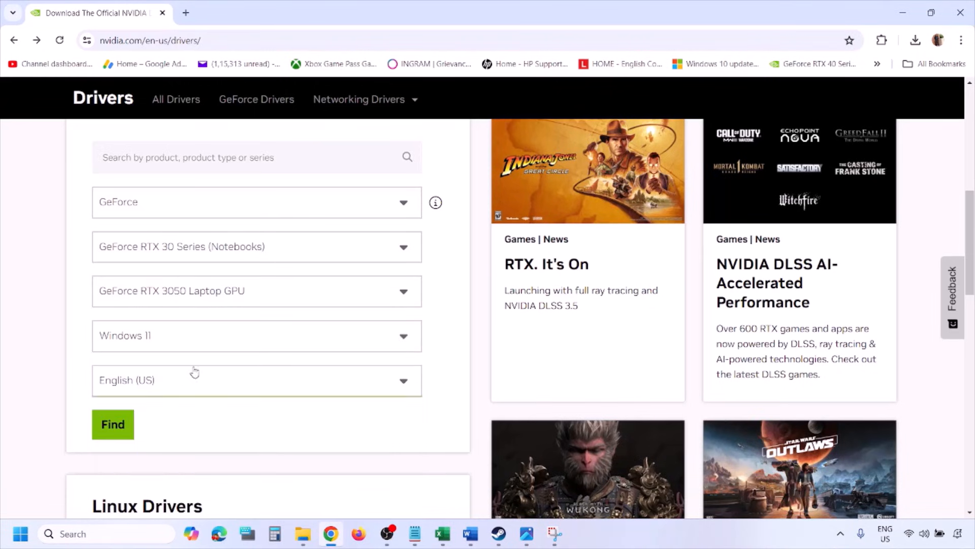
pyautogui.click(116, 429)
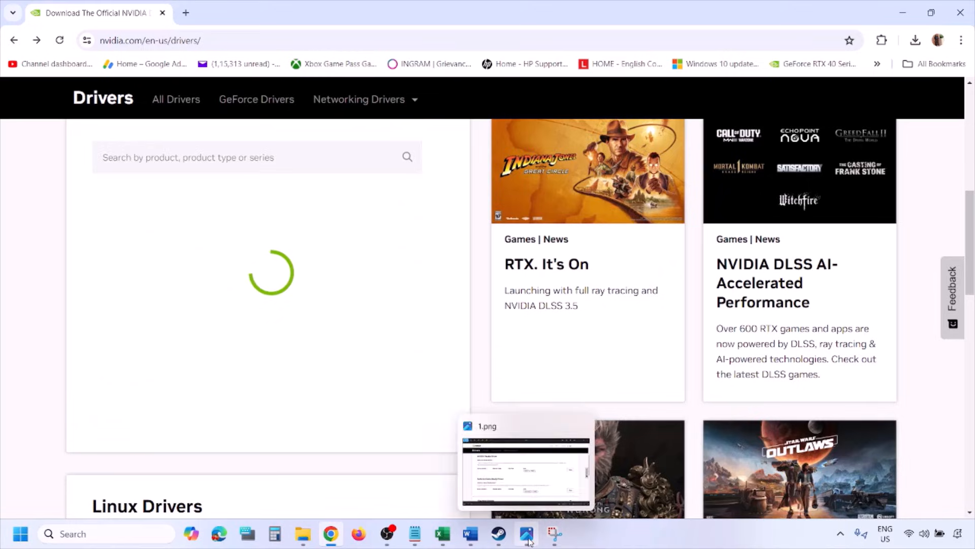
# - Switch to the Photos app and view 1.png through 5.png, covering the Game Ready driver download and the custom clean installation options
pyautogui.click(527, 534)
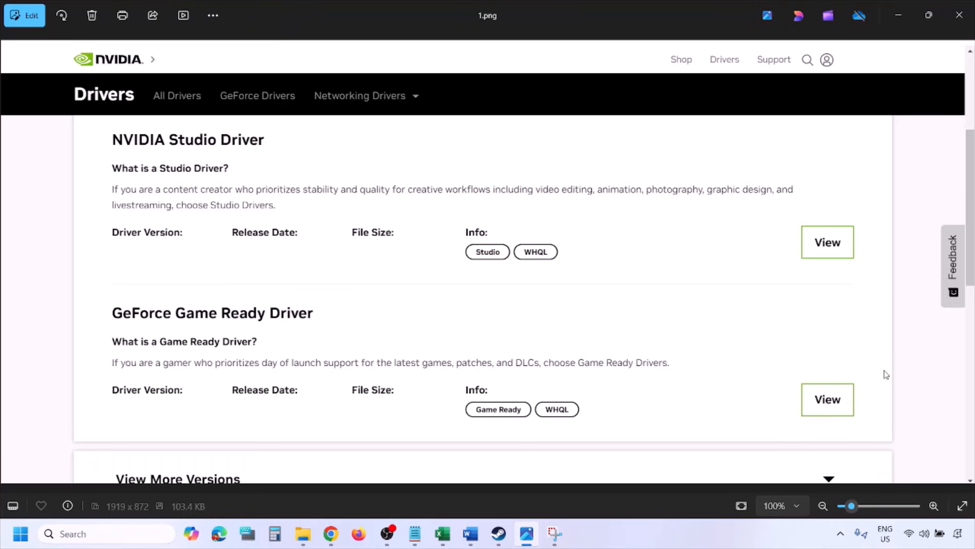
pyautogui.press('Right')
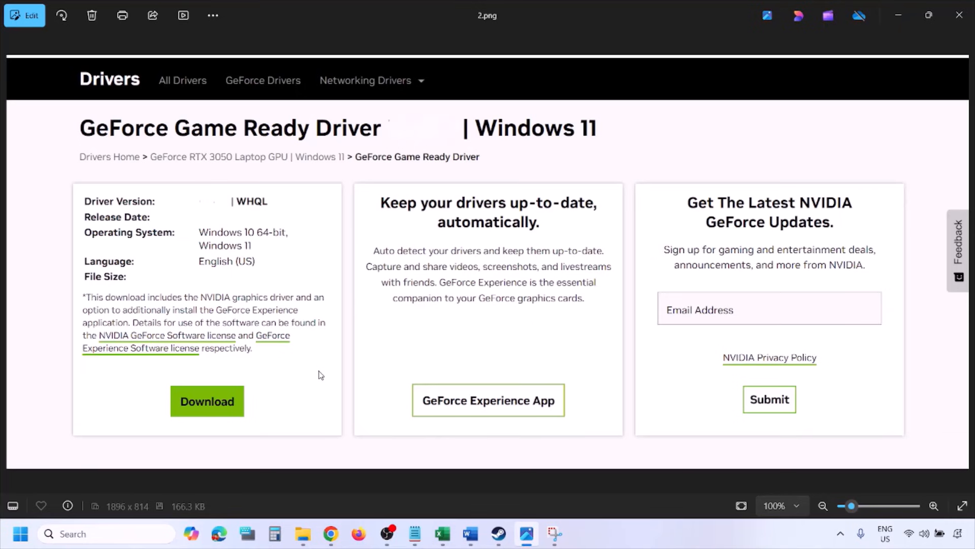
pyautogui.press('Right')
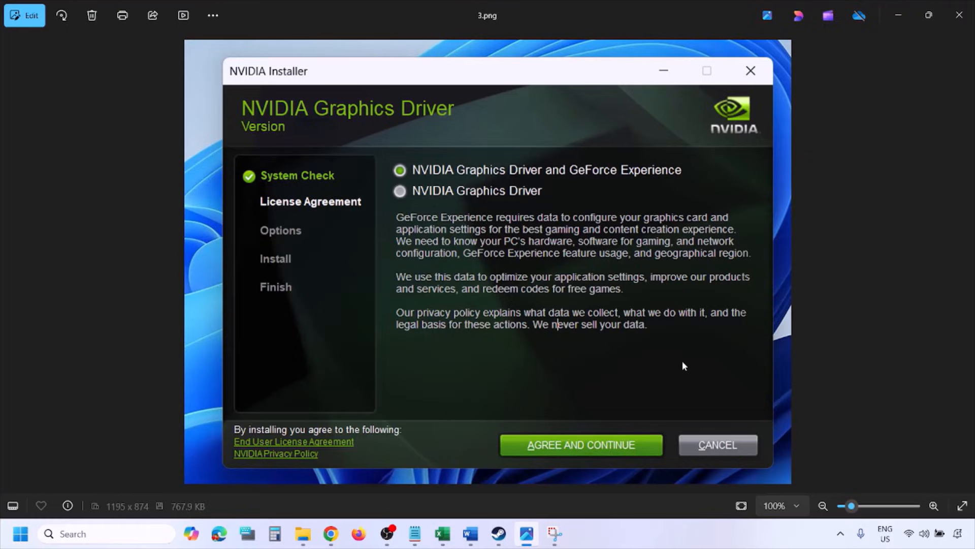
pyautogui.press('Right')
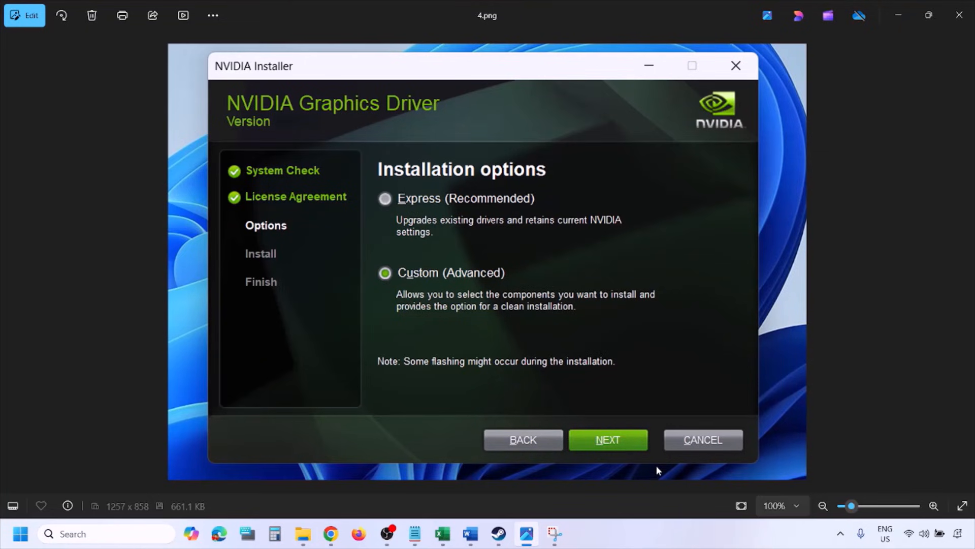
pyautogui.press('Right')
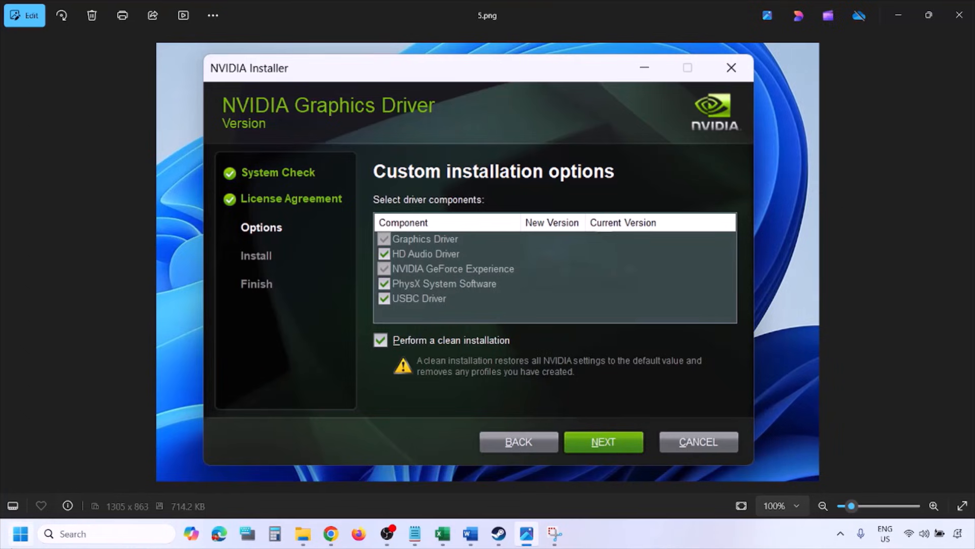
# - Open the Windows power options to view the Restart choice and leave without restarting
pyautogui.click(21, 533)
pyautogui.click(370, 490)
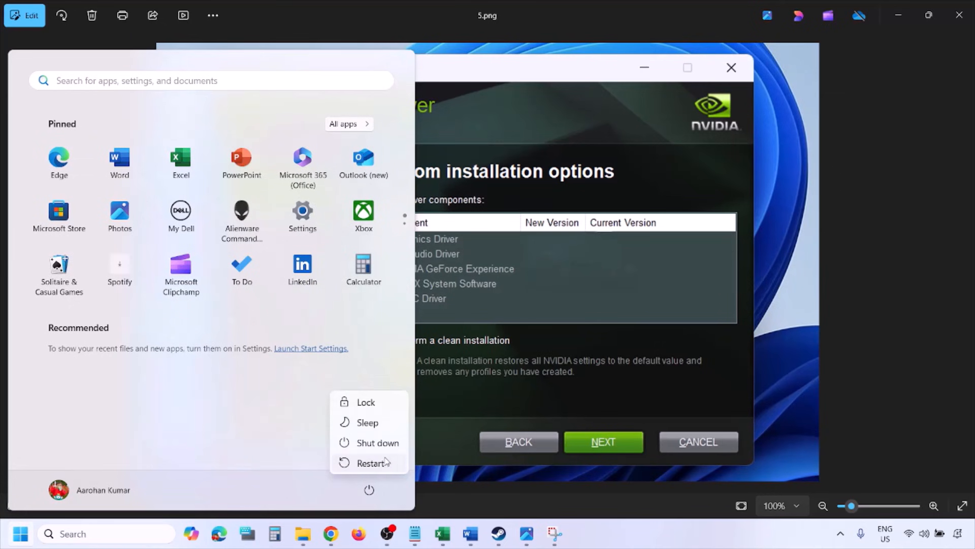
pyautogui.click(662, 544)
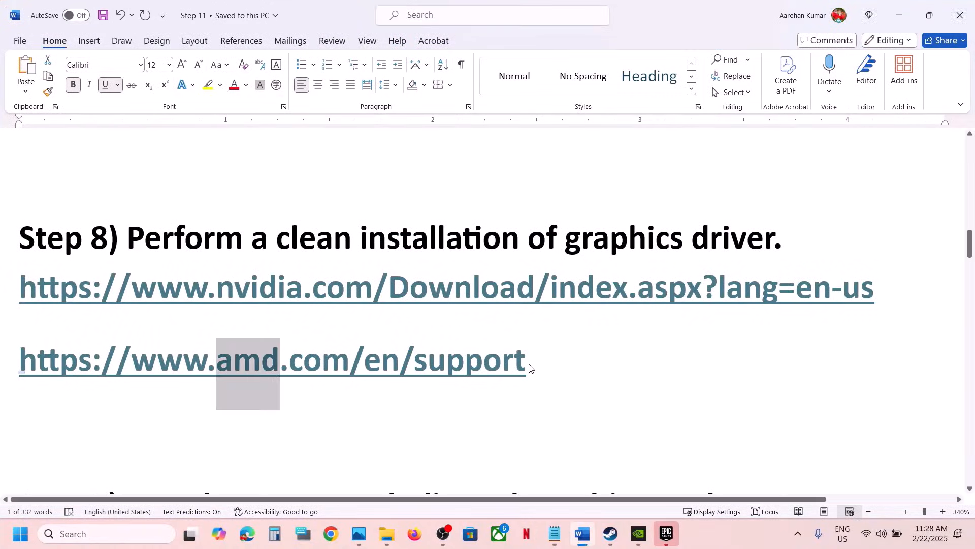
# - Review the AMD support link under Step 8 in the Word notes and continue to Step 9
pyautogui.click(552, 359)
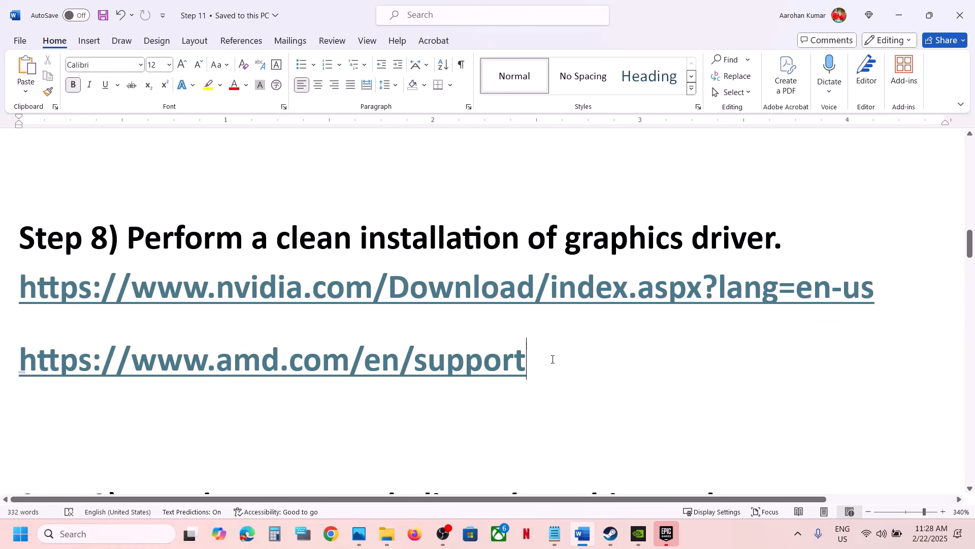
pyautogui.moveTo(459, 354); pyautogui.dragTo(24, 373)
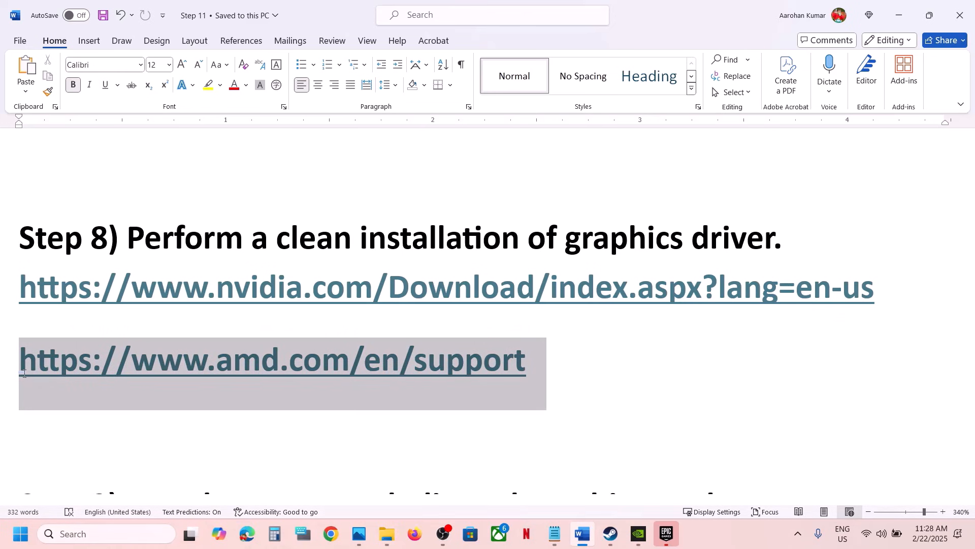
pyautogui.moveTo(24, 373); pyautogui.dragTo(24, 376)
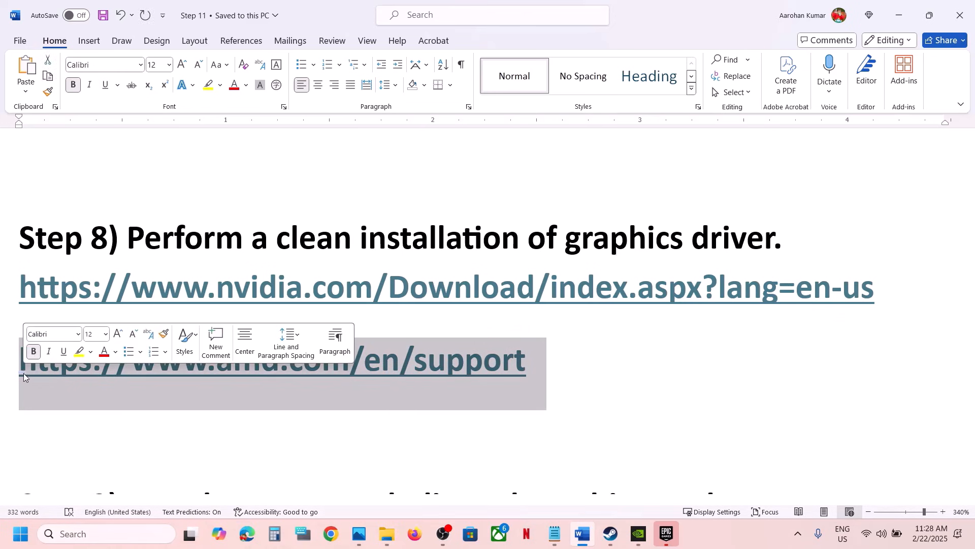
pyautogui.click(569, 372)
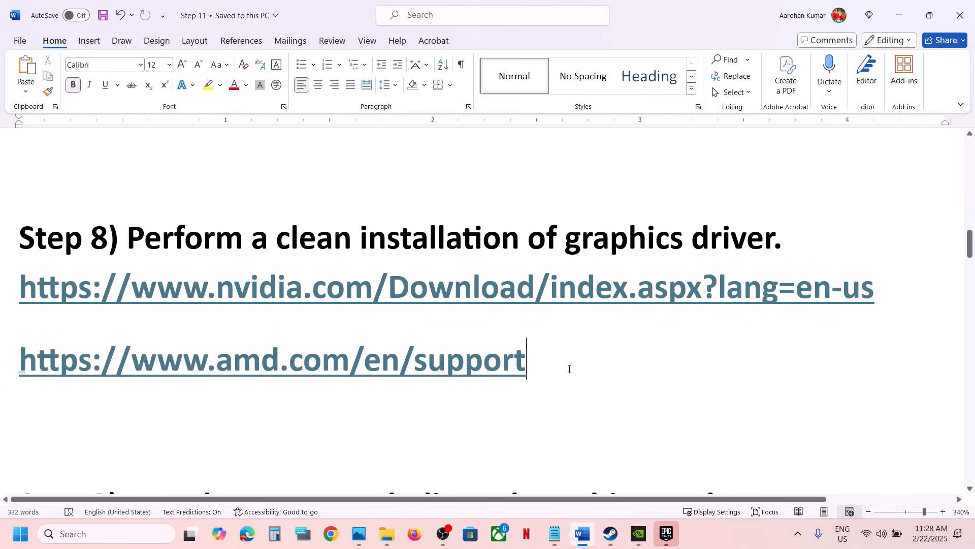
pyautogui.scroll(-3, 569, 369)
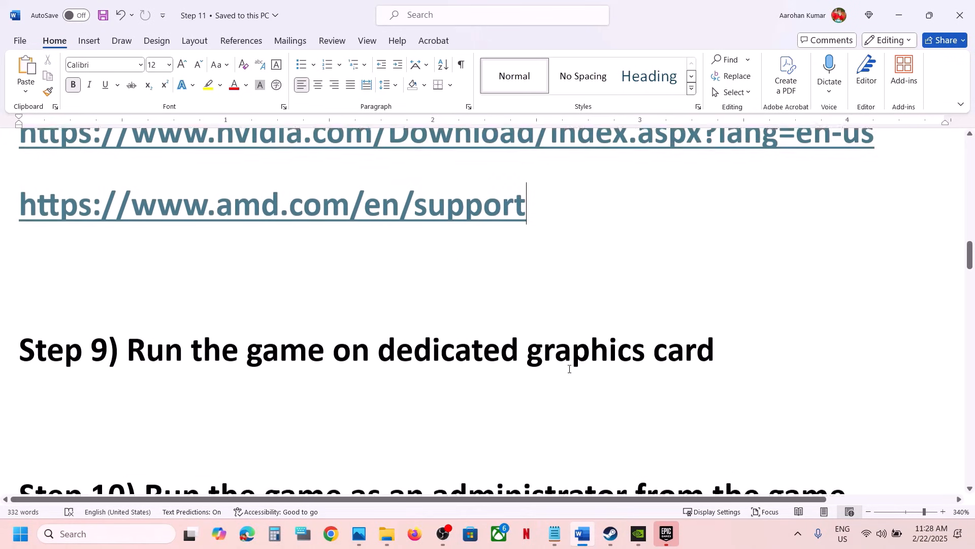
# - Copy the word "graphics" from the Step 9 heading, search Windows for it, and open Graphics settings
pyautogui.doubleClick(567, 354)
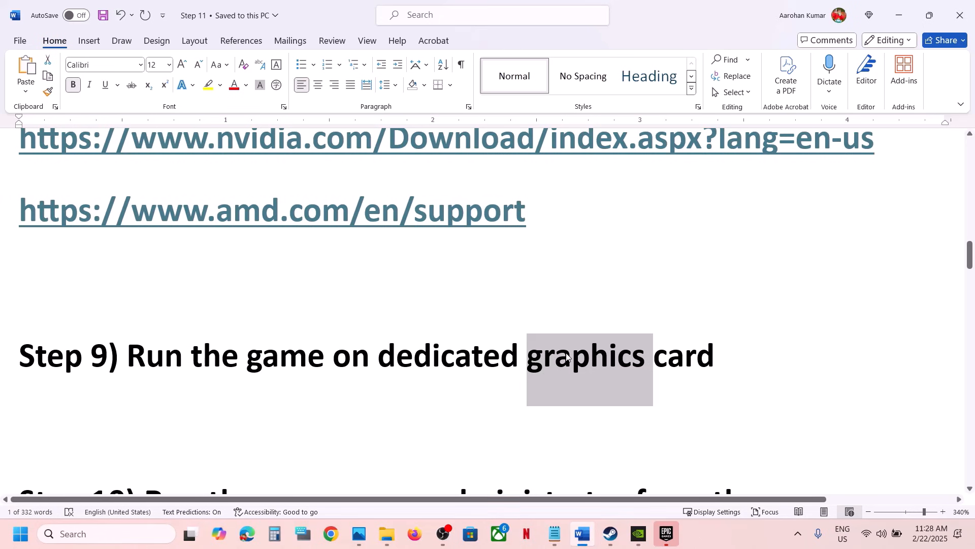
pyautogui.hotkey('ctrl', 'c')
pyautogui.click(102, 533)
pyautogui.hotkey('ctrl', 'v')
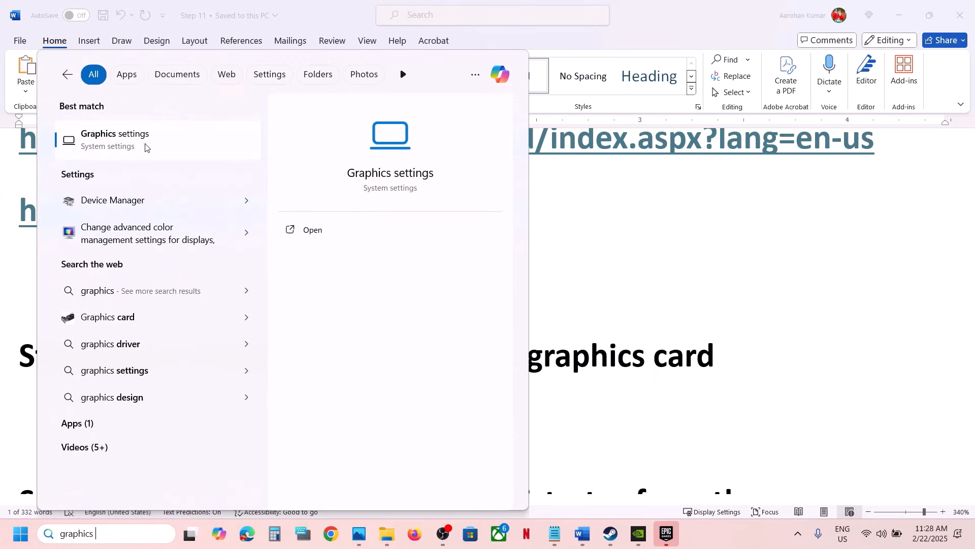
pyautogui.click(136, 155)
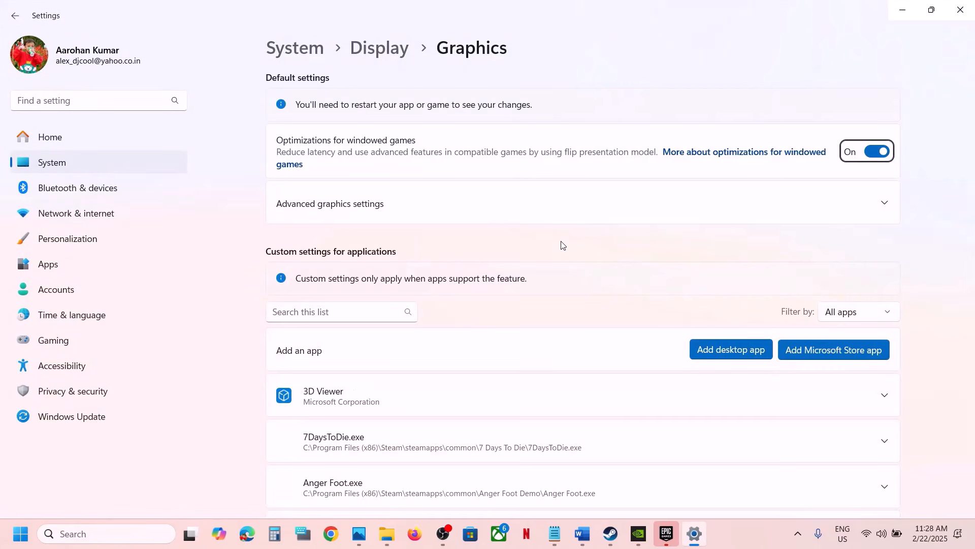
# - Start adding a desktop app to the custom graphics settings and browse to Program Files (x86) on the C: drive
pyautogui.click(709, 348)
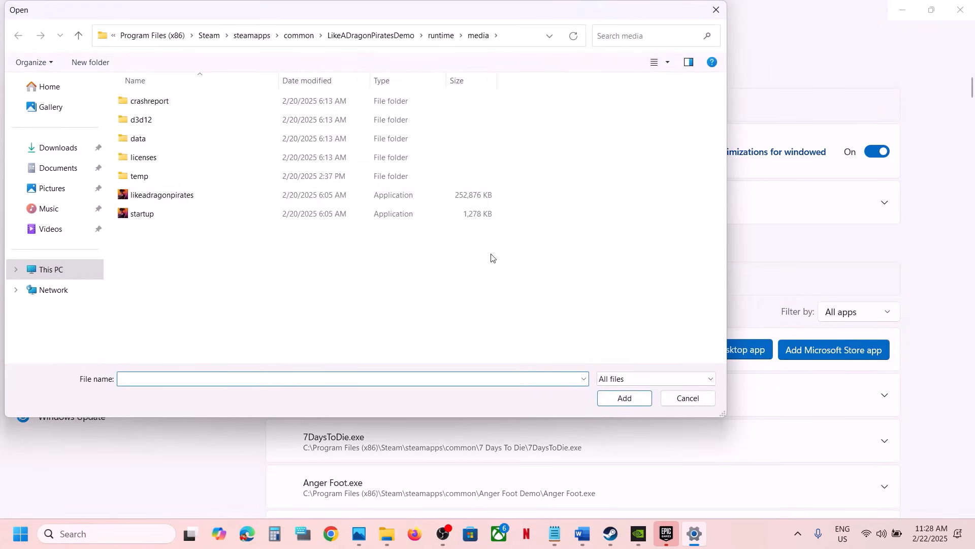
pyautogui.click(63, 276)
pyautogui.doubleClick(340, 106)
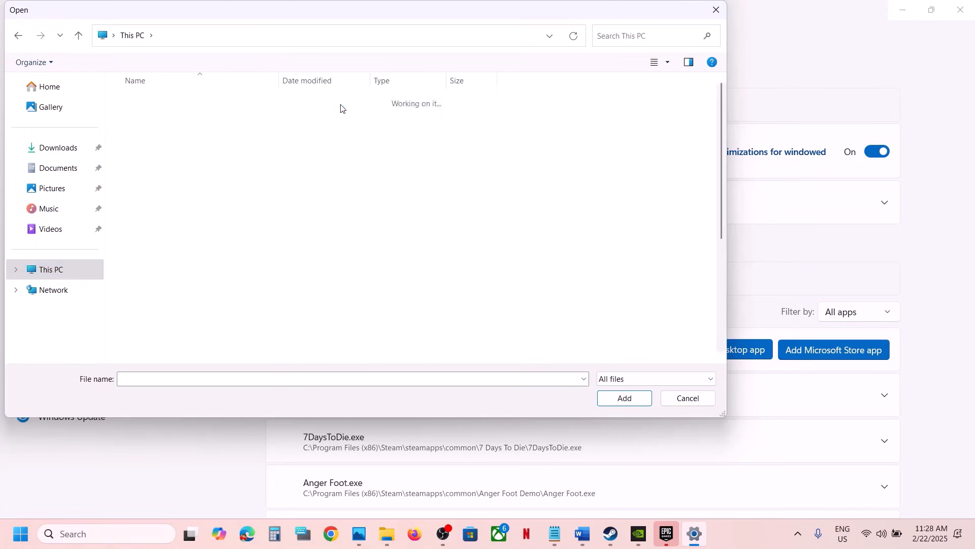
pyautogui.scroll(-1, 250, 222)
pyautogui.scroll(-3, 250, 222)
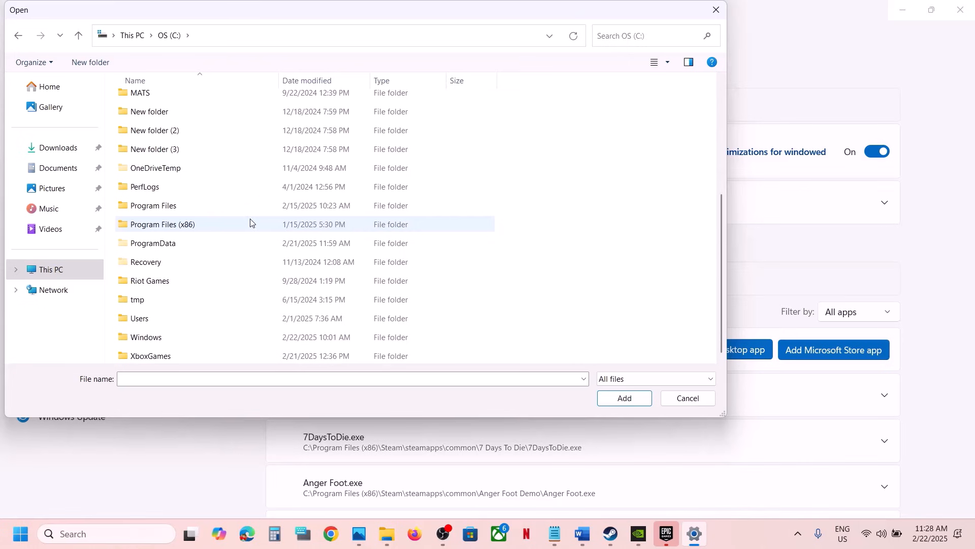
pyautogui.doubleClick(196, 230)
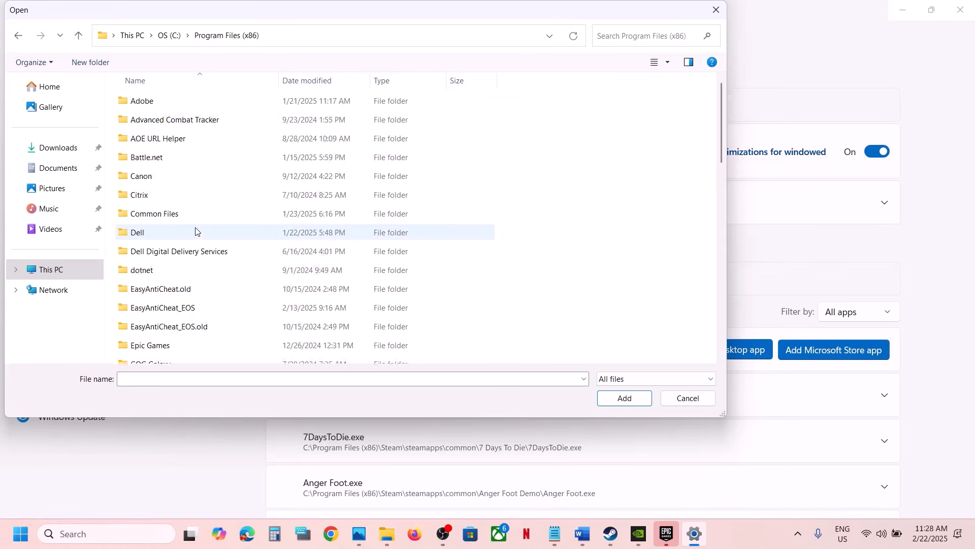
# - Browse into Steam\steamapps\common to examine the installed Steam game folders
pyautogui.scroll(-5, 196, 229)
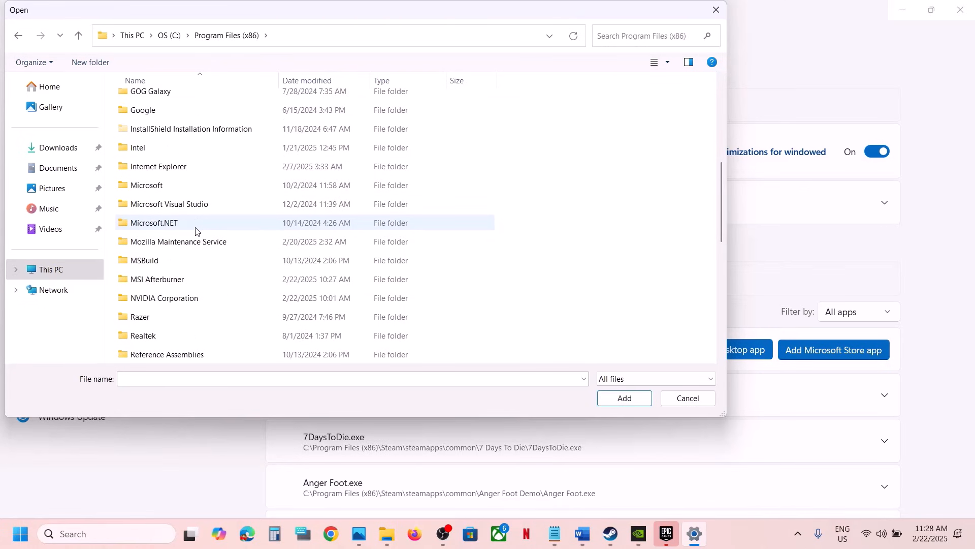
pyautogui.scroll(-2, 195, 229)
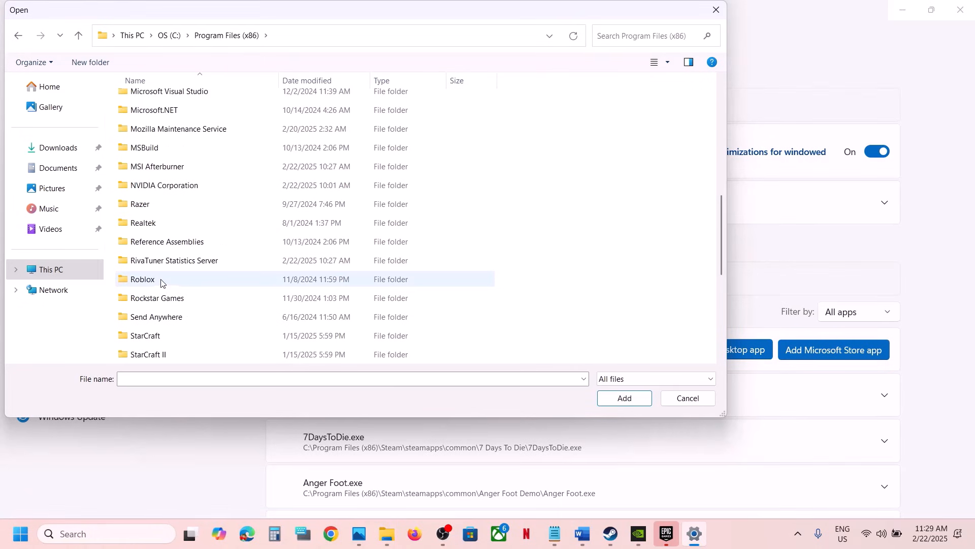
pyautogui.scroll(-2, 154, 330)
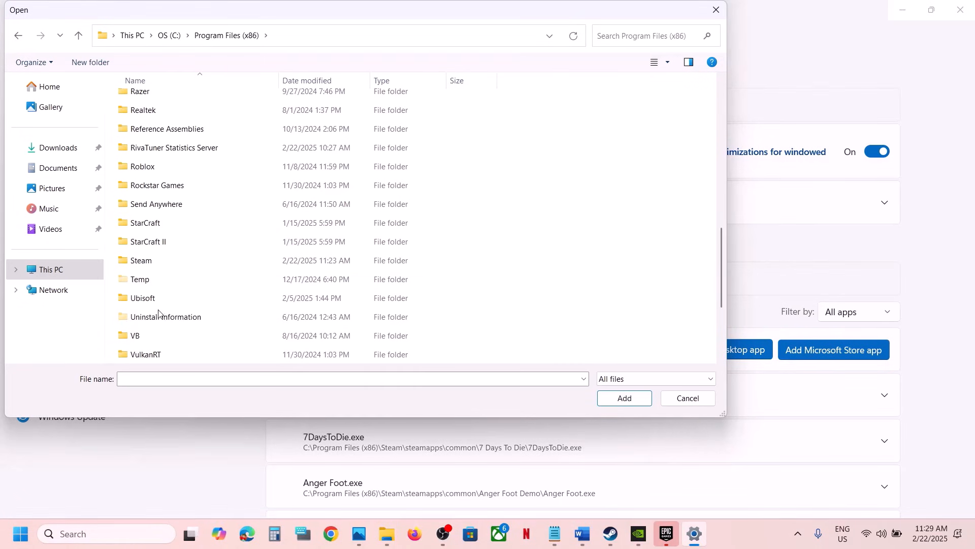
pyautogui.doubleClick(143, 261)
pyautogui.scroll(-3, 160, 276)
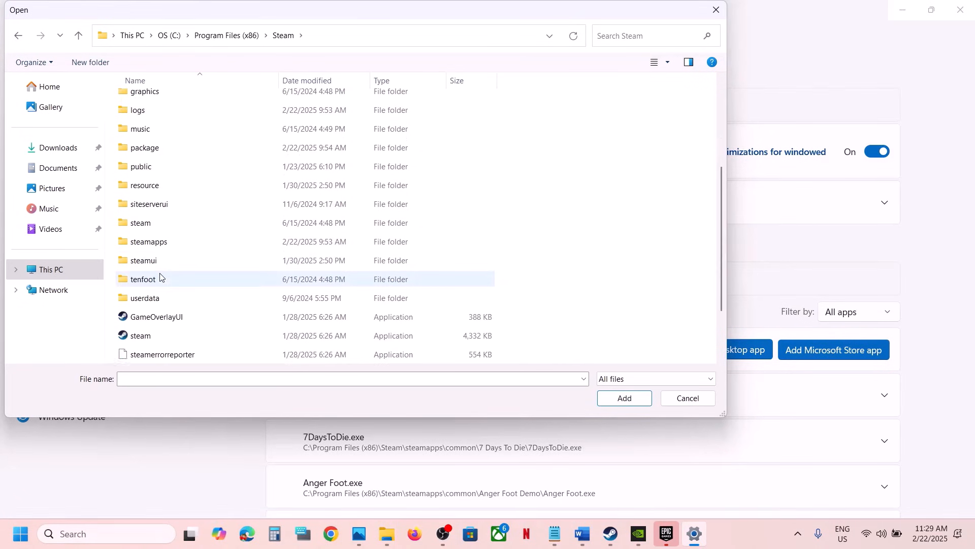
pyautogui.doubleClick(153, 243)
pyautogui.click(161, 104)
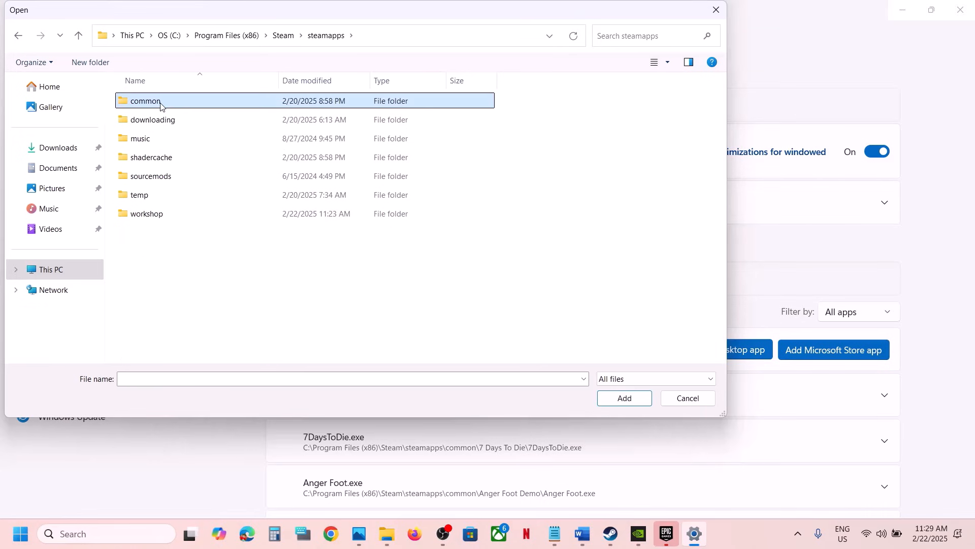
pyautogui.doubleClick(160, 104)
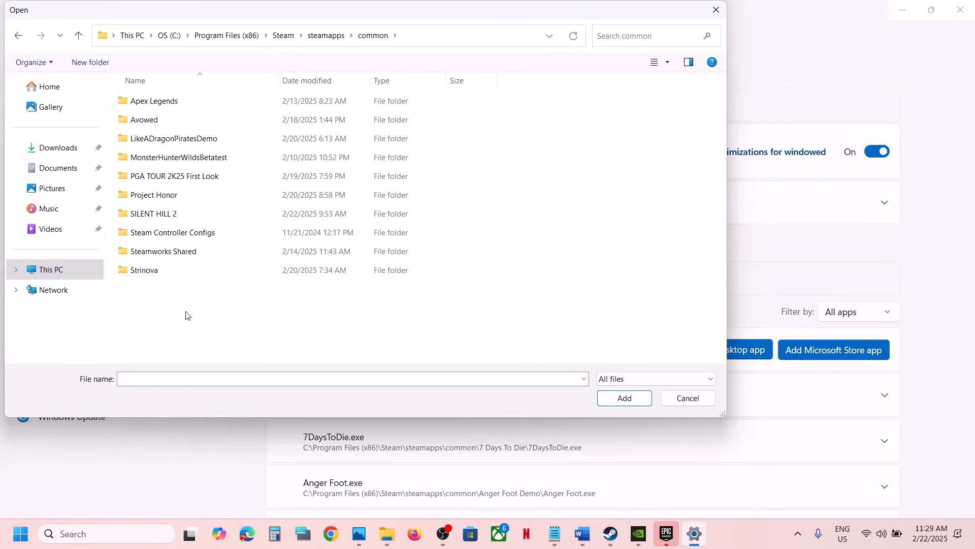
# - Return to the C: drive and browse to the Program Files\Epic Games folder
pyautogui.click(71, 276)
pyautogui.click(328, 101)
pyautogui.doubleClick(329, 101)
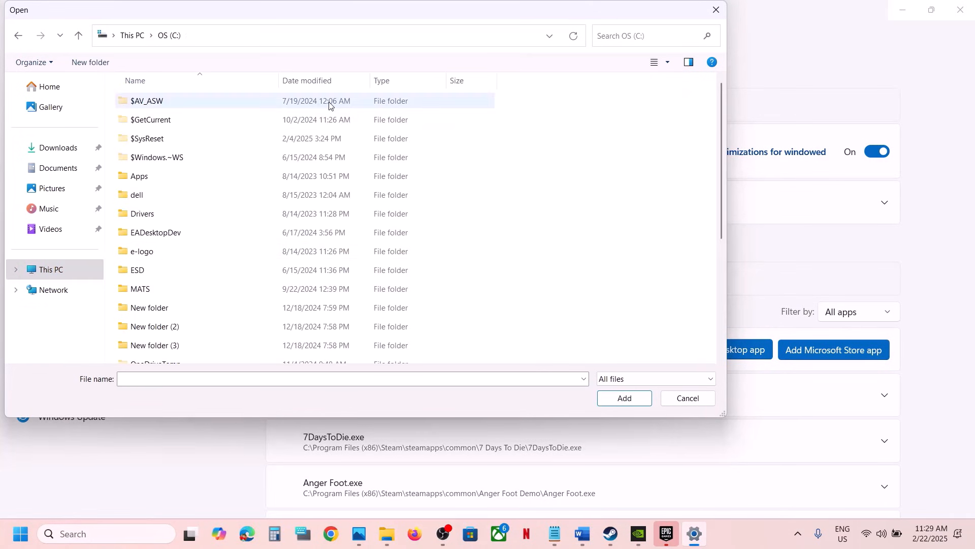
pyautogui.scroll(-3, 229, 253)
pyautogui.doubleClick(161, 206)
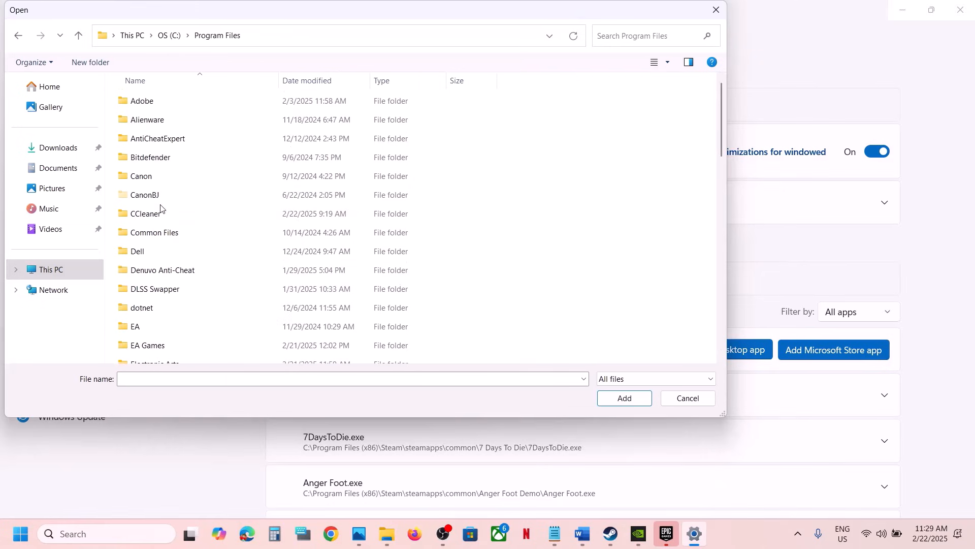
pyautogui.scroll(-3, 175, 279)
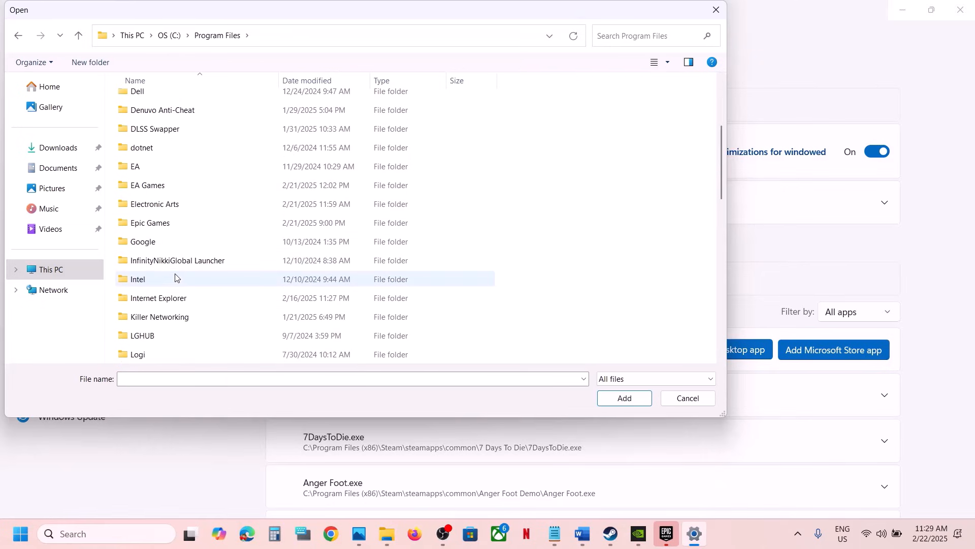
pyautogui.click(160, 224)
pyautogui.doubleClick(160, 227)
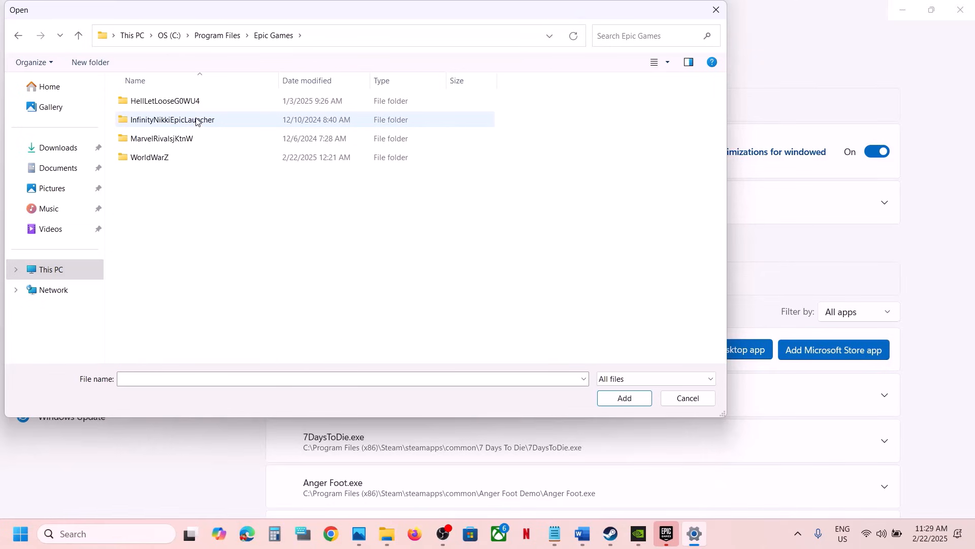
# - Add wwzRetailEgs from WorldWarZ\en_us\client\bin\pc as a desktop app in the graphics settings
pyautogui.click(174, 160)
pyautogui.doubleClick(196, 163)
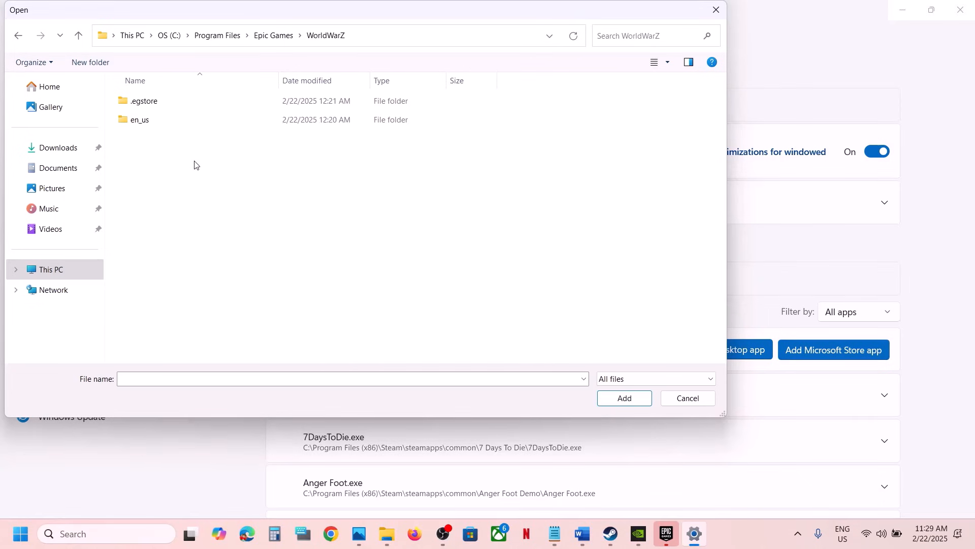
pyautogui.doubleClick(150, 125)
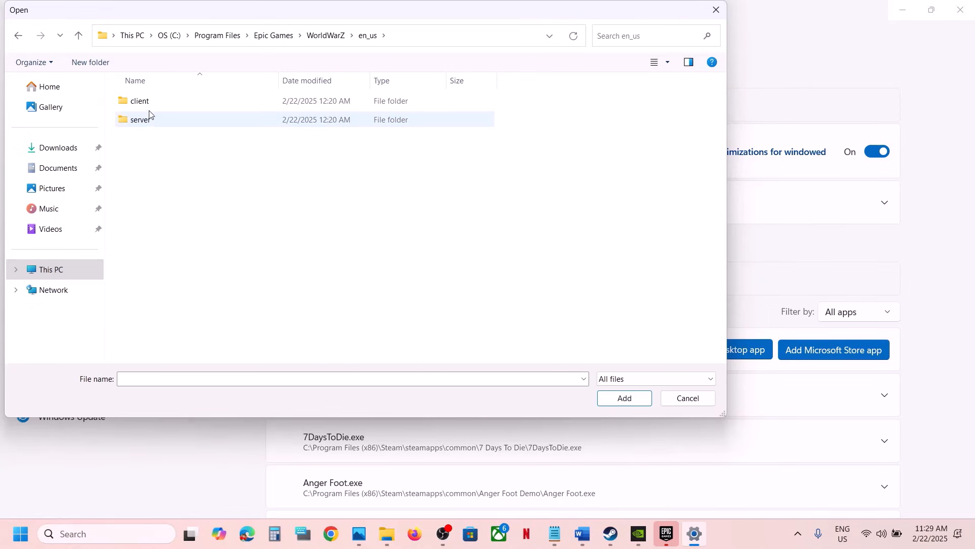
pyautogui.doubleClick(151, 101)
pyautogui.doubleClick(159, 102)
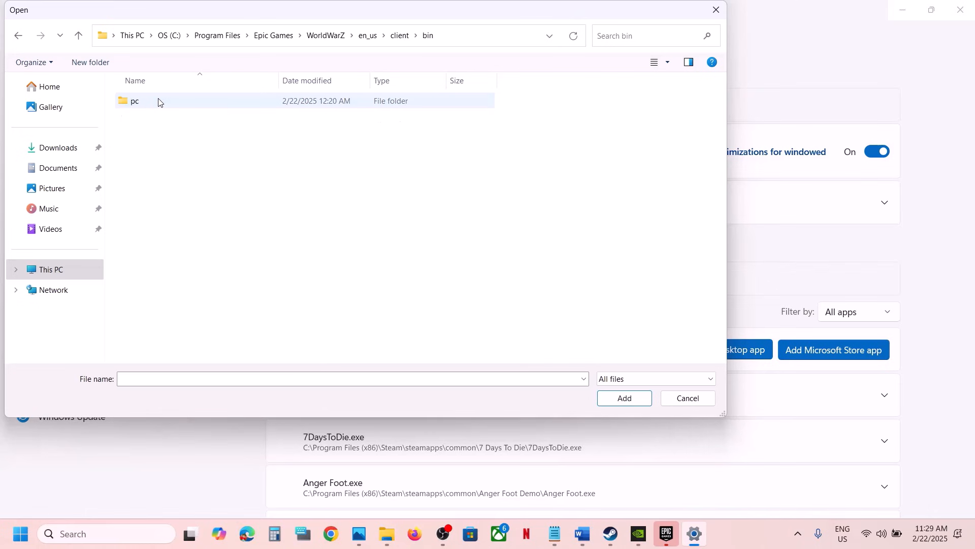
pyautogui.doubleClick(158, 101)
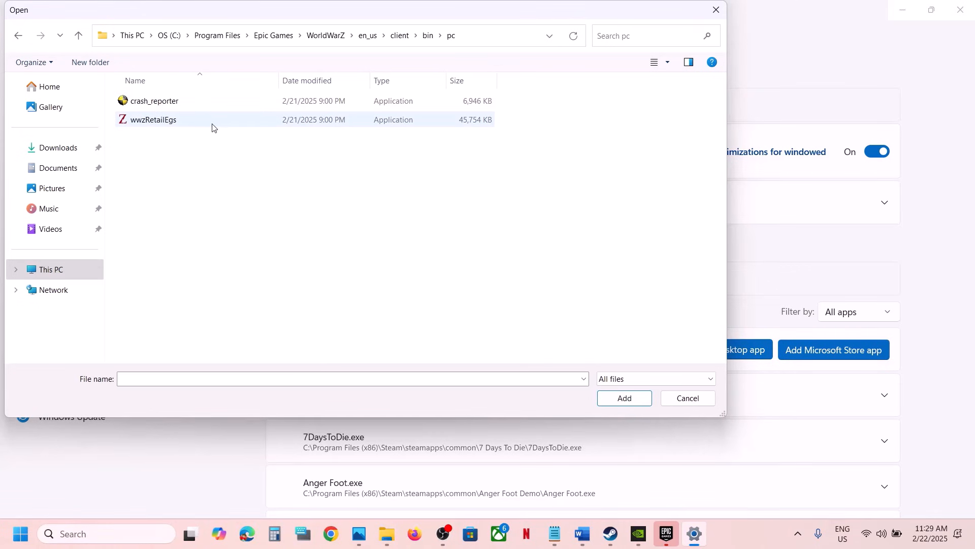
pyautogui.click(158, 122)
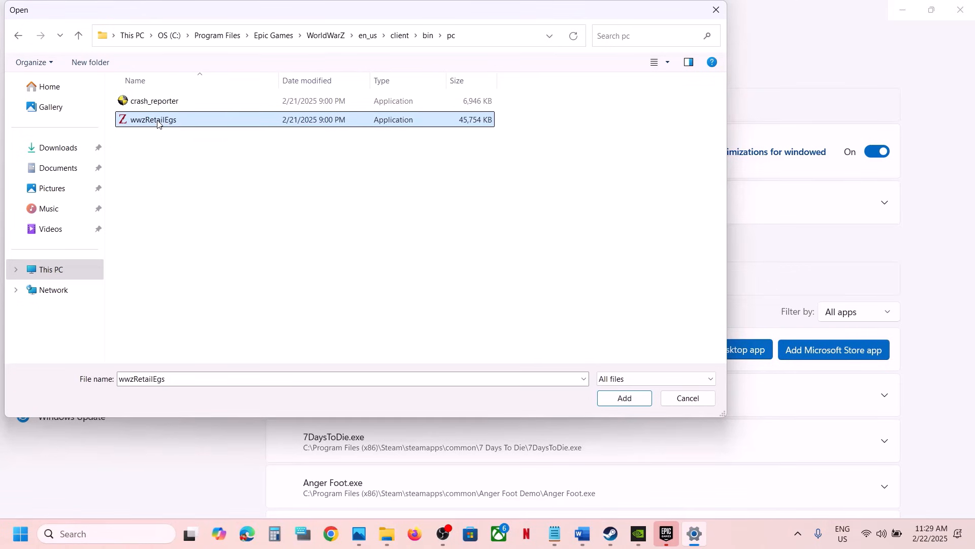
pyautogui.click(636, 398)
# - Set the GPU preference of the WWZ entry to High Performance (NVIDIA GeForce RTX 3050 Laptop GPU)
pyautogui.scroll(-1, 516, 384)
pyautogui.scroll(-20, 392, 394)
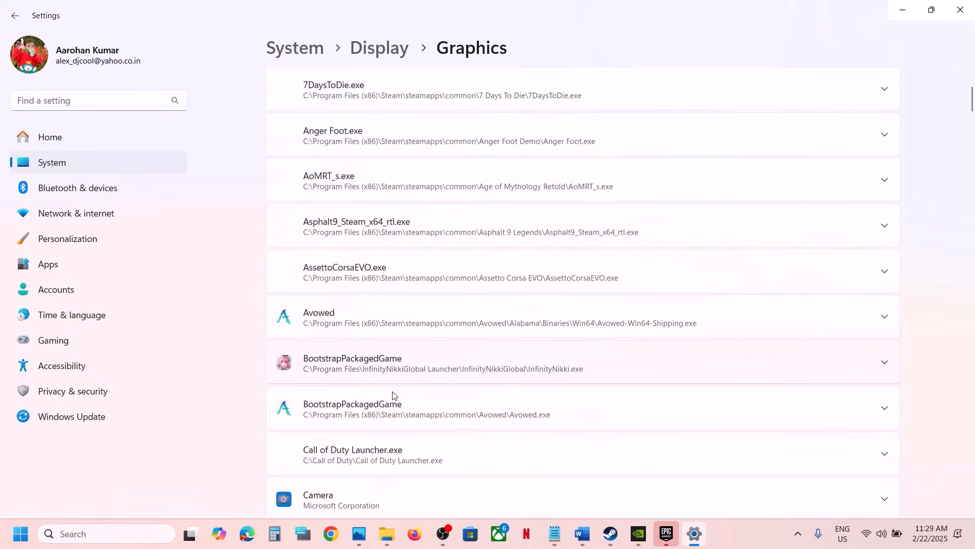
pyautogui.scroll(-20, 392, 395)
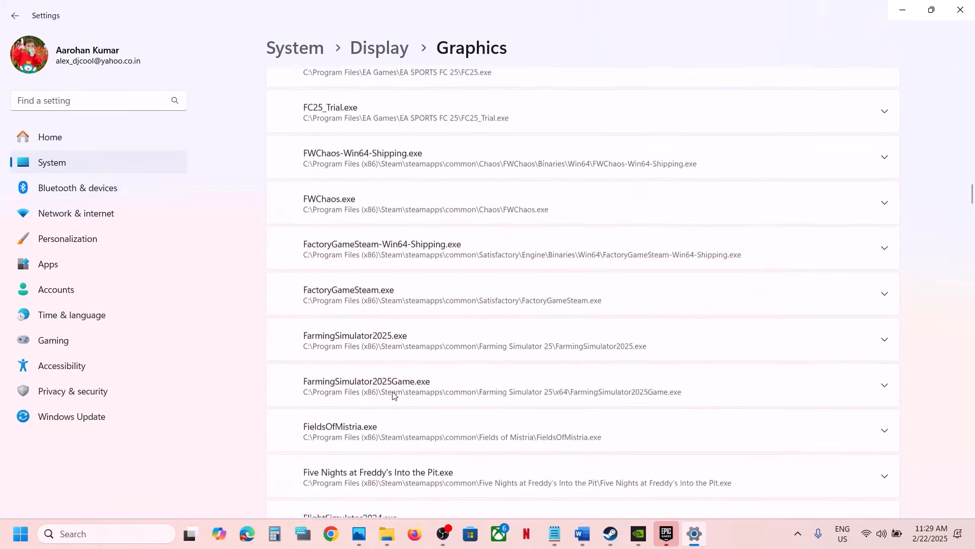
pyautogui.scroll(-20, 392, 395)
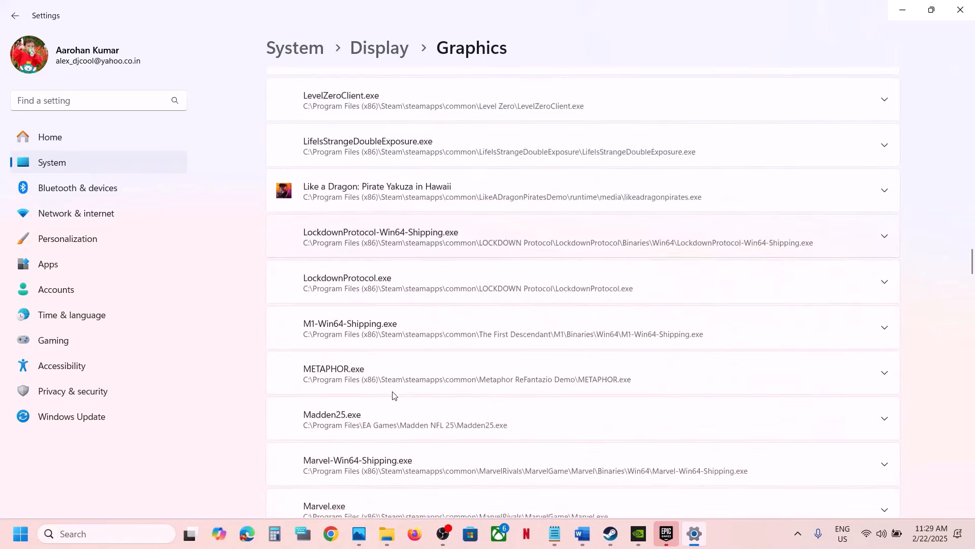
pyautogui.scroll(-20, 392, 395)
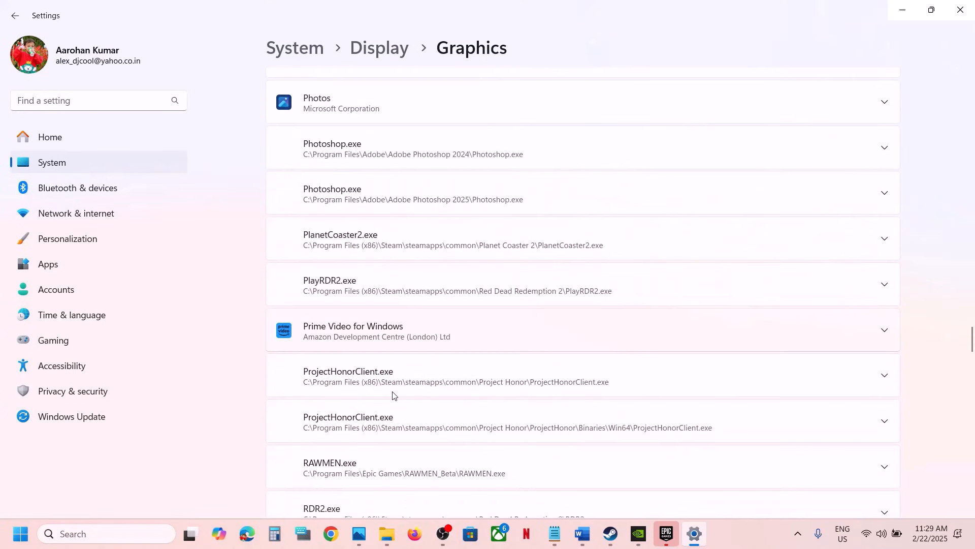
pyautogui.scroll(-12, 392, 394)
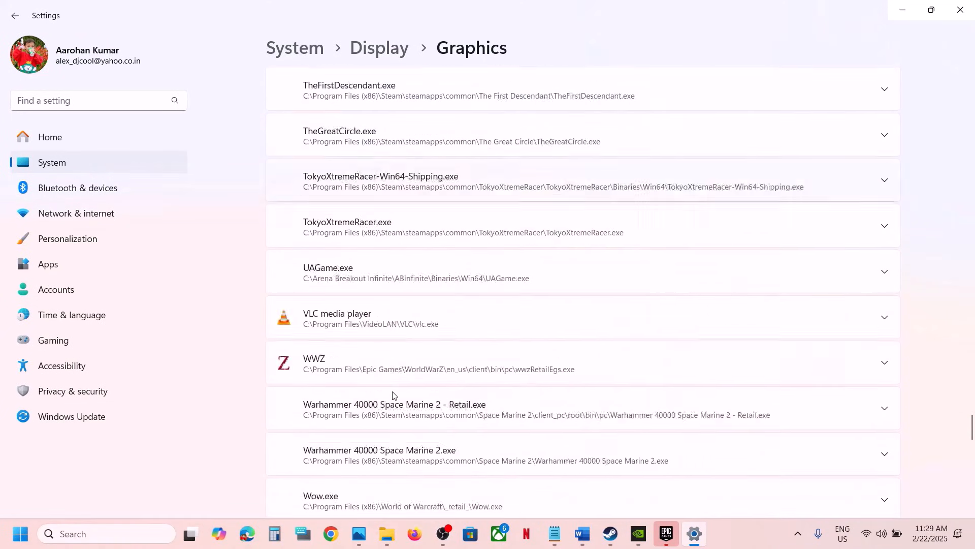
pyautogui.scroll(2, 394, 394)
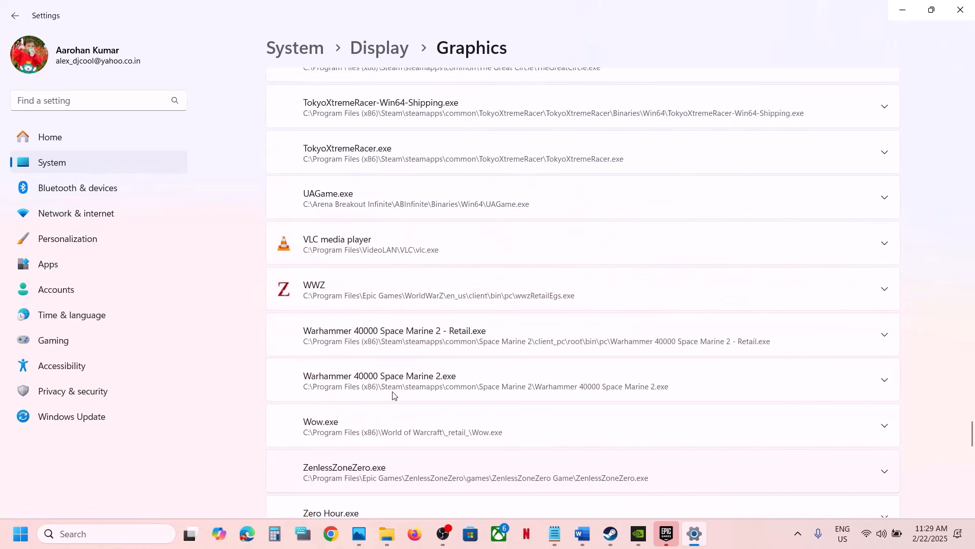
pyautogui.click(567, 298)
pyautogui.scroll(-1, 625, 435)
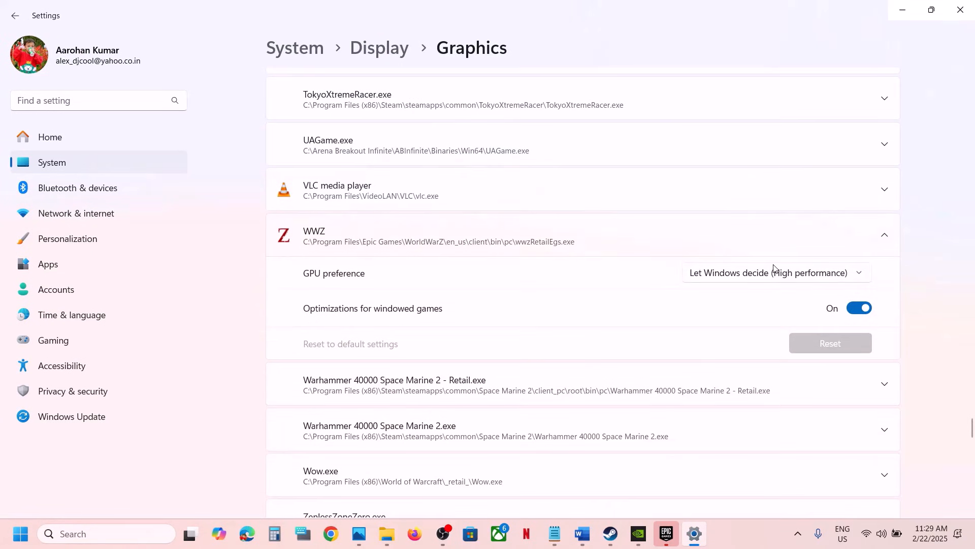
pyautogui.click(765, 280)
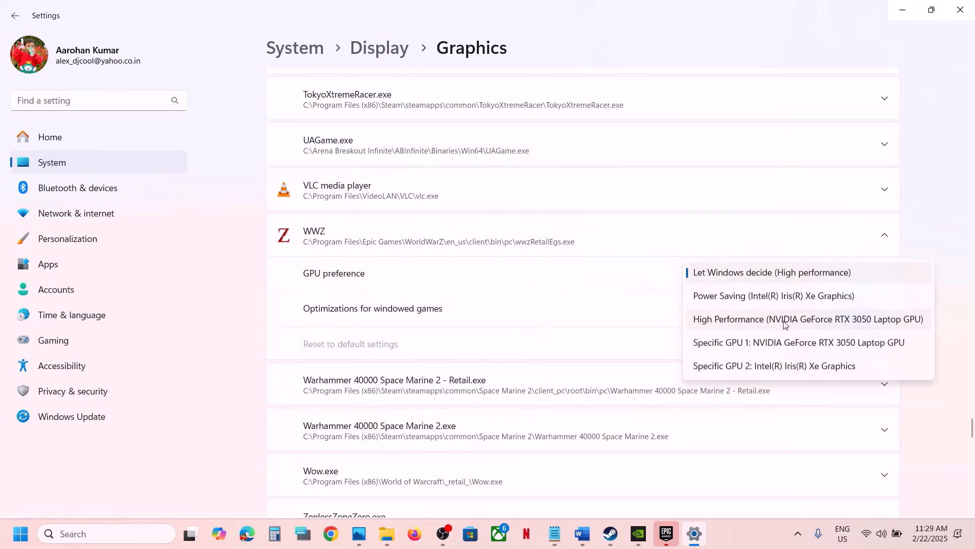
pyautogui.click(758, 320)
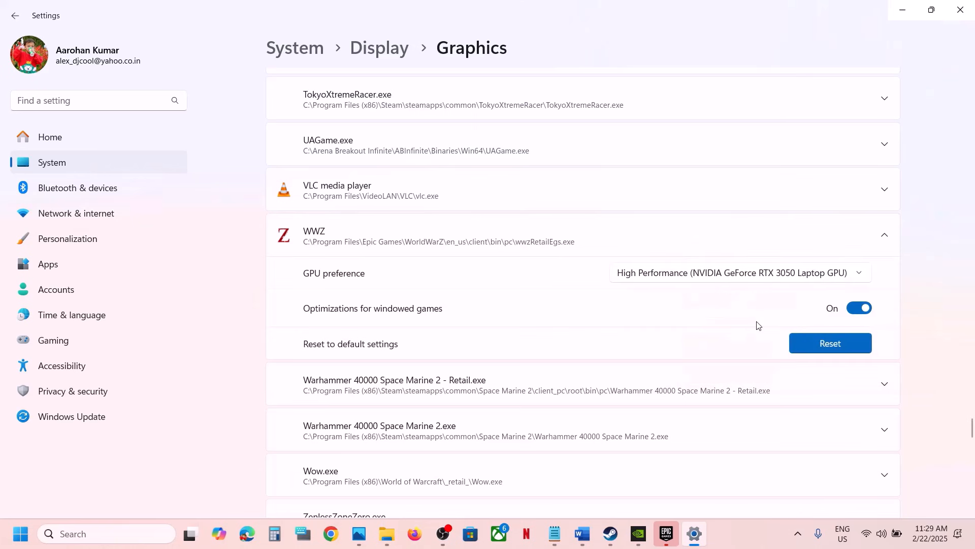
# - Examine the WorldWarZ install folders, including preload and .egstore\Pending, while choosing a desktop app in the graphics settings, without adding one
pyautogui.scroll(20, 616, 253)
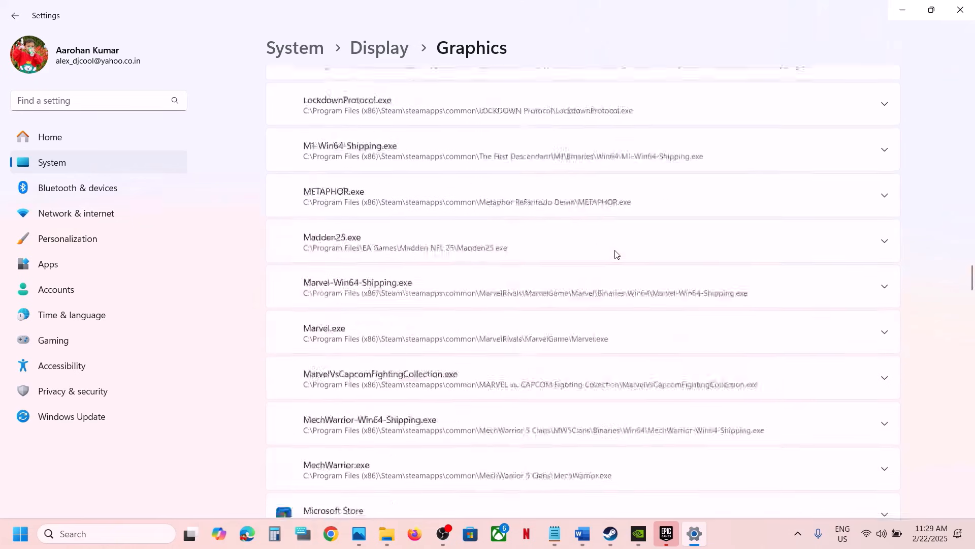
pyautogui.scroll(20, 616, 253)
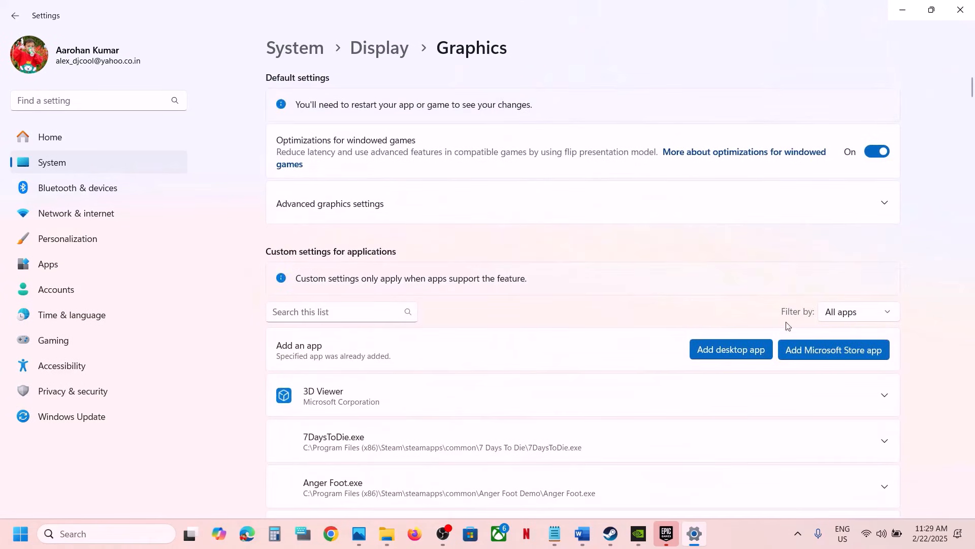
pyautogui.click(742, 346)
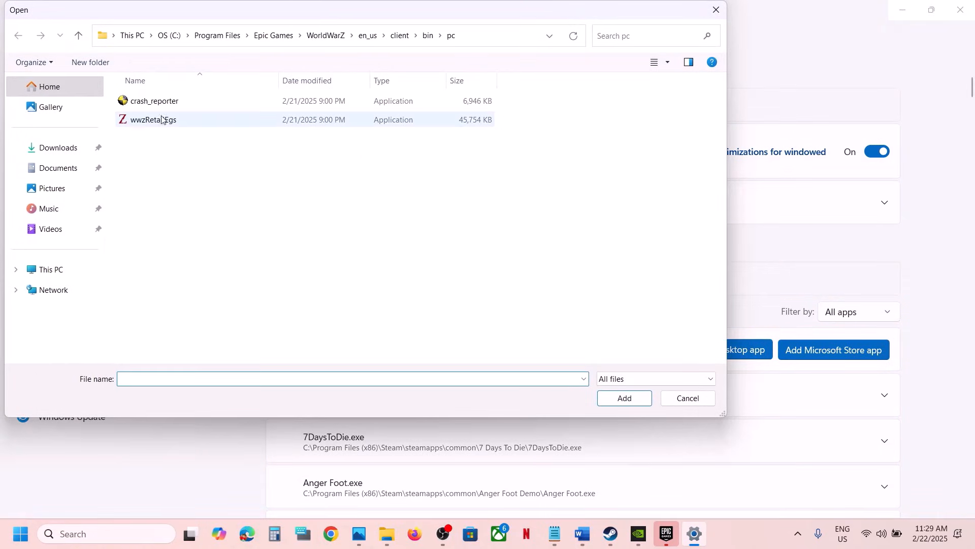
pyautogui.click(77, 39)
pyautogui.click(76, 39)
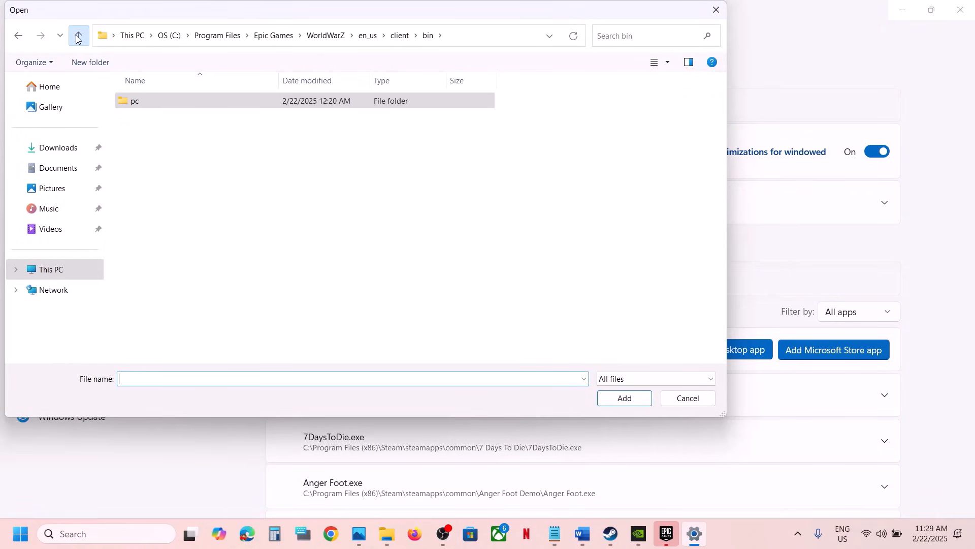
pyautogui.doubleClick(190, 130)
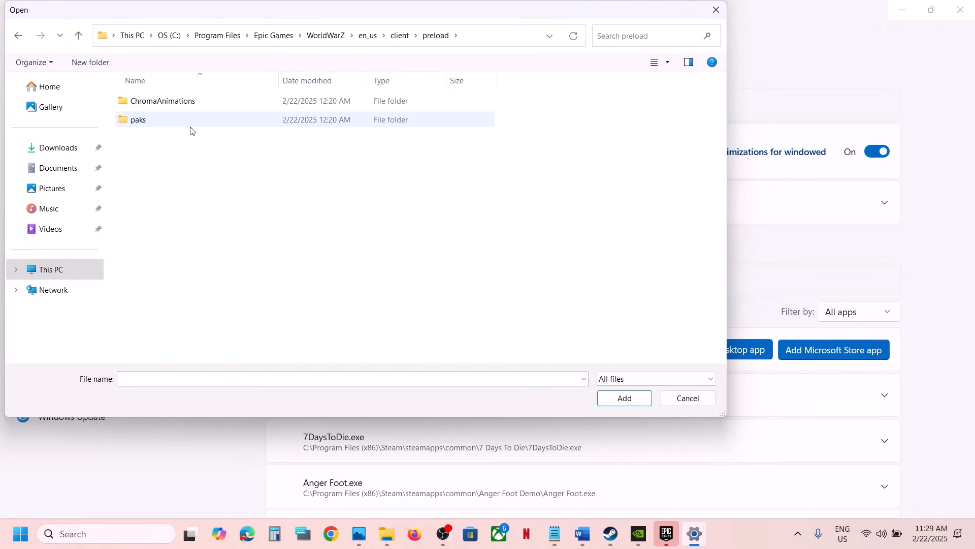
pyautogui.click(83, 39)
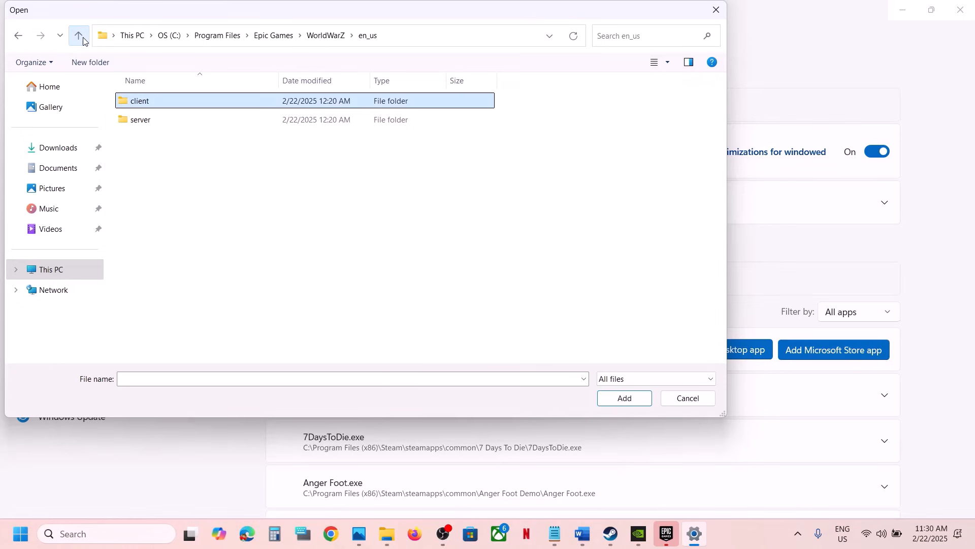
pyautogui.click(83, 37)
pyautogui.click(83, 38)
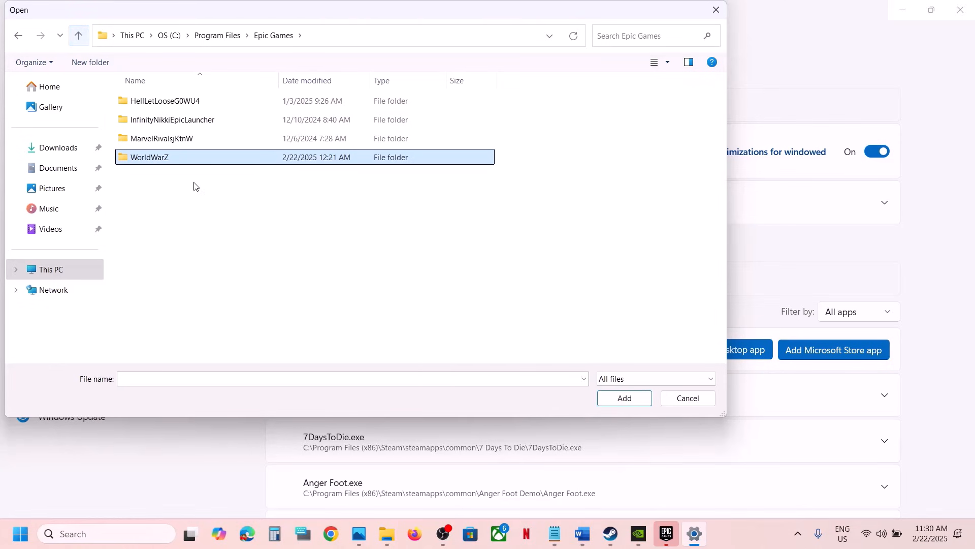
pyautogui.doubleClick(155, 162)
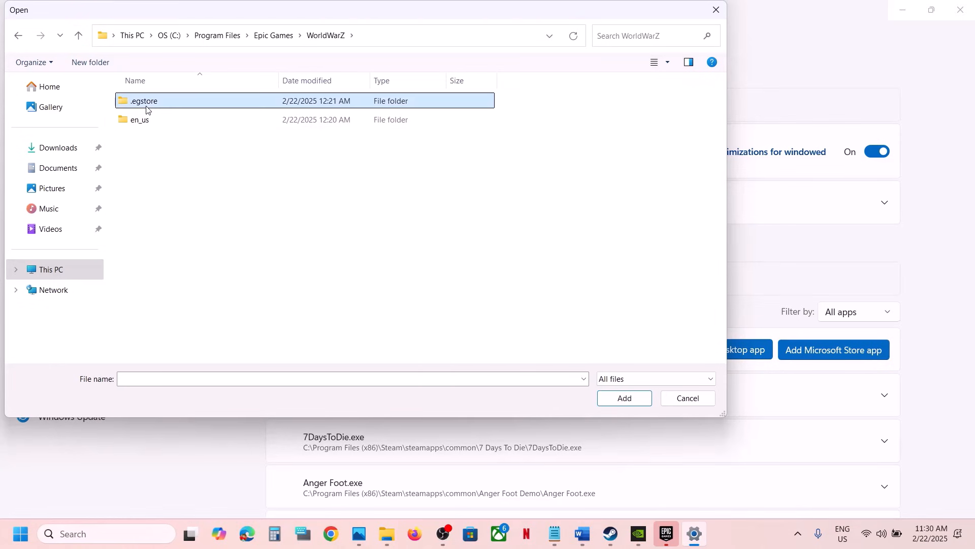
pyautogui.doubleClick(144, 104)
pyautogui.doubleClick(167, 103)
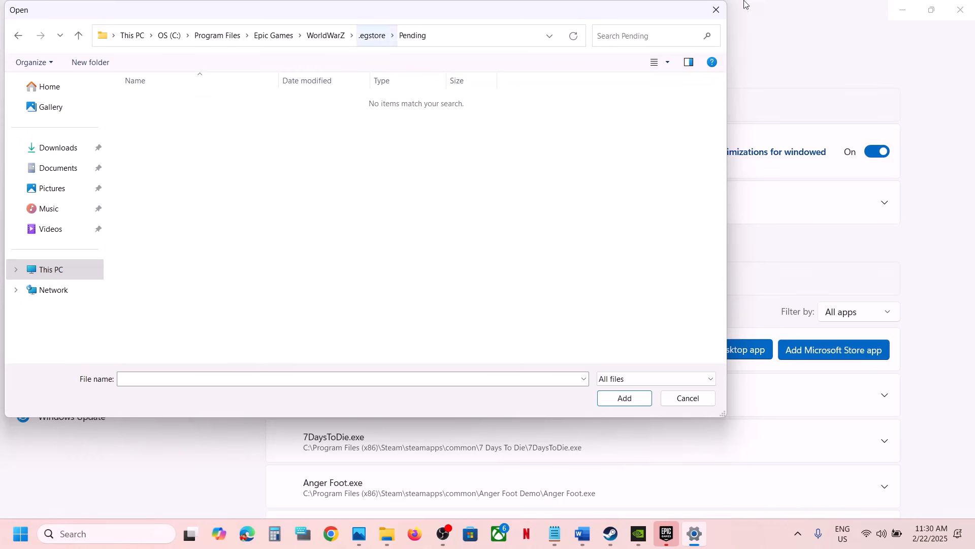
pyautogui.click(713, 12)
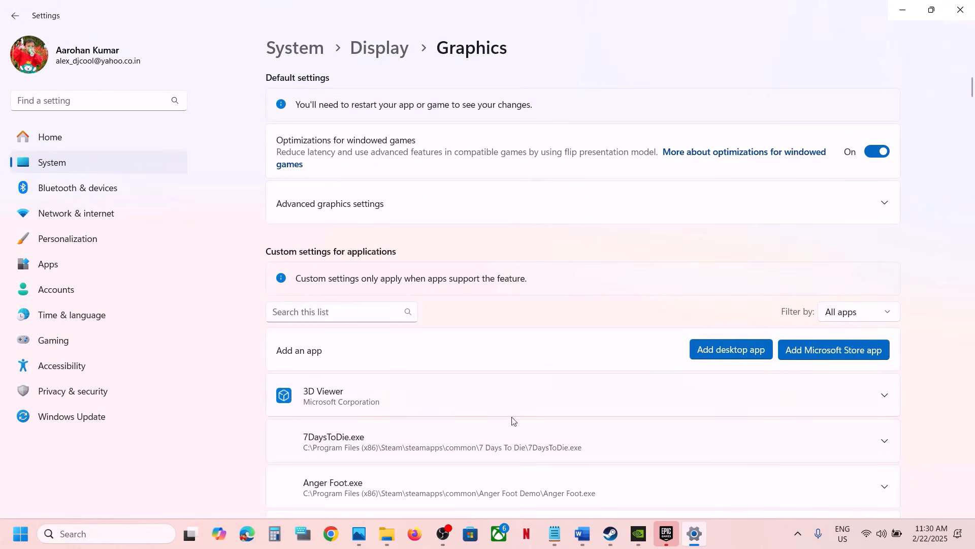
# - Switch to the Word document and highlight the Step 10 instruction about running the game as an administrator
pyautogui.click(583, 533)
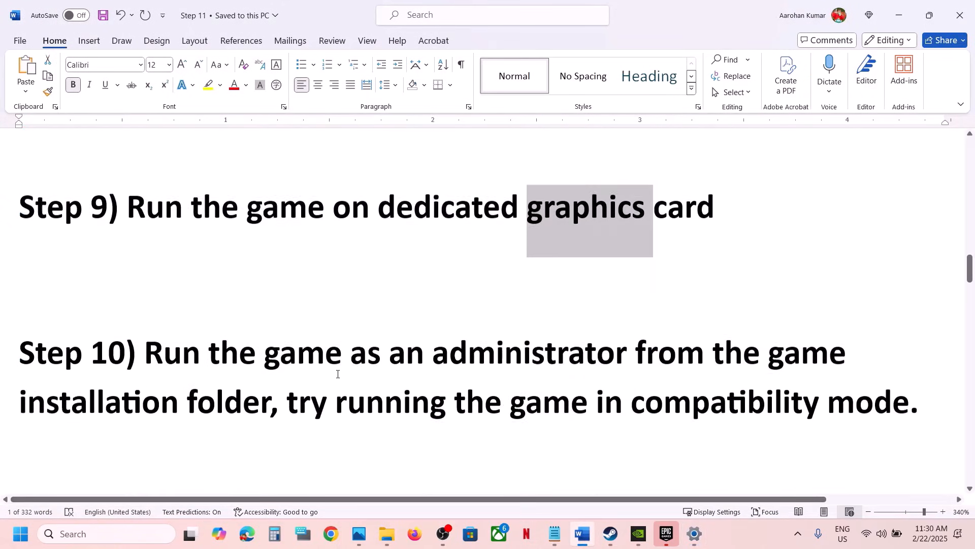
pyautogui.scroll(-1, 338, 374)
pyautogui.moveTo(162, 304); pyautogui.dragTo(764, 302)
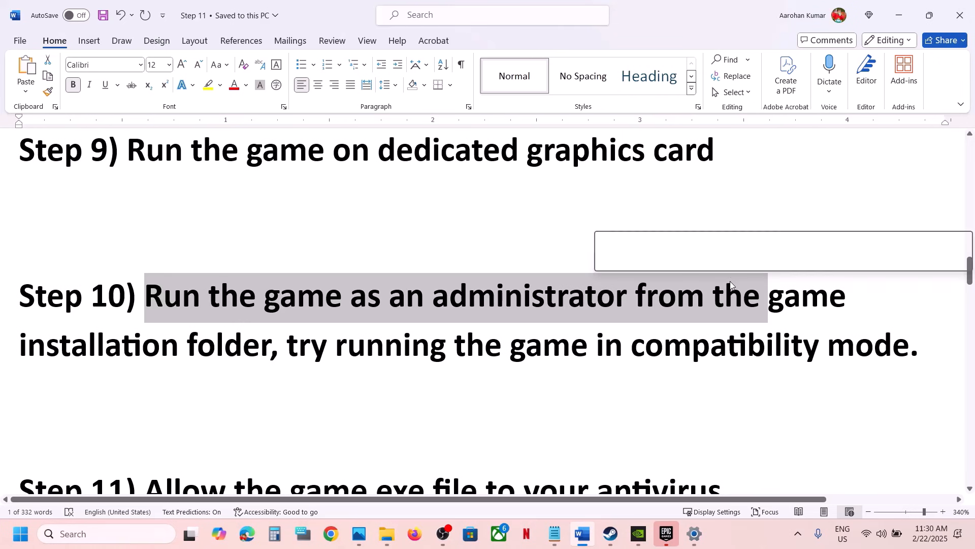
# - Switch to Steam and display the management options, including browsing local files, for Chained Together in the library
pyautogui.click(665, 531)
pyautogui.click(612, 544)
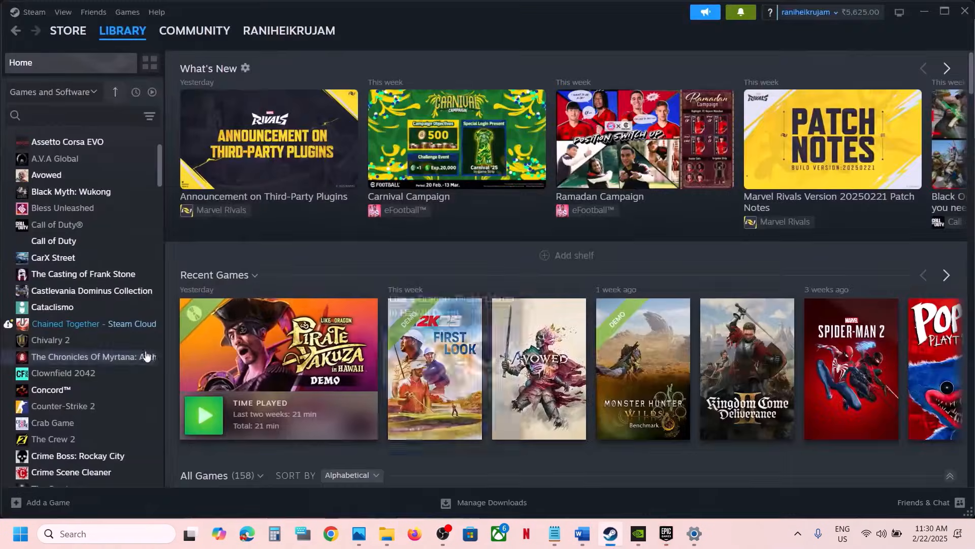
pyautogui.rightClick(130, 327)
pyautogui.moveTo(187, 406)
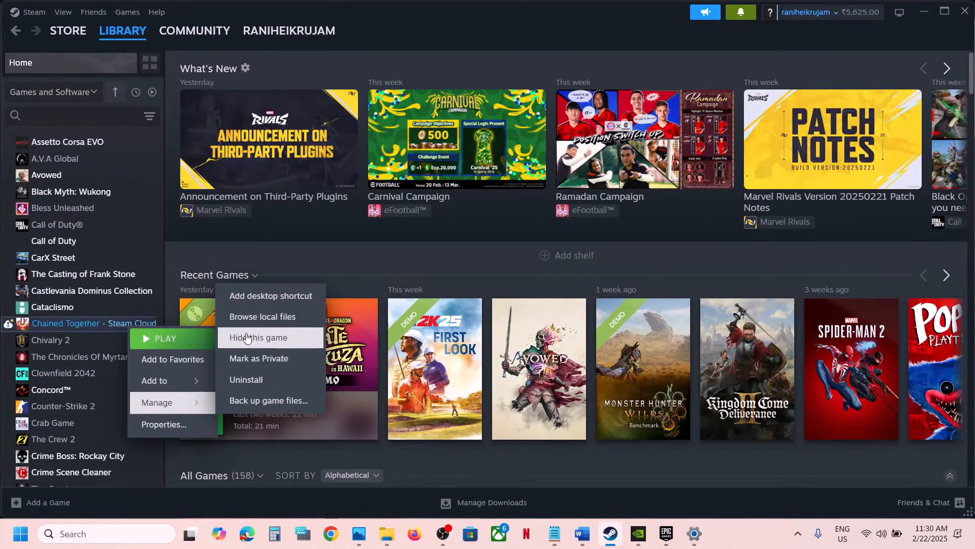
# - Switch to the Epic Games Launcher and open World War Z's installation folder from its library management options
pyautogui.click(666, 533)
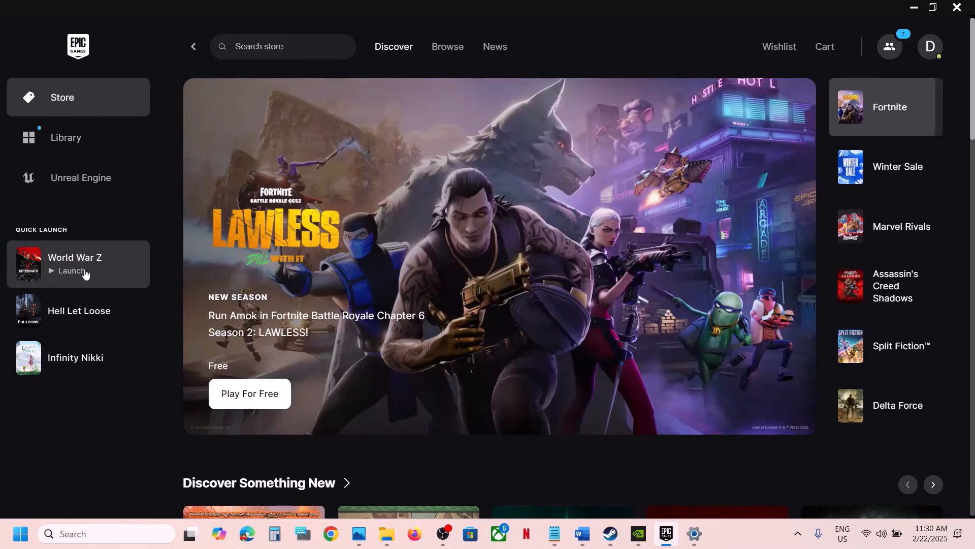
pyautogui.click(76, 147)
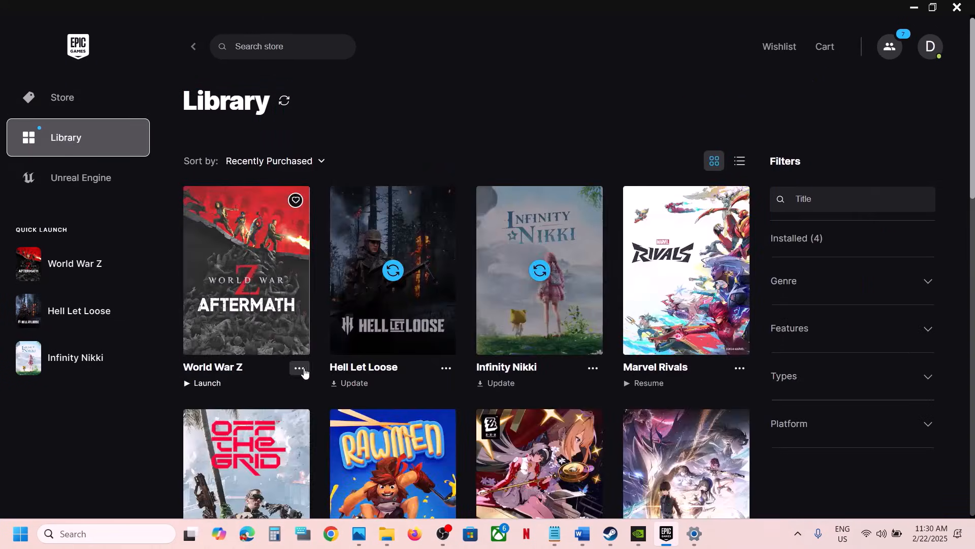
pyautogui.click(299, 369)
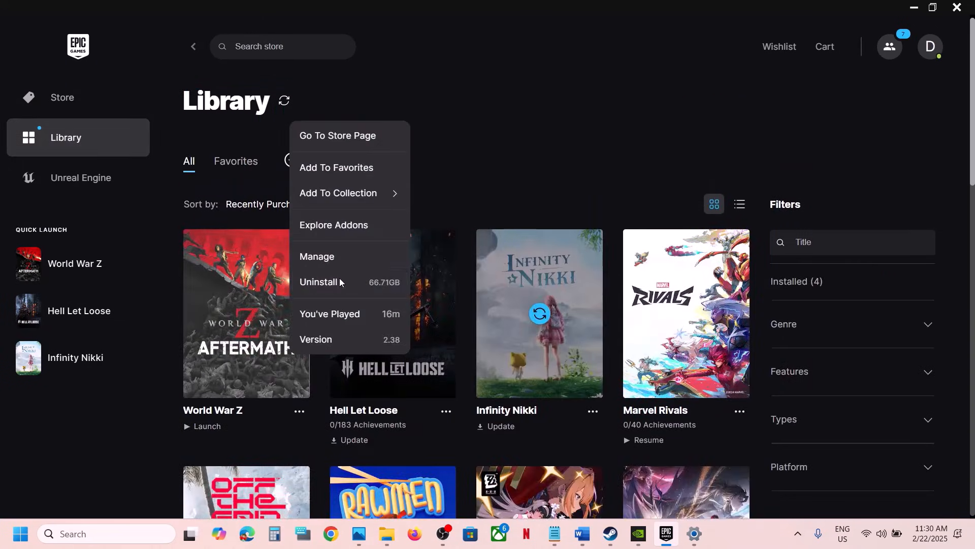
pyautogui.click(315, 256)
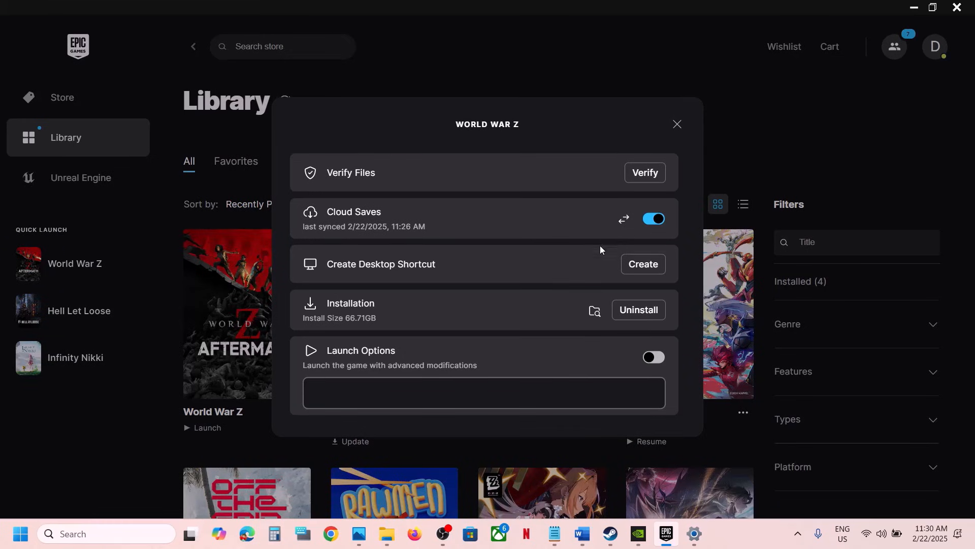
pyautogui.click(594, 314)
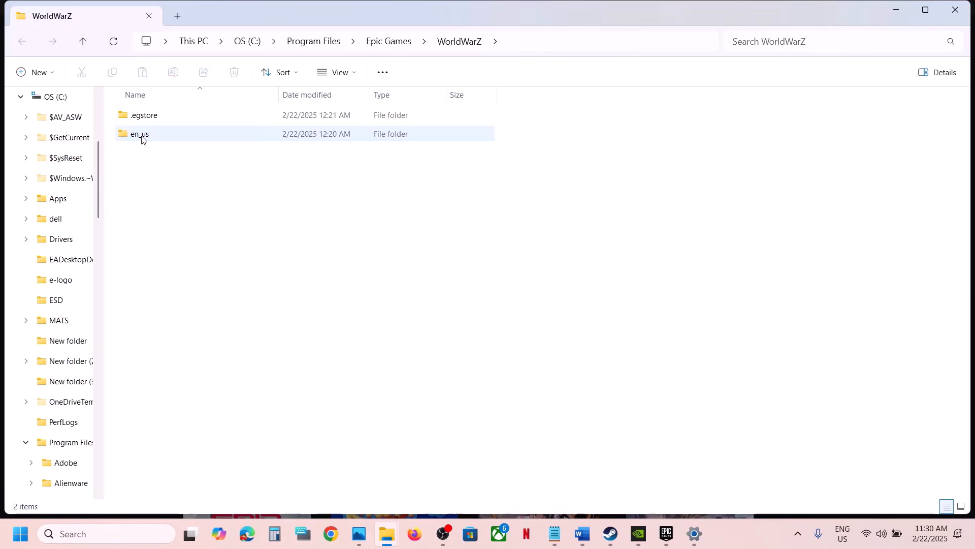
# - Browse from the WorldWarZ folder into en_us\client\bin\pc
pyautogui.doubleClick(141, 135)
pyautogui.doubleClick(140, 116)
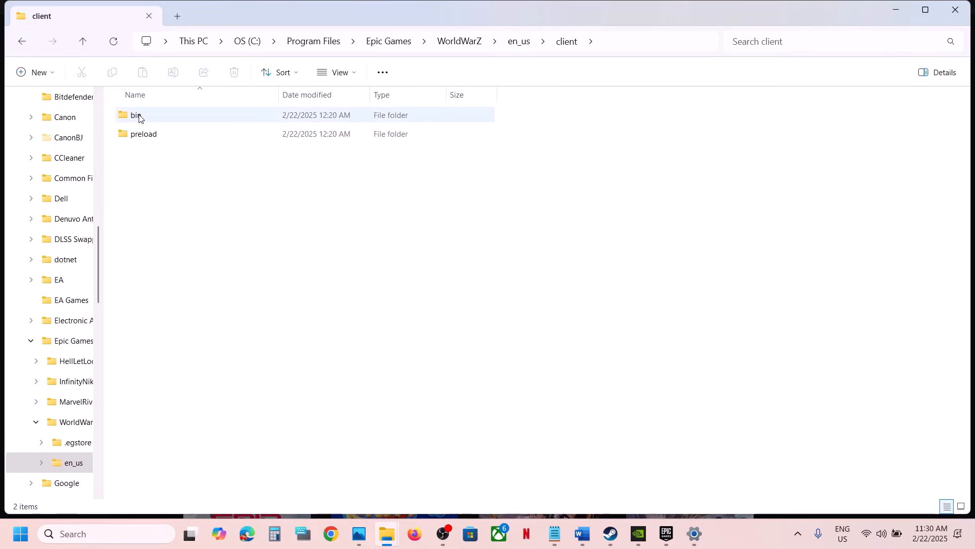
pyautogui.doubleClick(136, 116)
pyautogui.doubleClick(136, 116)
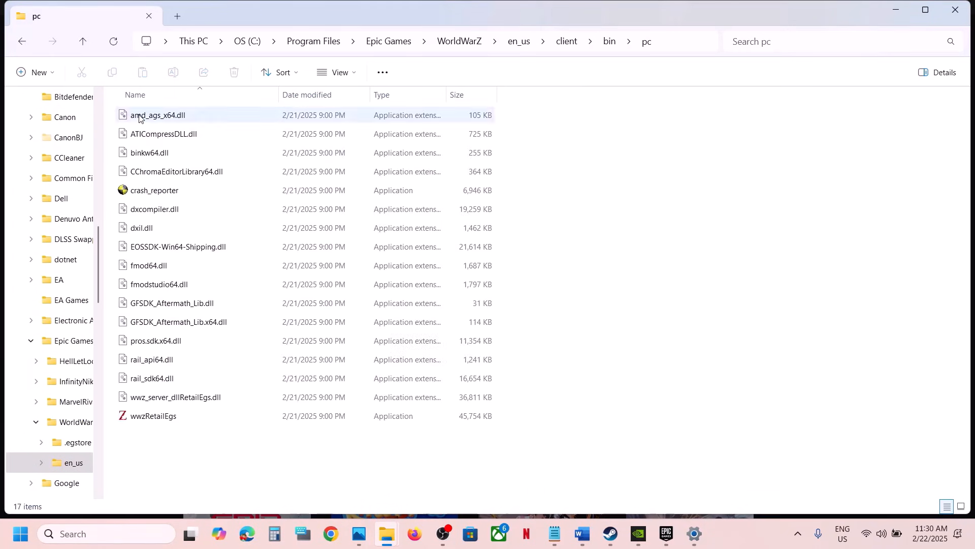
# - Set wwzRetailEgs to run as an administrator in its compatibility properties and apply the change
pyautogui.click(150, 421)
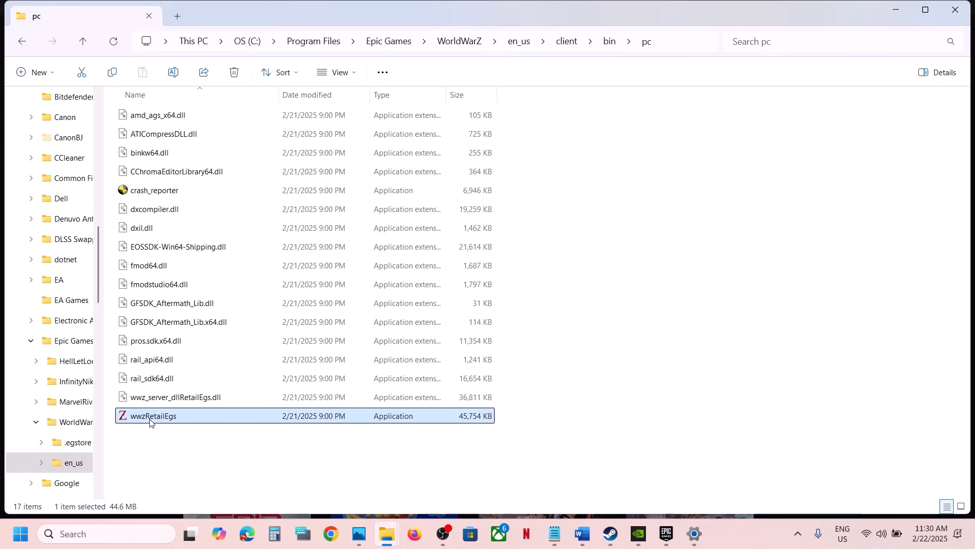
pyautogui.rightClick(150, 421)
pyautogui.click(198, 358)
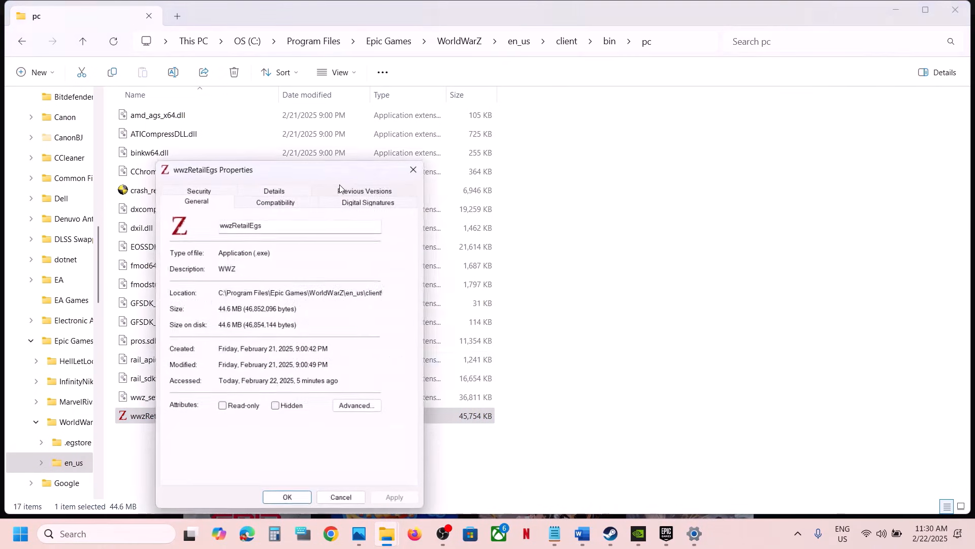
pyautogui.click(282, 202)
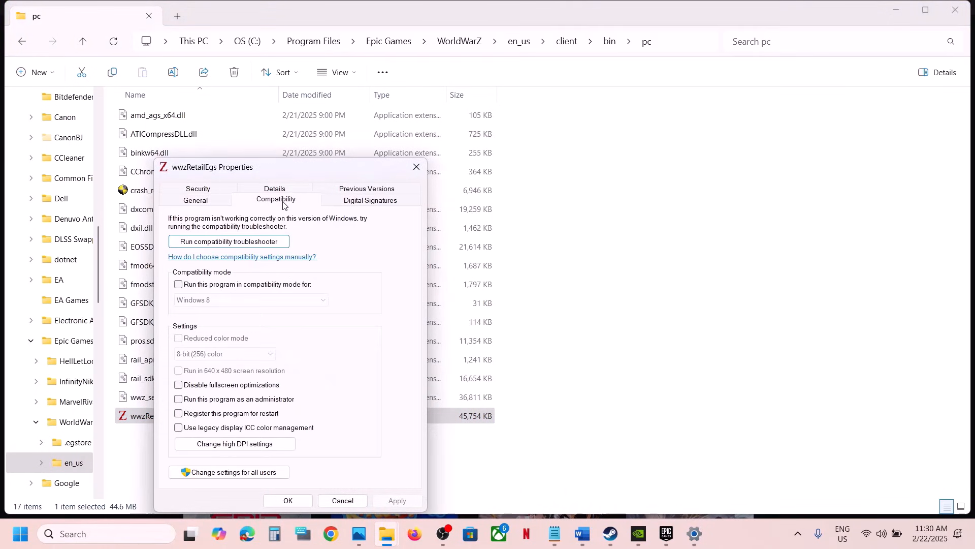
pyautogui.click(178, 399)
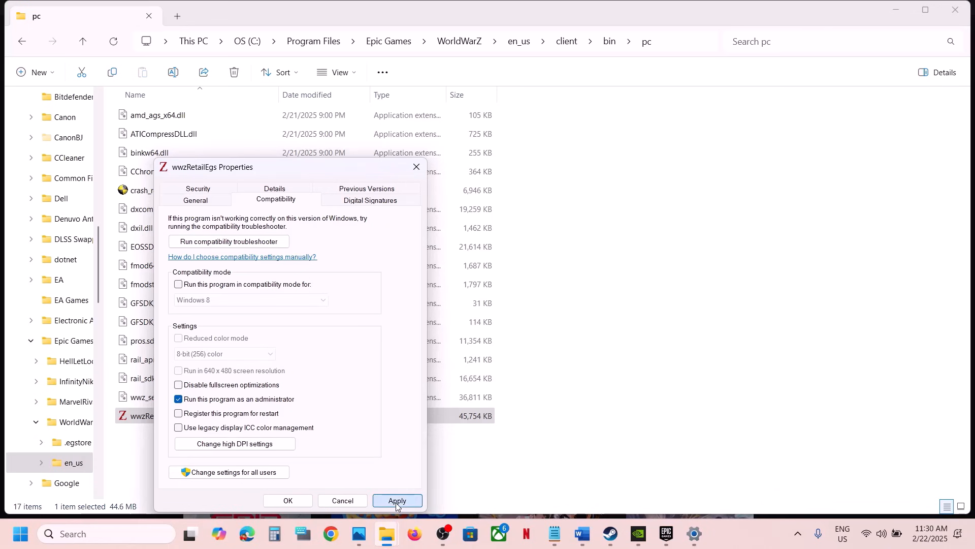
pyautogui.click(397, 501)
pyautogui.click(288, 500)
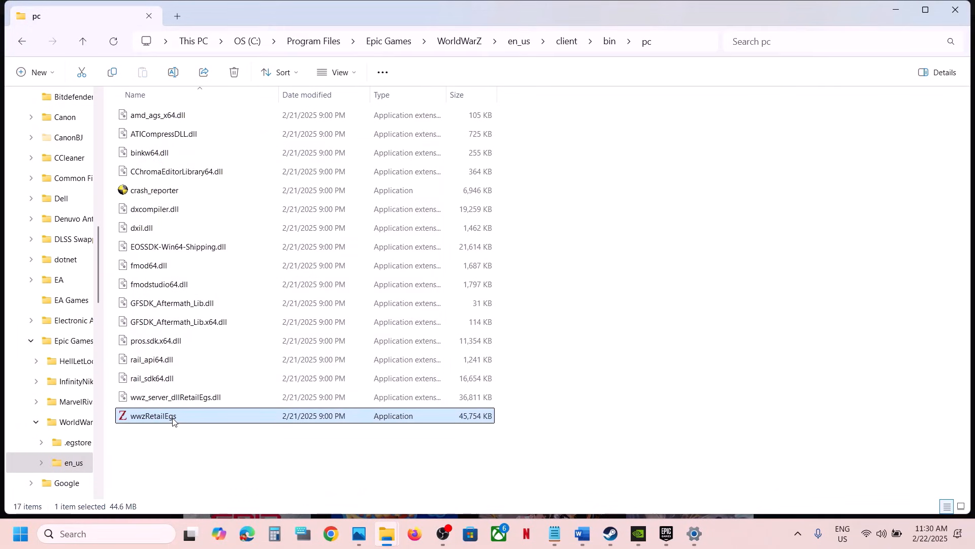
# - Enable compatibility mode for Windows 8 on wwzRetailEgs and apply the change
pyautogui.rightClick(173, 420)
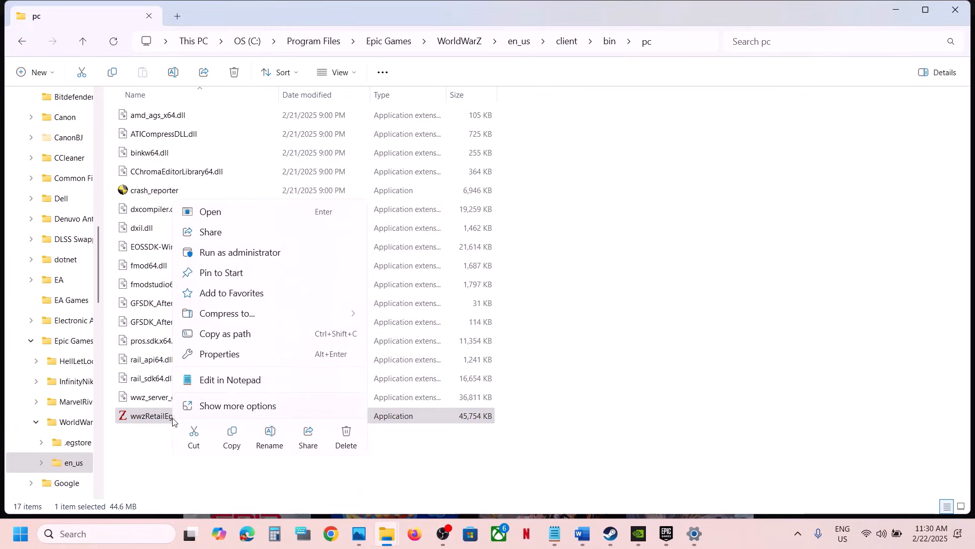
pyautogui.click(235, 362)
pyautogui.click(288, 203)
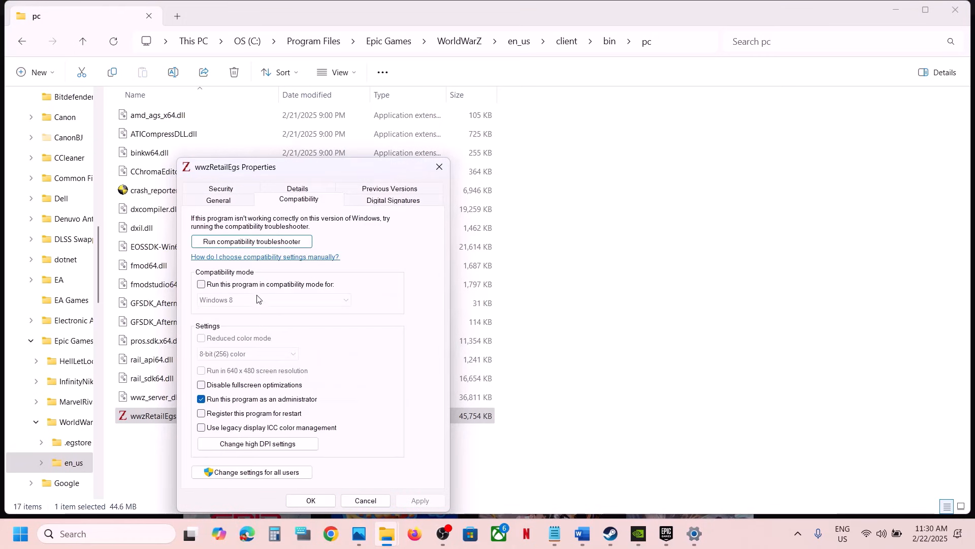
pyautogui.click(201, 285)
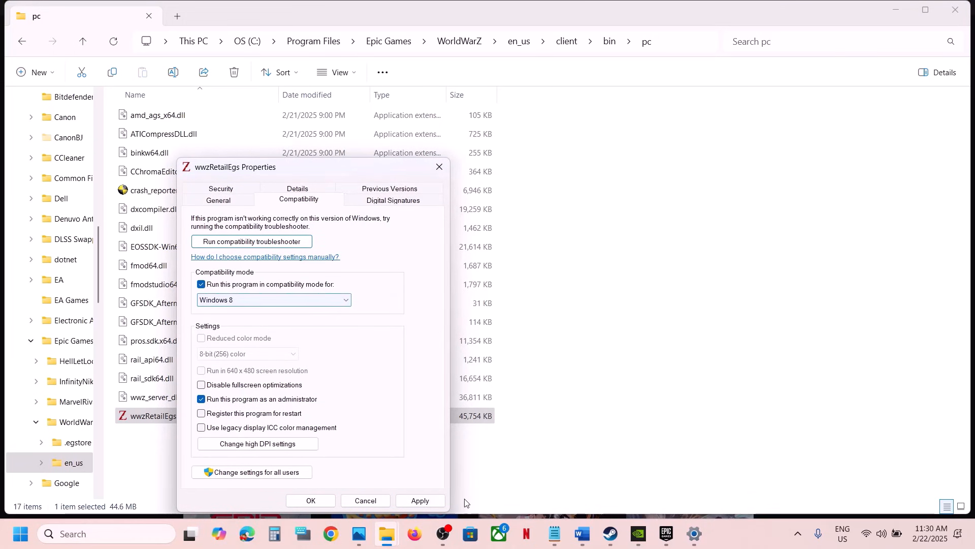
pyautogui.click(420, 500)
pyautogui.click(325, 502)
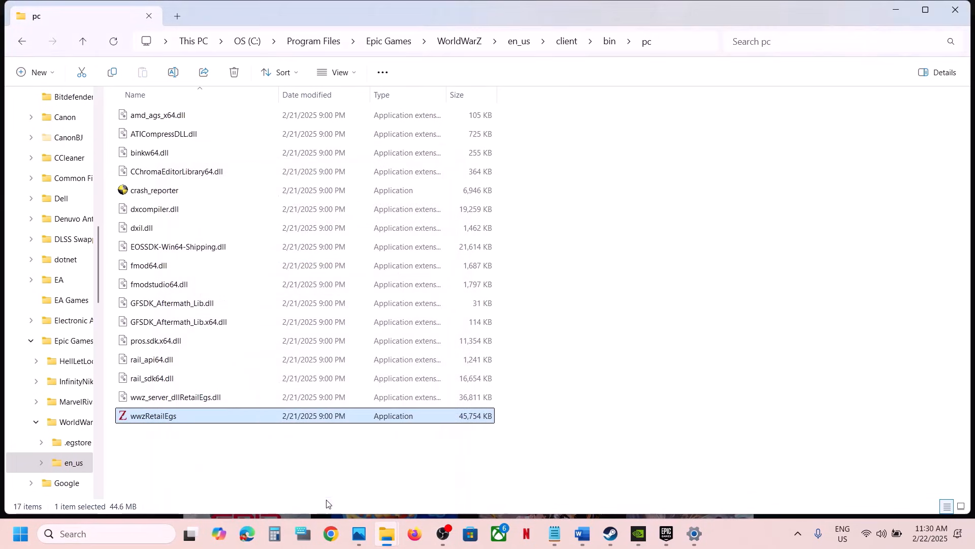
# - Change wwzRetailEgs's compatibility mode to Windows 7 and disable its fullscreen optimizations, applying both changes
pyautogui.rightClick(169, 416)
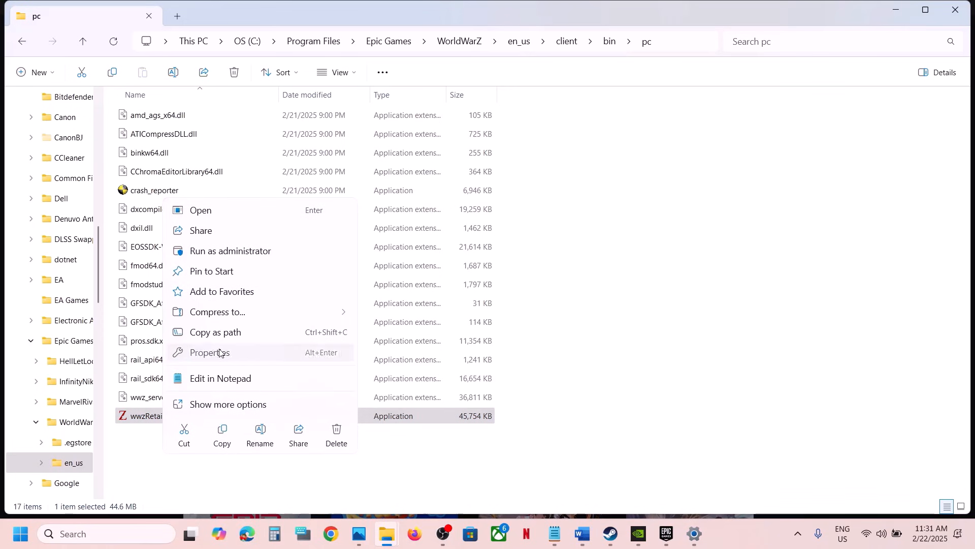
pyautogui.click(222, 352)
pyautogui.click(289, 201)
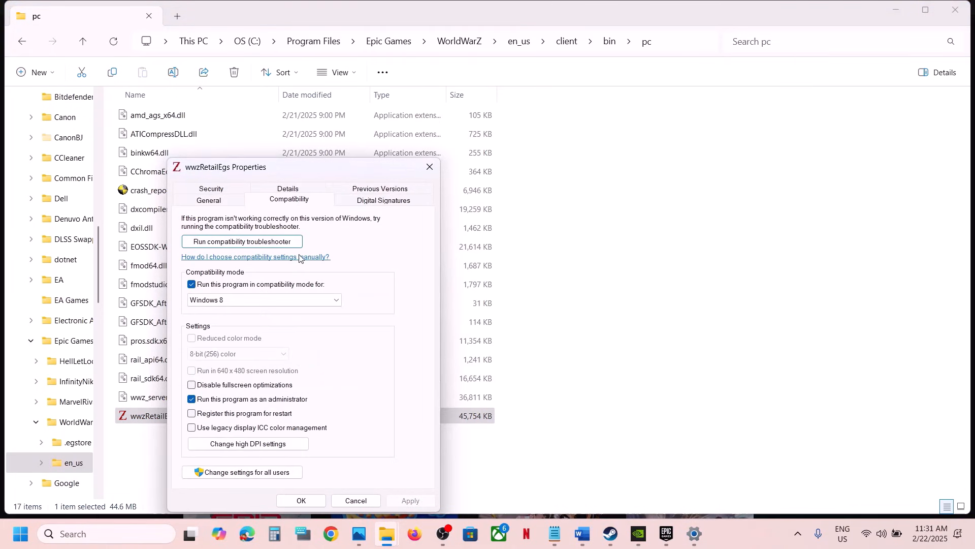
pyautogui.click(278, 302)
pyautogui.click(244, 335)
pyautogui.click(405, 500)
pyautogui.click(191, 385)
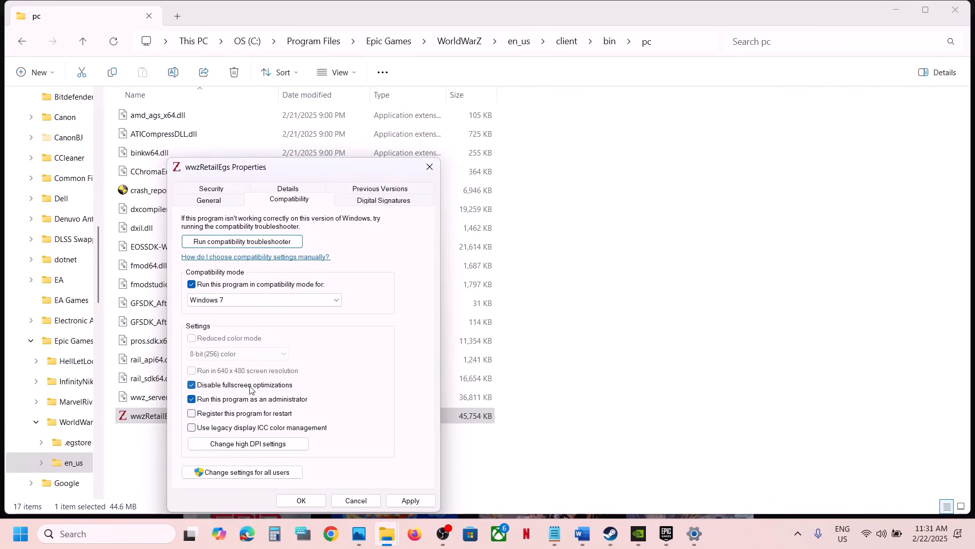
pyautogui.click(430, 500)
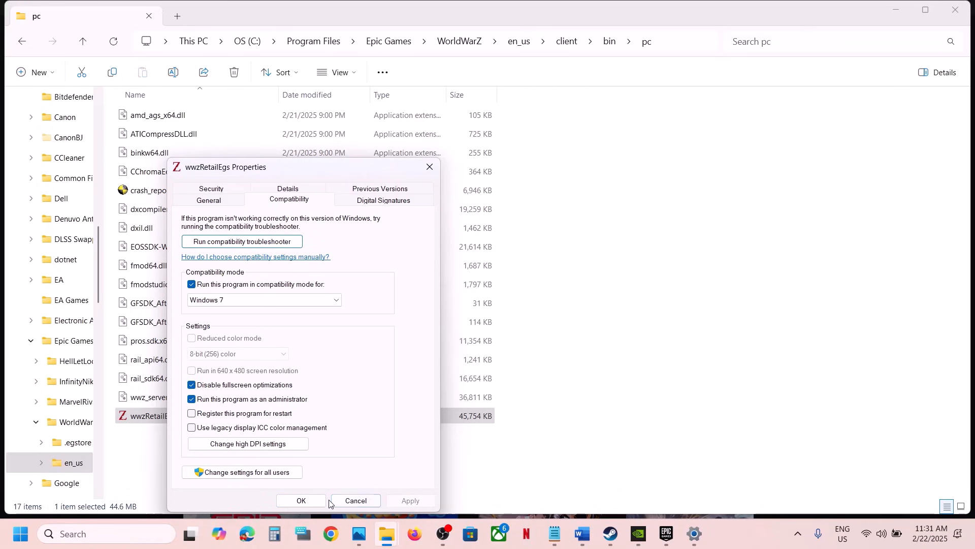
pyautogui.click(309, 501)
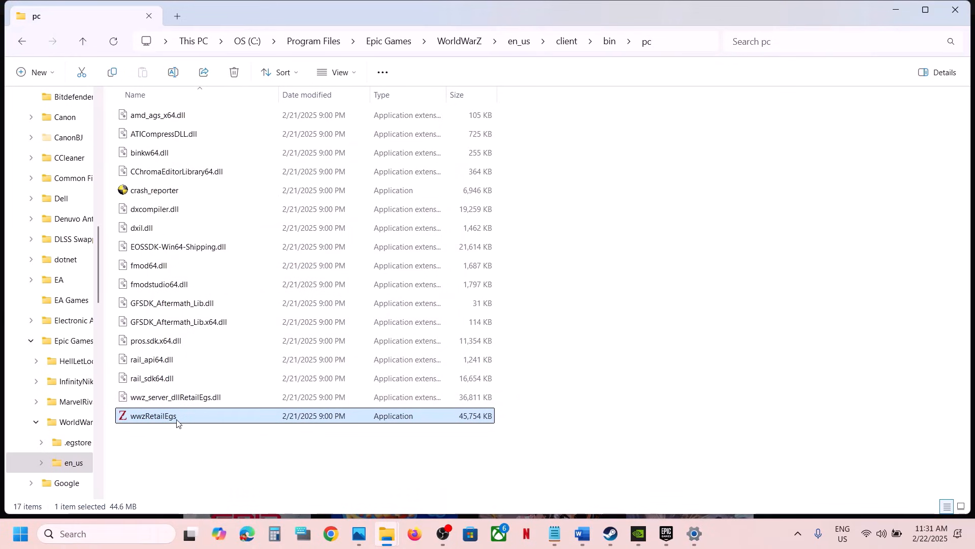
# - Clear the compatibility mode, disable fullscreen optimizations and run as administrator options of wwzRetailEgs, and apply the changes
pyautogui.rightClick(177, 422)
pyautogui.click(226, 355)
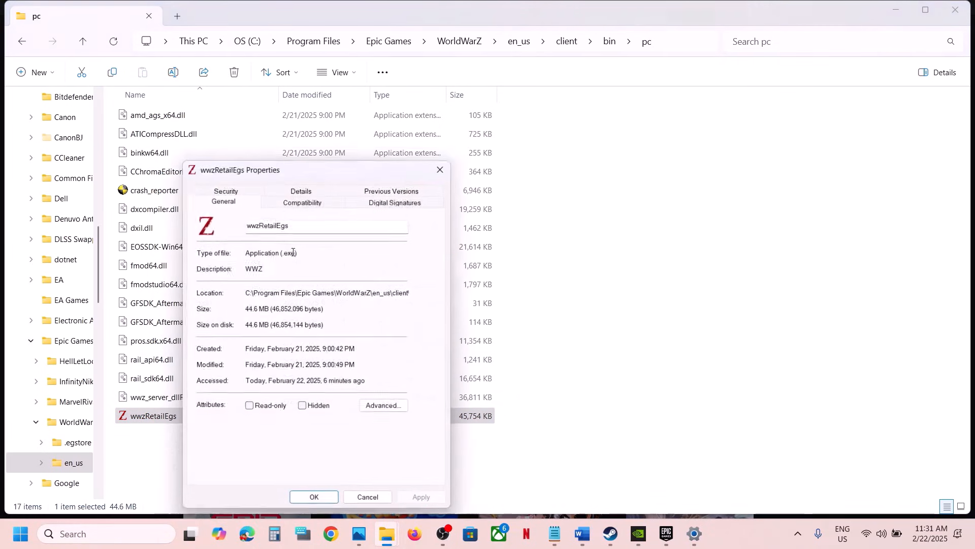
pyautogui.click(303, 200)
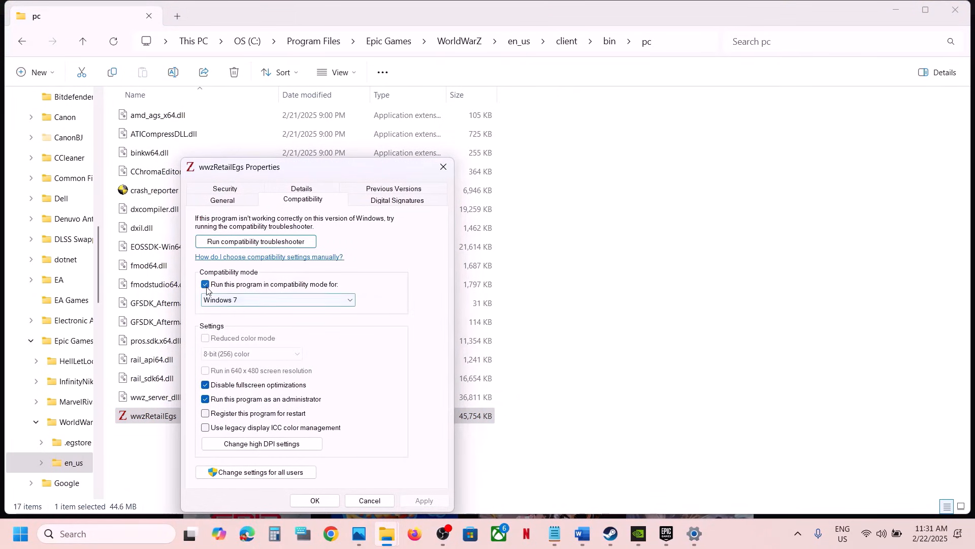
pyautogui.click(206, 386)
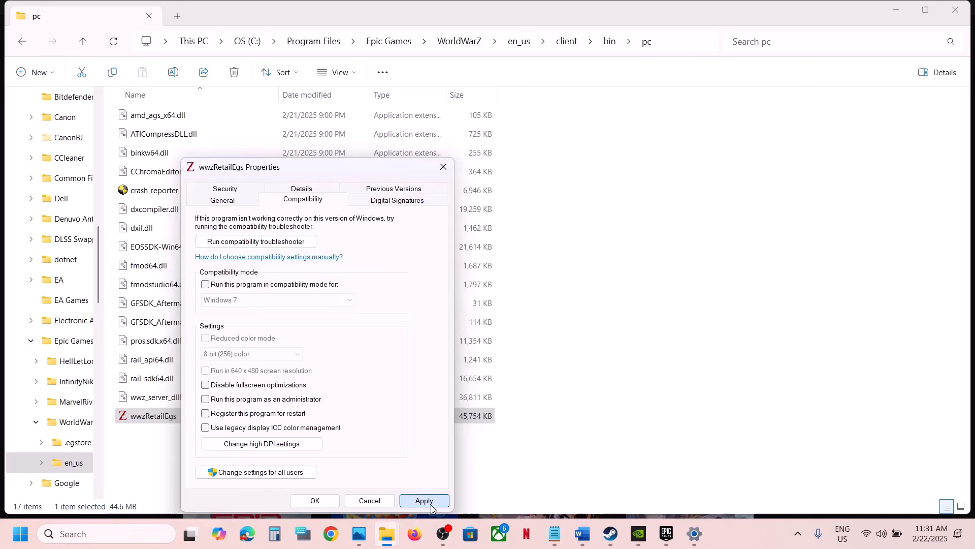
pyautogui.click(315, 500)
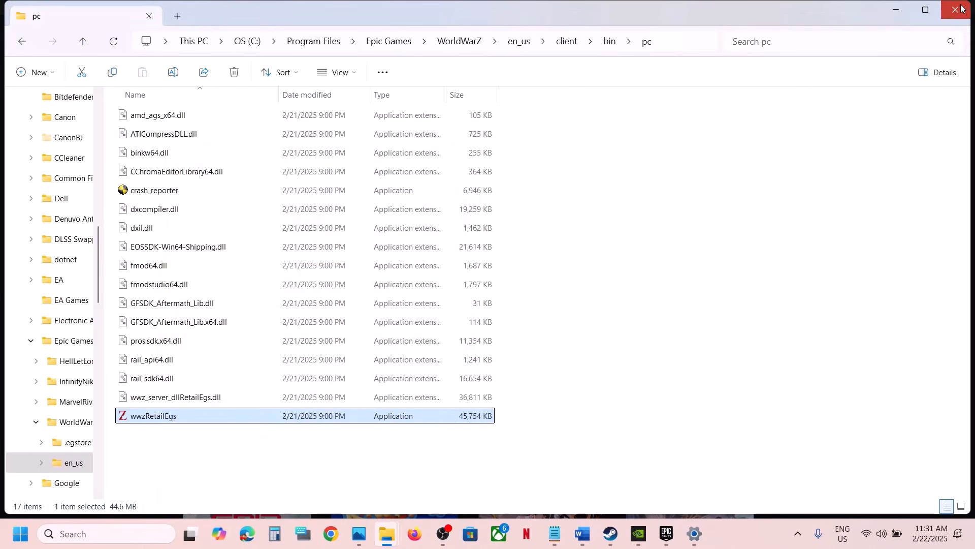
# - Close the pc folder window and highlight the Step 11 instruction on antivirus and Windows Security in the Word document
pyautogui.click(967, 2)
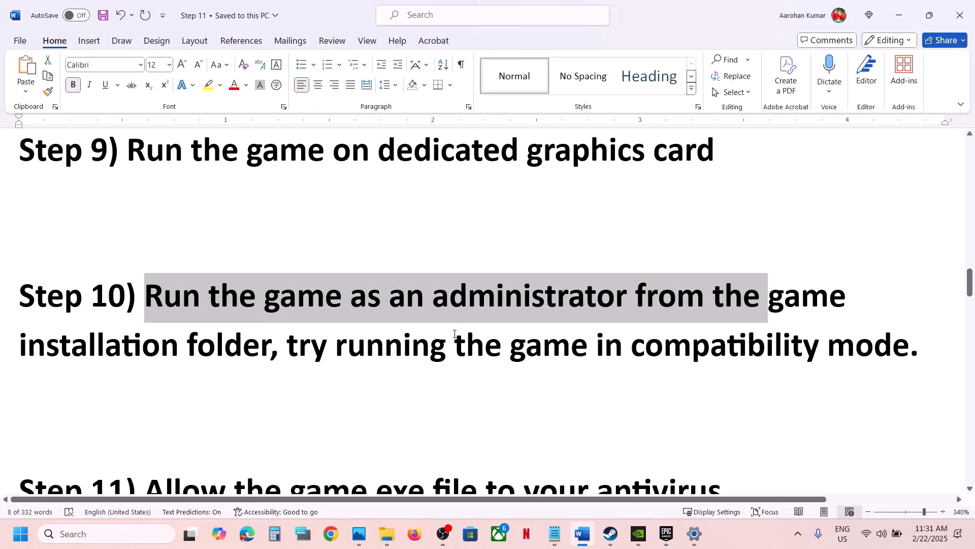
pyautogui.click(582, 533)
pyautogui.scroll(-2, 420, 343)
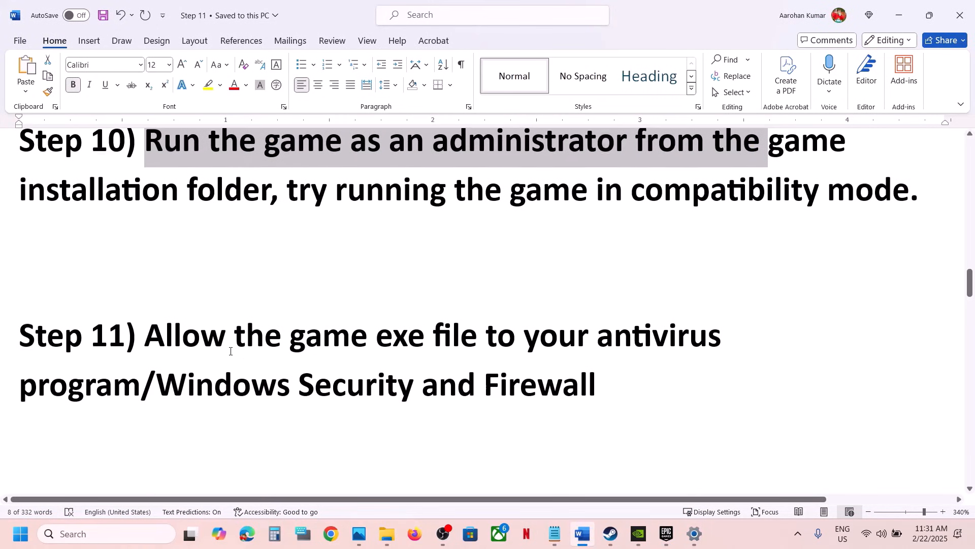
pyautogui.moveTo(150, 333); pyautogui.dragTo(141, 374)
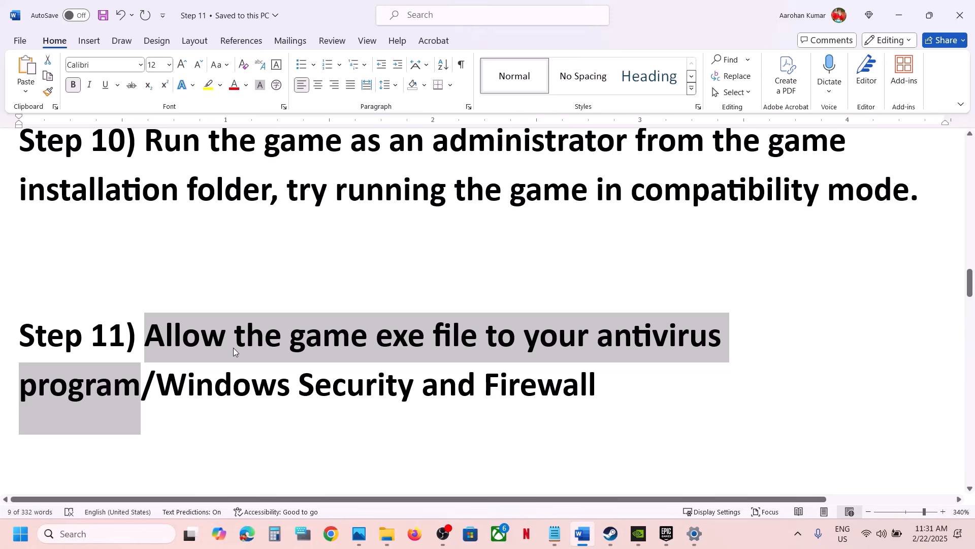
pyautogui.moveTo(159, 376); pyautogui.dragTo(364, 376)
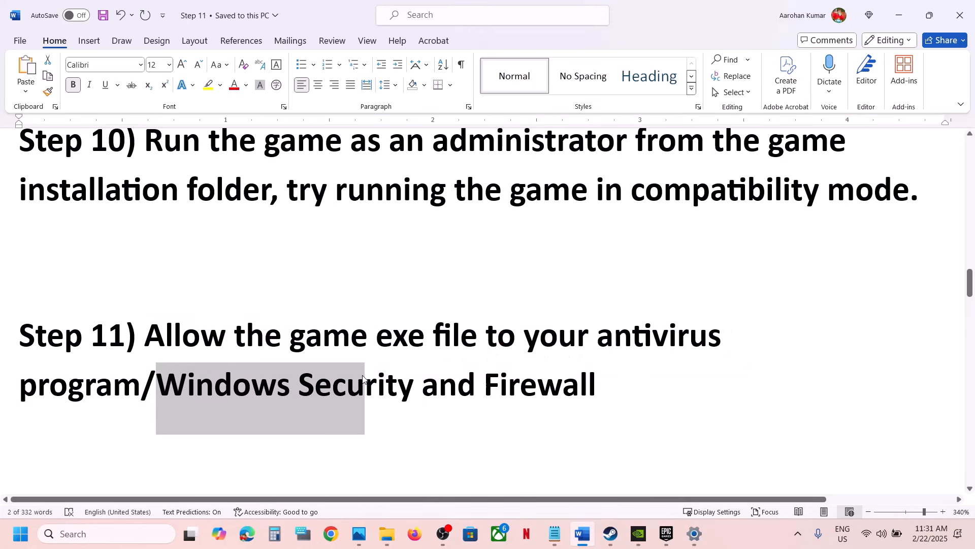
# - Switch to Settings and open Windows Security's list of apps allowed through Controlled folder access under ransomware protection
pyautogui.hotkey('alt', 'Tab')
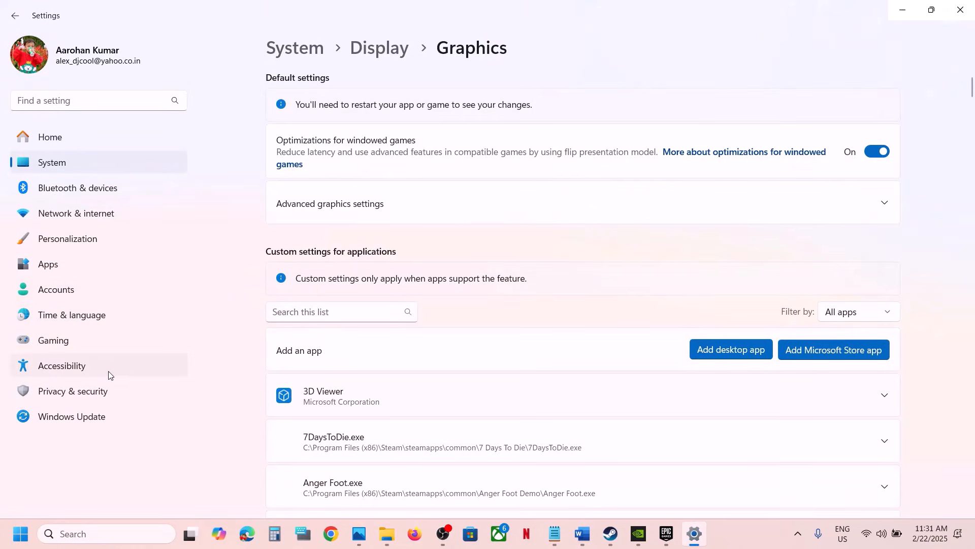
pyautogui.click(92, 387)
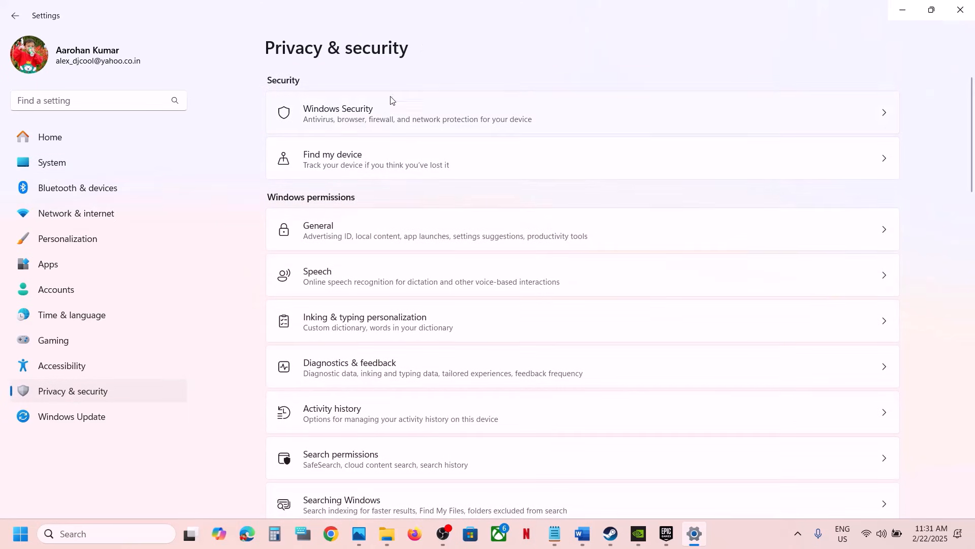
pyautogui.click(373, 122)
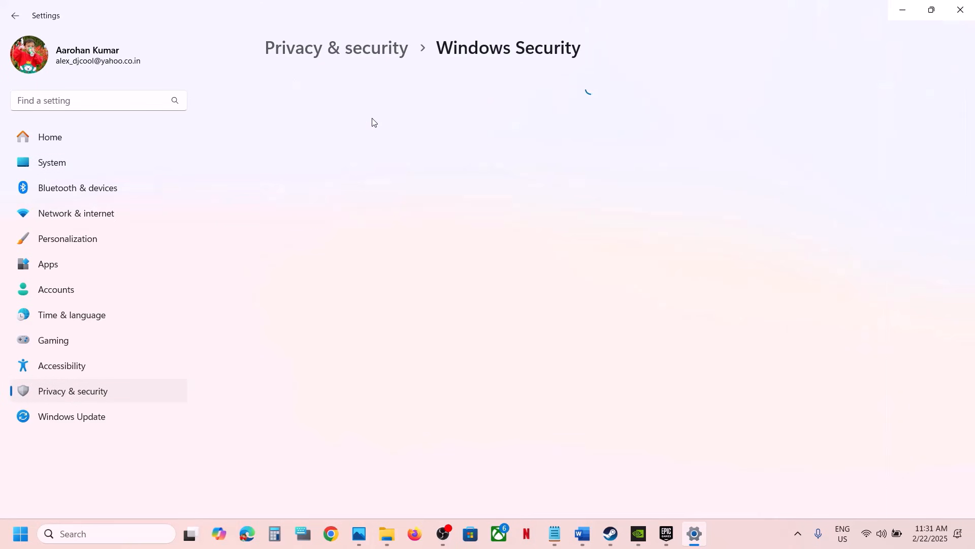
pyautogui.click(356, 195)
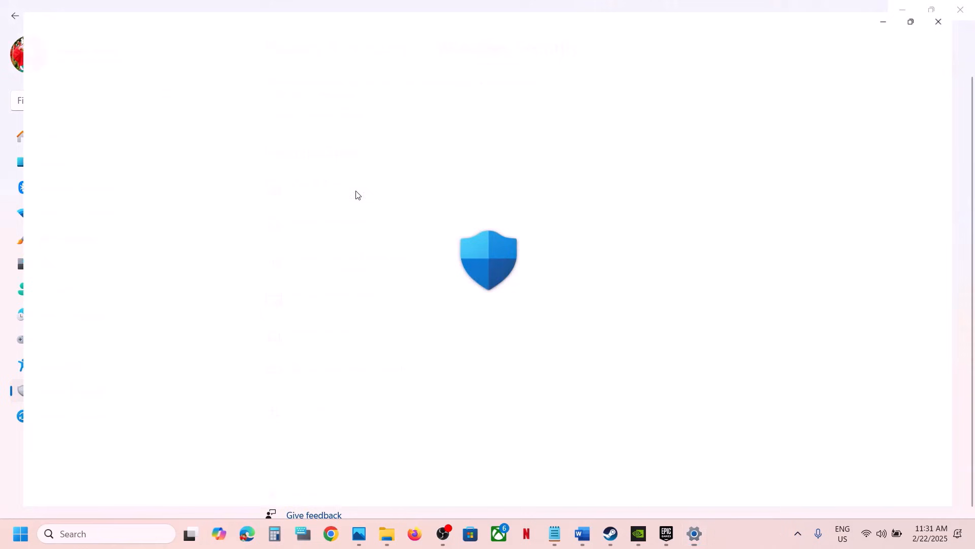
pyautogui.scroll(-3, 358, 195)
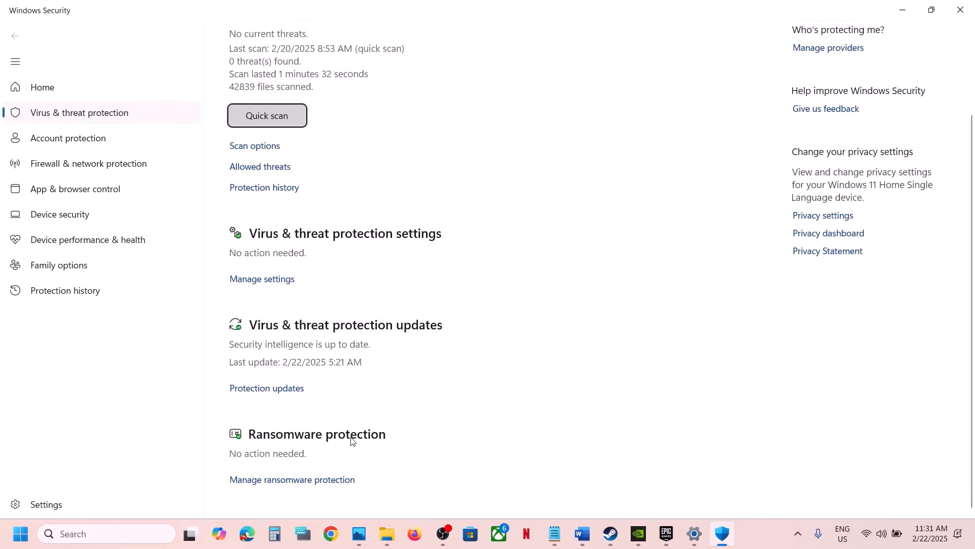
pyautogui.click(300, 479)
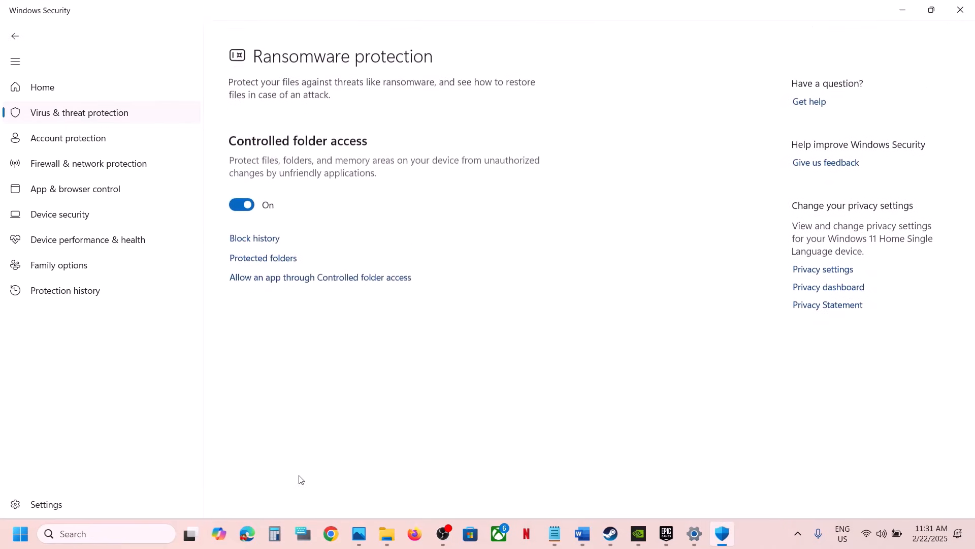
pyautogui.click(335, 275)
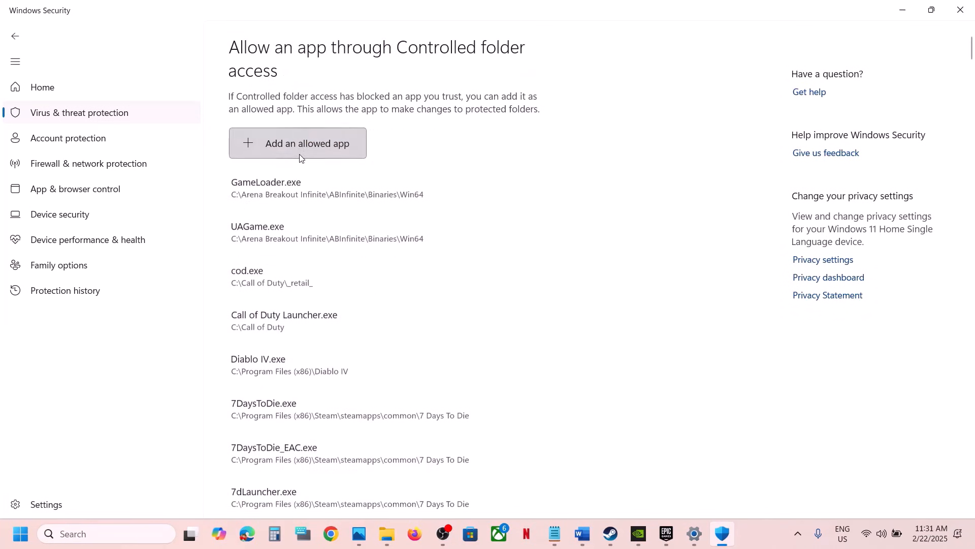
# - Start adding an allowed app by browsing all apps, and go to C:\Program Files\Epic Games
pyautogui.click(303, 151)
pyautogui.click(313, 199)
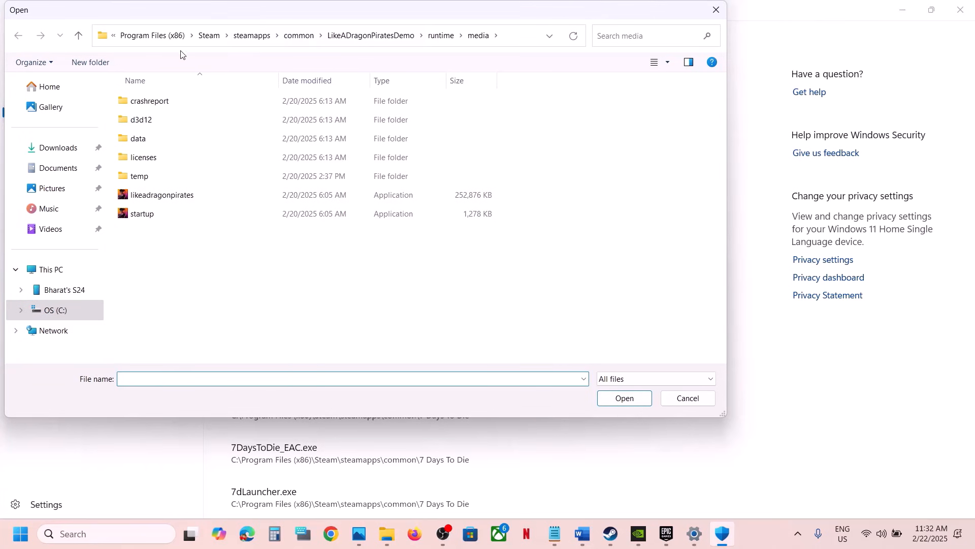
pyautogui.click(151, 36)
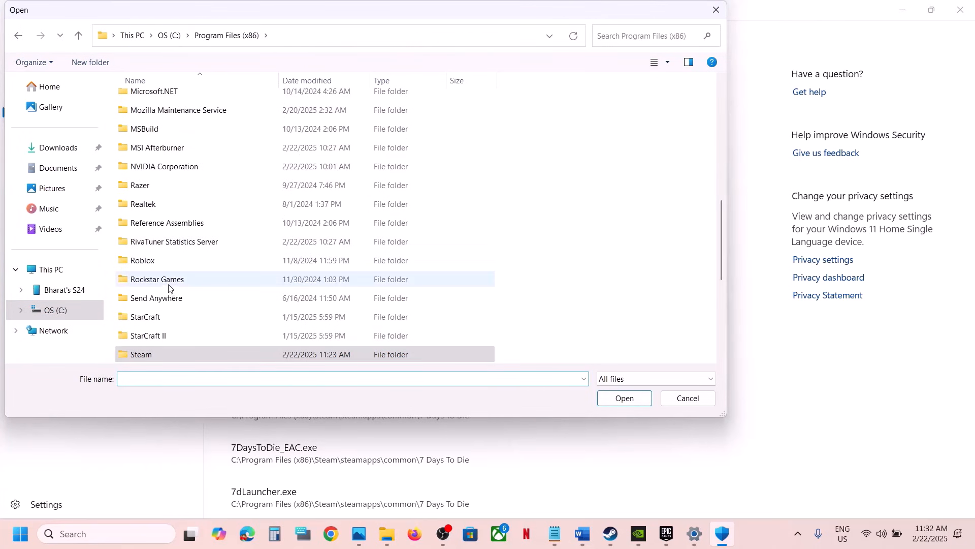
pyautogui.click(173, 36)
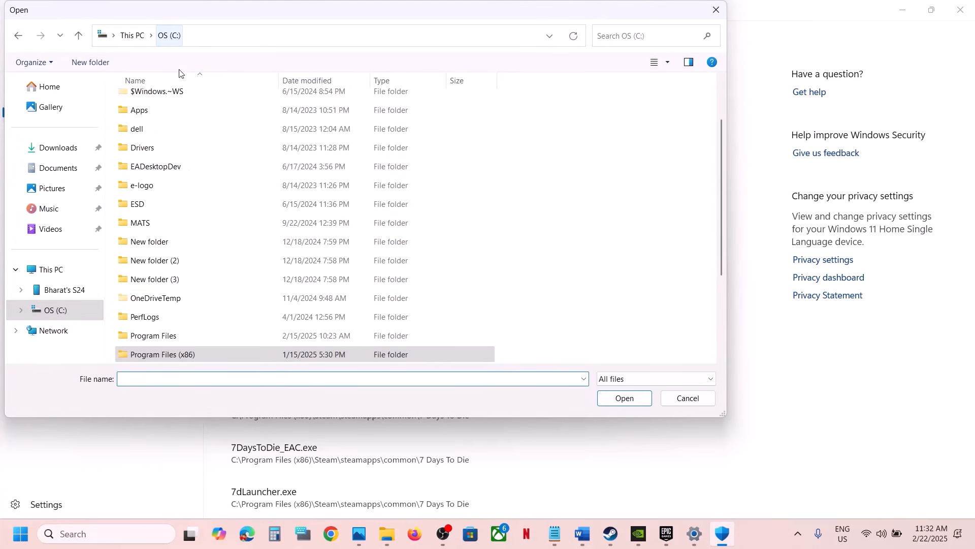
pyautogui.doubleClick(183, 332)
pyautogui.scroll(-6, 219, 193)
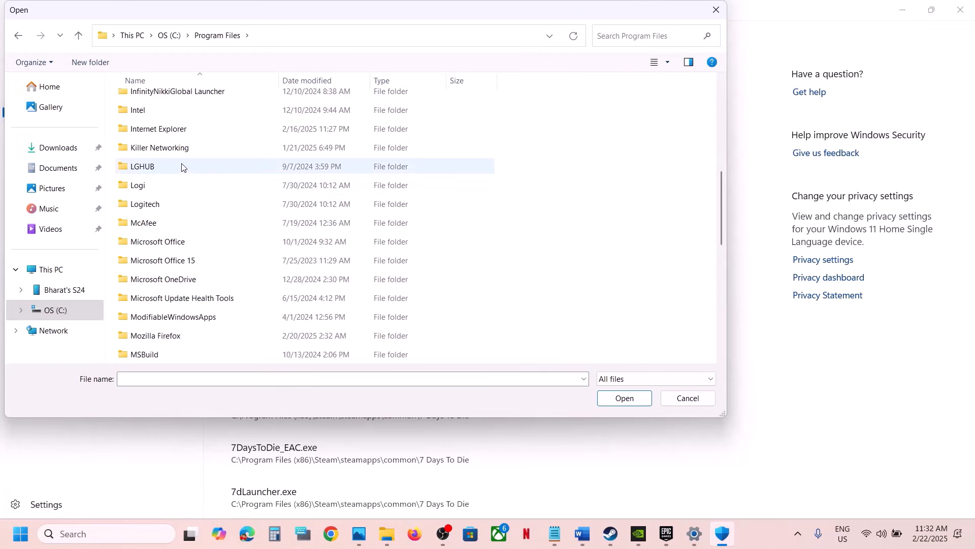
pyautogui.scroll(4, 188, 178)
pyautogui.doubleClick(153, 268)
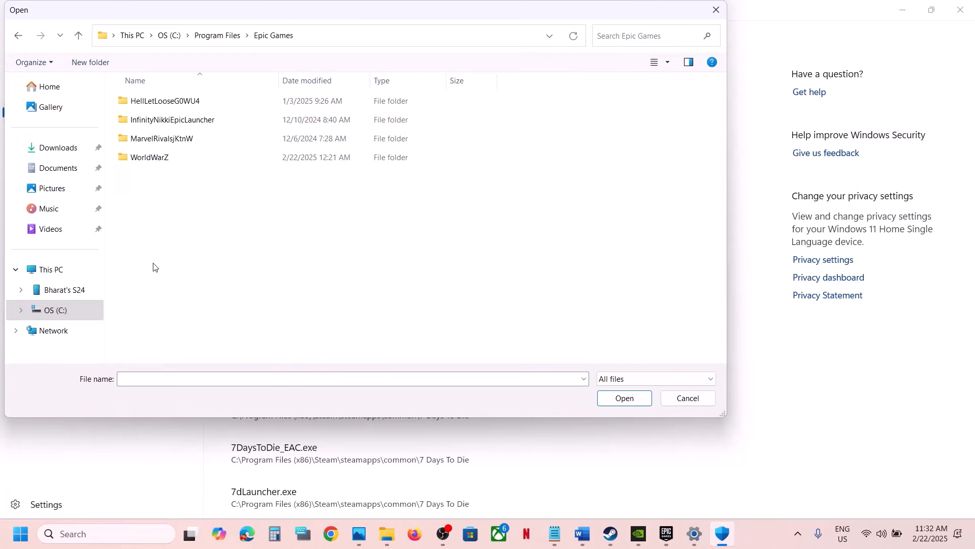
# - Allow wwzRetailEgs from WorldWarZ\en_us\client\bin\pc through Controlled folder access
pyautogui.doubleClick(153, 158)
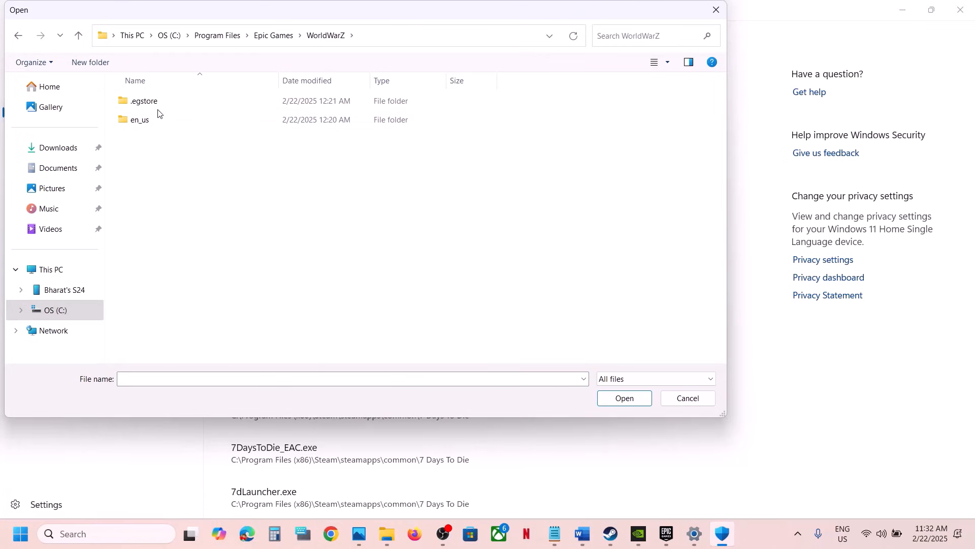
pyautogui.doubleClick(157, 99)
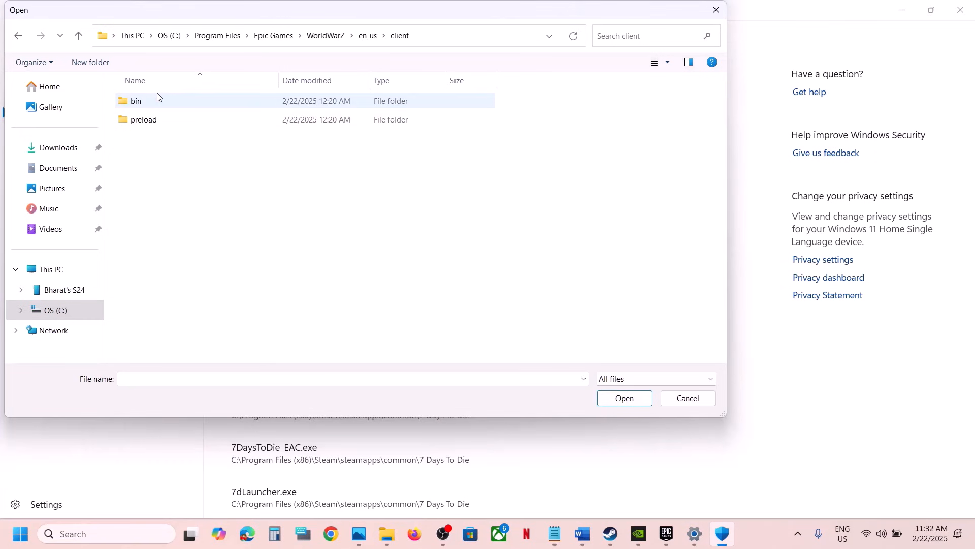
pyautogui.doubleClick(156, 102)
pyautogui.doubleClick(156, 107)
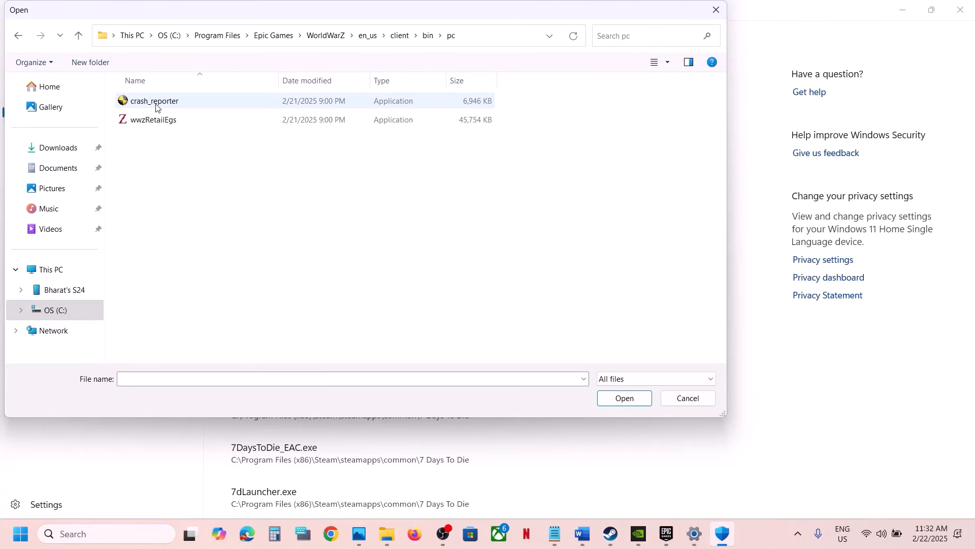
pyautogui.click(151, 122)
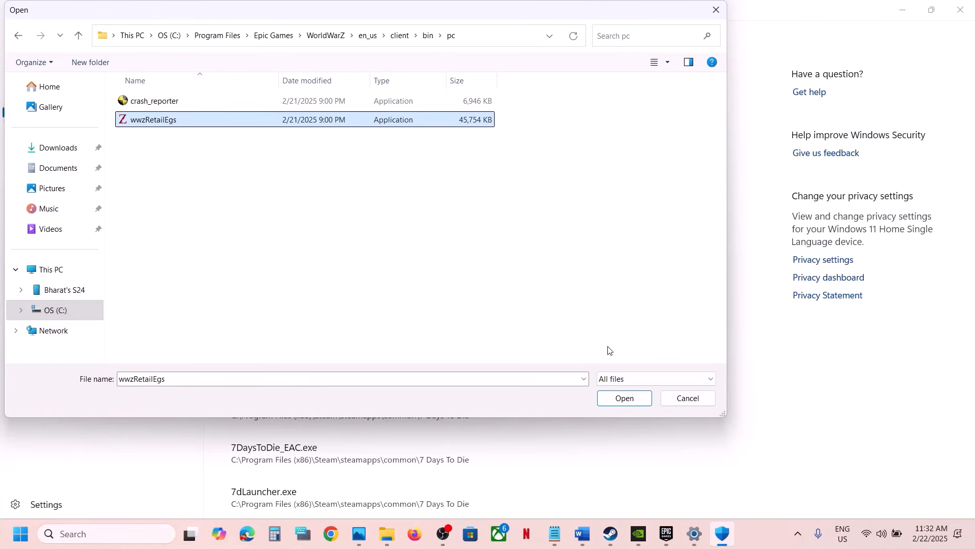
pyautogui.click(622, 398)
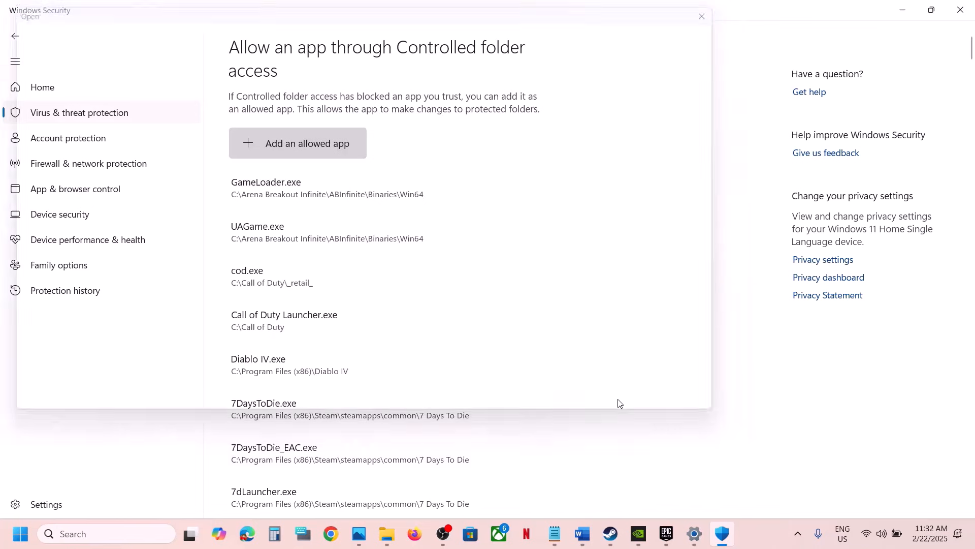
# - Open Control Panel and bring up Windows Defender Firewall's list of allowed apps under System and Security
pyautogui.click(102, 533)
pyautogui.write('control')
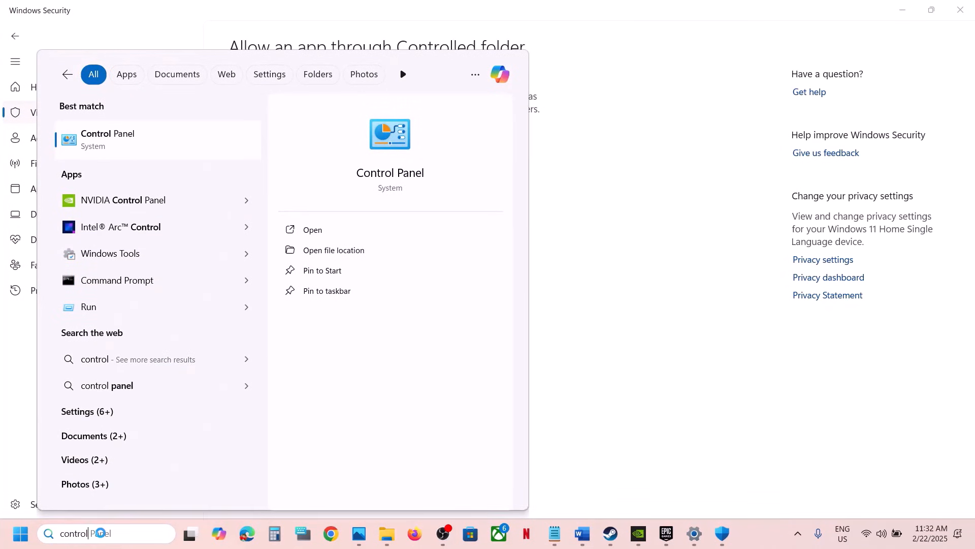
pyautogui.press('Return')
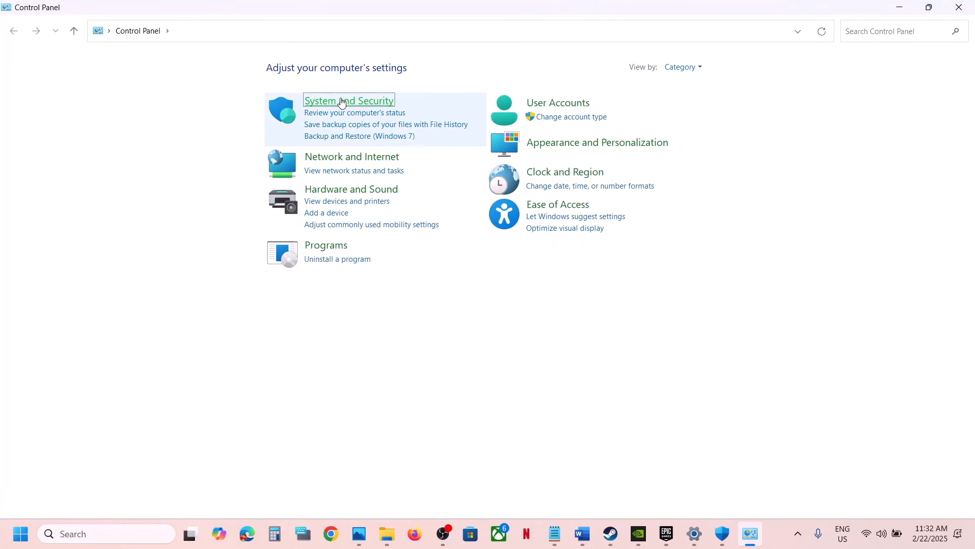
pyautogui.click(341, 102)
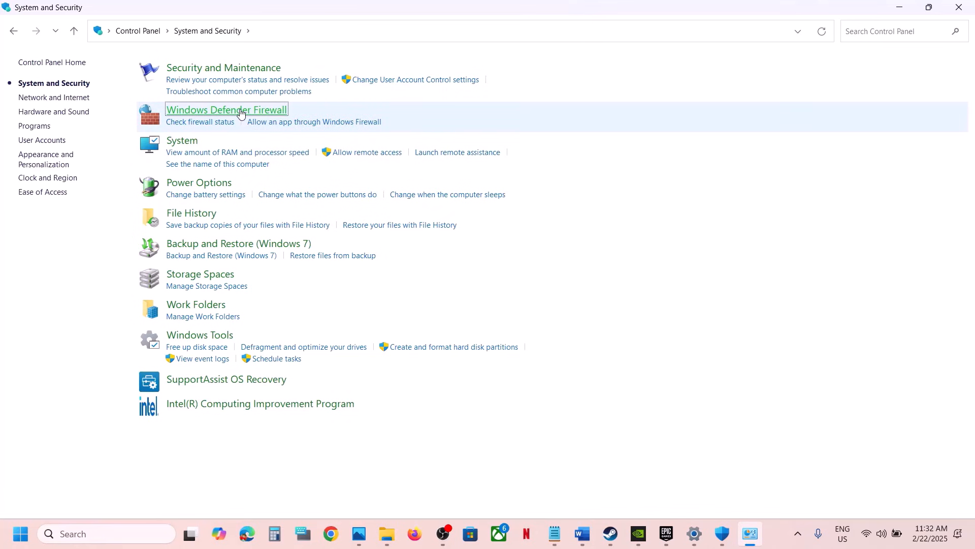
pyautogui.click(242, 113)
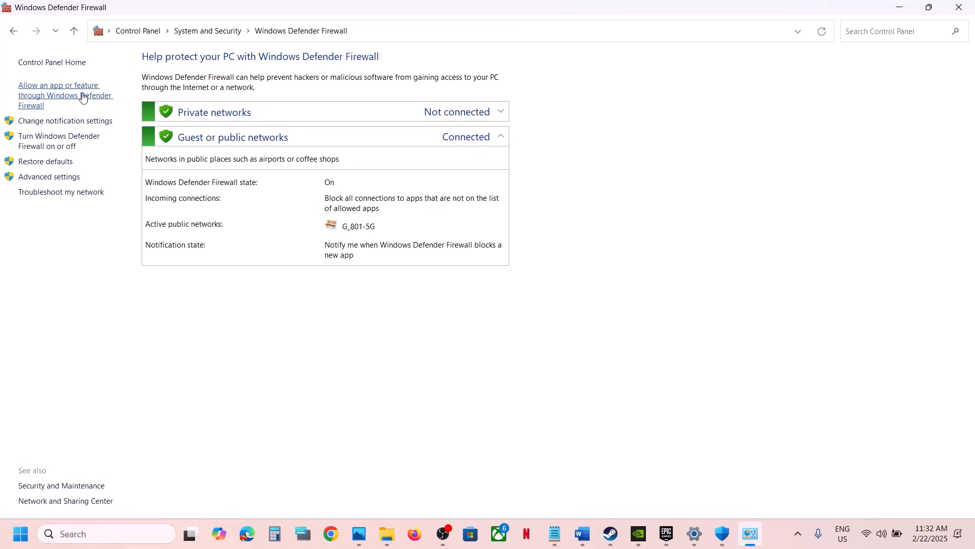
pyautogui.click(84, 99)
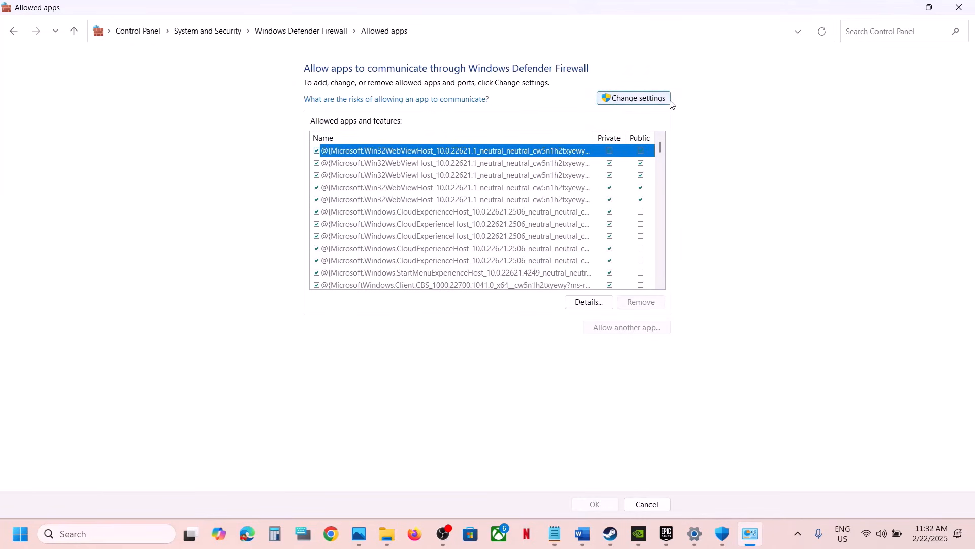
# - Unlock the firewall's allowed apps for changes and browse for another app in C:\Program Files\Epic Games
pyautogui.click(669, 100)
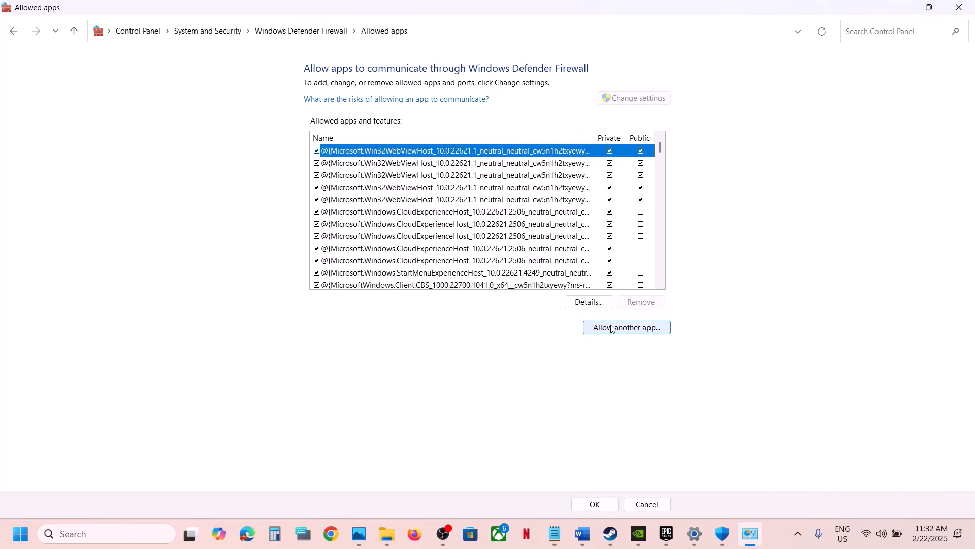
pyautogui.click(612, 326)
pyautogui.click(574, 326)
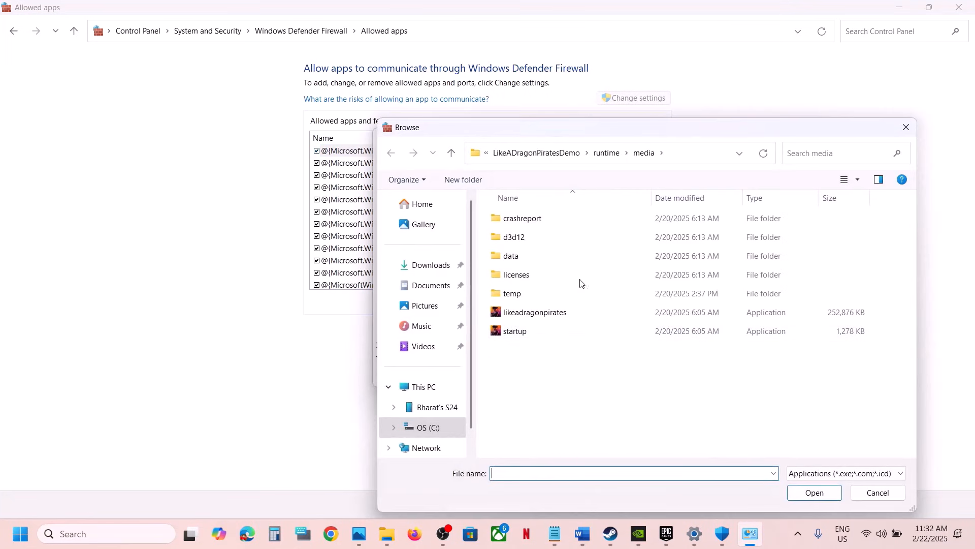
pyautogui.click(430, 427)
pyautogui.doubleClick(528, 301)
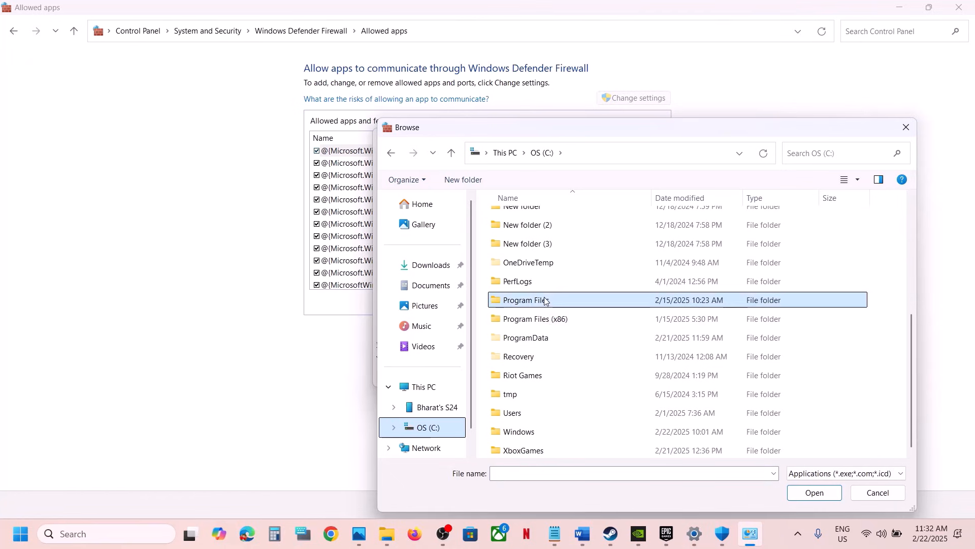
pyautogui.scroll(-1, 532, 351)
pyautogui.doubleClick(529, 332)
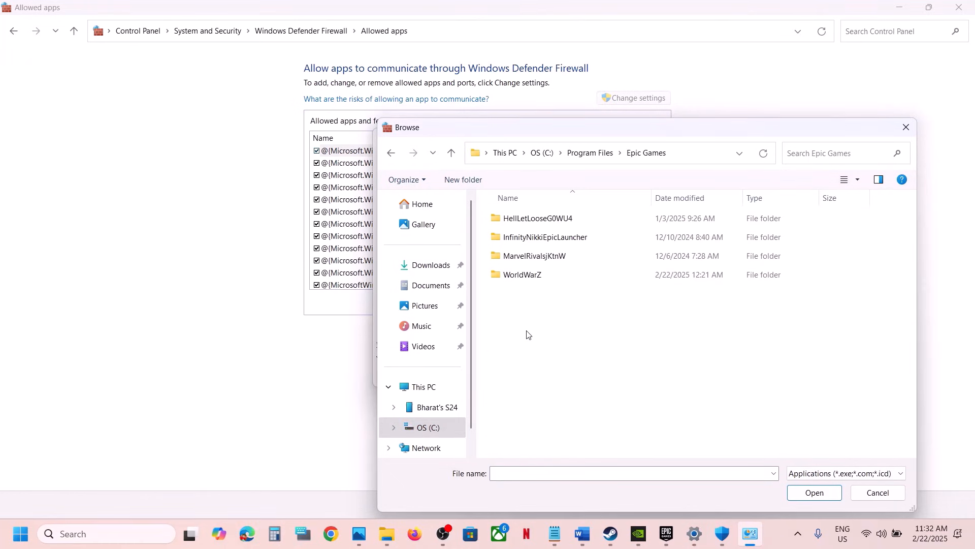
# - Try to add wwzRetailEgs from WorldWarZ\en_us\client\bin\pc to the firewall's allowed apps
pyautogui.doubleClick(519, 273)
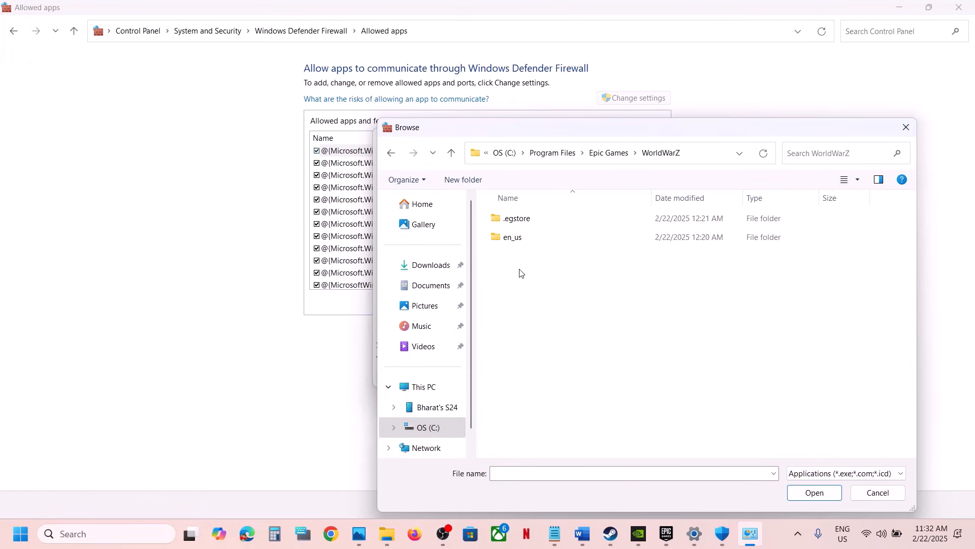
pyautogui.doubleClick(515, 237)
pyautogui.doubleClick(513, 219)
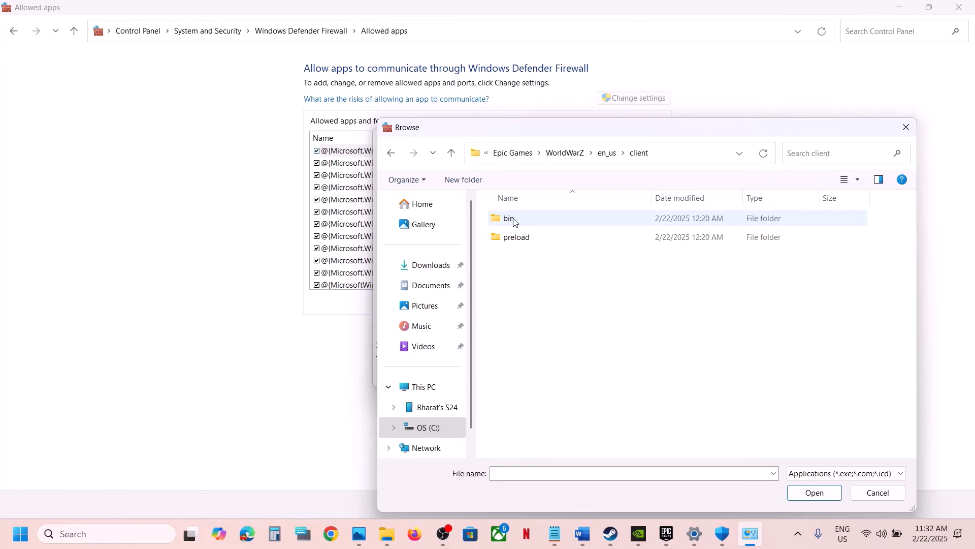
pyautogui.doubleClick(521, 222)
pyautogui.doubleClick(518, 219)
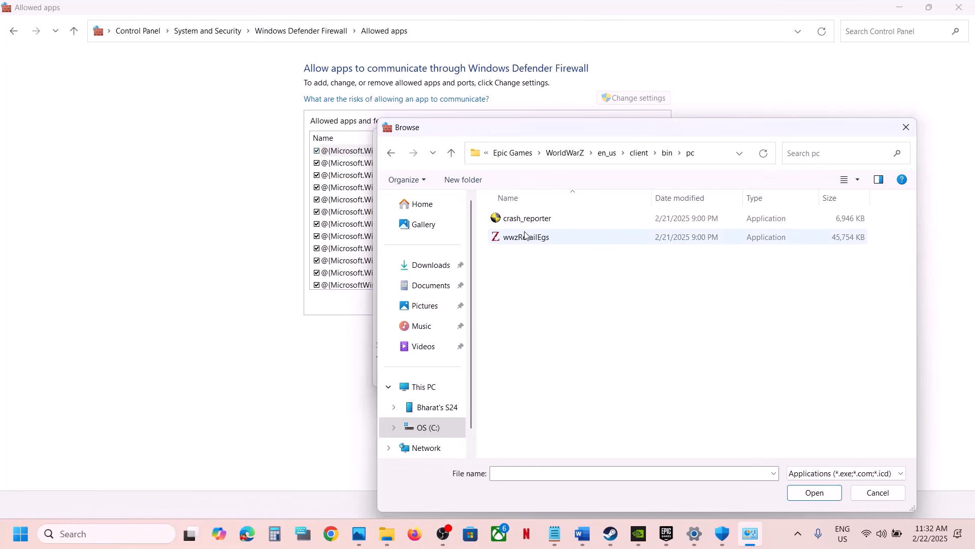
pyautogui.click(528, 237)
pyautogui.click(814, 493)
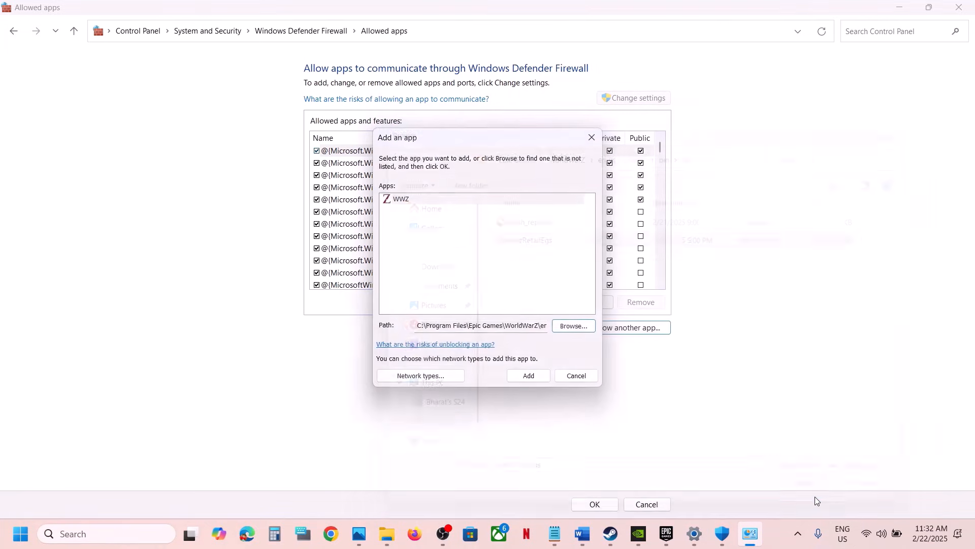
pyautogui.click(529, 375)
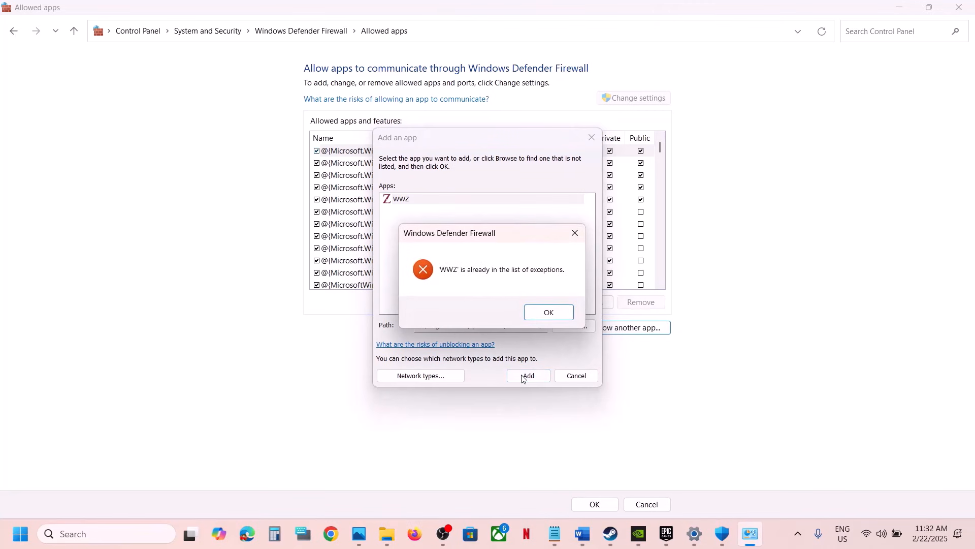
# - Close the app-adding dialog, allow the existing WWZ entry on private networks, and save the firewall's allowed apps
pyautogui.click(541, 313)
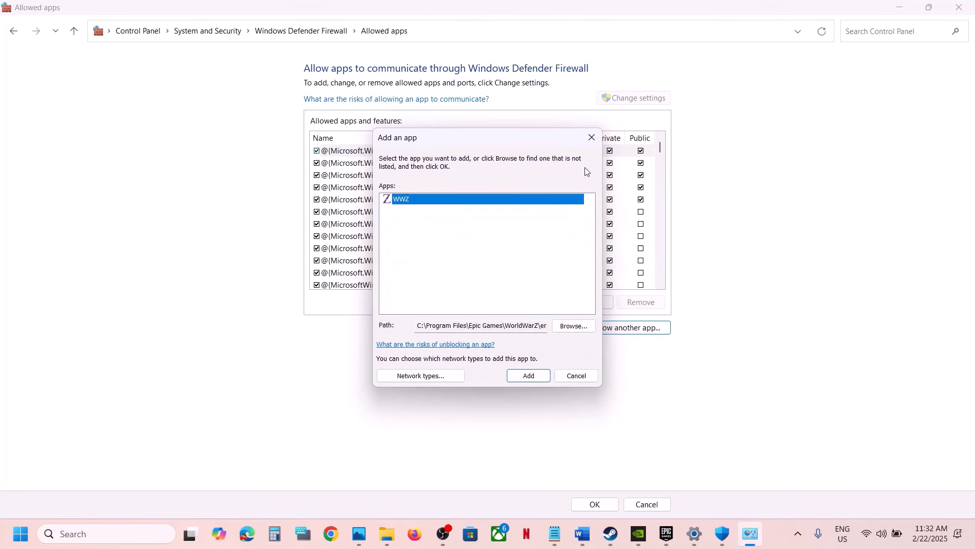
pyautogui.click(590, 137)
pyautogui.click(397, 260)
pyautogui.press('w')
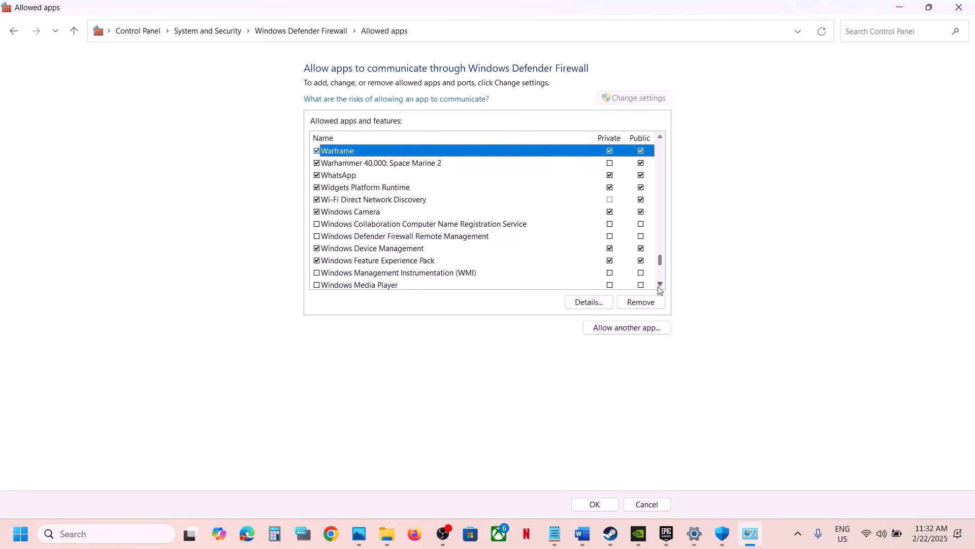
pyautogui.scroll(-9, 658, 290)
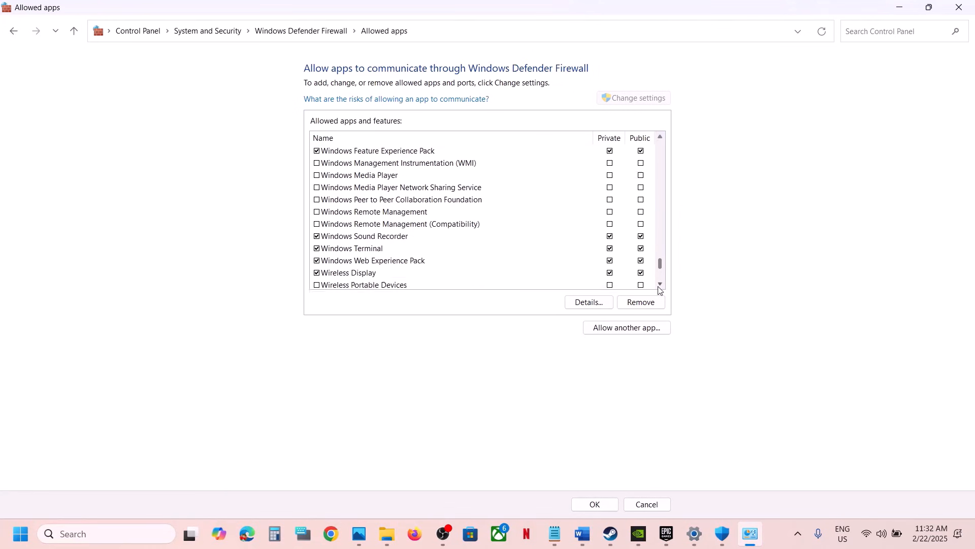
pyautogui.scroll(-6, 659, 289)
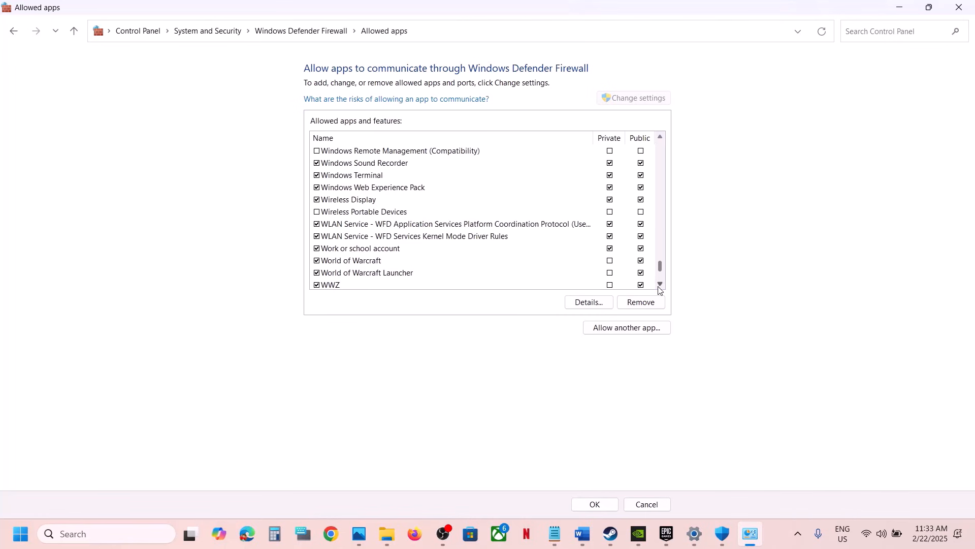
pyautogui.click(339, 287)
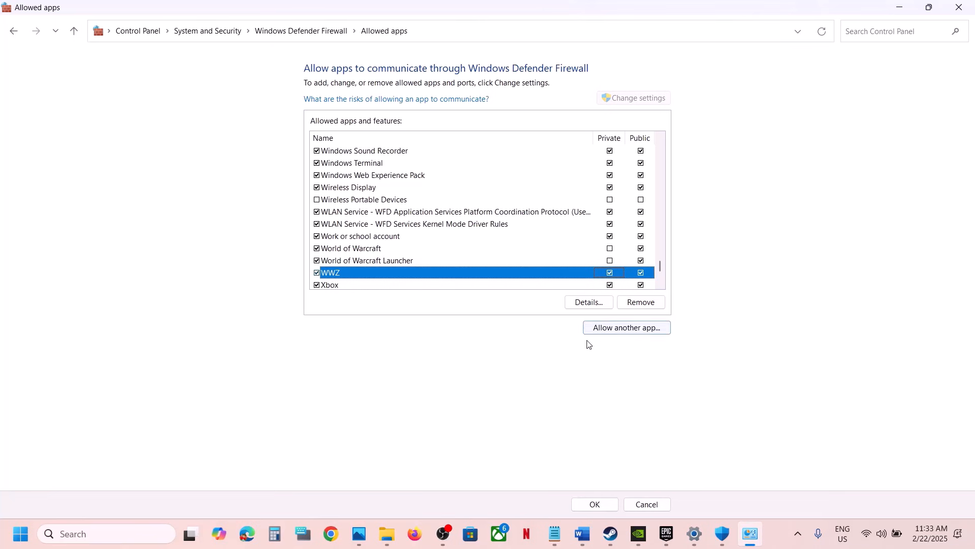
pyautogui.click(594, 504)
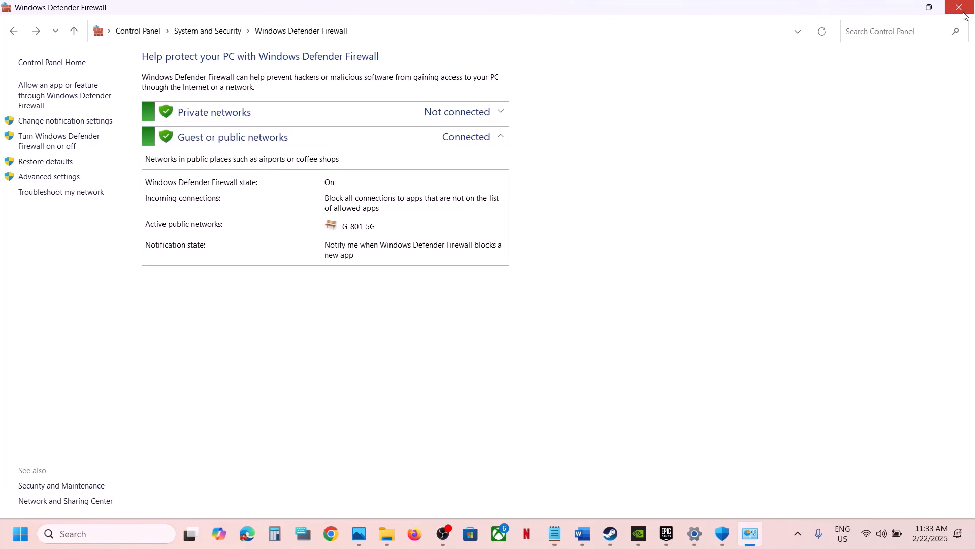
# - Close the Windows Defender Firewall, Windows Security and Settings windows to return to the Word document
pyautogui.click(961, 9)
pyautogui.click(962, 11)
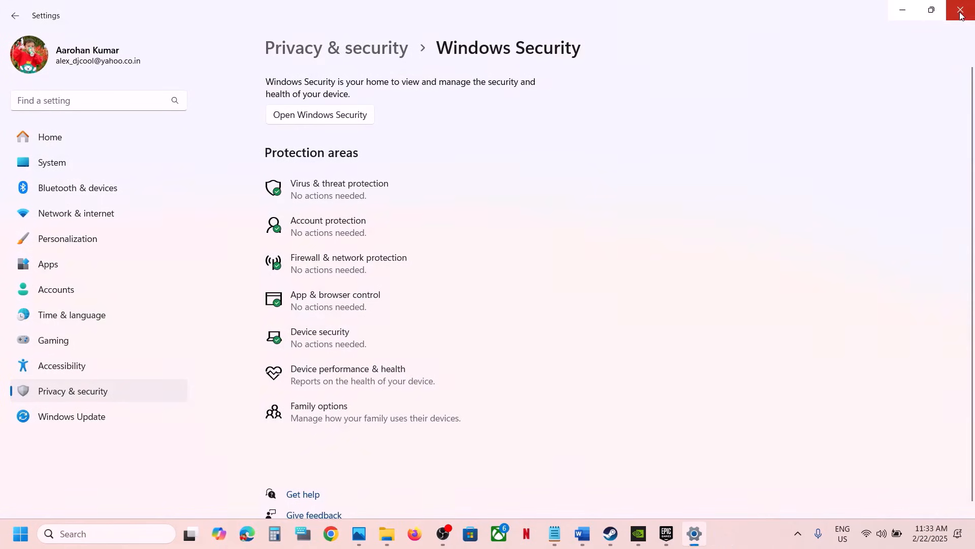
pyautogui.click(960, 10)
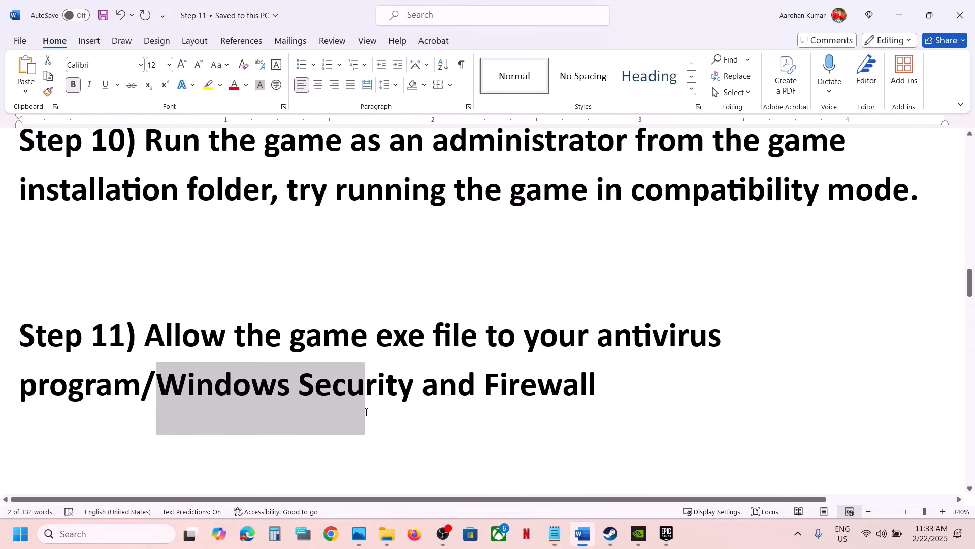
# - Highlight the instruction "Roll back Graphics driver" under Step 12 of the troubleshooting document
pyautogui.scroll(-3, 366, 412)
pyautogui.scroll(1, 366, 409)
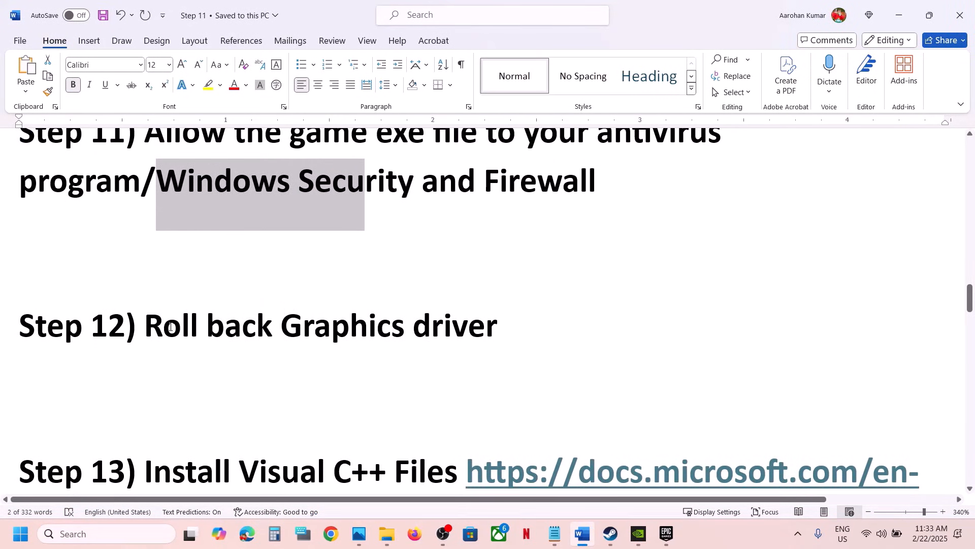
pyautogui.moveTo(170, 328); pyautogui.dragTo(495, 330)
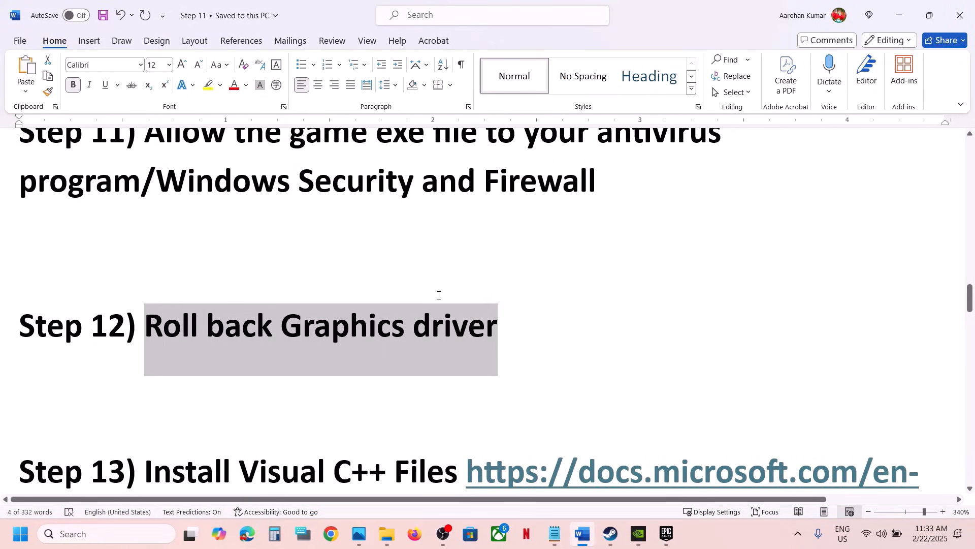
# - Copy the NVIDIA driver download link under Step 8 of the document and open it in Chrome
pyautogui.scroll(8, 438, 295)
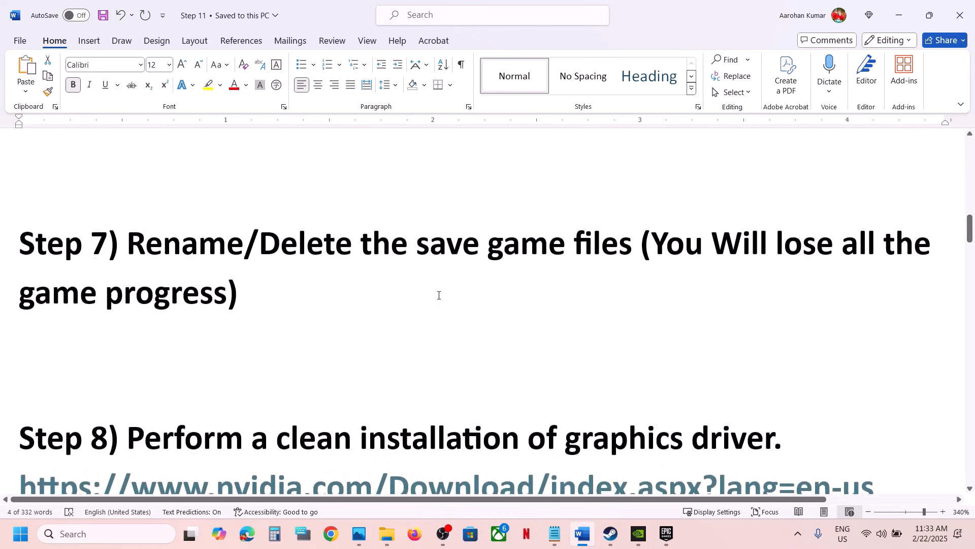
pyautogui.scroll(-3, 439, 295)
pyautogui.moveTo(874, 198); pyautogui.dragTo(19, 219)
pyautogui.hotkey('ctrl', 'c')
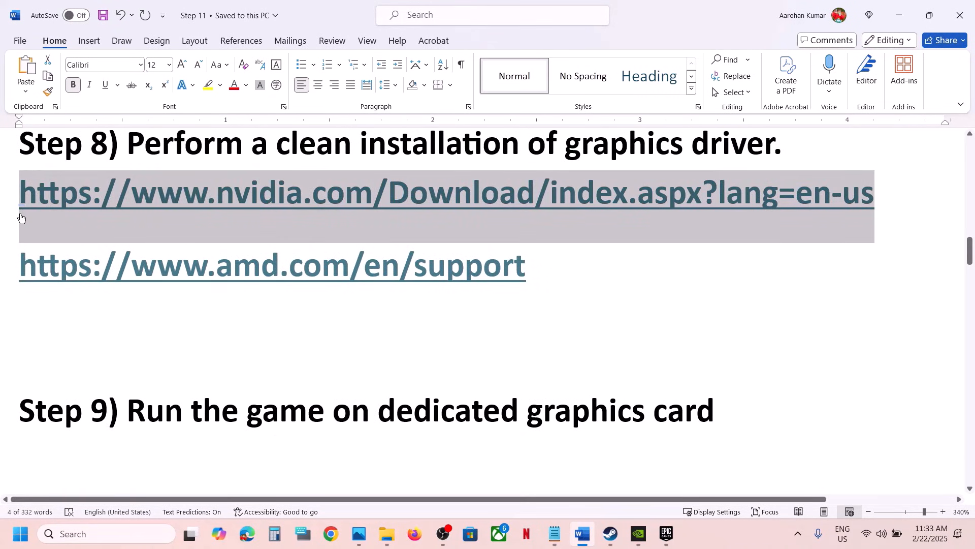
pyautogui.click(331, 543)
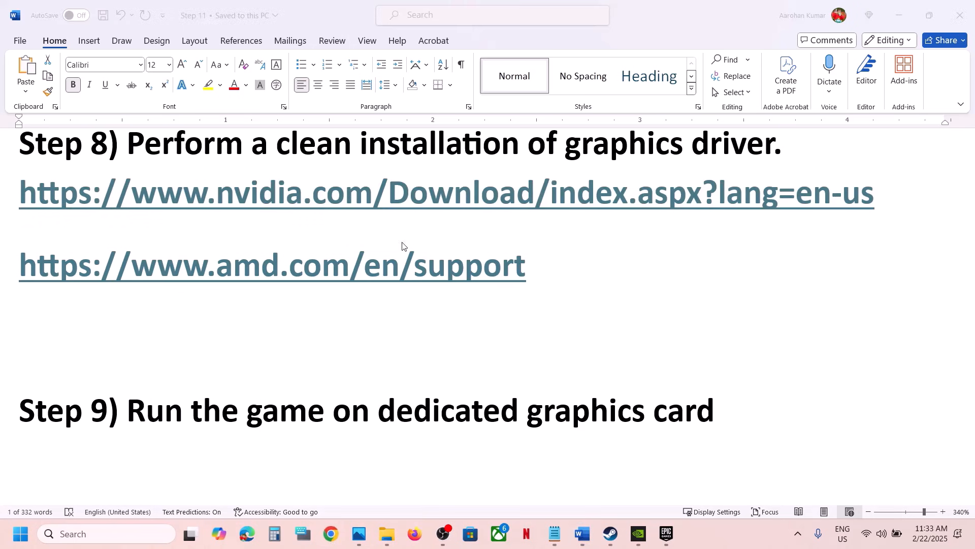
pyautogui.hotkey('ctrl', 'v')
pyautogui.press('Return')
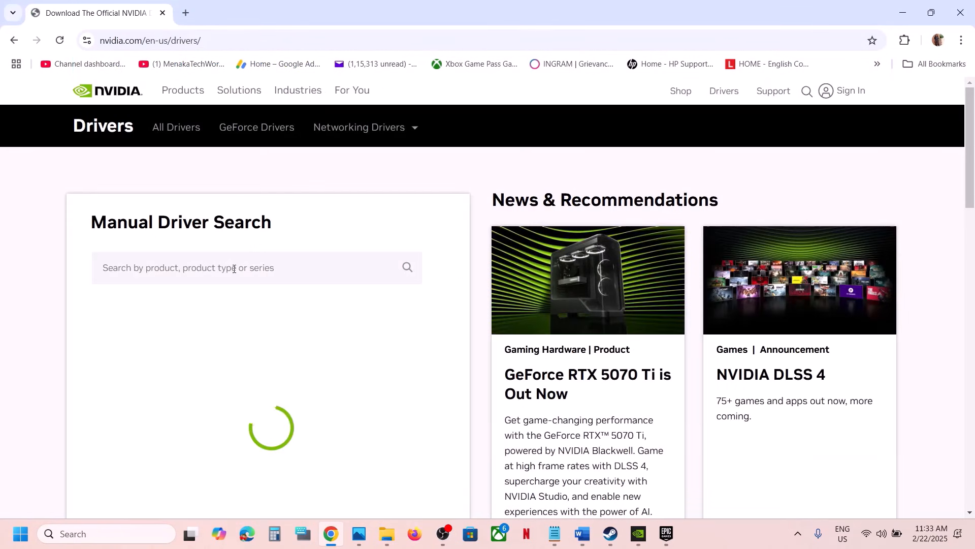
# - In the manual driver search, choose the GeForce category and the GeForce RTX 30 Series (Notebooks) product series
pyautogui.scroll(-2, 246, 274)
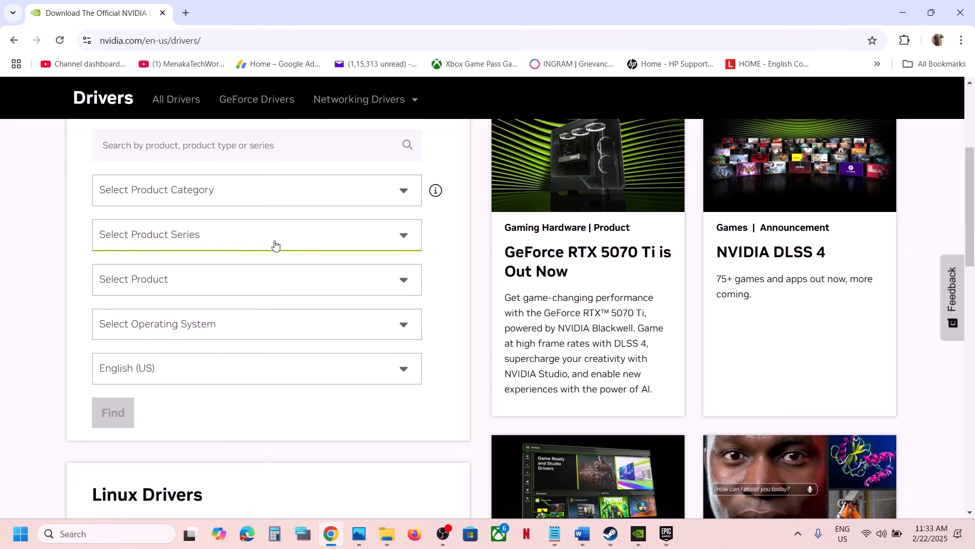
pyautogui.click(215, 207)
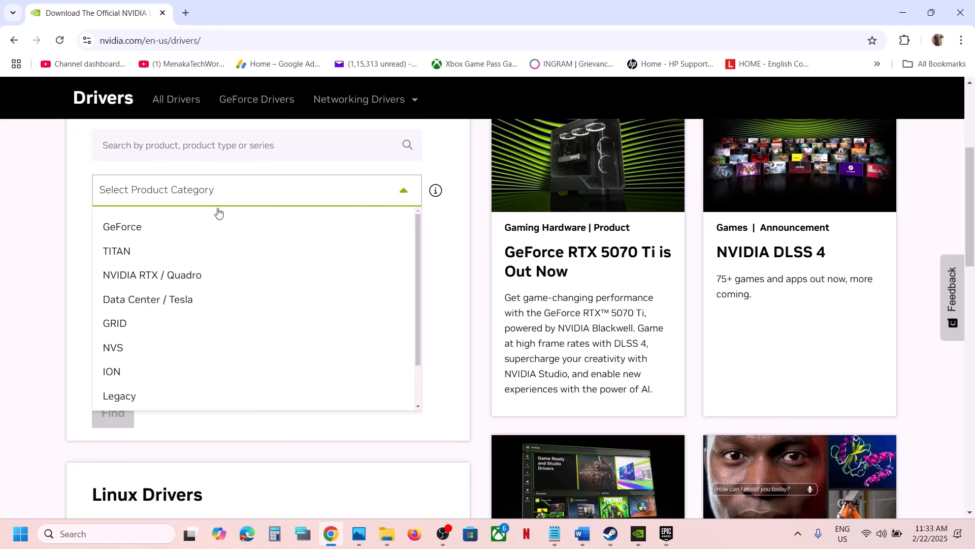
pyautogui.click(145, 233)
pyautogui.scroll(2, 185, 241)
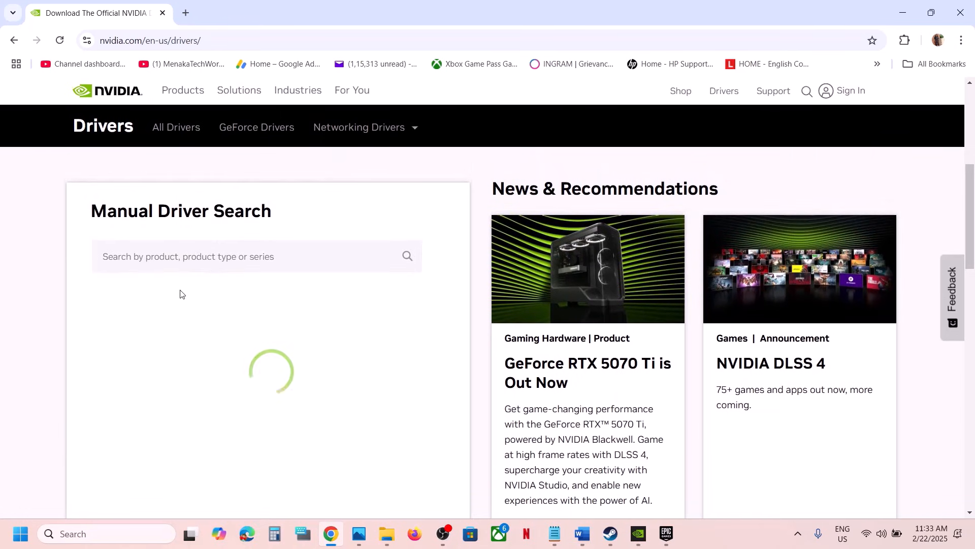
pyautogui.scroll(-2, 181, 294)
pyautogui.click(214, 230)
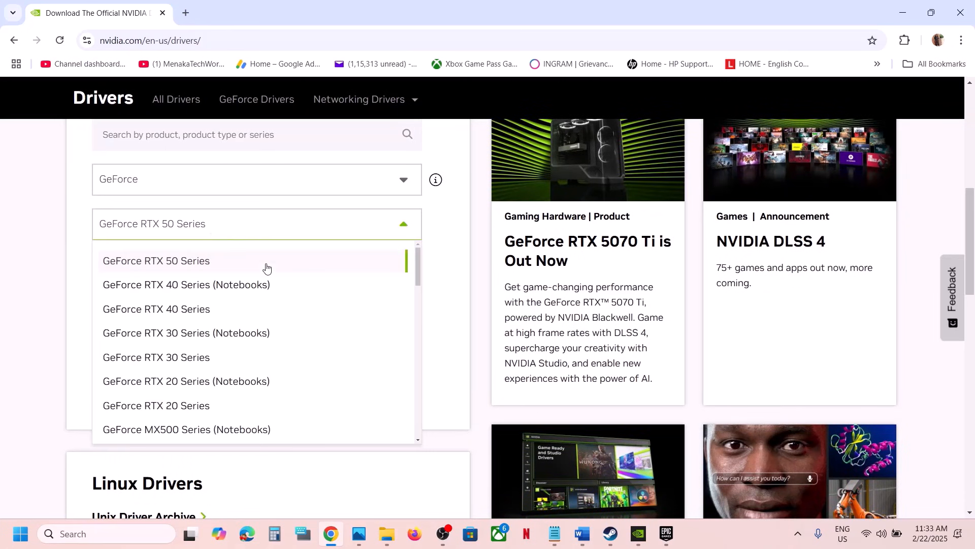
pyautogui.click(206, 340)
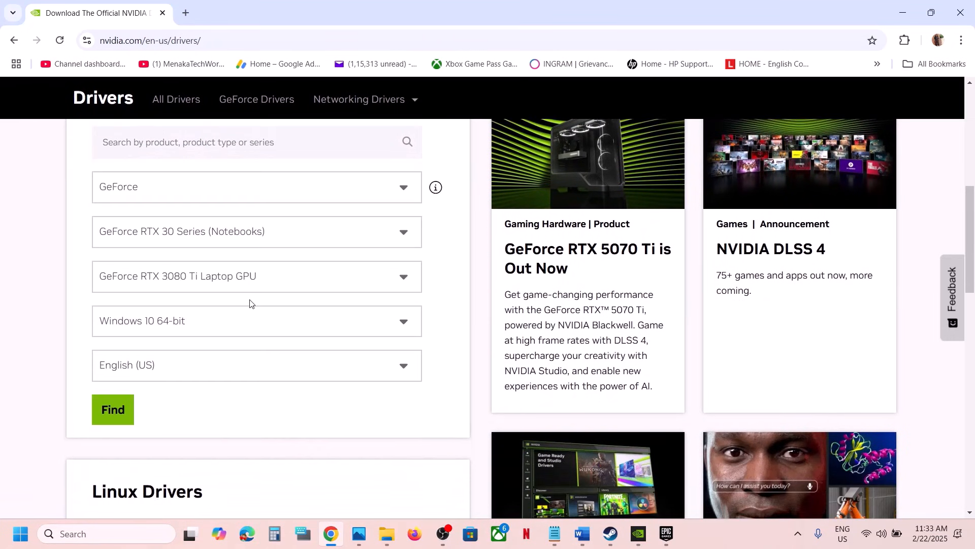
# - Choose GeForce RTX 3050 Laptop GPU and Windows 11, and search for matching drivers
pyautogui.click(201, 285)
pyautogui.scroll(-2, 229, 386)
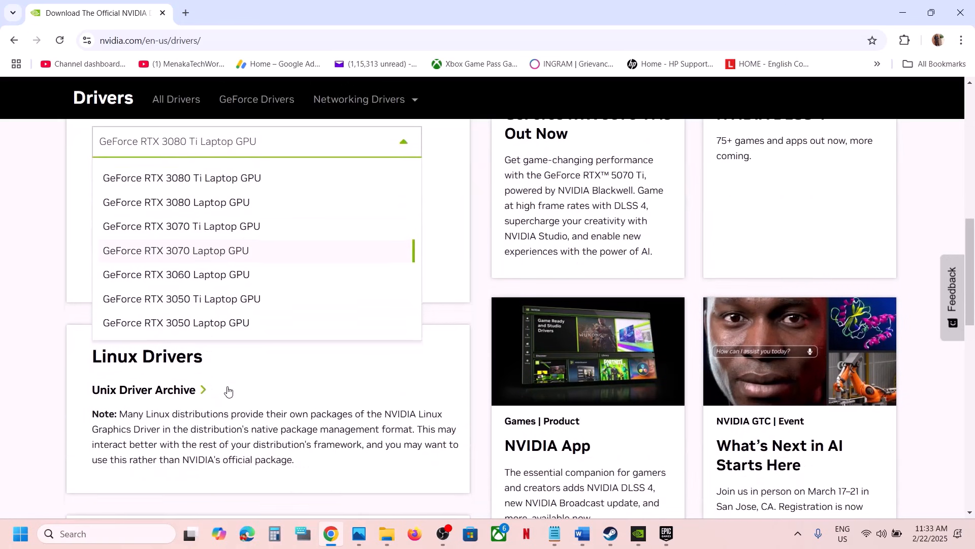
pyautogui.click(229, 323)
pyautogui.click(174, 188)
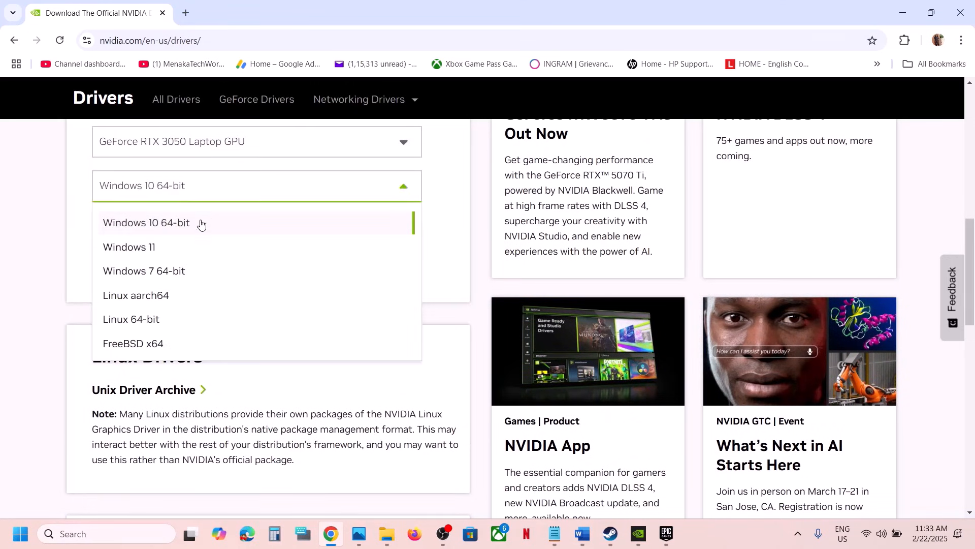
pyautogui.click(152, 246)
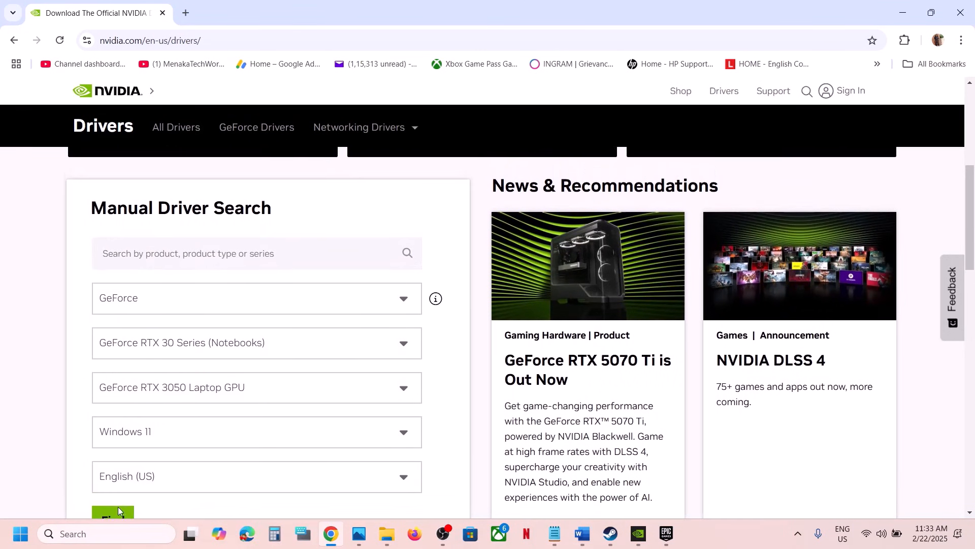
pyautogui.scroll(-2, 116, 503)
pyautogui.click(112, 411)
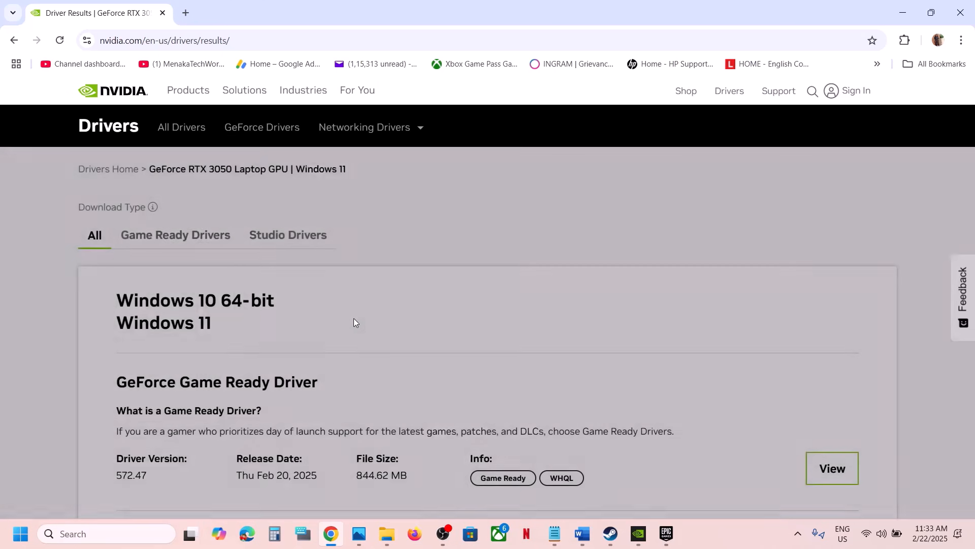
# - Expand the driver results to show more versions and return to the newest Game Ready driver
pyautogui.scroll(-7, 354, 322)
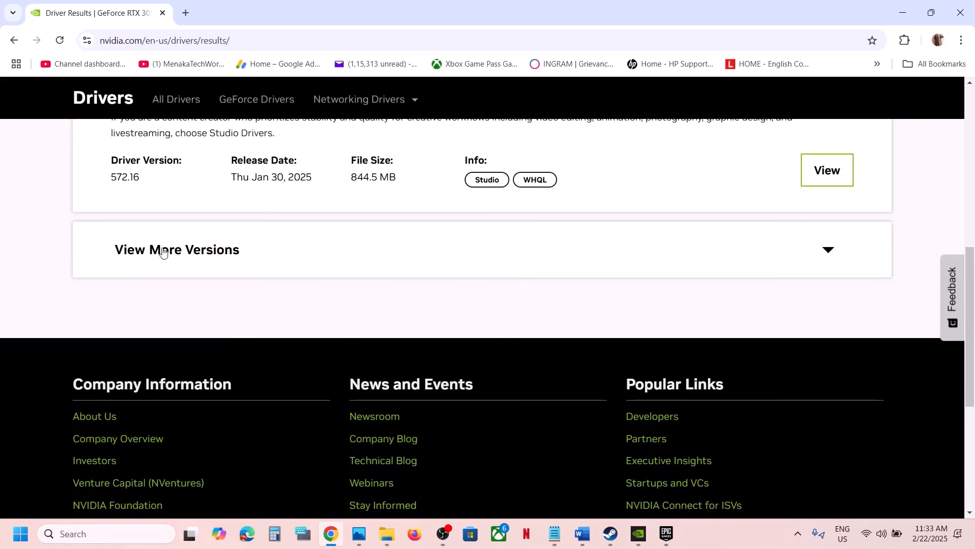
pyautogui.click(163, 250)
pyautogui.scroll(5, 162, 250)
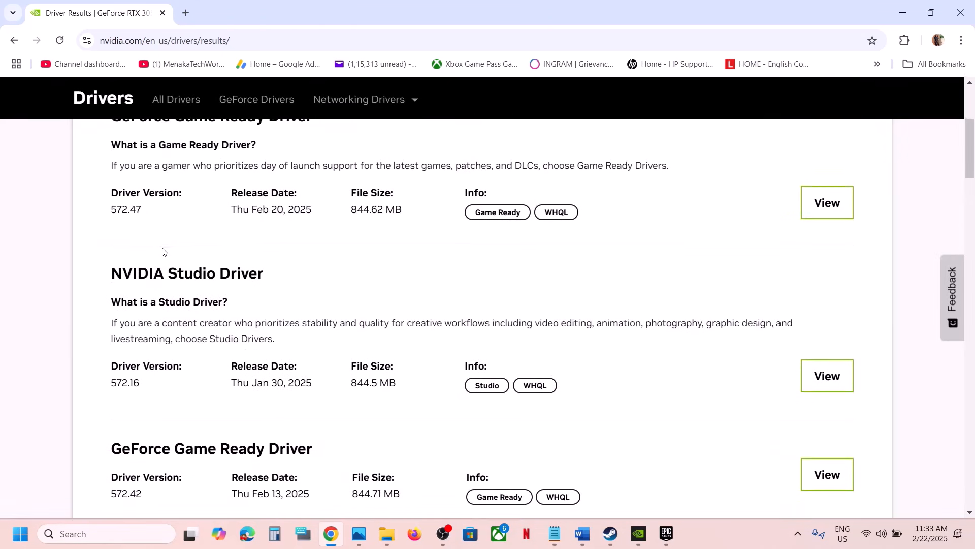
pyautogui.scroll(2, 163, 250)
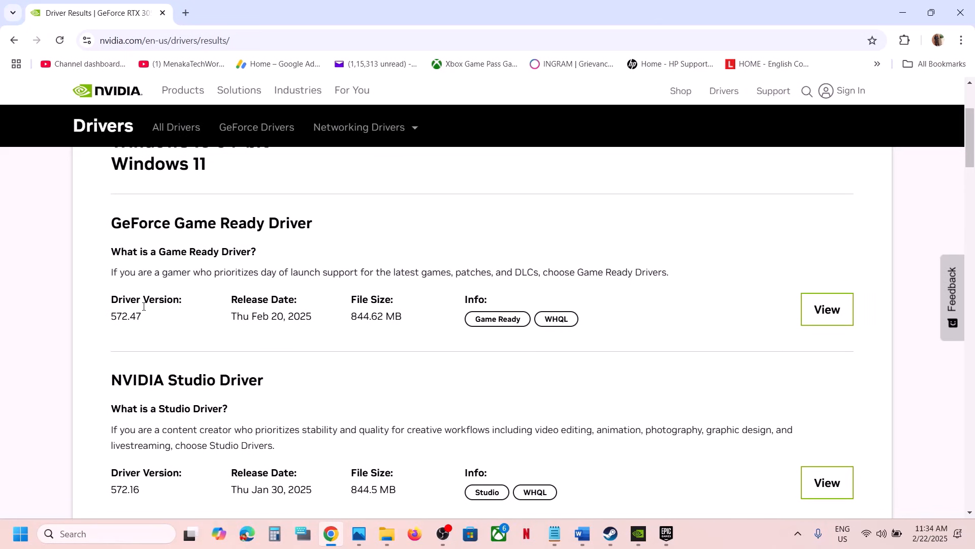
# - Compare the version numbers and release dates of the newest Game Ready driver and the older ones listed below it
pyautogui.moveTo(111, 316); pyautogui.dragTo(157, 319)
pyautogui.scroll(-4, 157, 318)
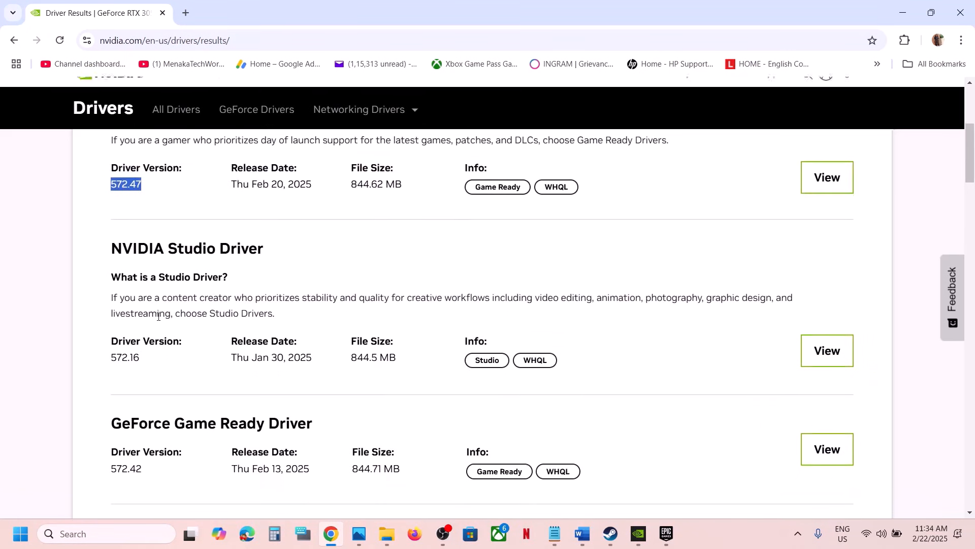
pyautogui.moveTo(109, 374); pyautogui.dragTo(133, 371)
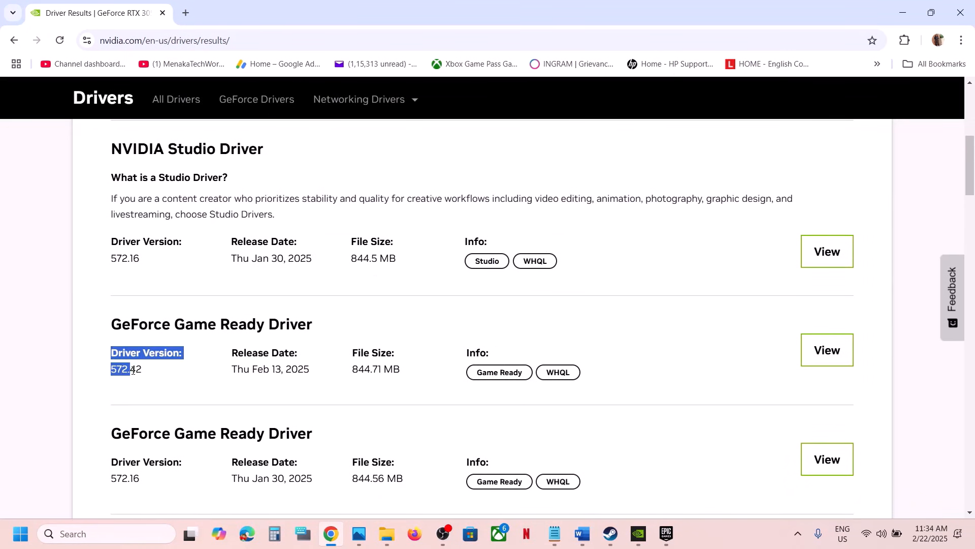
pyautogui.click(142, 374)
pyautogui.scroll(-3, 142, 374)
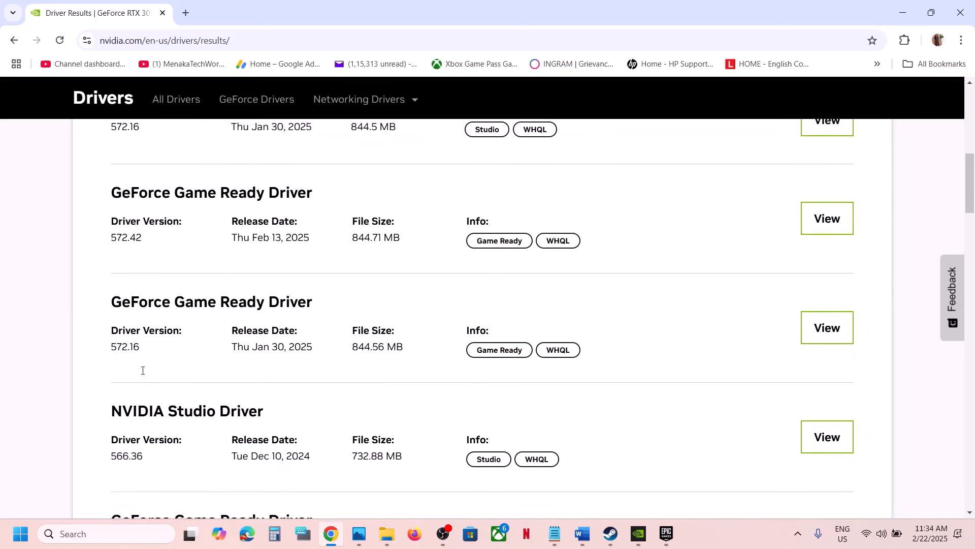
pyautogui.scroll(-1, 150, 360)
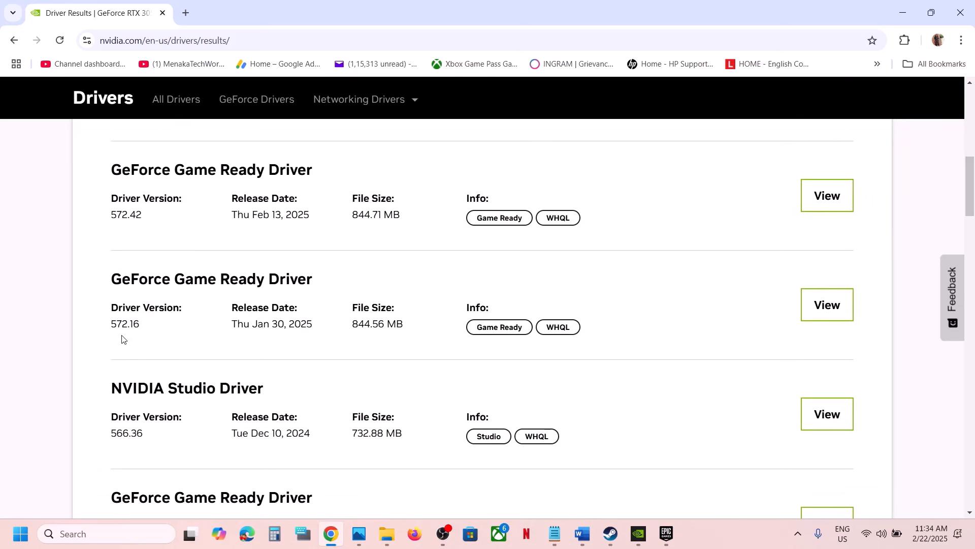
pyautogui.moveTo(112, 331); pyautogui.dragTo(174, 331)
pyautogui.scroll(-2, 174, 331)
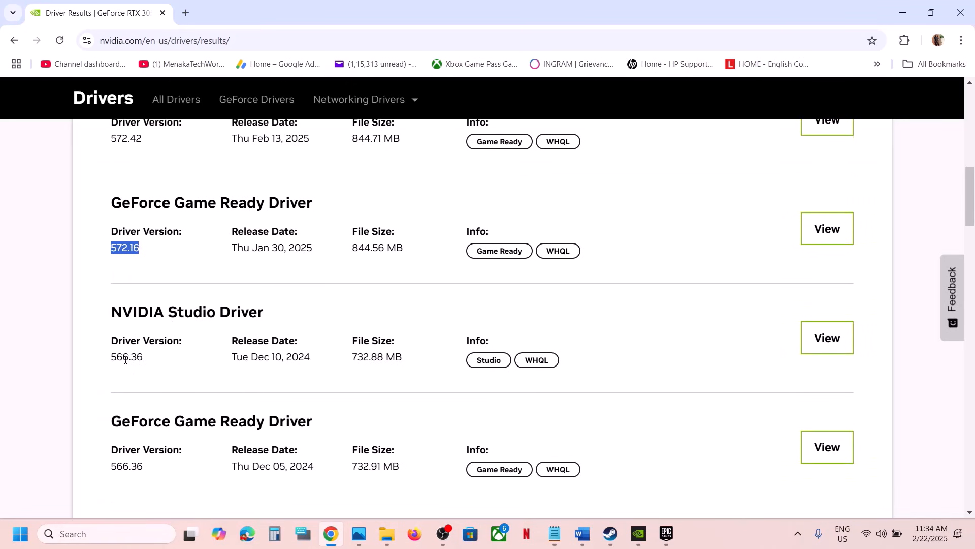
pyautogui.scroll(-1, 124, 411)
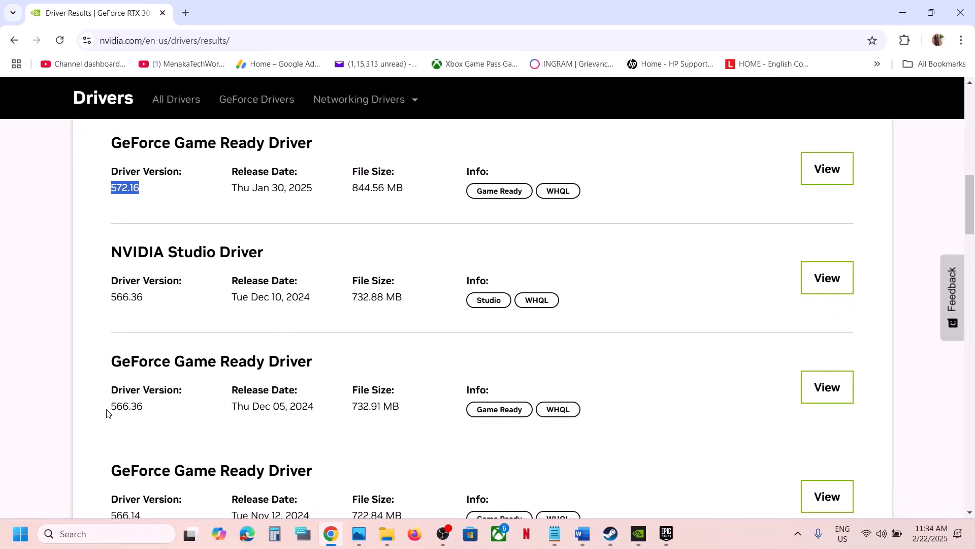
pyautogui.moveTo(106, 412); pyautogui.dragTo(162, 408)
pyautogui.click(163, 409)
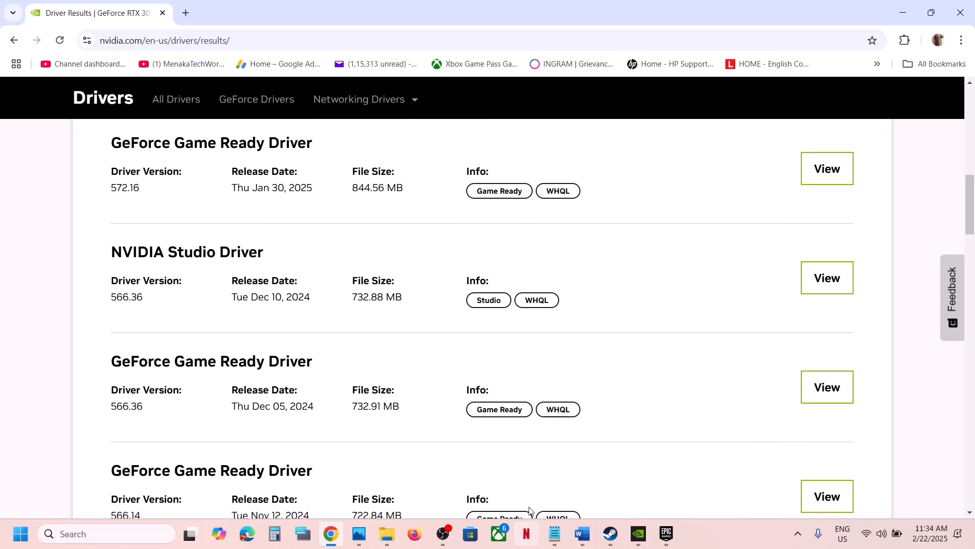
# - Find the AMD support link under Step 8 of the Word notes and open amd.com/en/support in Chrome
pyautogui.click(579, 536)
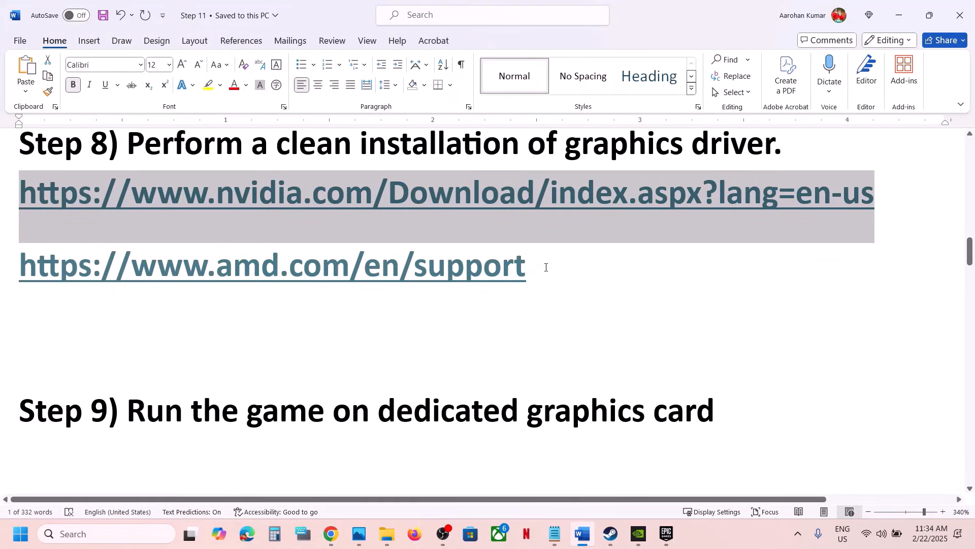
pyautogui.moveTo(546, 267); pyautogui.dragTo(20, 269)
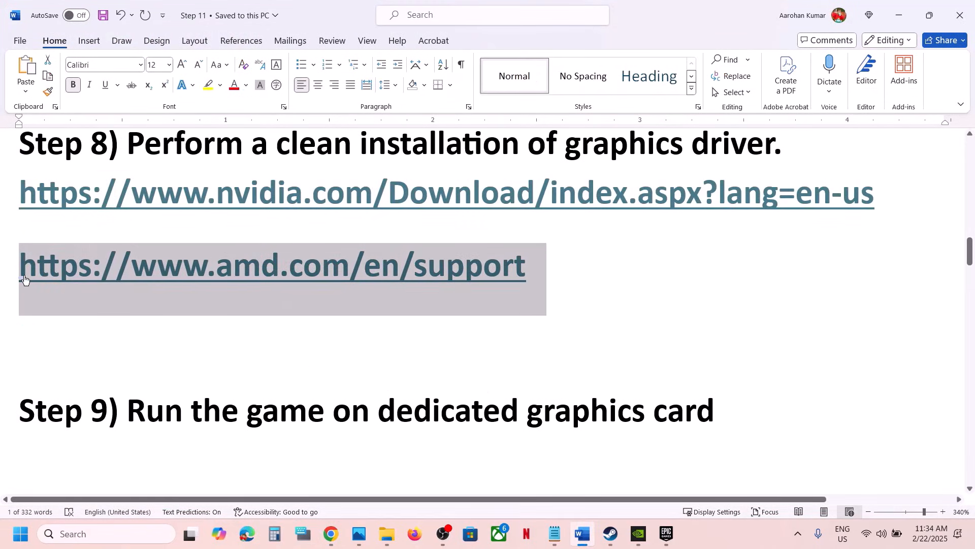
pyautogui.click(331, 537)
pyautogui.click(246, 40)
pyautogui.write('amd.com/en/support/download/drivers.html')
pyautogui.press('Return')
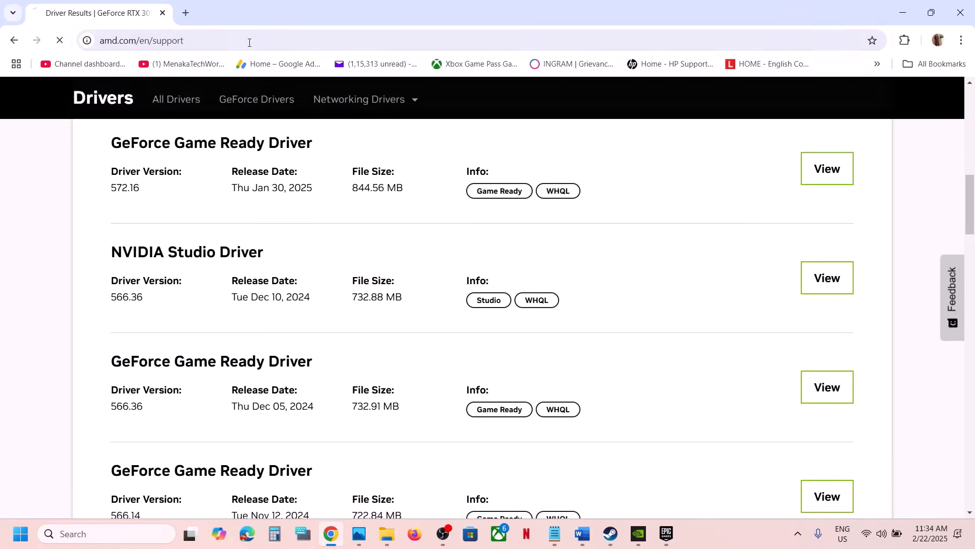
# - Browse AMD drivers by product for Graphics, Radeon RX, Radeon RX 7000 Series, AMD Radeon RX 7900 XT, and submit the selection
pyautogui.scroll(-2, 345, 311)
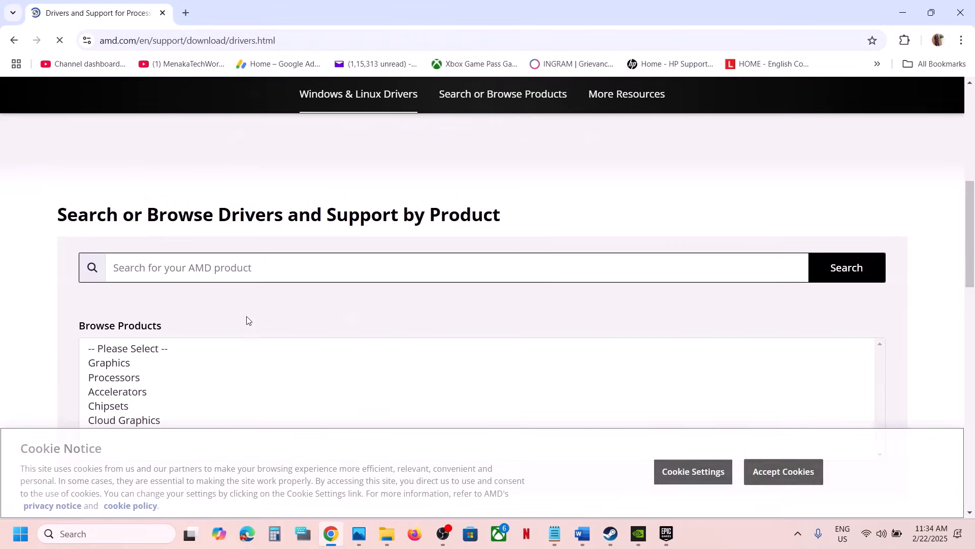
pyautogui.click(140, 363)
pyautogui.scroll(-3, 153, 253)
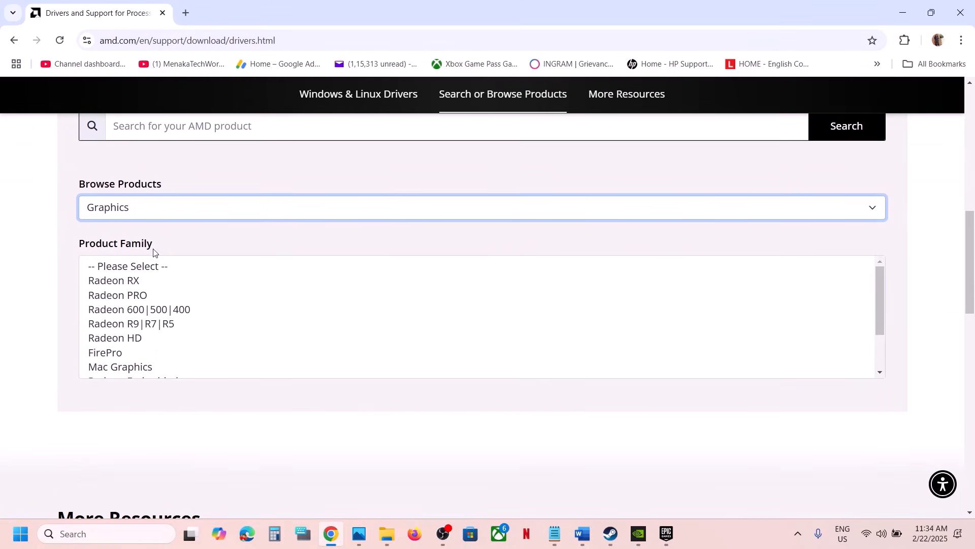
pyautogui.click(130, 281)
pyautogui.click(169, 340)
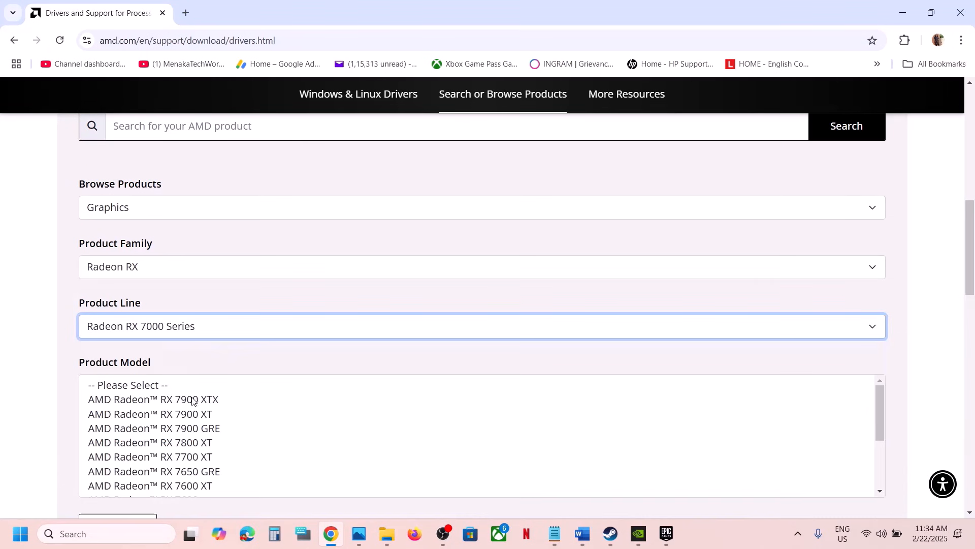
pyautogui.click(179, 413)
pyautogui.scroll(-3, 179, 412)
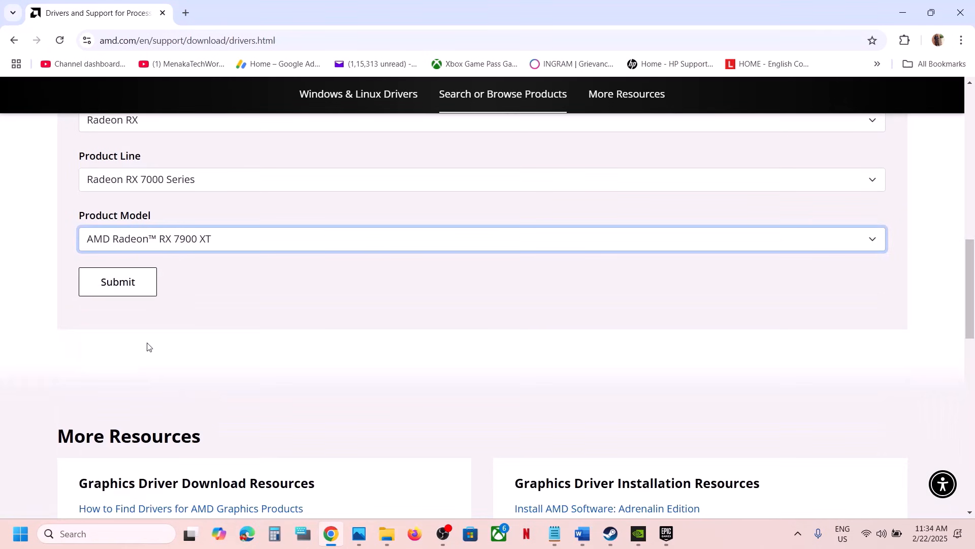
pyautogui.click(126, 285)
# - Open the previous driver versions for the RX 7900 XT and expand the Windows 11 - 64-Bit Edition list
pyautogui.scroll(-5, 243, 334)
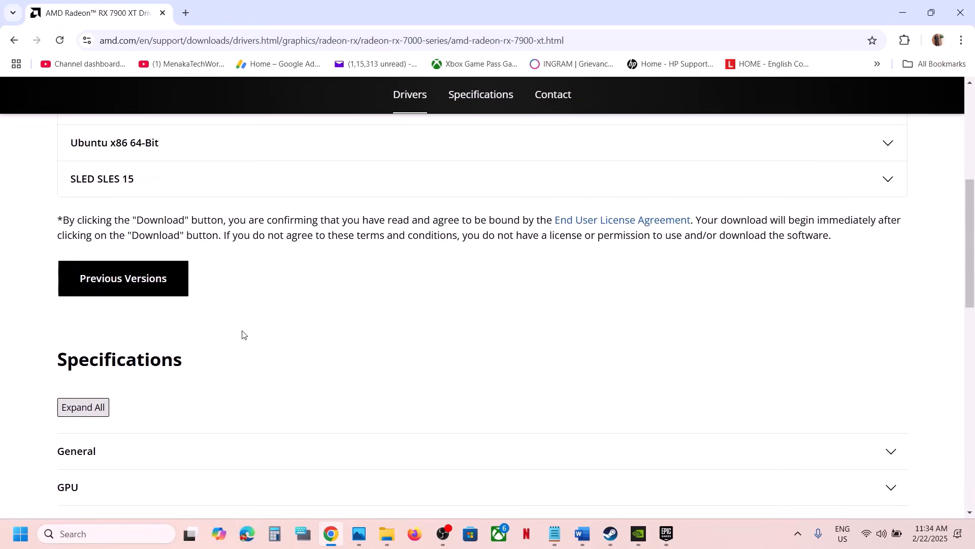
pyautogui.click(158, 289)
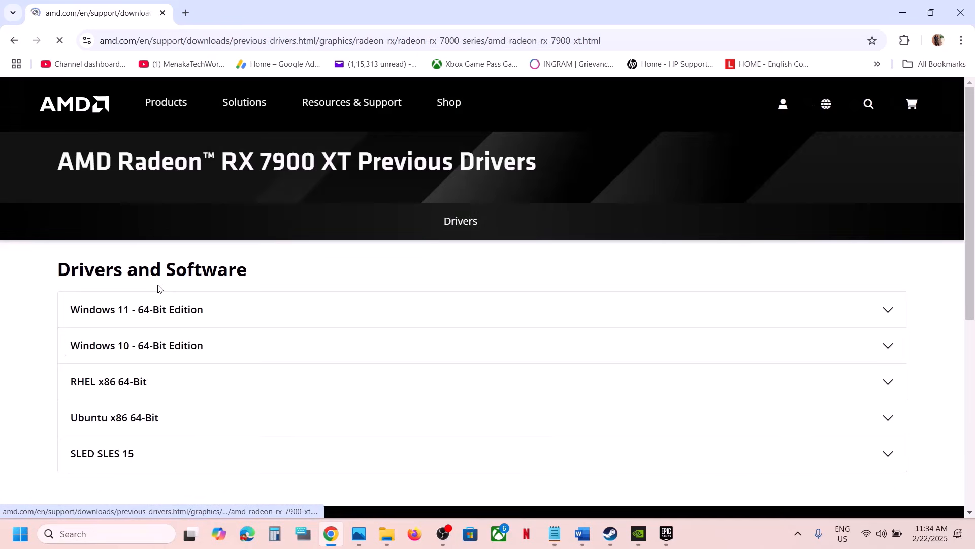
pyautogui.scroll(-2, 163, 214)
pyautogui.click(162, 213)
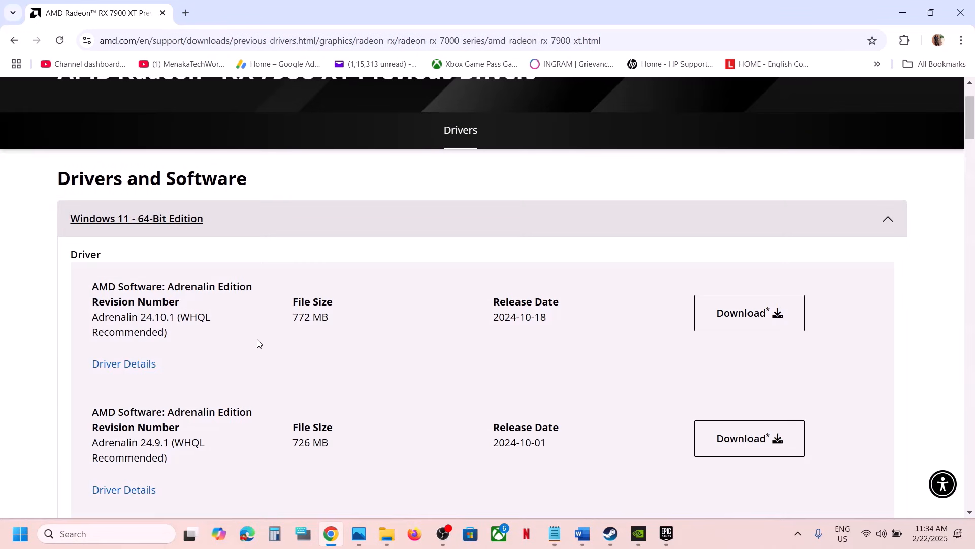
# - Compare the revision numbers of the two newest Adrenalin Edition drivers in the Windows 11 list
pyautogui.scroll(-2, 257, 342)
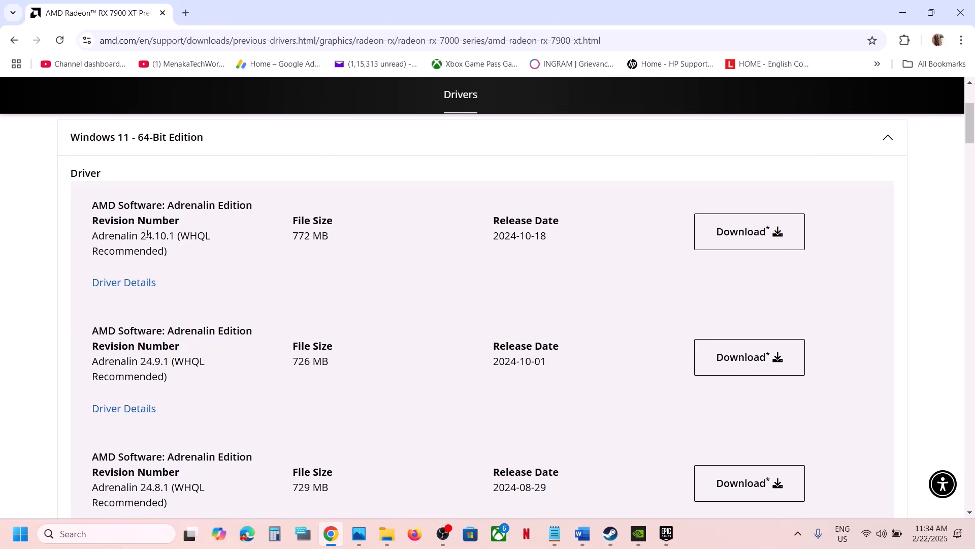
pyautogui.moveTo(148, 234); pyautogui.dragTo(176, 237)
pyautogui.moveTo(137, 366); pyautogui.dragTo(190, 365)
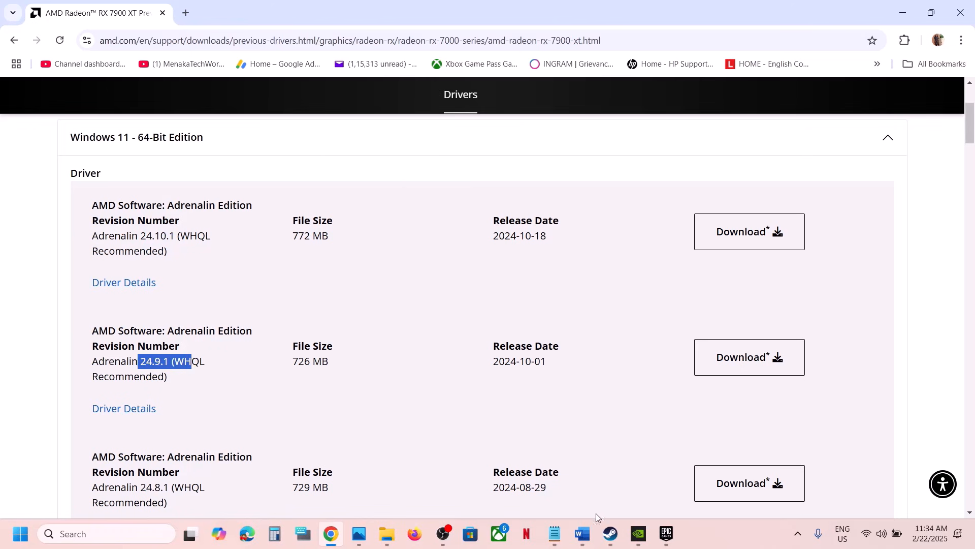
# - Switch to the Word notes and select the Visual C++ Files link under Step 13
pyautogui.click(583, 534)
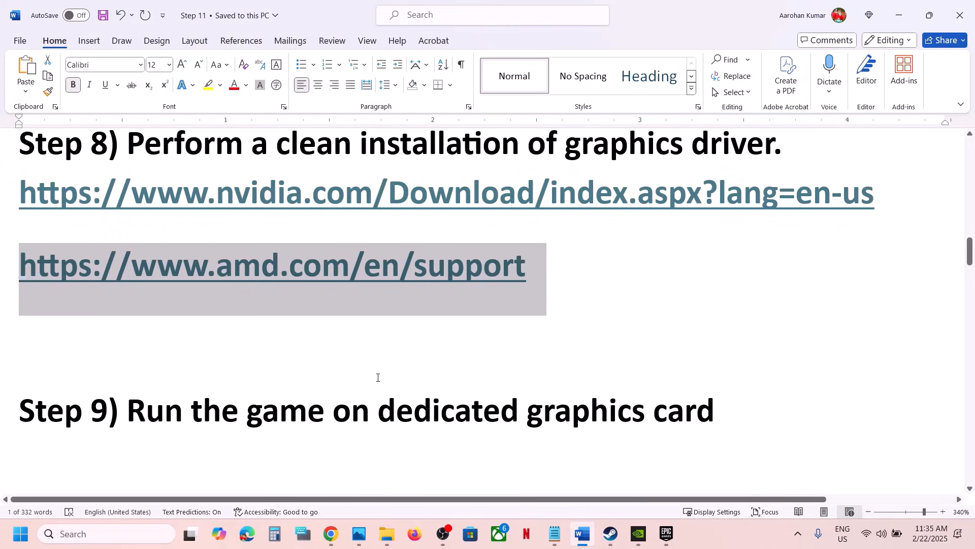
pyautogui.scroll(-15, 377, 376)
pyautogui.scroll(3, 377, 377)
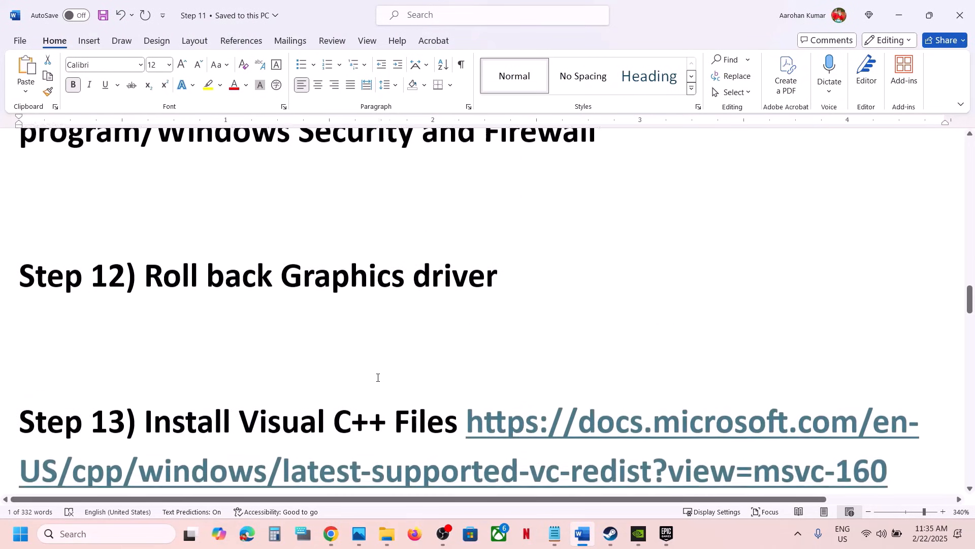
pyautogui.scroll(-2, 377, 377)
pyautogui.moveTo(891, 370); pyautogui.dragTo(467, 337)
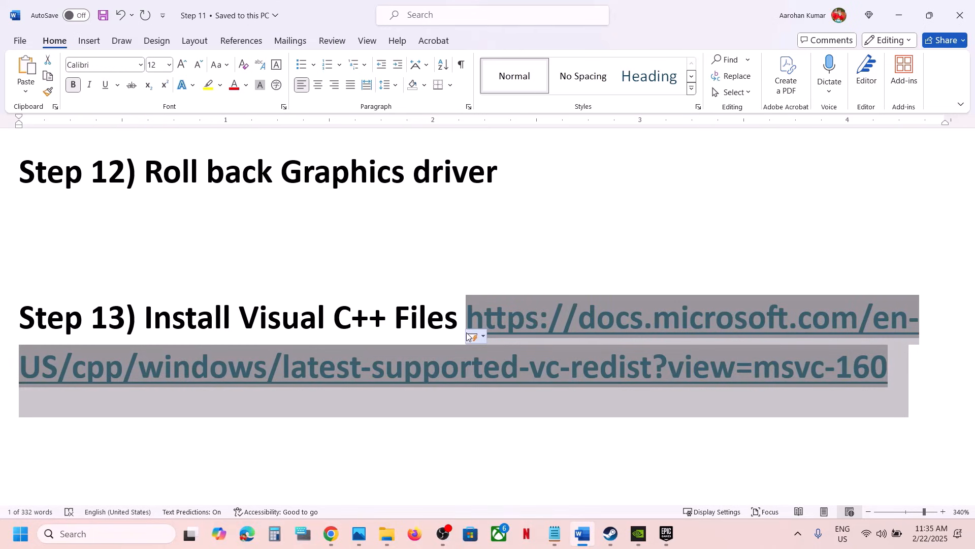
# - Open the Visual C++ Redistributable latest supported downloads page in a new Chrome tab
pyautogui.click(331, 533)
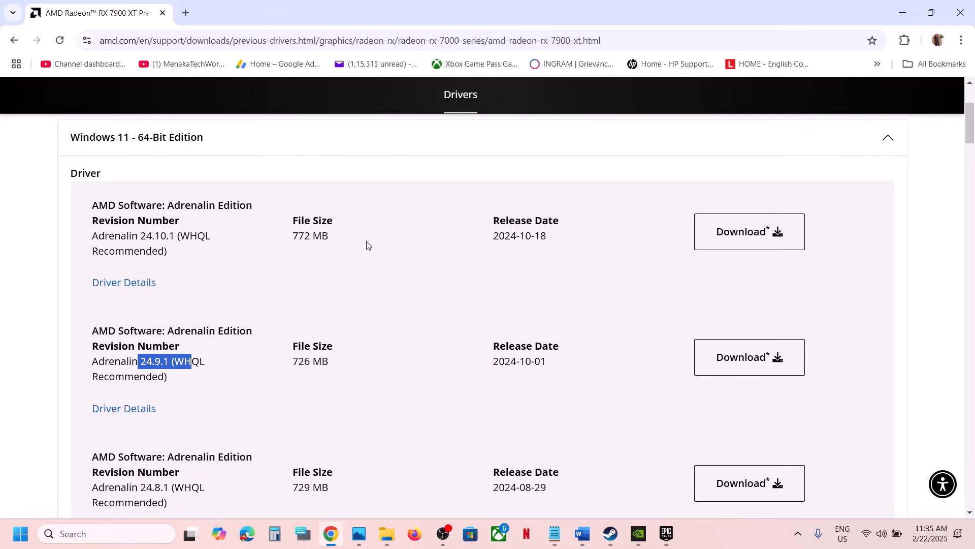
pyautogui.click(186, 13)
pyautogui.write('https://learn.microsoft.com/en-us/cpp/windows/latest-supported-vc-redist?view=msvc-160')
pyautogui.press('Return')
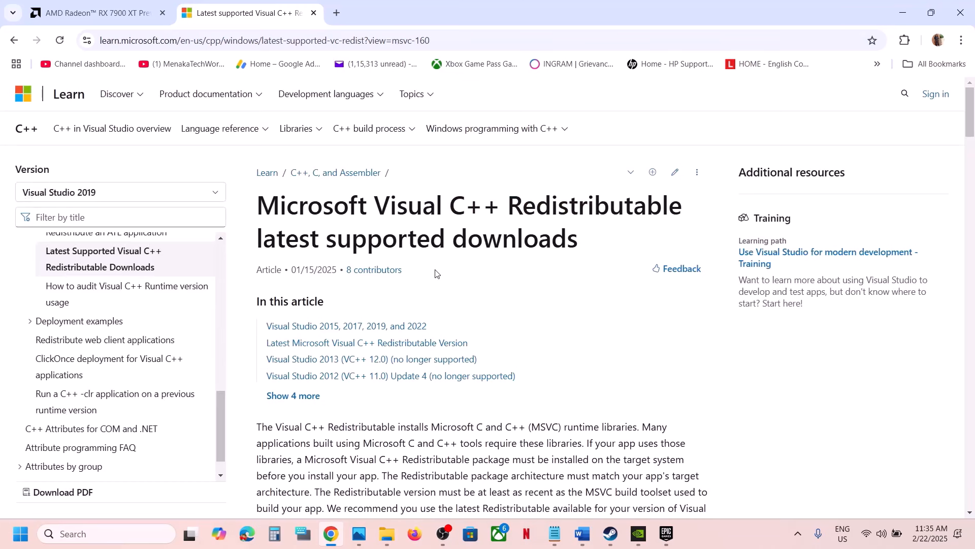
# - Download the latest x86 Visual C++ Redistributable (vc_redist.x86.exe), run it and start the repair
pyautogui.scroll(-5, 373, 311)
pyautogui.moveTo(318, 333); pyautogui.dragTo(594, 337)
pyautogui.scroll(-10, 461, 339)
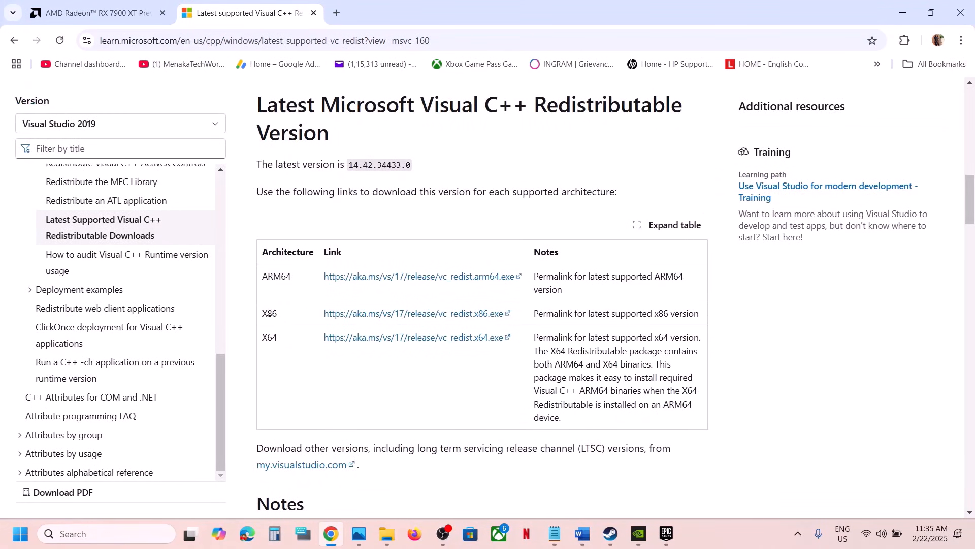
pyautogui.moveTo(273, 335); pyautogui.dragTo(274, 323)
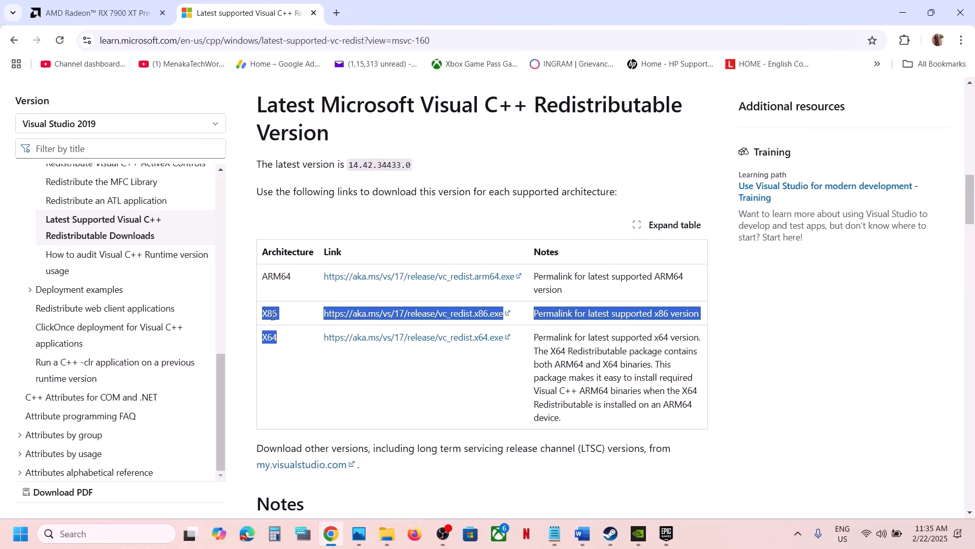
pyautogui.doubleClick(271, 314)
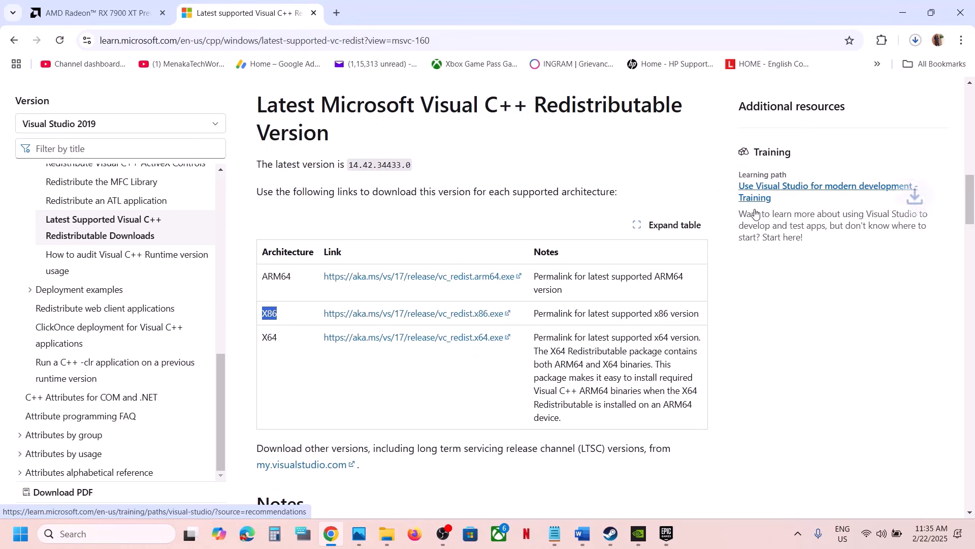
pyautogui.click(808, 83)
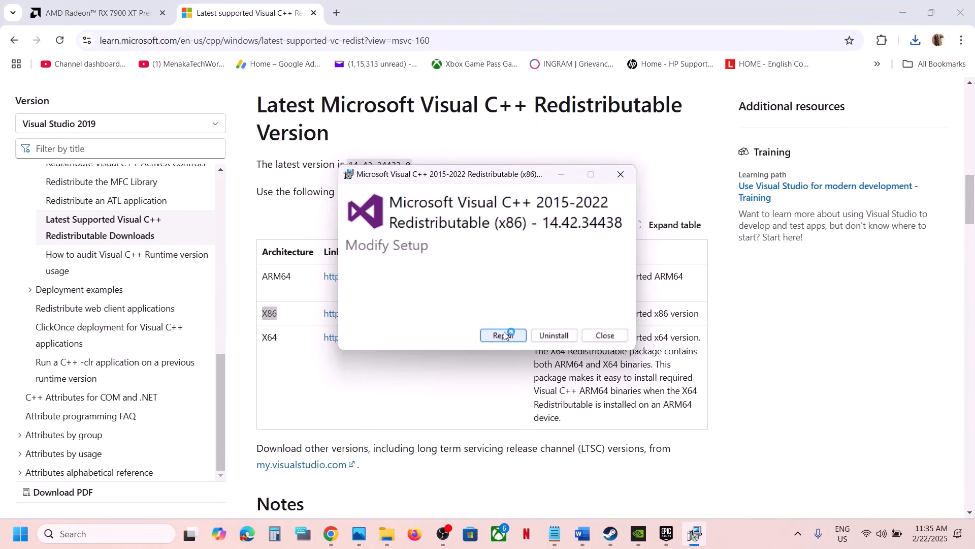
pyautogui.click(500, 334)
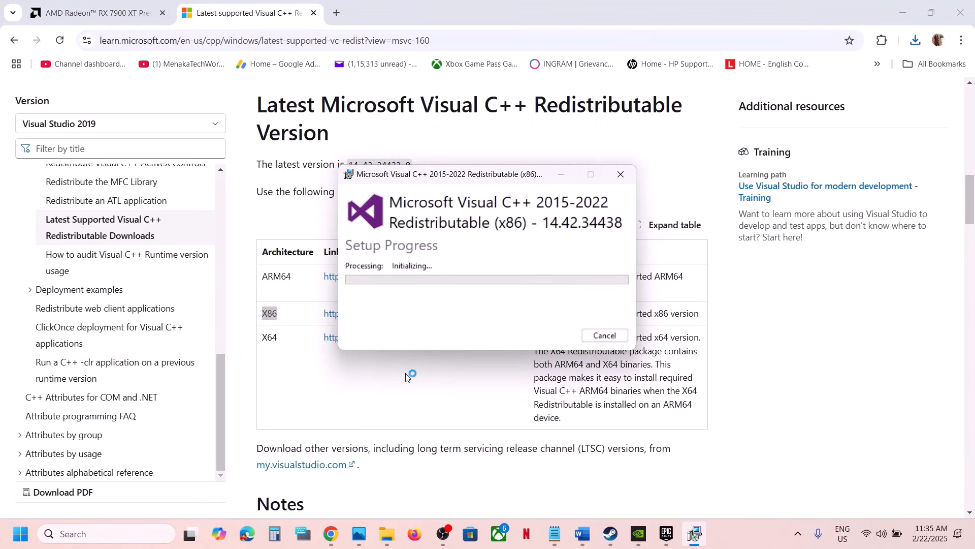
# - Download the latest X64 Visual C++ Redistributable (vc_redist.x64.exe), run it and start the repair
pyautogui.click(264, 340)
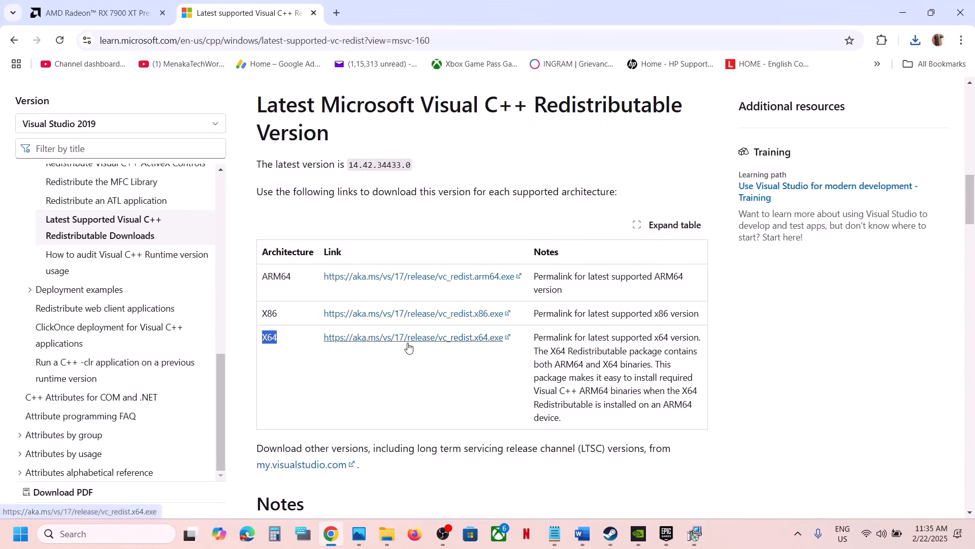
pyautogui.click(914, 43)
pyautogui.click(808, 102)
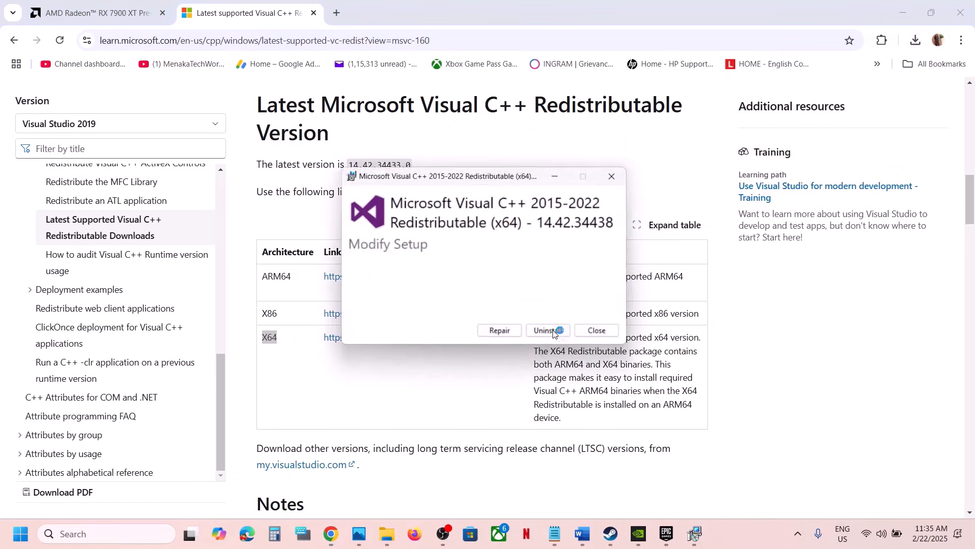
pyautogui.click(504, 335)
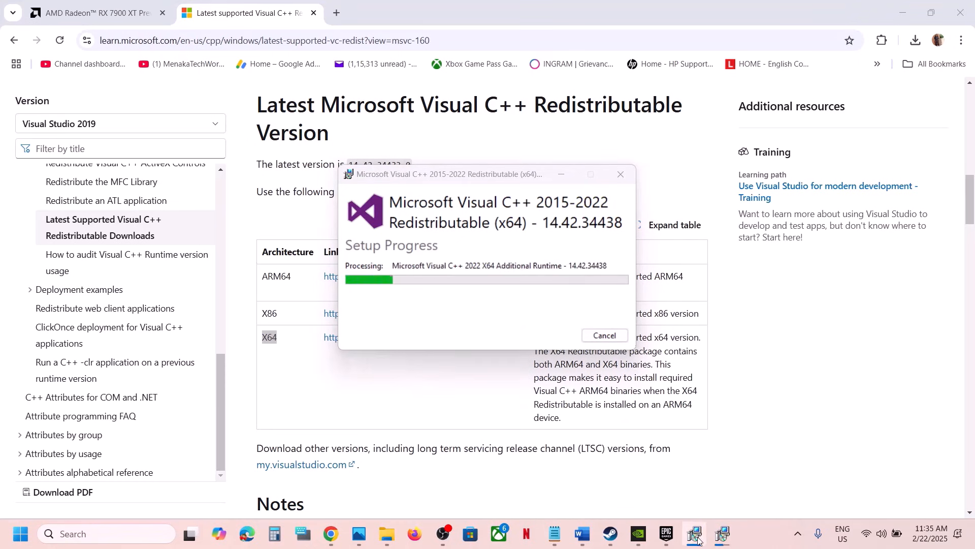
# - Separate the overlapping x86 and x64 redistributable setup windows and close both
pyautogui.moveTo(515, 182); pyautogui.dragTo(813, 190)
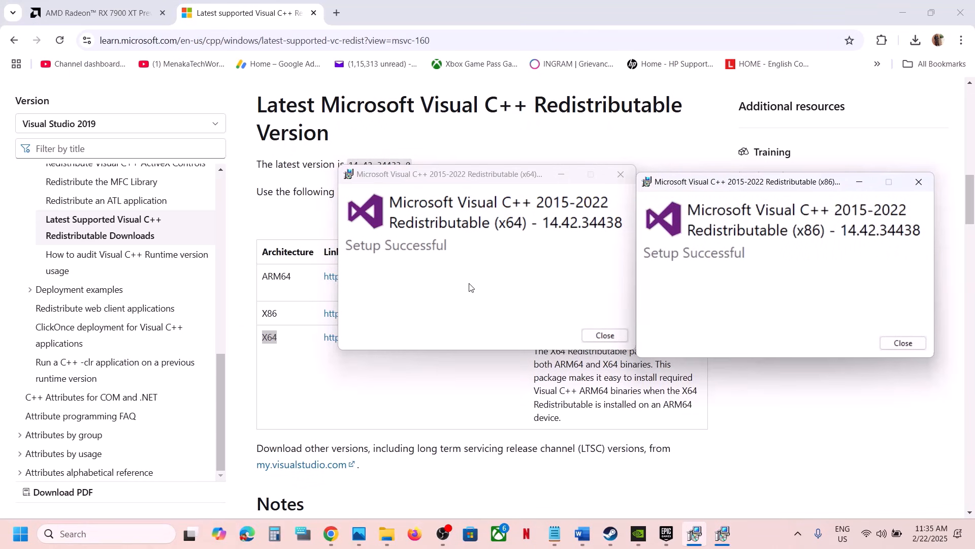
pyautogui.click(604, 335)
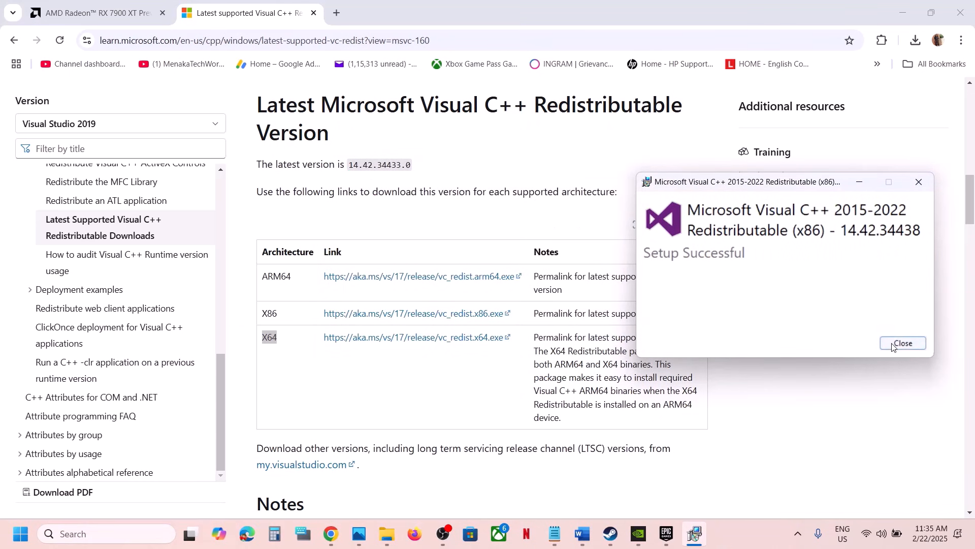
pyautogui.click(900, 343)
pyautogui.click(30, 529)
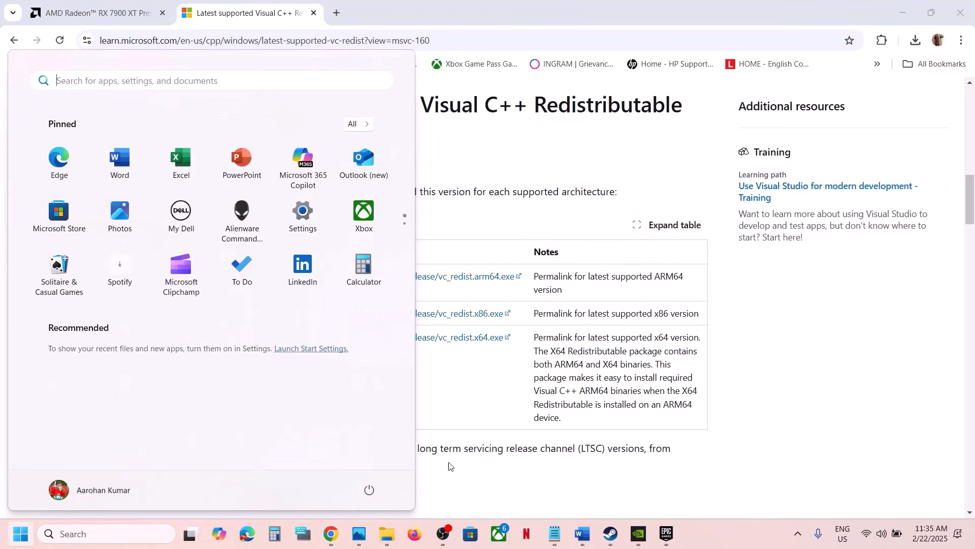
pyautogui.click(369, 489)
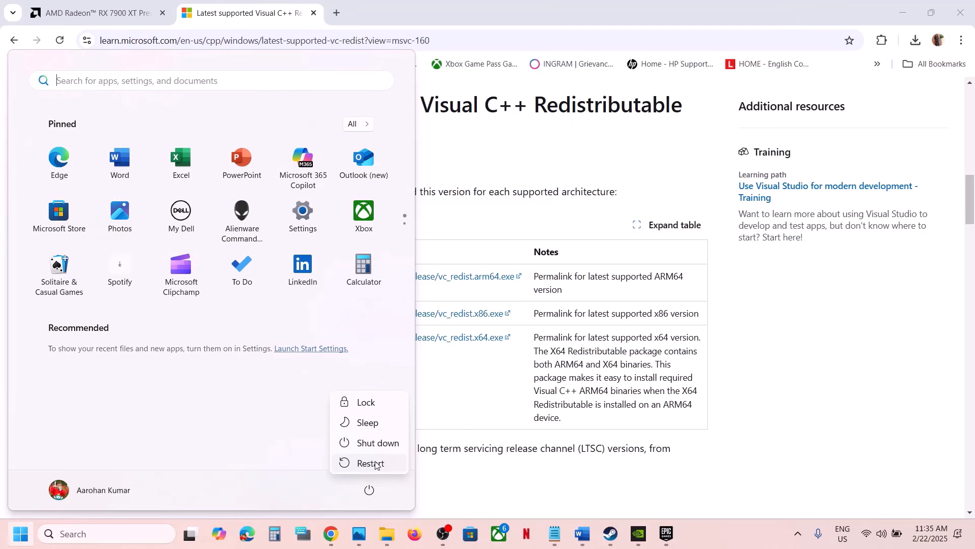
pyautogui.click(673, 484)
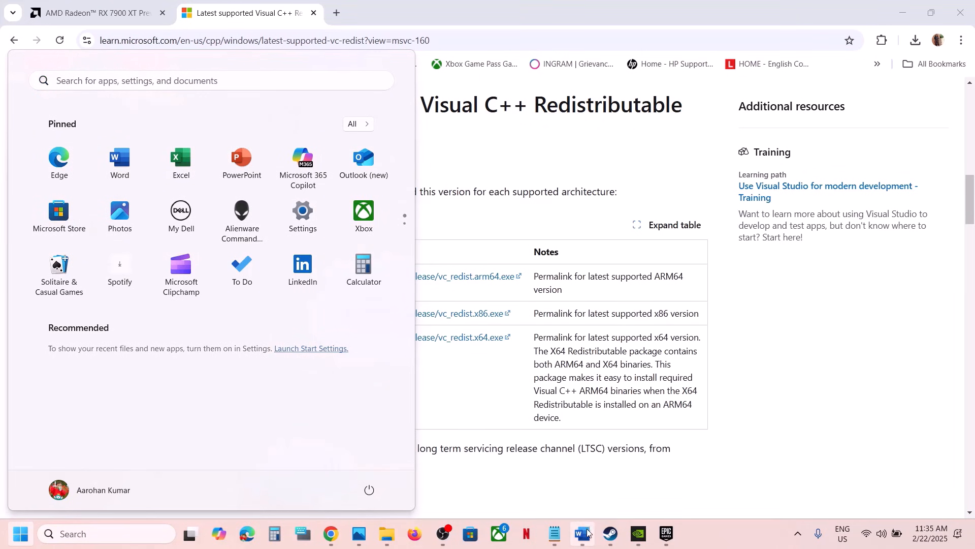
# - Copy the text "AMD 25.1.1 Optional Update" from Step 14 of the Word notes
pyautogui.click(582, 533)
pyautogui.scroll(-4, 348, 390)
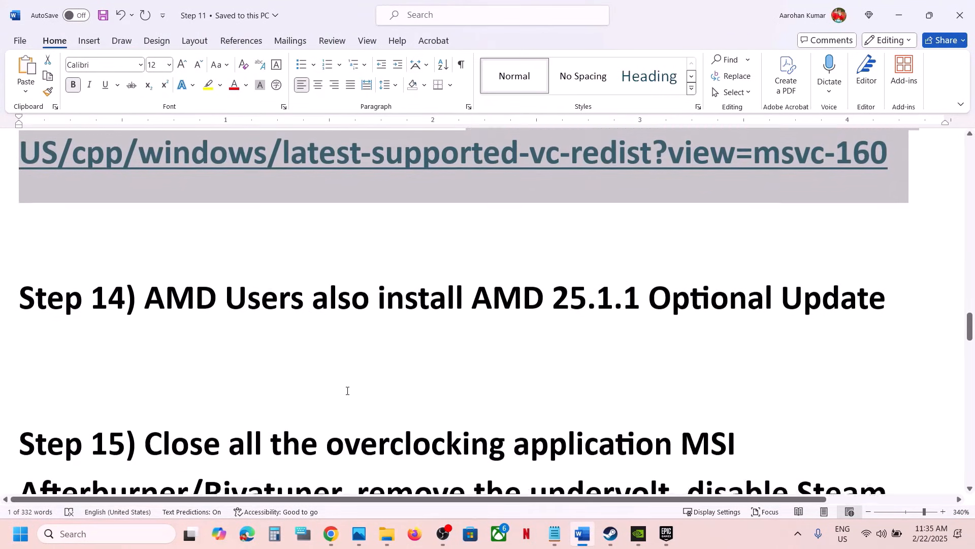
pyautogui.scroll(2, 347, 391)
pyautogui.moveTo(146, 375); pyautogui.dragTo(716, 378)
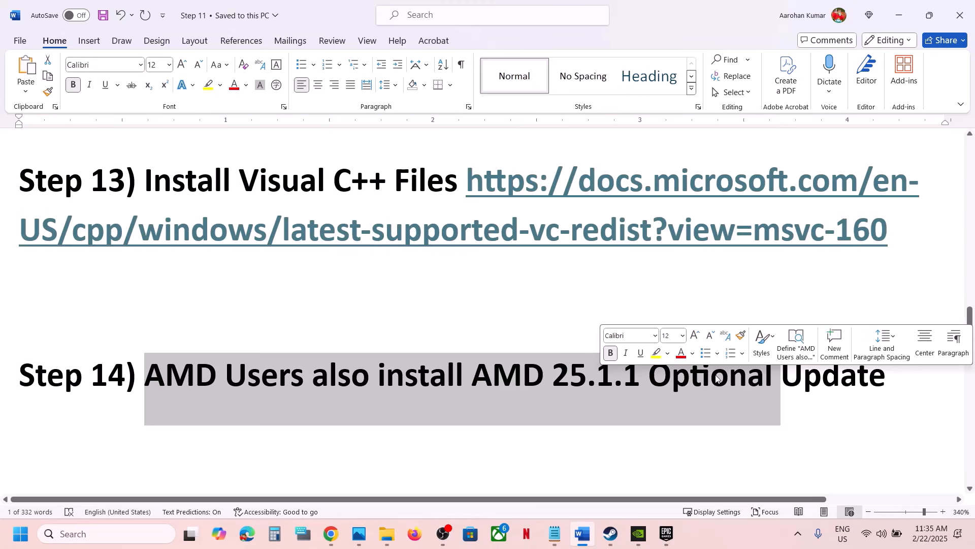
pyautogui.click(717, 378)
pyautogui.moveTo(898, 373); pyautogui.dragTo(516, 375)
pyautogui.hotkey('ctrl', 'c')
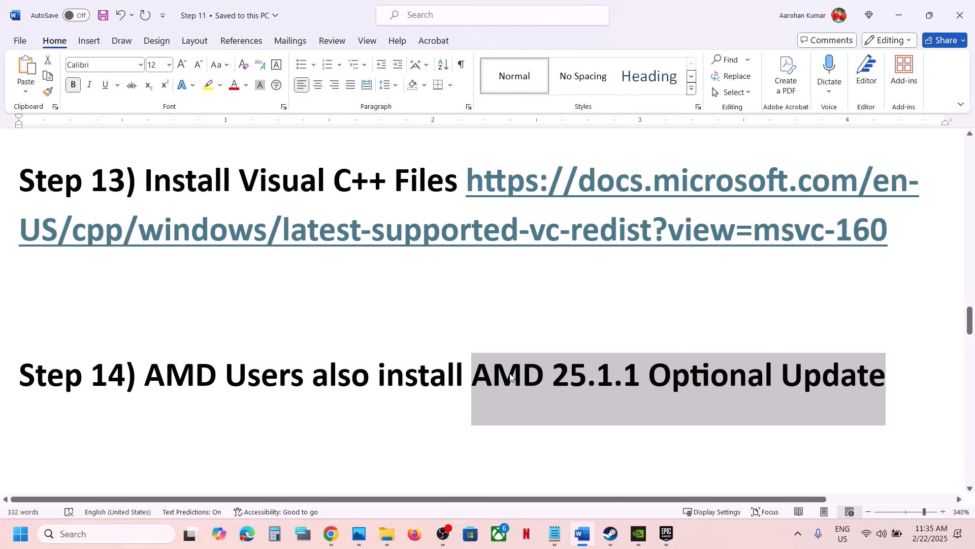
# - Search Google for "AMD 25.1.1 Optional Update" in a new Chrome tab
pyautogui.click(331, 533)
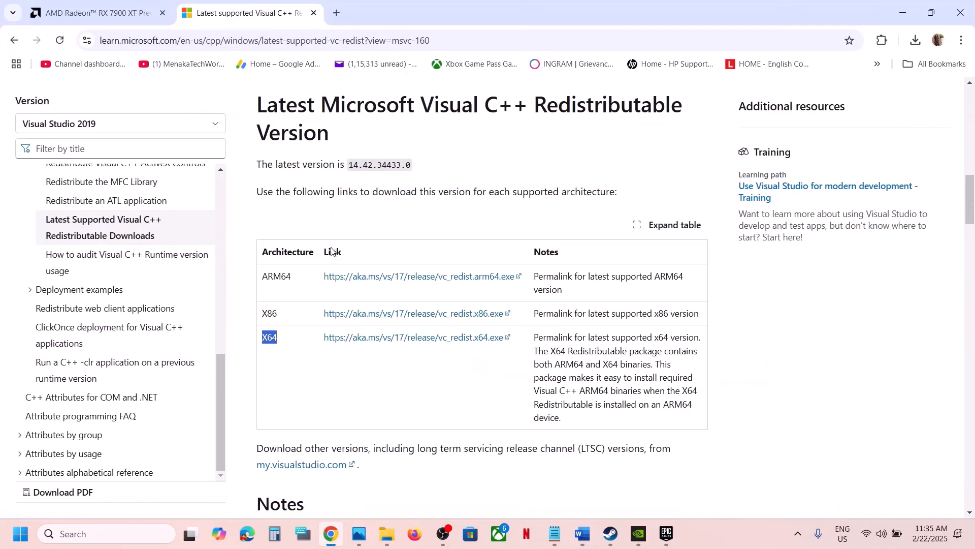
pyautogui.click(337, 14)
pyautogui.hotkey('ctrl', 'v')
pyautogui.press('Return')
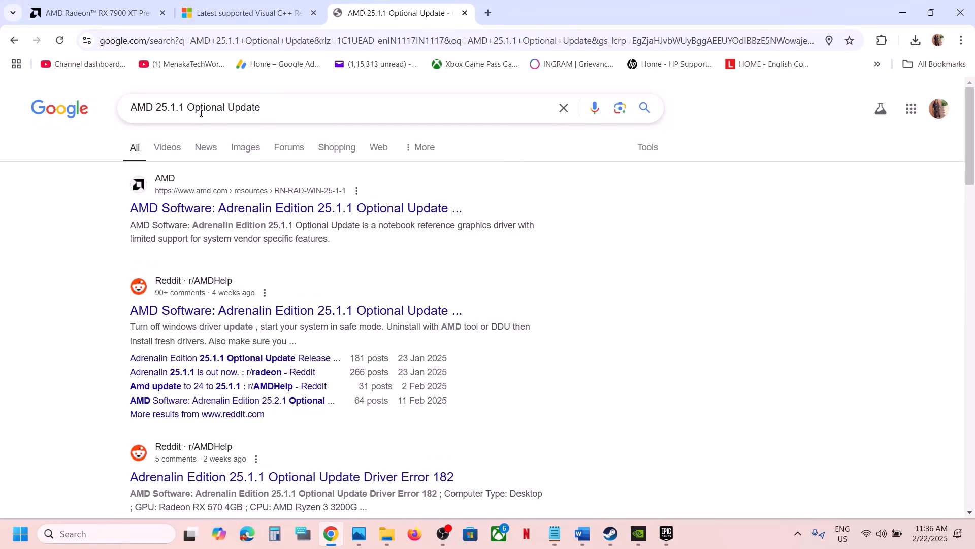
# - Open AMD's release notes for Adrenalin Edition 25.1.1 Optional Update and download the driver for Windows 10 & Windows 11 64-bit
pyautogui.click(244, 209)
pyautogui.scroll(-5, 431, 343)
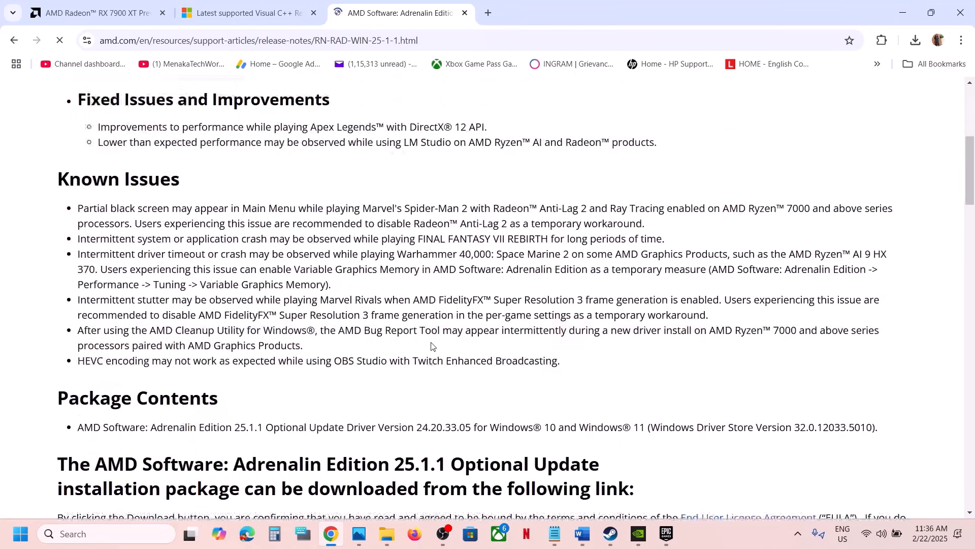
pyautogui.scroll(-7, 431, 346)
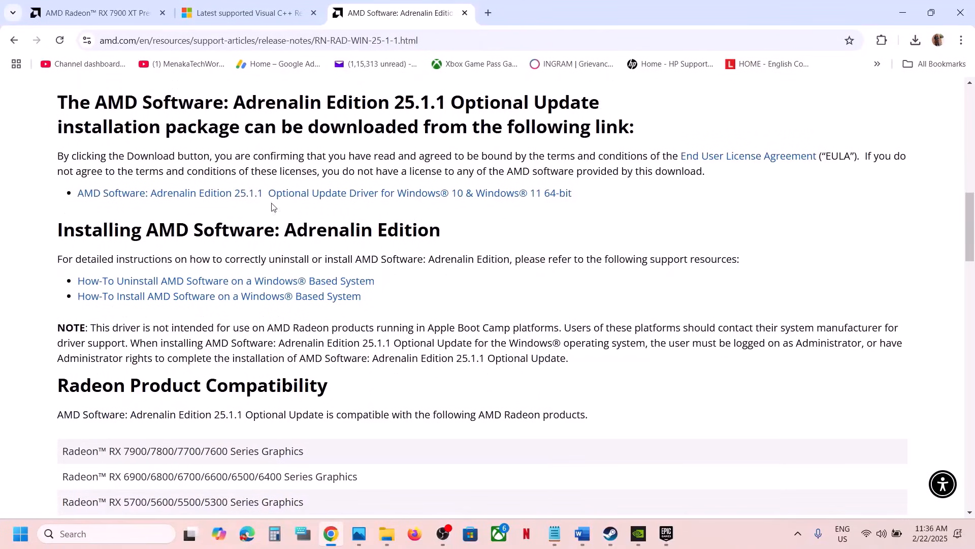
pyautogui.click(271, 196)
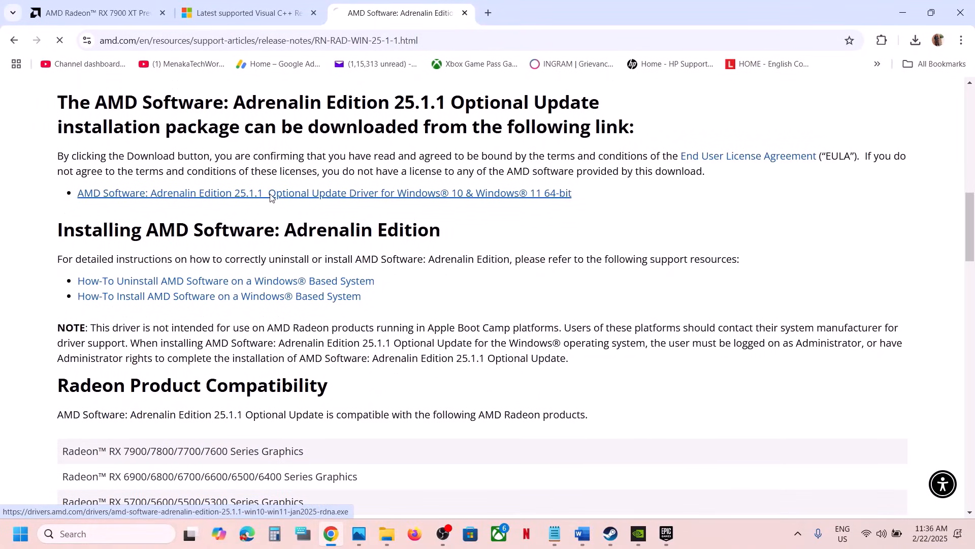
# - Check the driver's download progress, then switch to the Word notes and go to Step 15
pyautogui.click(914, 40)
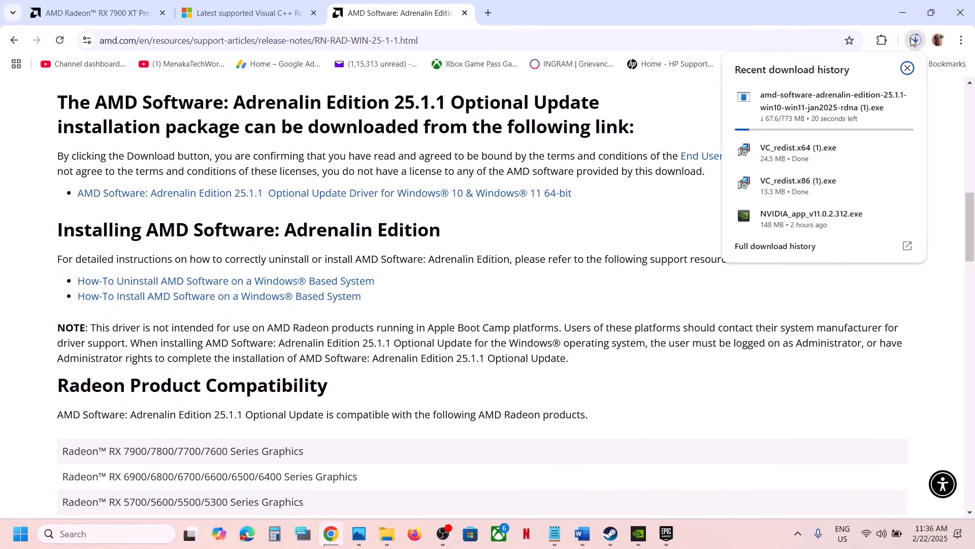
pyautogui.click(710, 182)
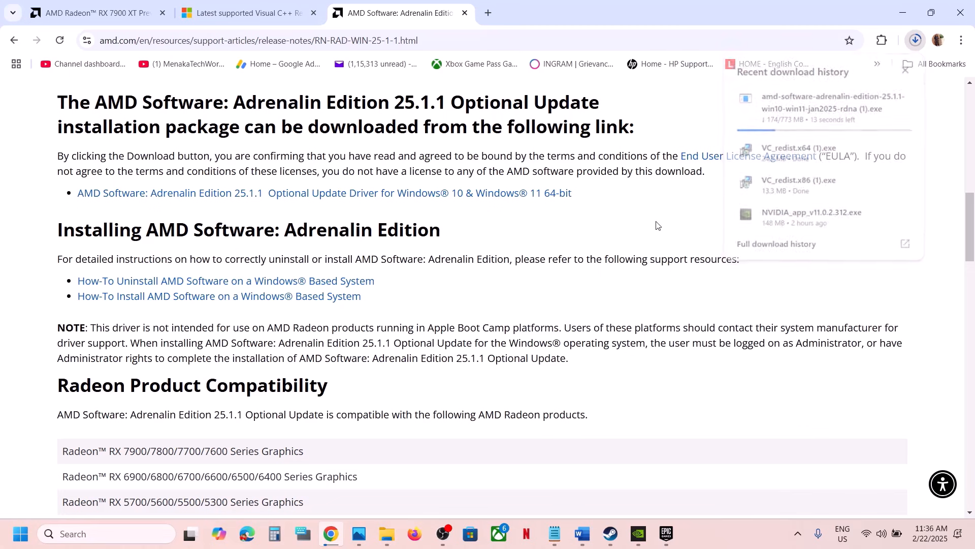
pyautogui.click(582, 534)
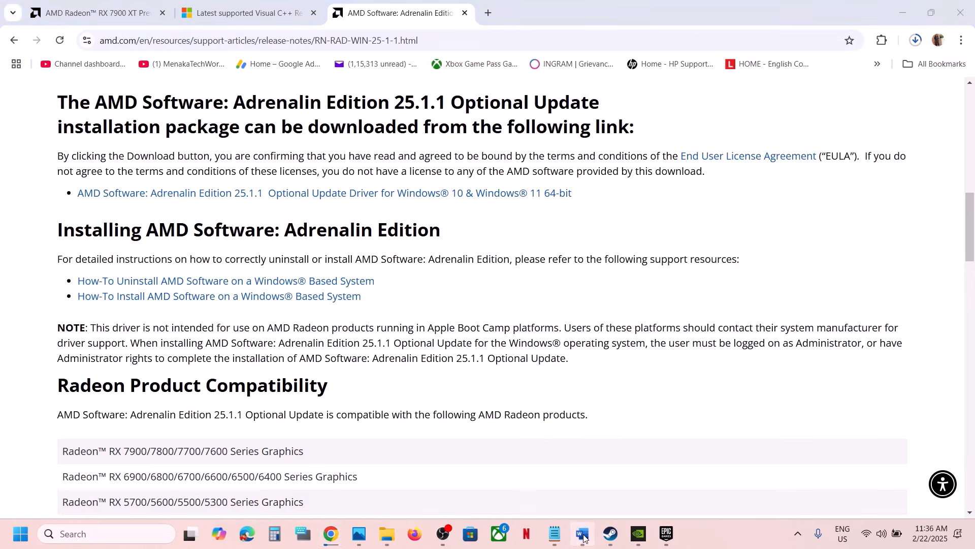
pyautogui.scroll(-5, 359, 389)
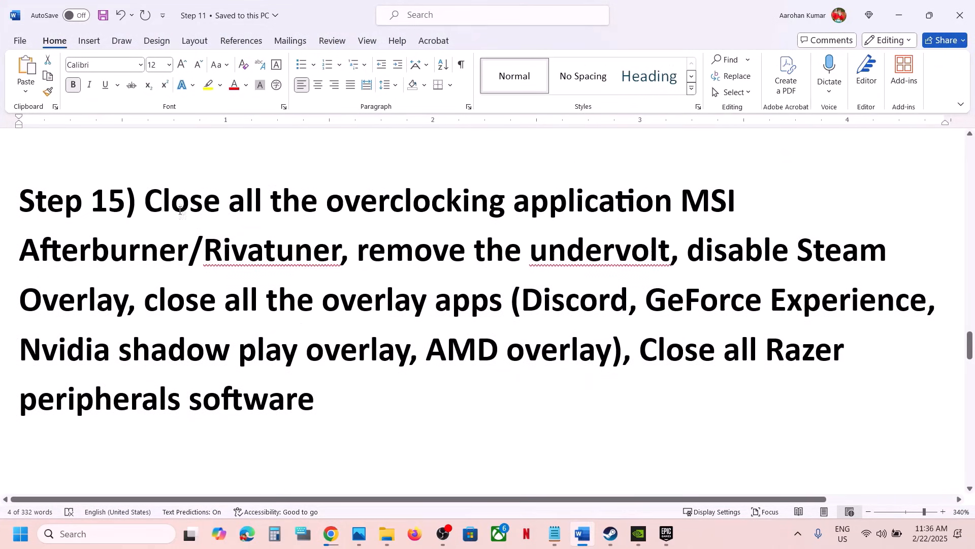
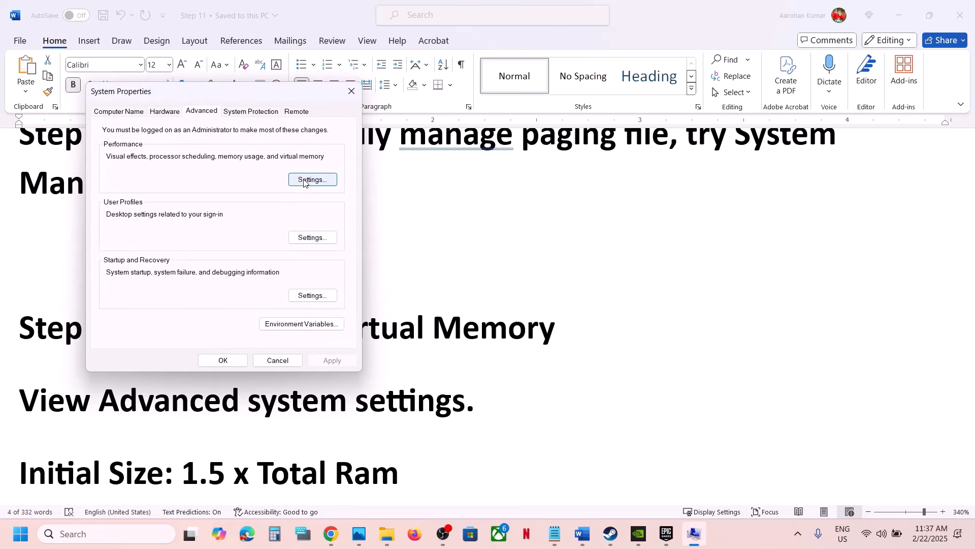
# - Enable "Automatically manage paging file size for all drives" in the Virtual Memory settings and confirm all the open system dialogs
pyautogui.click(304, 180)
pyautogui.click(172, 145)
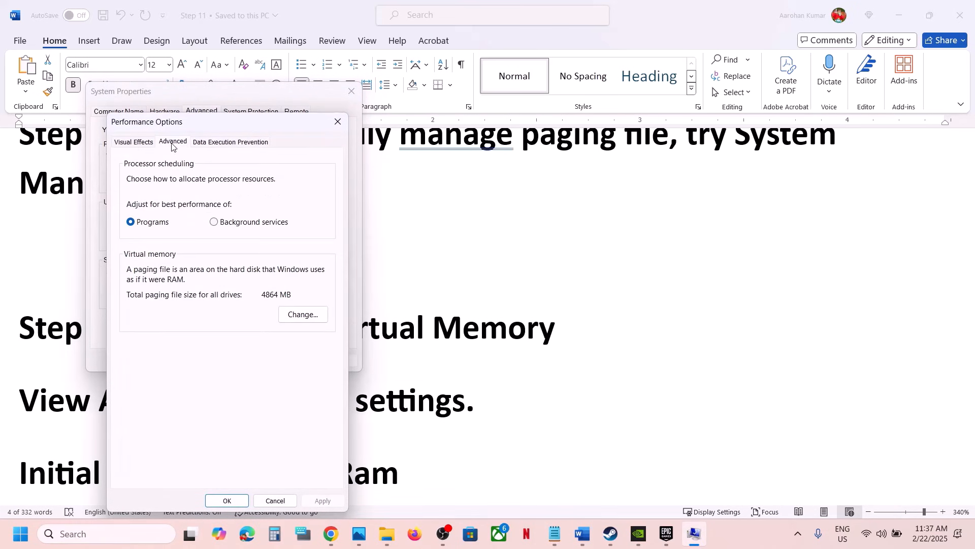
pyautogui.click(307, 314)
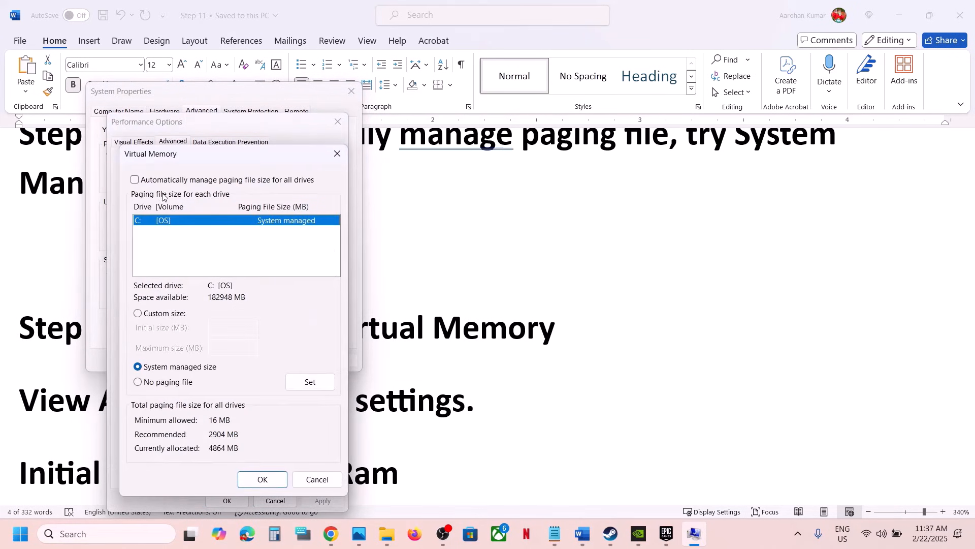
pyautogui.click(136, 180)
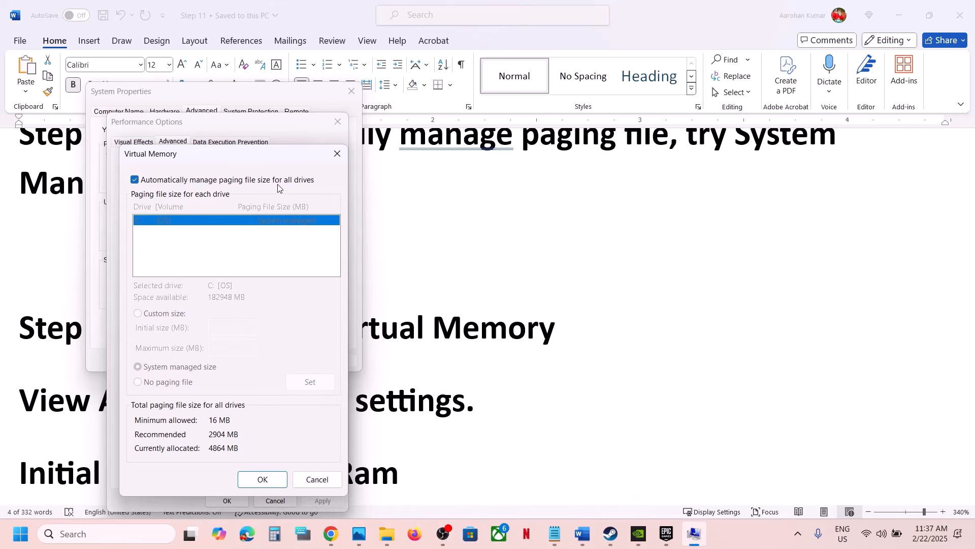
pyautogui.click(282, 479)
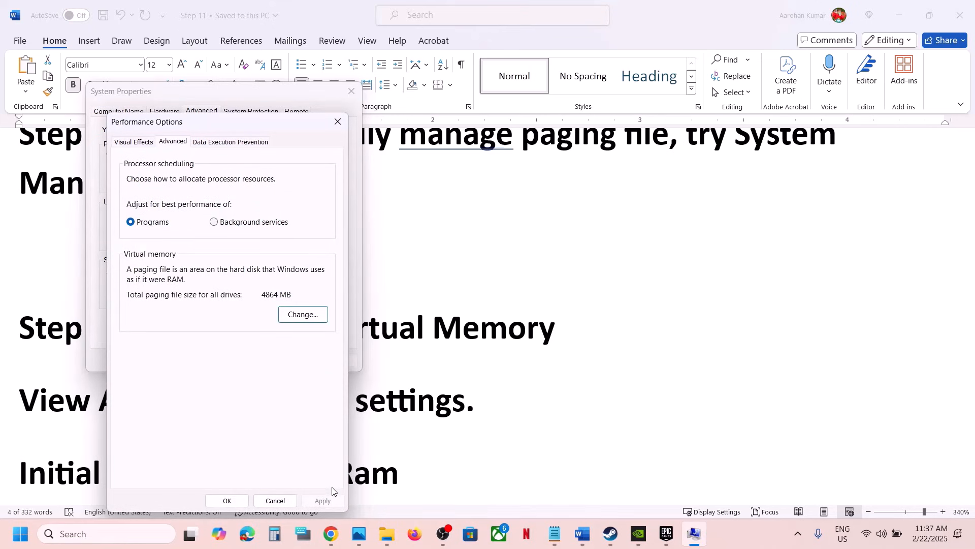
pyautogui.click(215, 505)
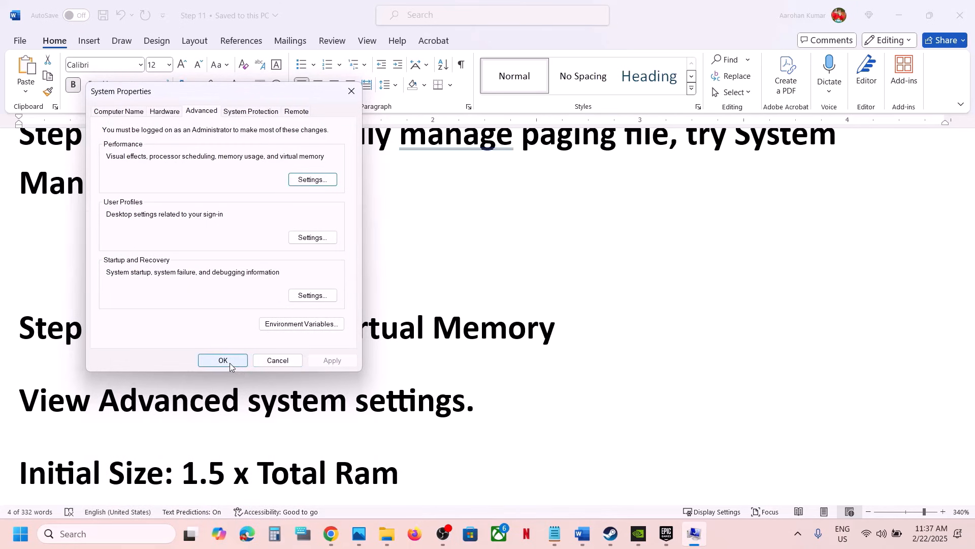
pyautogui.click(230, 361)
# - Show the computer's power options with Restart, then return to the Word notes
pyautogui.press('super')
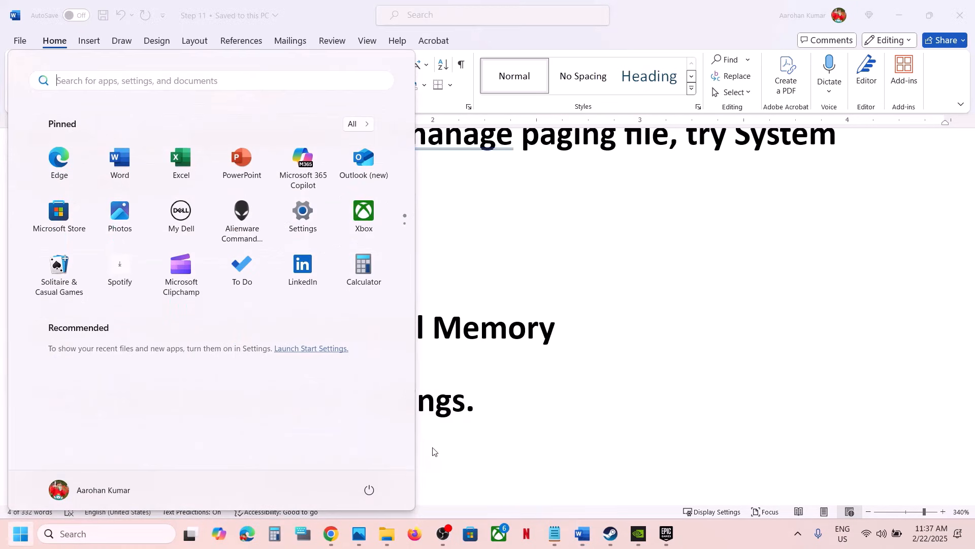
pyautogui.click(370, 489)
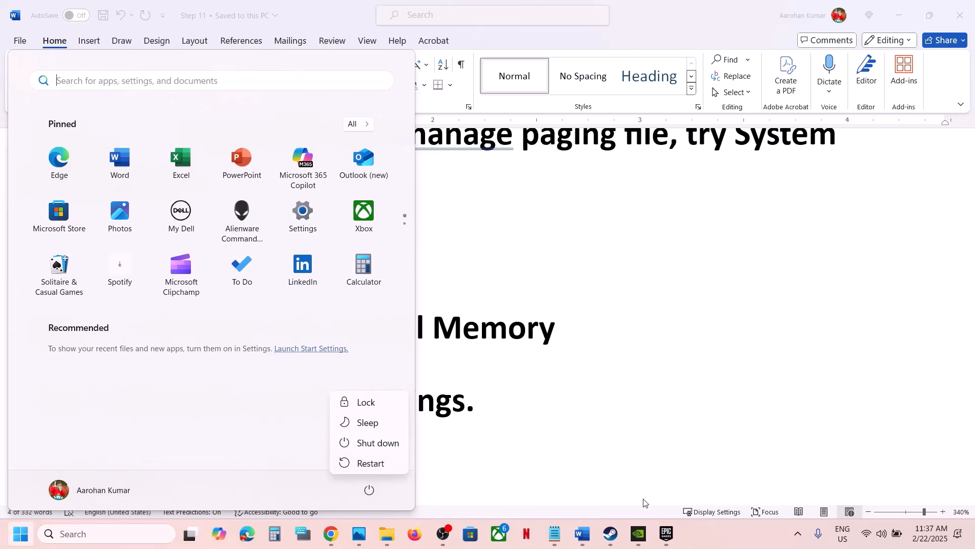
pyautogui.click(583, 535)
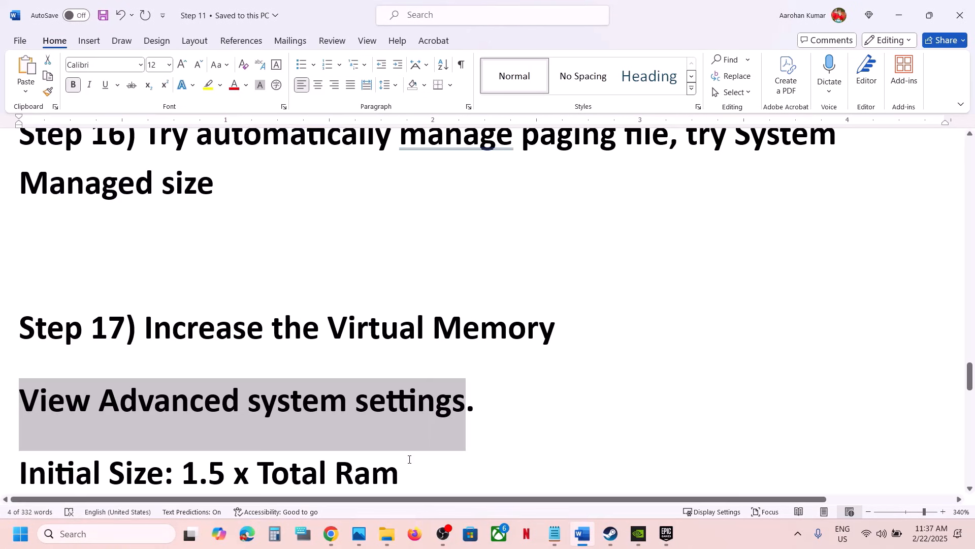
# - Search Windows for "View Advanced system settings" and open the Virtual Memory settings from the advanced performance options
pyautogui.click(147, 533)
pyautogui.write('View Advanced system settings')
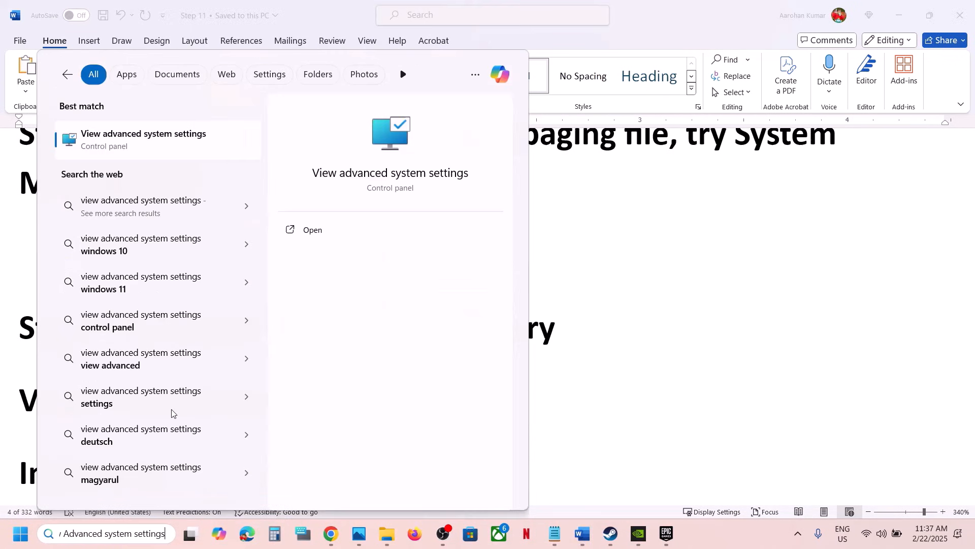
pyautogui.click(128, 140)
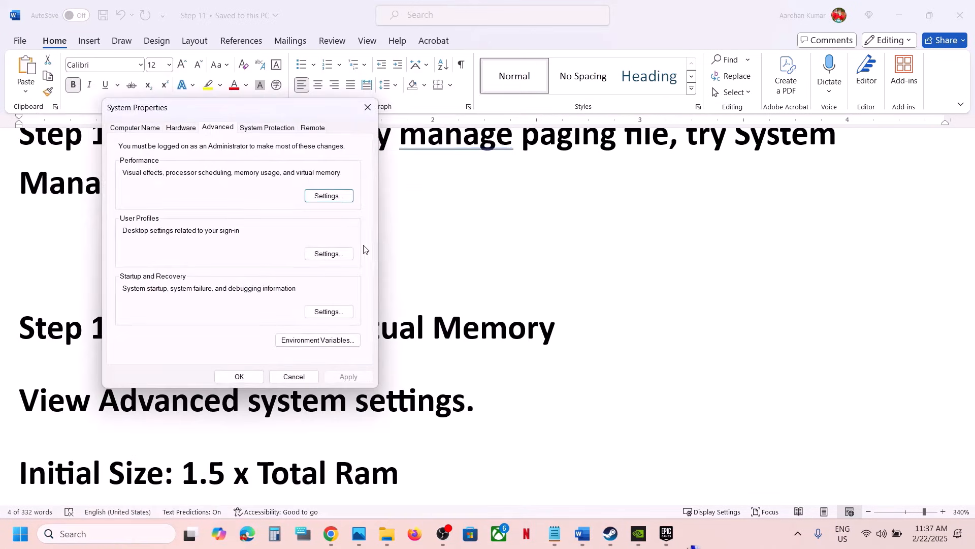
pyautogui.click(322, 200)
pyautogui.click(193, 145)
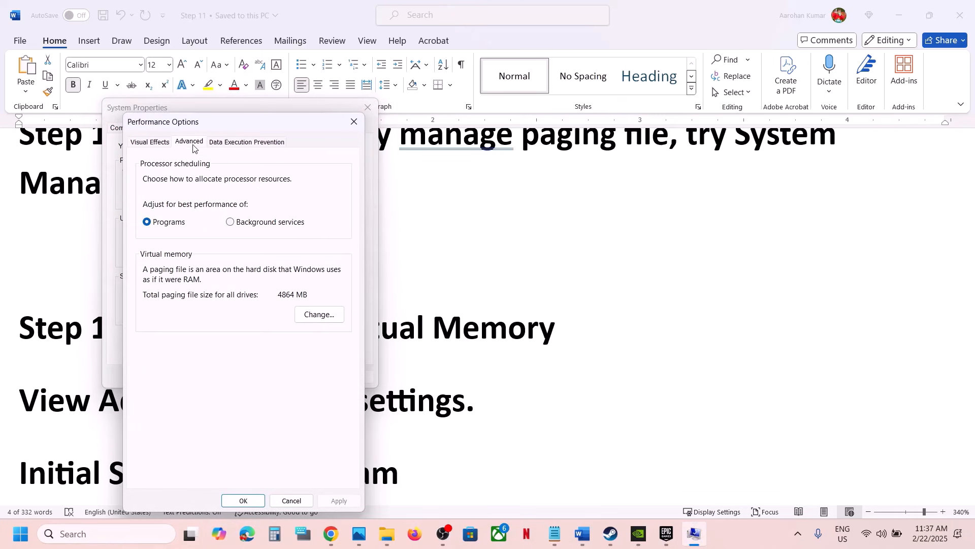
pyautogui.click(333, 316)
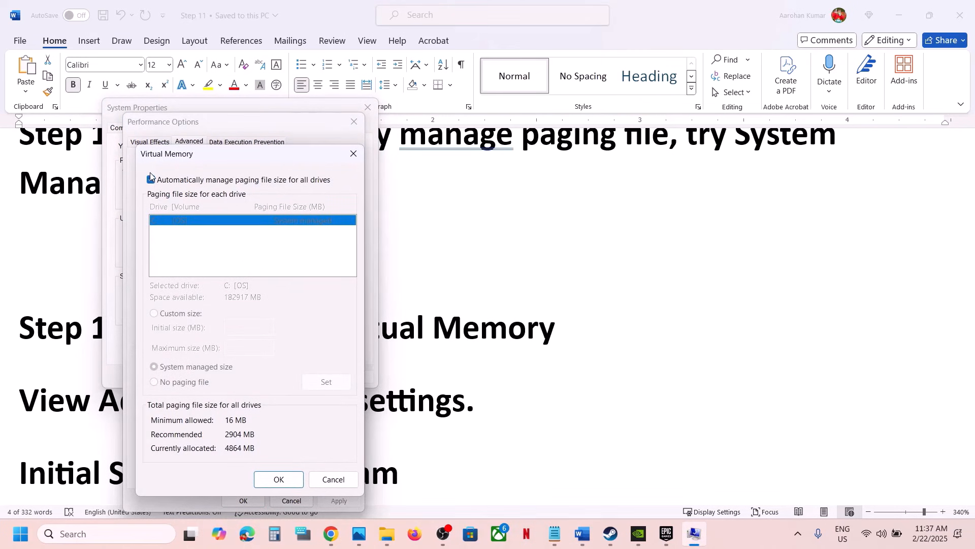
# - Turn off automatic paging file management, set drive C: to System managed size, apply the change and dismiss the restart request
pyautogui.click(150, 178)
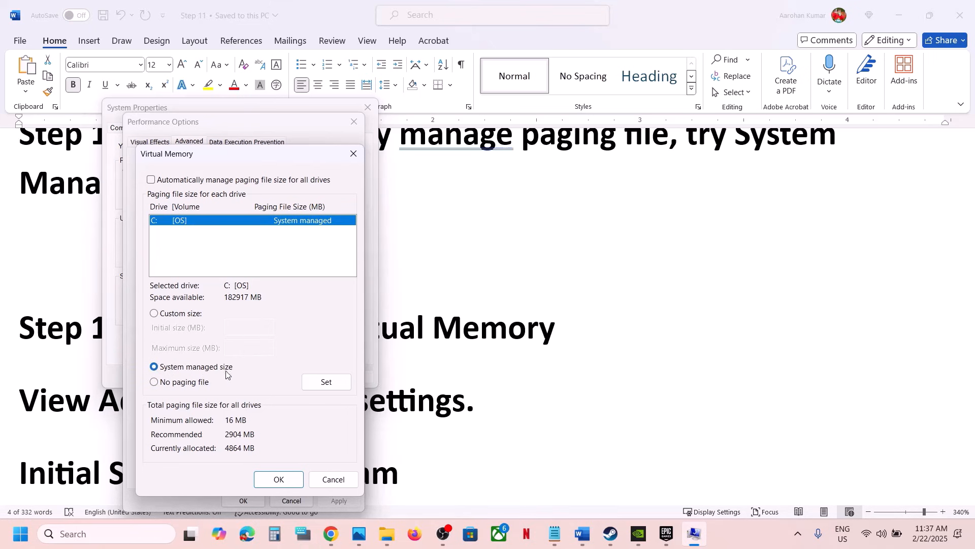
pyautogui.click(322, 384)
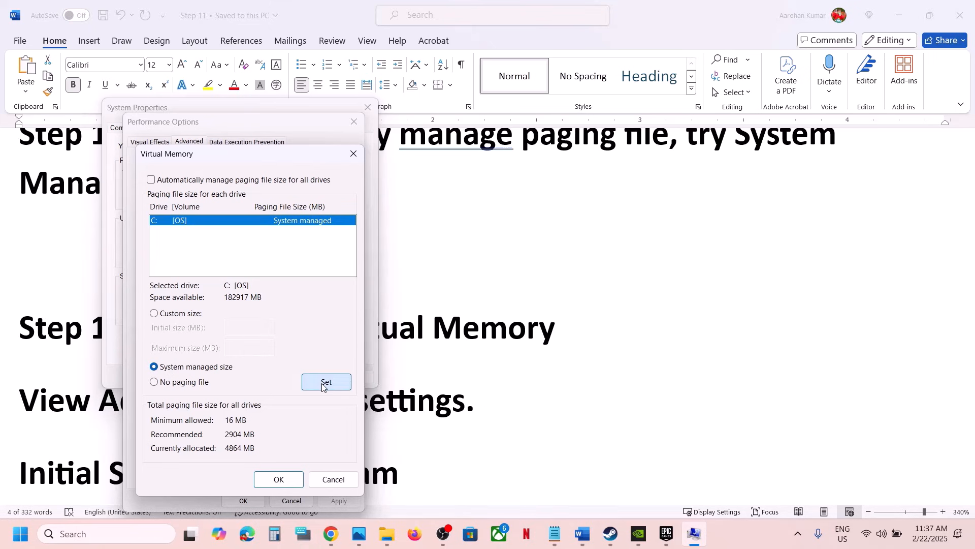
pyautogui.click(293, 481)
pyautogui.click(586, 312)
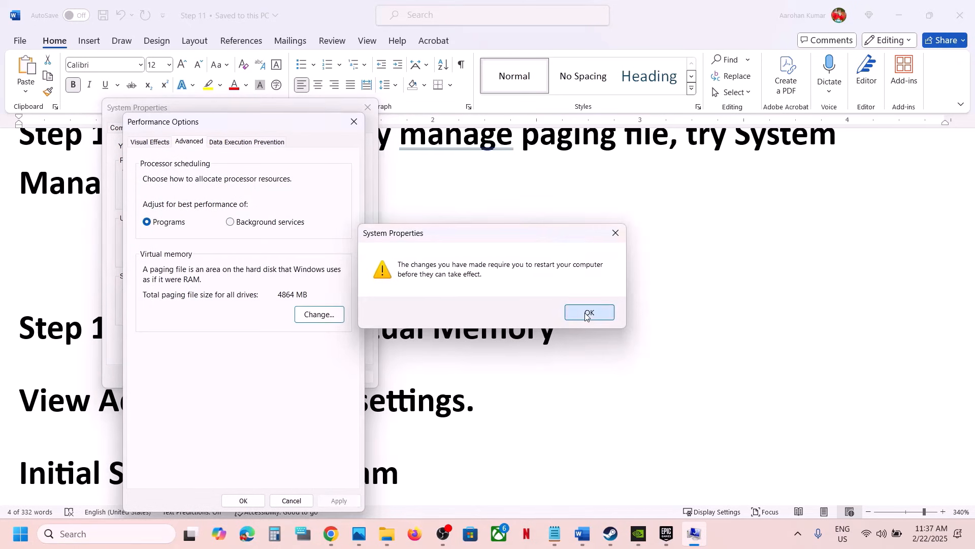
pyautogui.click(339, 500)
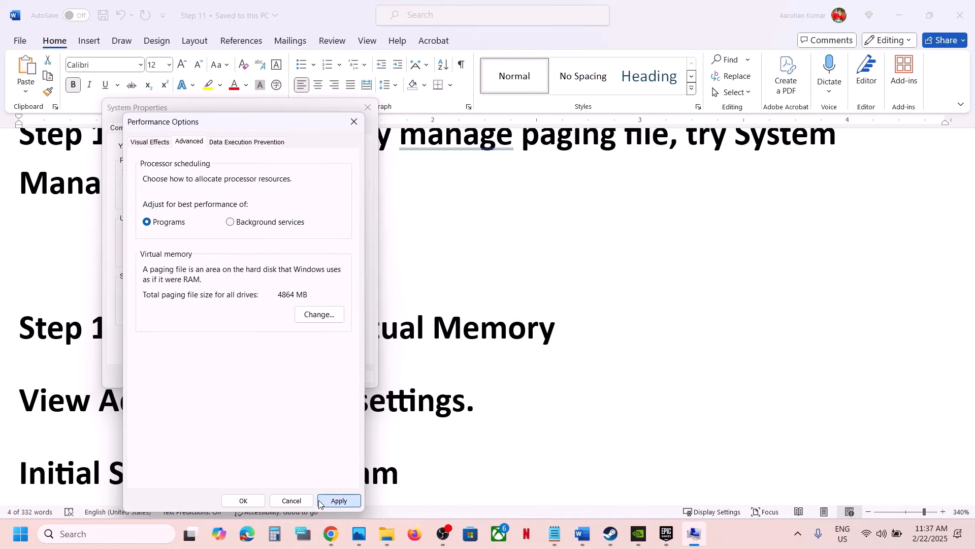
pyautogui.click(243, 500)
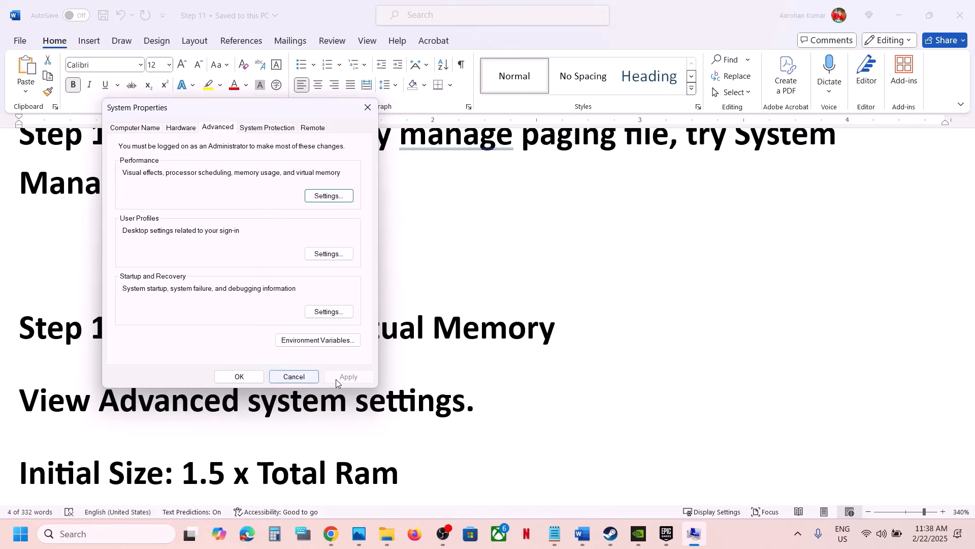
pyautogui.click(246, 379)
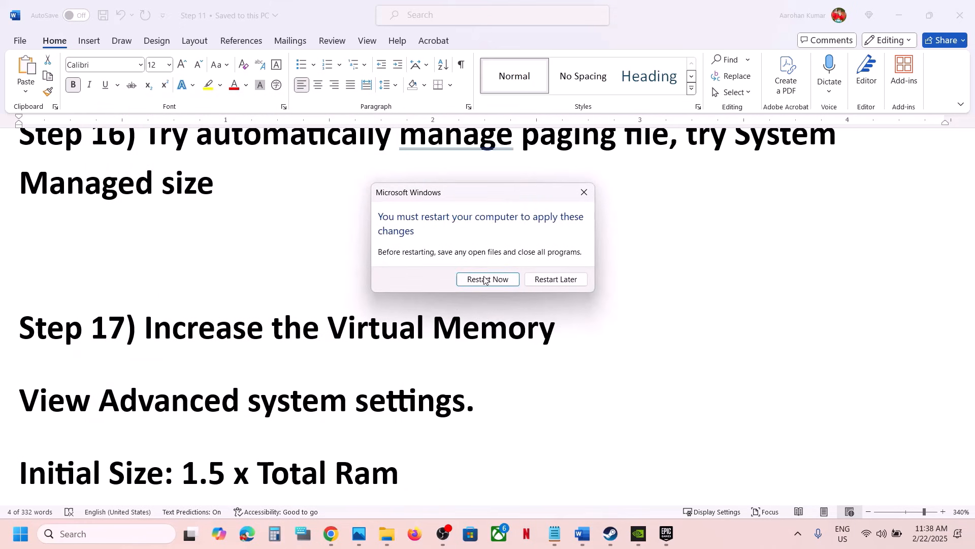
pyautogui.click(589, 196)
# - Highlight the Step 17 heading "Increase the Virtual Memory" in the Word notes
pyautogui.moveTo(165, 324); pyautogui.dragTo(559, 331)
pyautogui.click(720, 547)
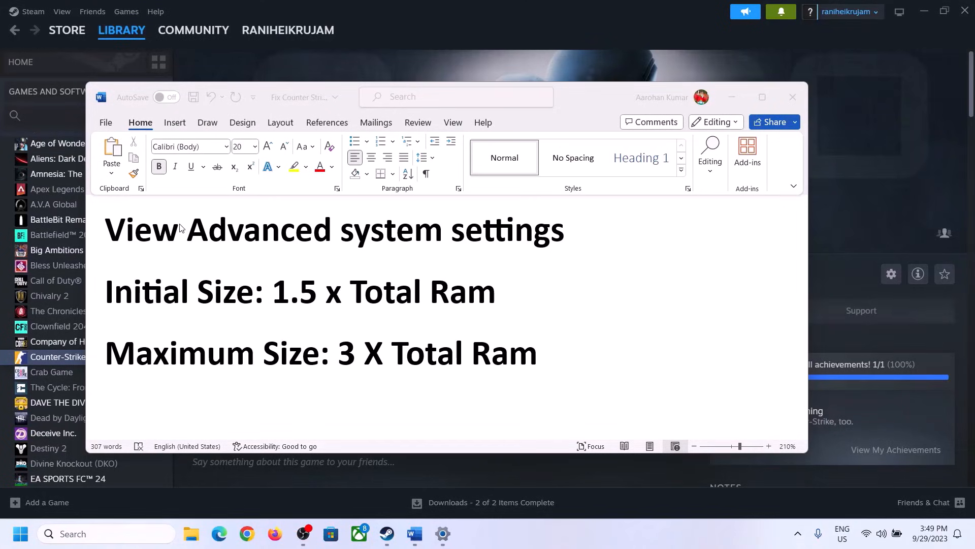
# - Copy "View Advanced system settings" from the Word notes, search Windows for it and open the matching control panel result
pyautogui.click(138, 233)
pyautogui.moveTo(116, 235); pyautogui.dragTo(538, 243)
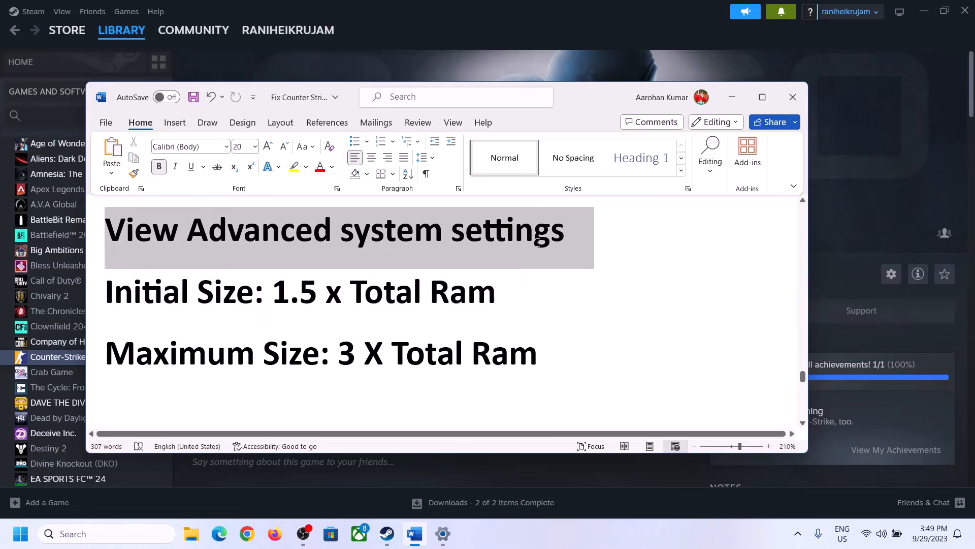
pyautogui.hotkey('ctrl', 'c')
pyautogui.click(116, 533)
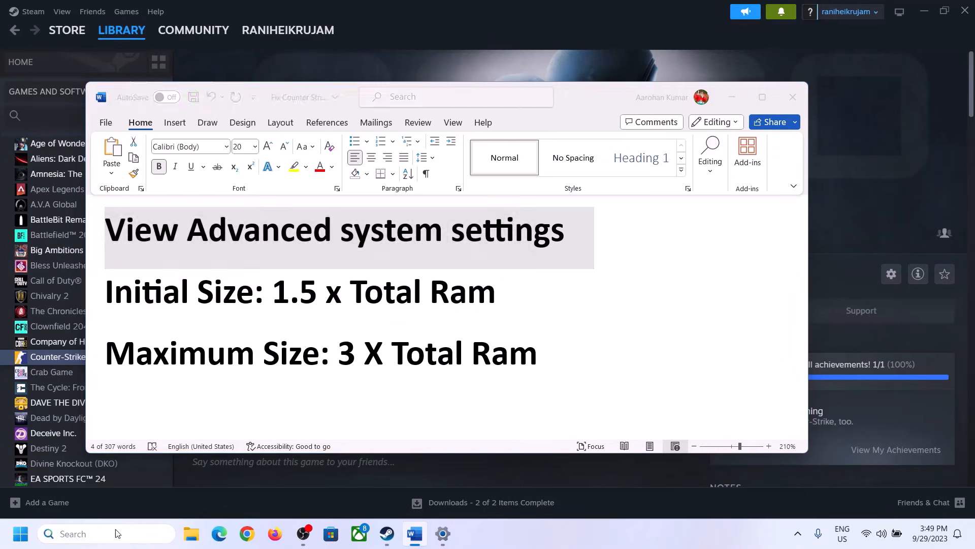
pyautogui.hotkey('ctrl', 'v')
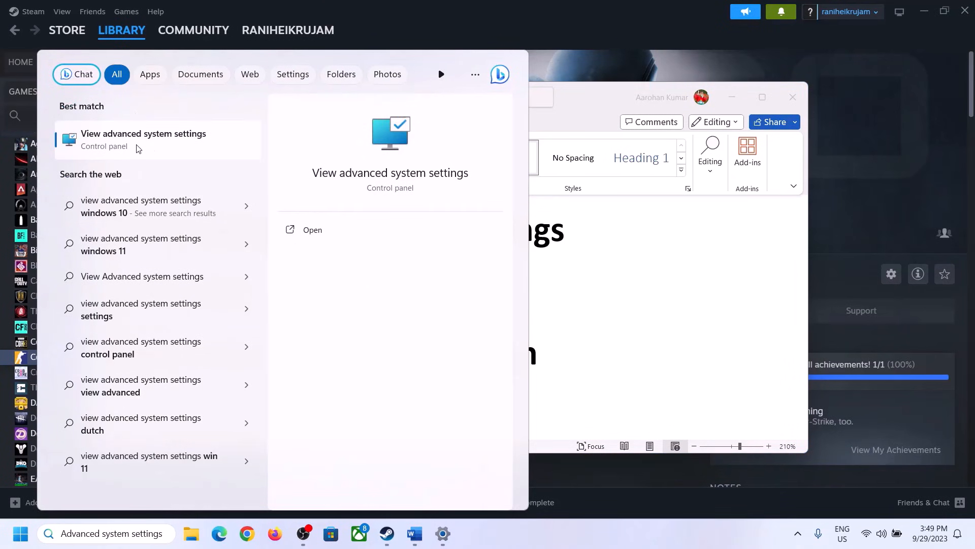
pyautogui.click(137, 147)
# - Open the Virtual Memory settings from the advanced performance options in System Properties
pyautogui.moveTo(203, 98); pyautogui.dragTo(435, 176)
pyautogui.click(546, 258)
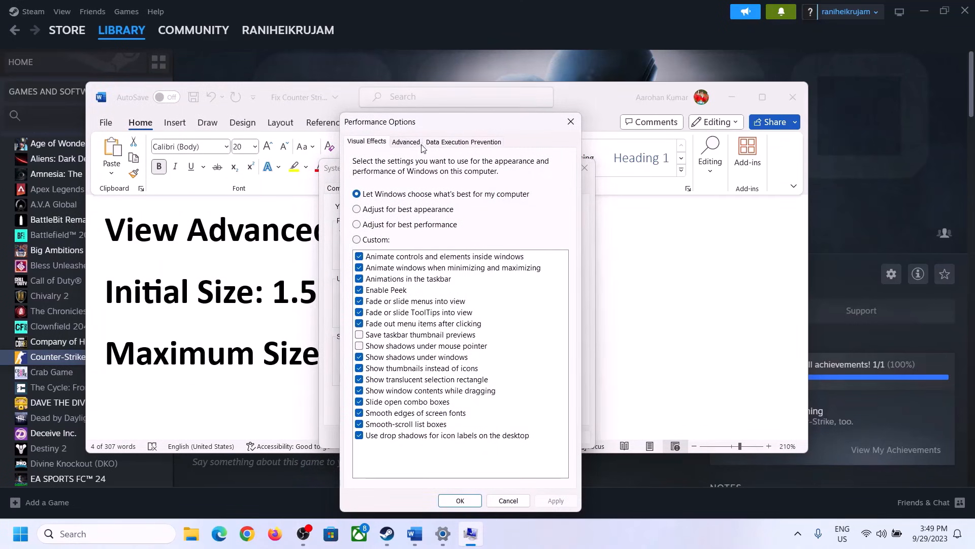
pyautogui.click(411, 145)
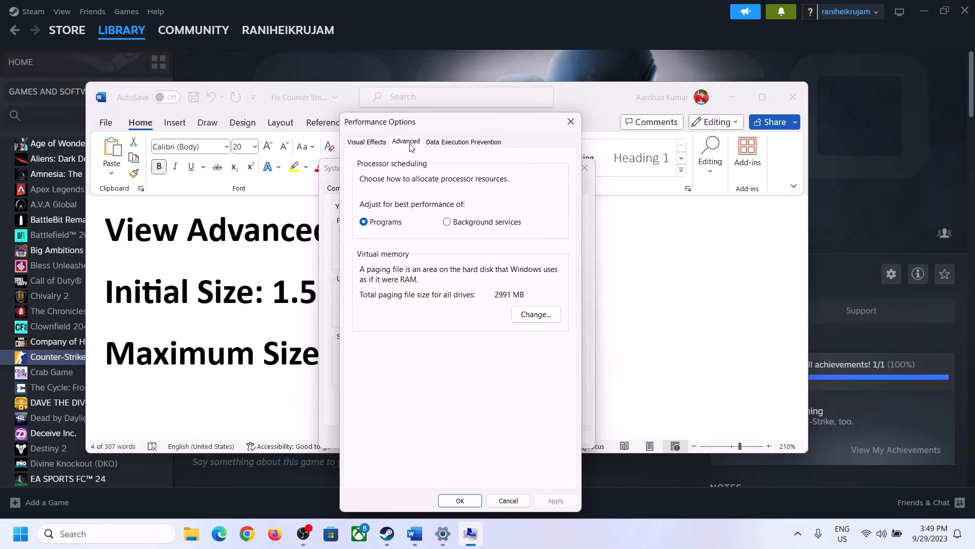
pyautogui.click(540, 315)
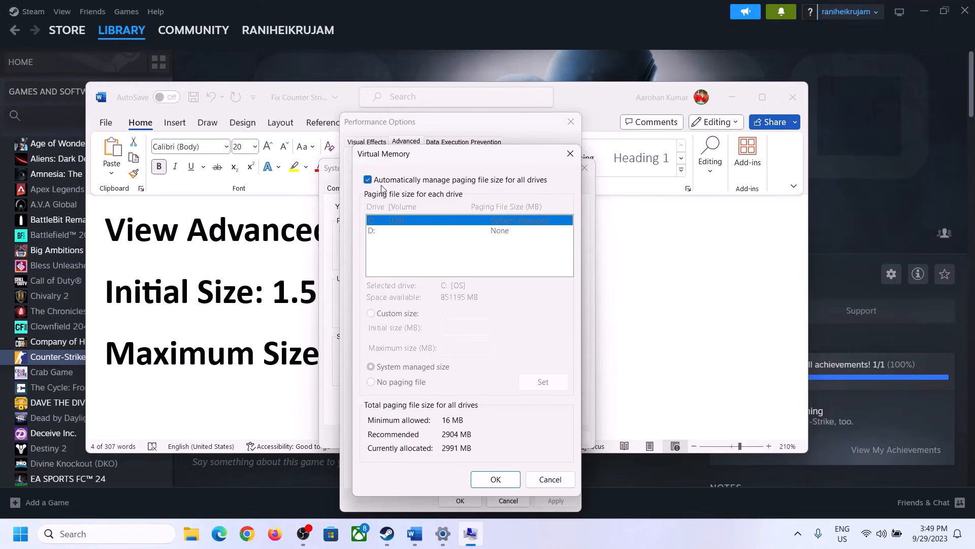
# - Turn off automatic paging file management and choose a custom size for drive C:
pyautogui.click(368, 180)
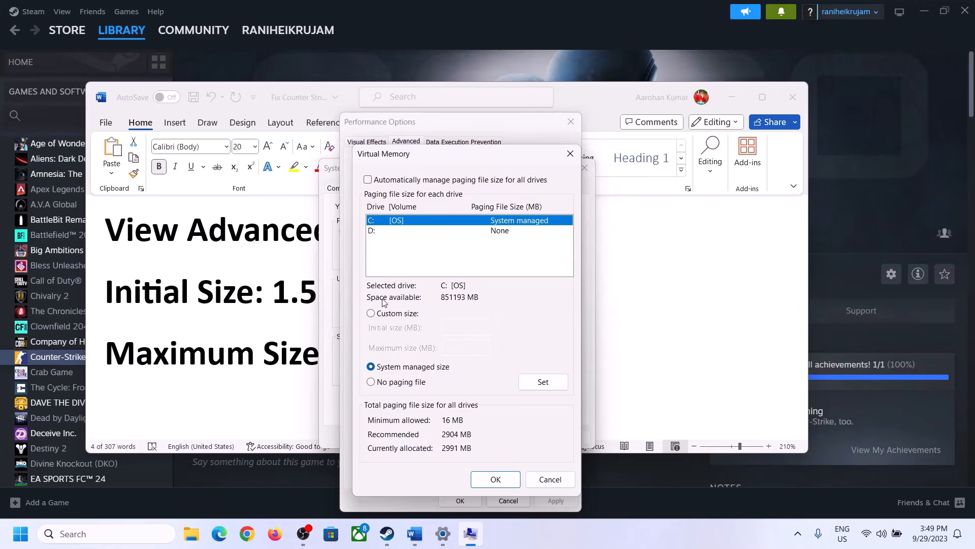
pyautogui.click(371, 314)
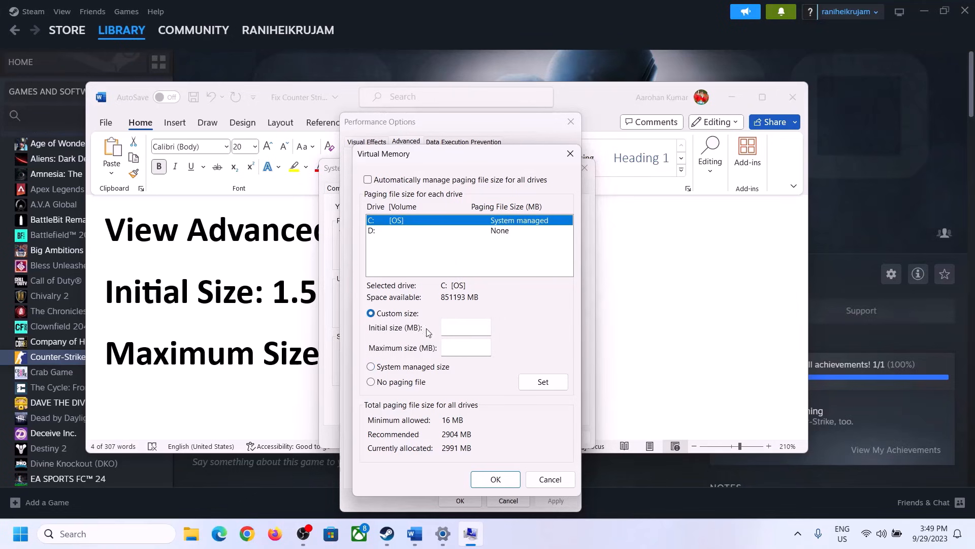
pyautogui.click(470, 328)
# - Highlight the initial size formula "1.5 x Total Ram" in the Word notes and the installed RAM figure on the Windows System About page
pyautogui.click(294, 300)
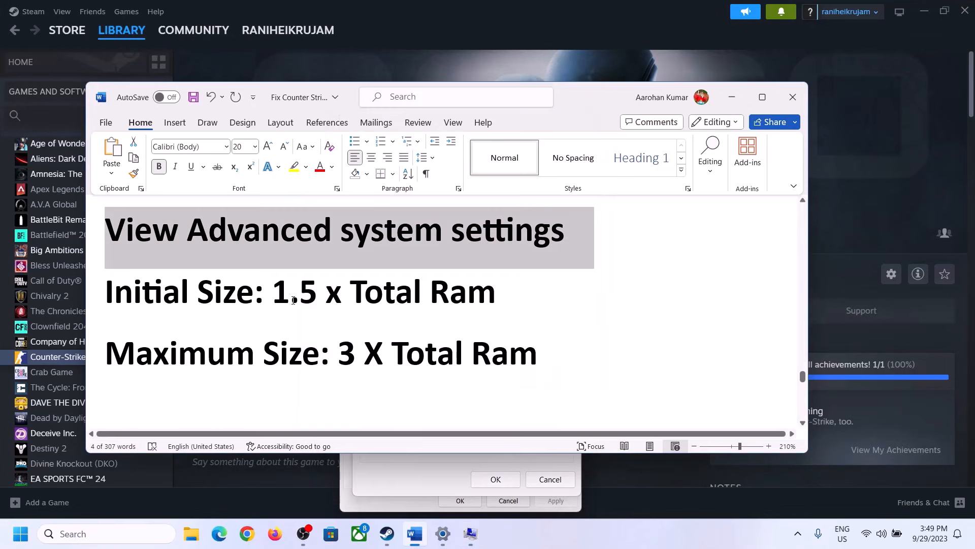
pyautogui.moveTo(273, 300); pyautogui.dragTo(505, 299)
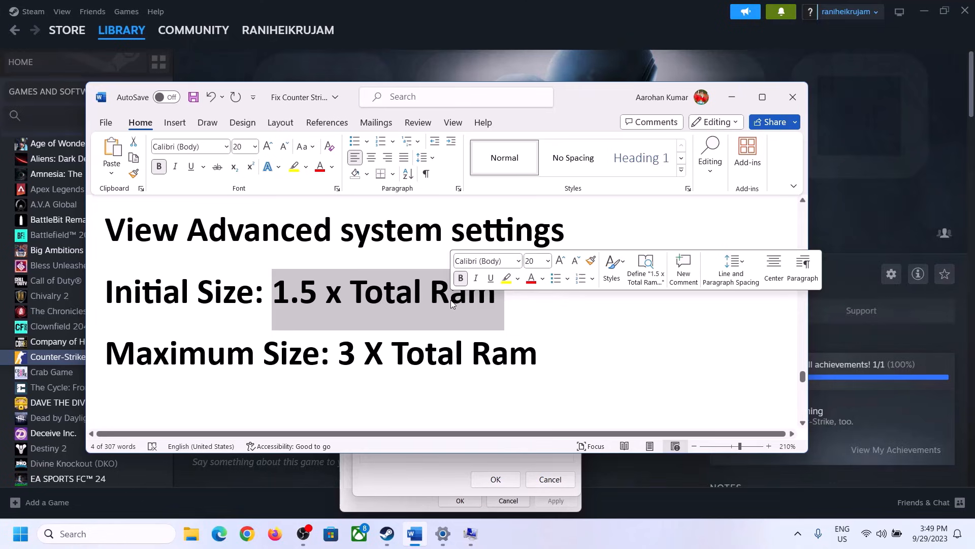
pyautogui.click(443, 536)
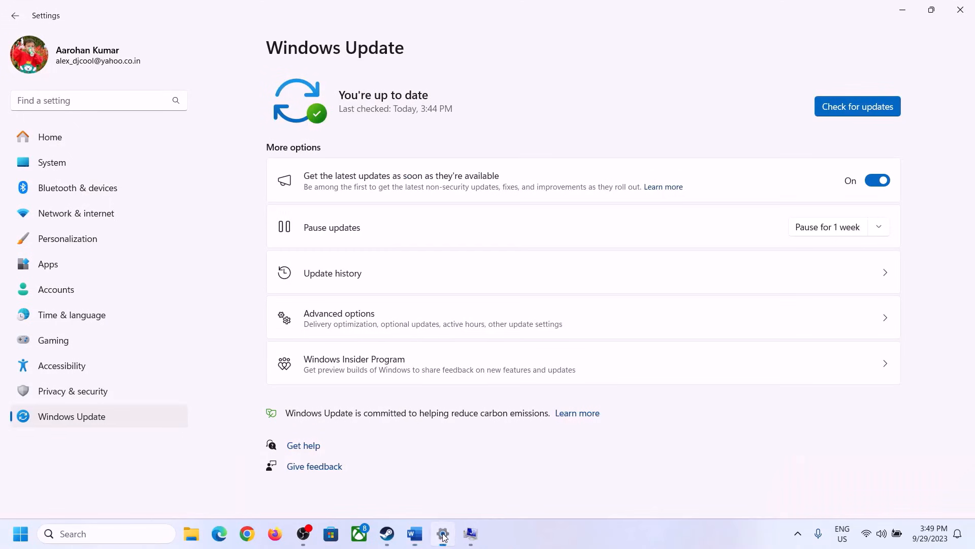
pyautogui.click(45, 169)
pyautogui.scroll(-10, 340, 356)
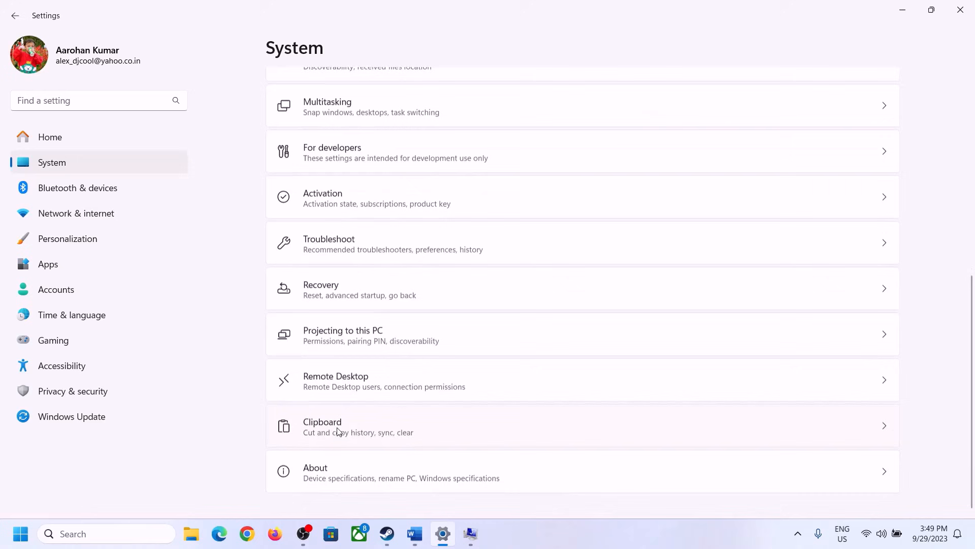
pyautogui.click(321, 482)
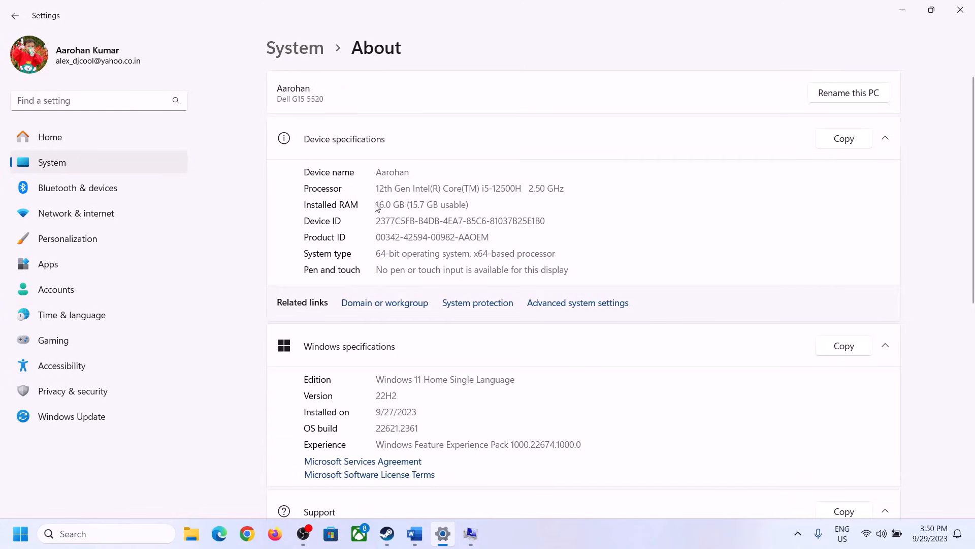
pyautogui.moveTo(383, 204); pyautogui.dragTo(372, 207)
pyautogui.click(383, 204)
pyautogui.moveTo(386, 199); pyautogui.dragTo(372, 199)
# - Launch Calculator through the Run dialog and place it beside the Virtual Memory dialog and the Word notes
pyautogui.click(471, 535)
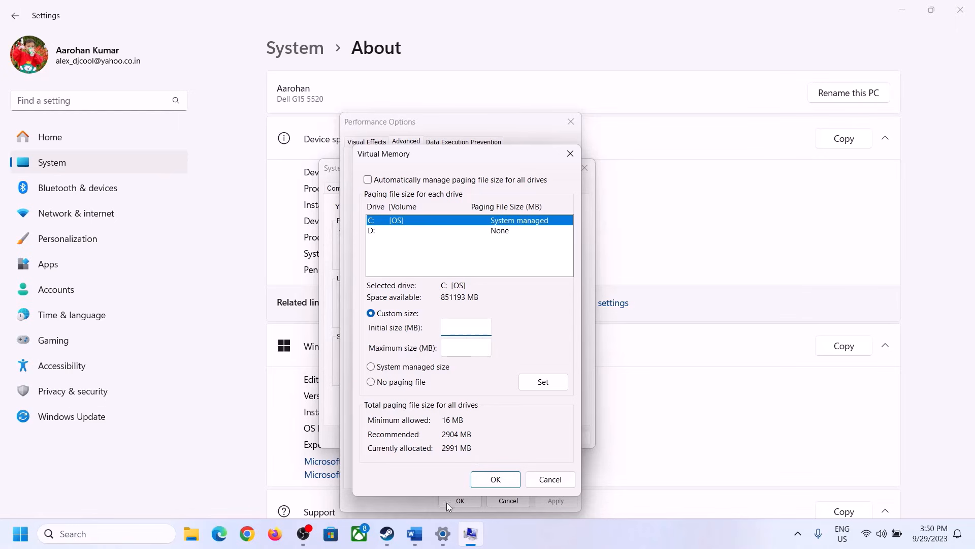
pyautogui.moveTo(434, 517)
pyautogui.moveTo(440, 470)
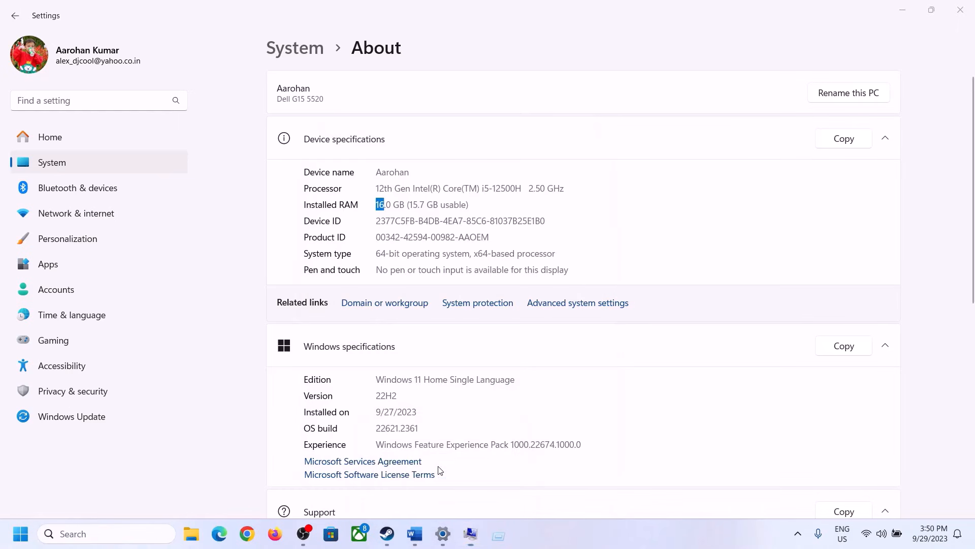
pyautogui.press('super+r')
pyautogui.write('cal')
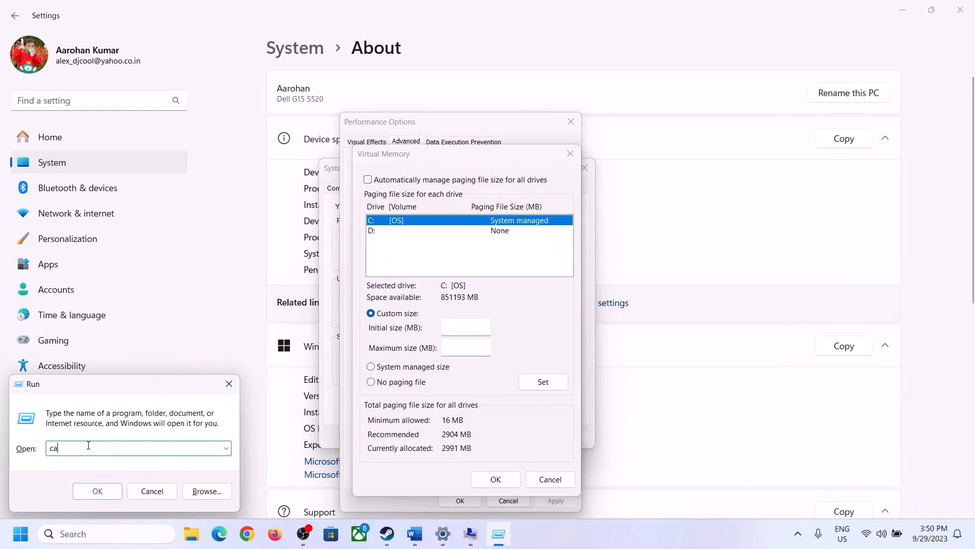
pyautogui.click(97, 491)
pyautogui.moveTo(122, 19); pyautogui.dragTo(711, 166)
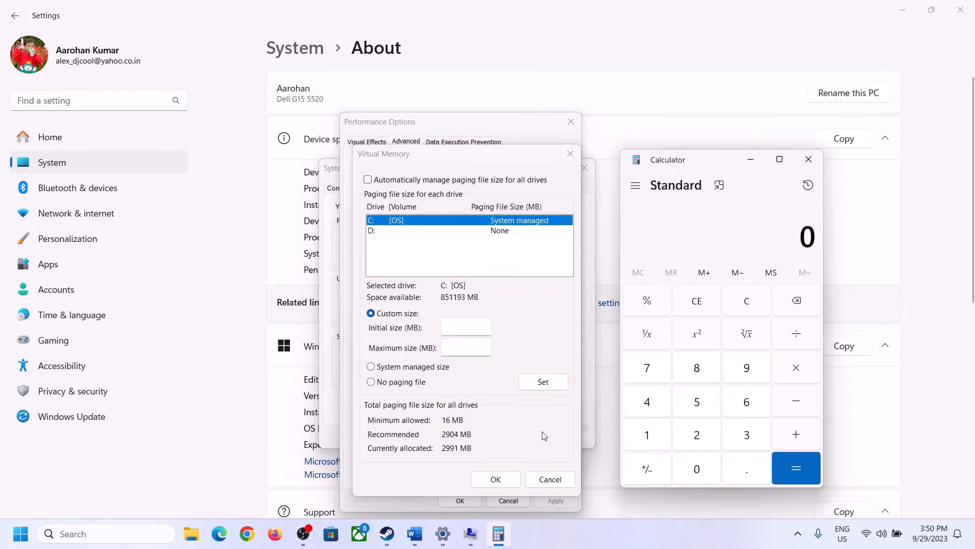
pyautogui.click(376, 479)
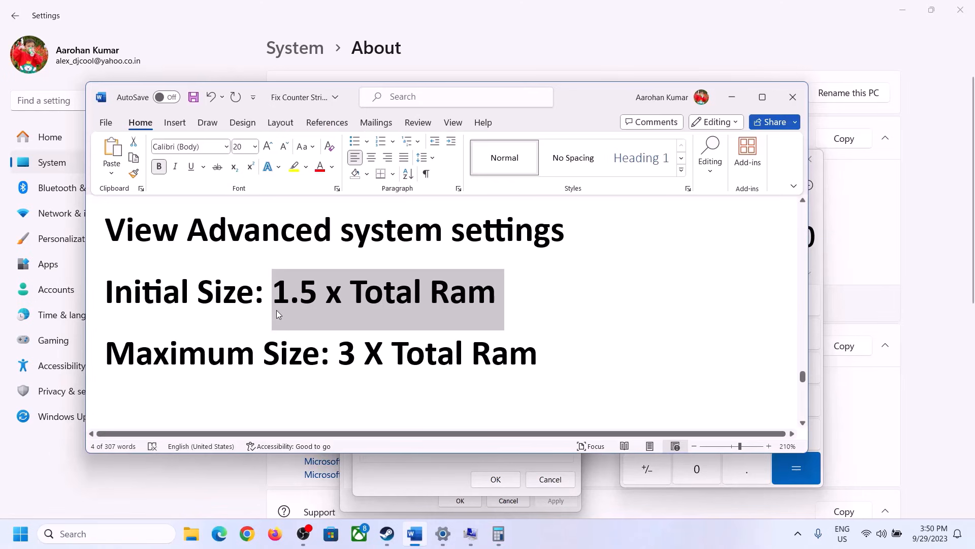
pyautogui.click(498, 534)
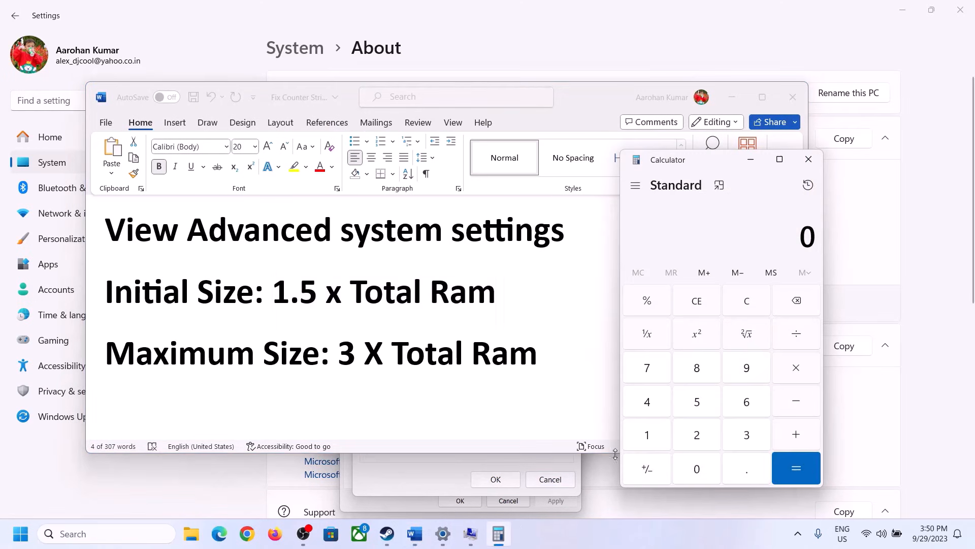
pyautogui.click(648, 435)
pyautogui.click(744, 409)
pyautogui.click(745, 307)
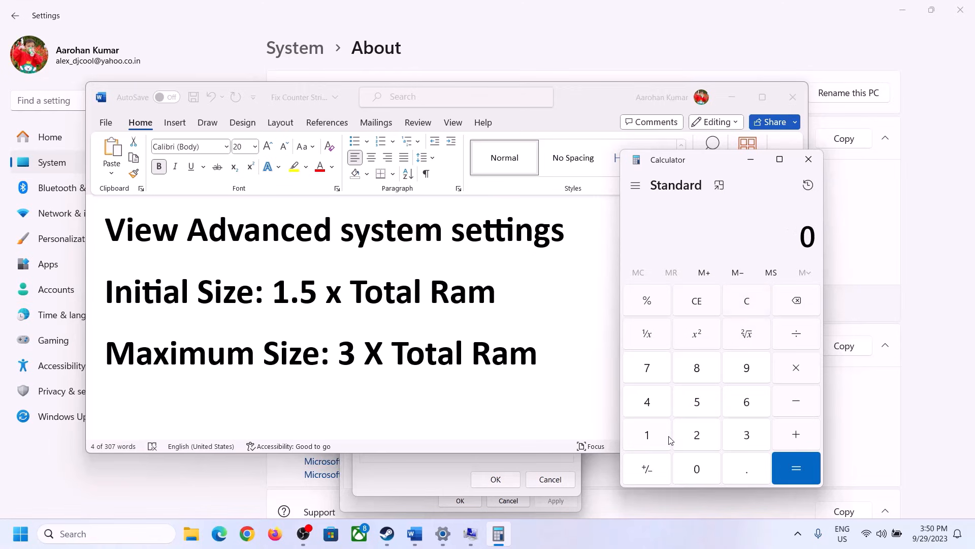
# - Calculate 16 × 1024 in Calculator to convert the installed RAM from GB to MB
pyautogui.click(655, 436)
pyautogui.click(732, 408)
pyautogui.click(796, 376)
pyautogui.click(642, 437)
pyautogui.click(697, 469)
pyautogui.click(699, 441)
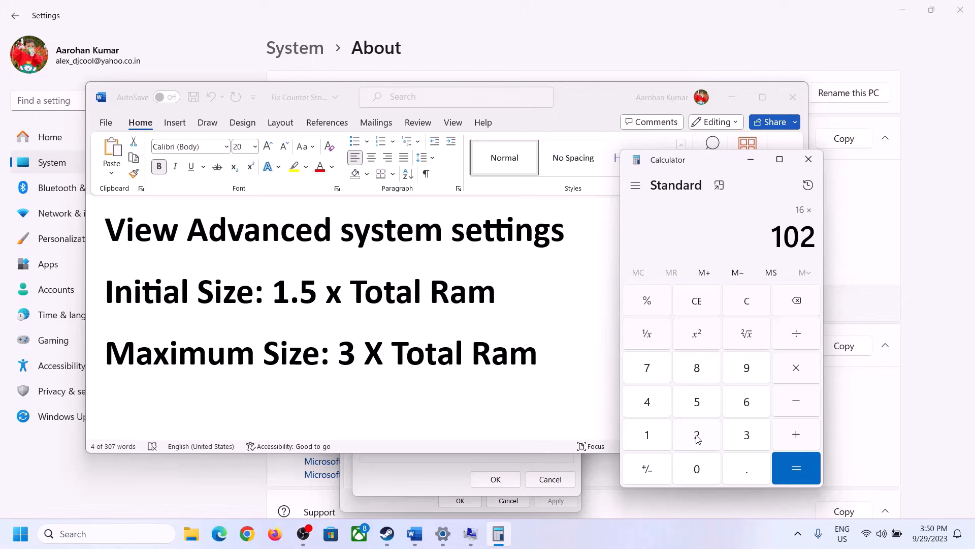
pyautogui.click(655, 409)
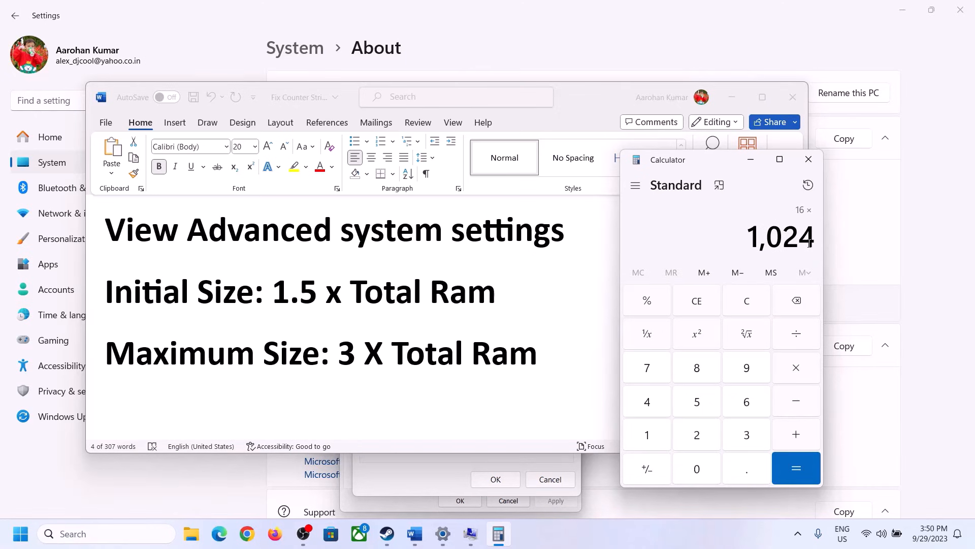
pyautogui.click(795, 468)
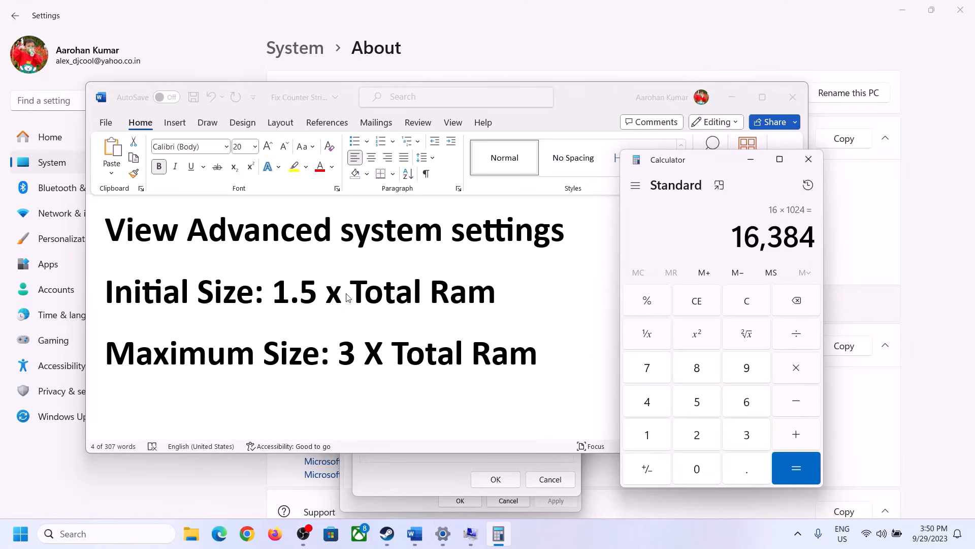
# - Multiply the converted RAM amount by 1.5 to work out the initial paging file size
pyautogui.click(797, 369)
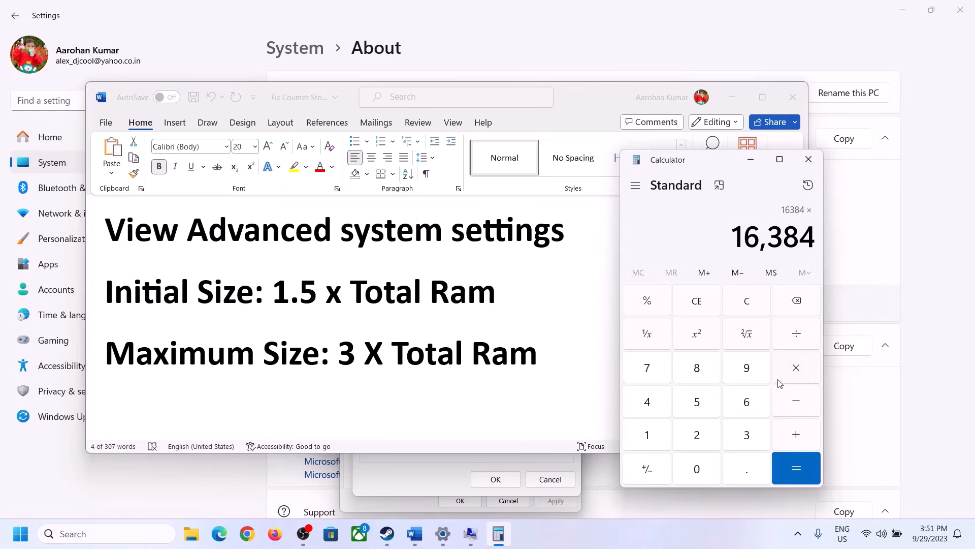
pyautogui.click(659, 438)
pyautogui.click(743, 469)
pyautogui.click(705, 407)
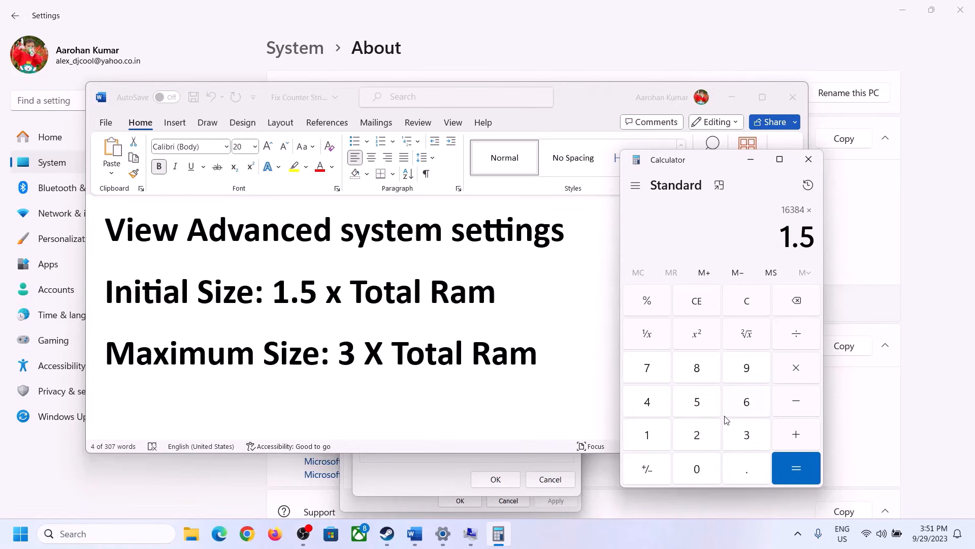
pyautogui.click(795, 463)
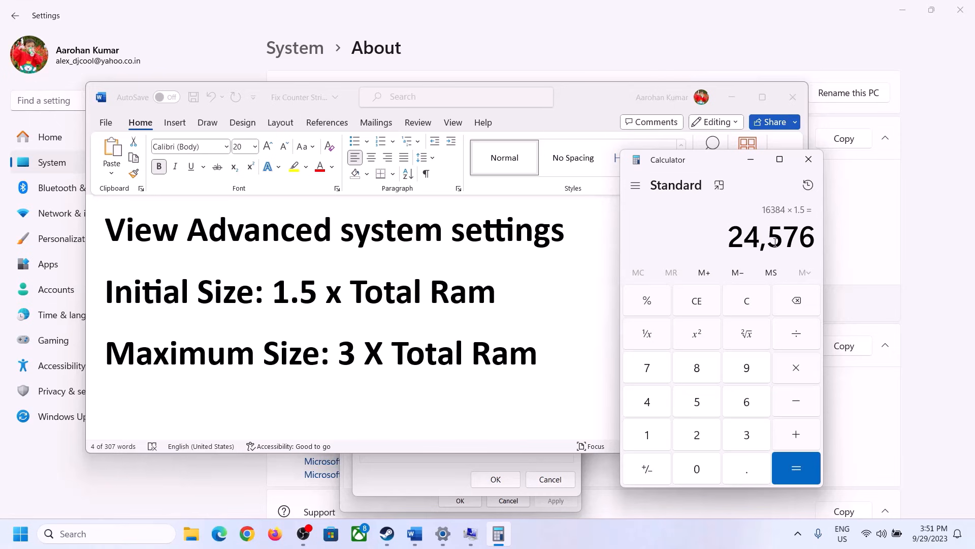
# - Set the initial size of drive C:'s paging file to 24576 MB in the Virtual Memory dialog
pyautogui.click(447, 464)
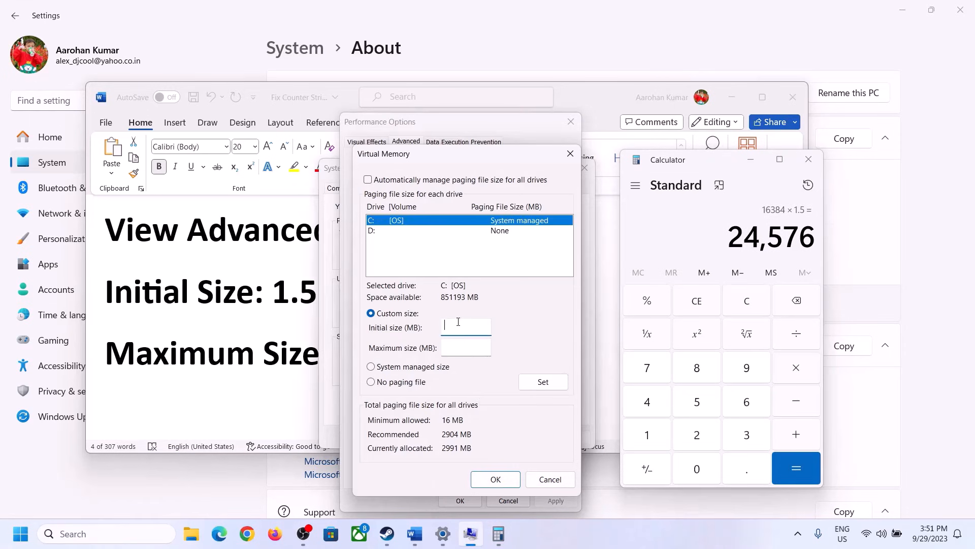
pyautogui.write('24576')
pyautogui.click(488, 347)
# - Clear the finished calculation in Calculator and recheck the installed RAM on the System About page
pyautogui.hotkey('alt', 'Tab')
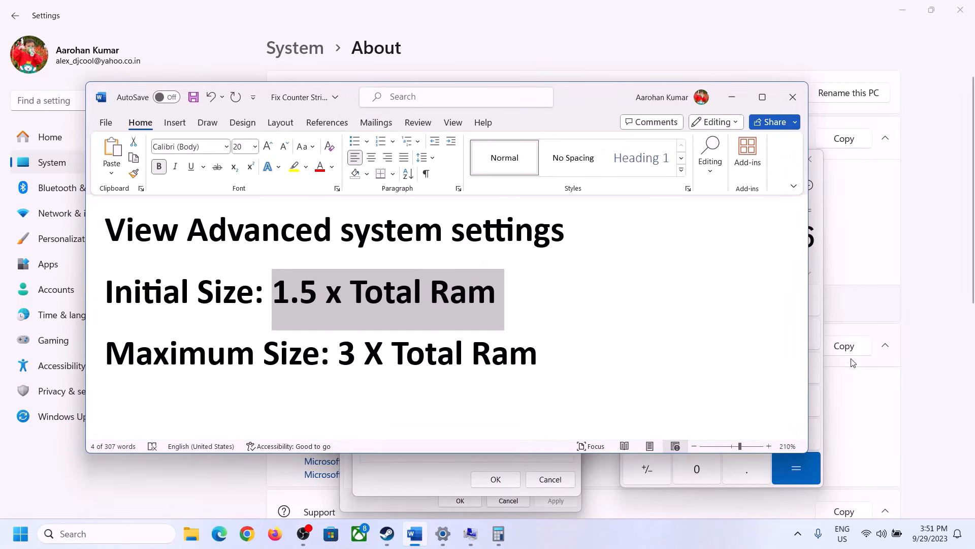
pyautogui.click(821, 269)
pyautogui.click(750, 305)
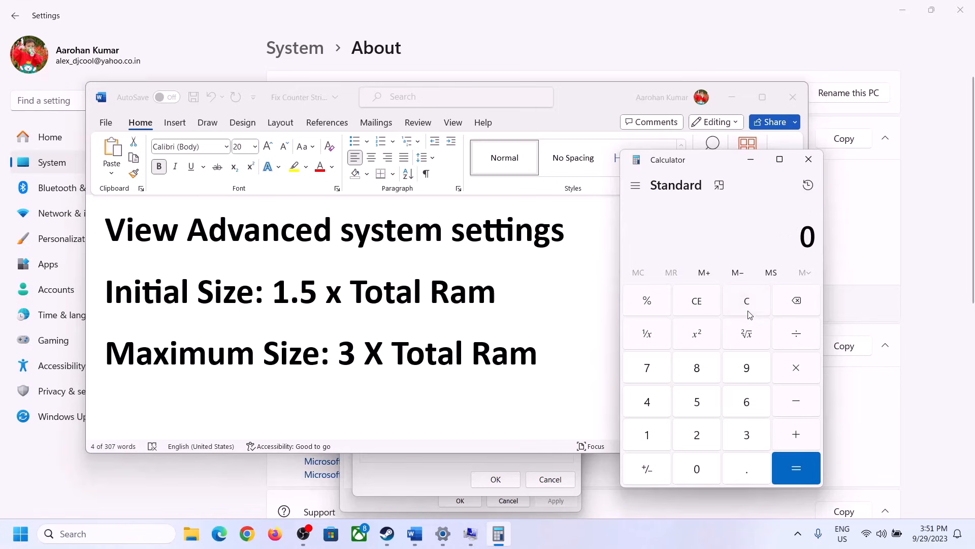
pyautogui.click(443, 533)
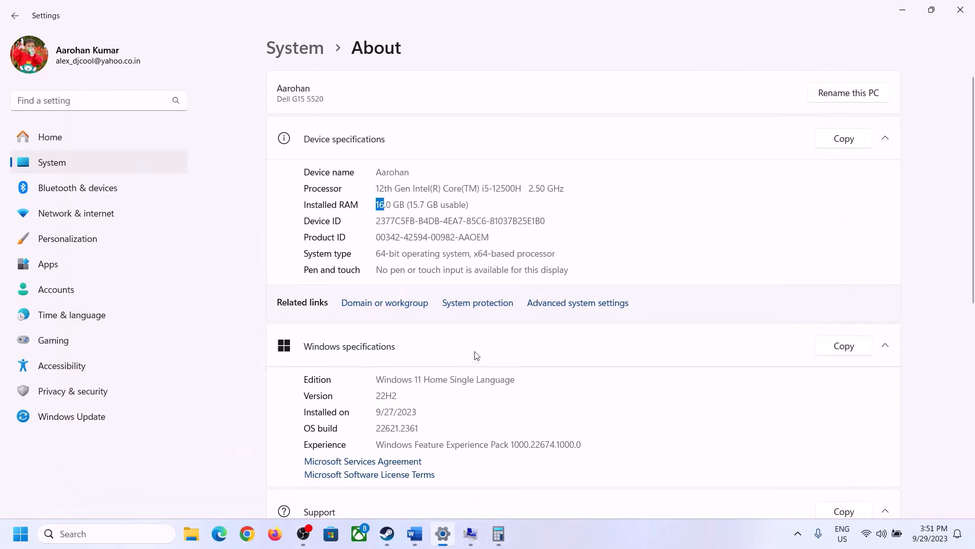
pyautogui.click(499, 534)
# - Calculate 16 × 1024 again in Calculator as the basis for the maximum paging file size
pyautogui.click(657, 440)
pyautogui.click(742, 404)
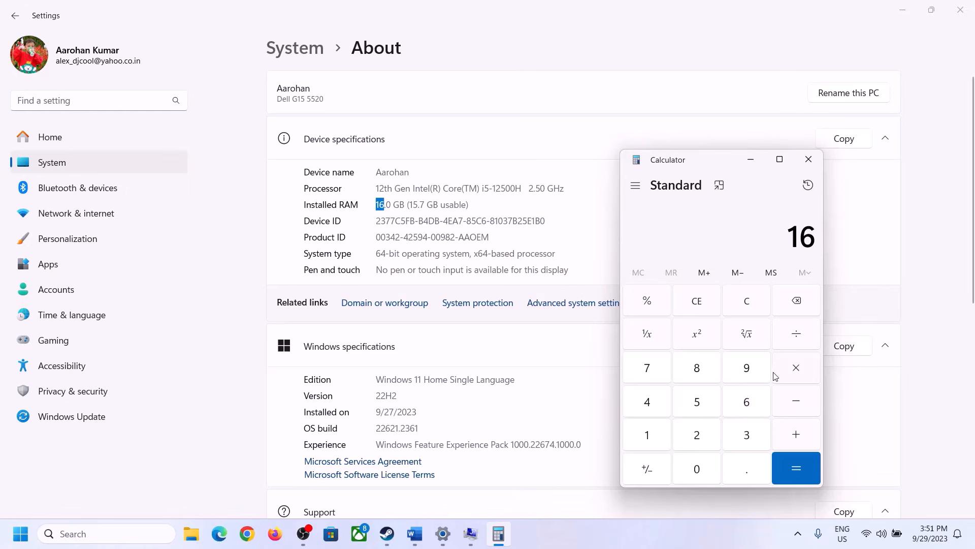
pyautogui.click(792, 370)
pyautogui.click(655, 430)
pyautogui.click(693, 466)
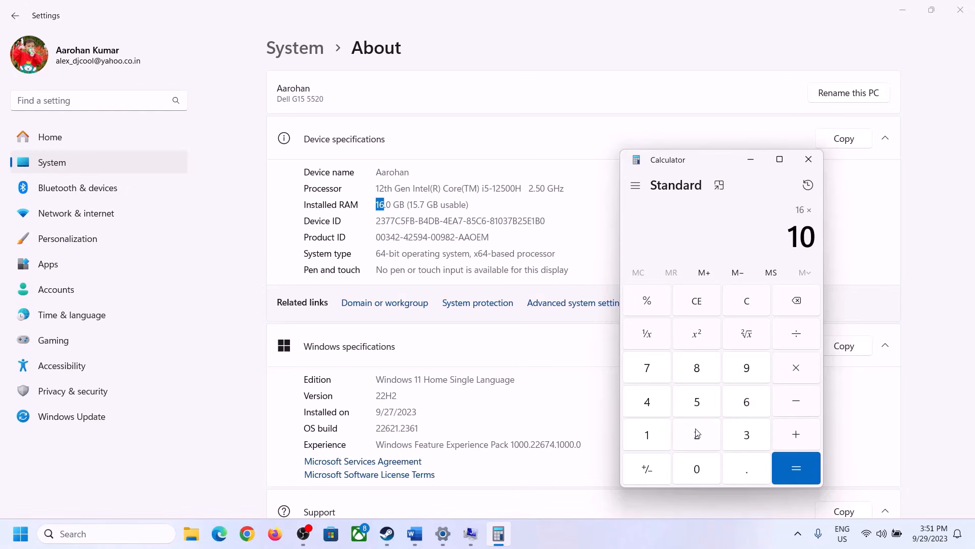
pyautogui.click(697, 432)
pyautogui.click(648, 401)
pyautogui.click(790, 478)
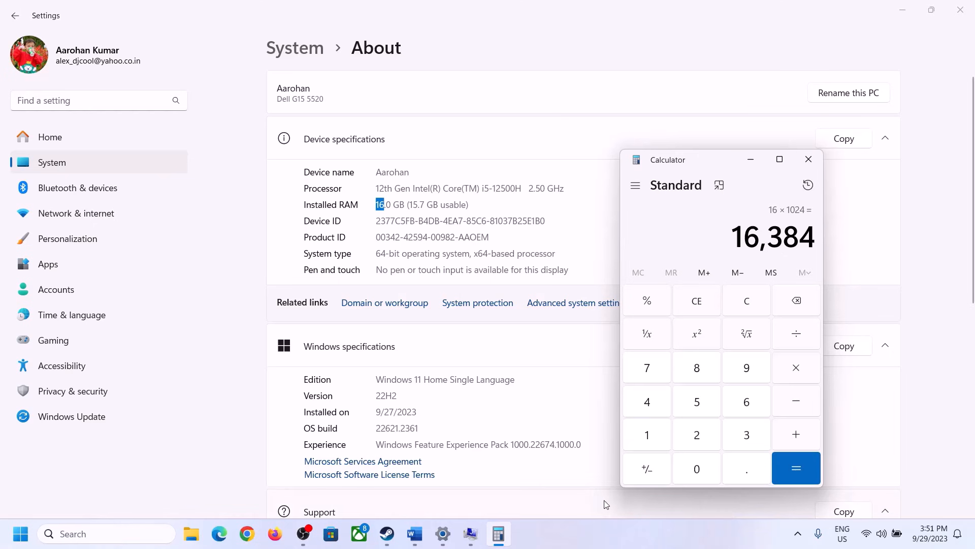
# - Multiply the converted RAM by 3, as the Word notes specify, and set drive C:'s maximum paging file size to 49152 MB
pyautogui.click(415, 533)
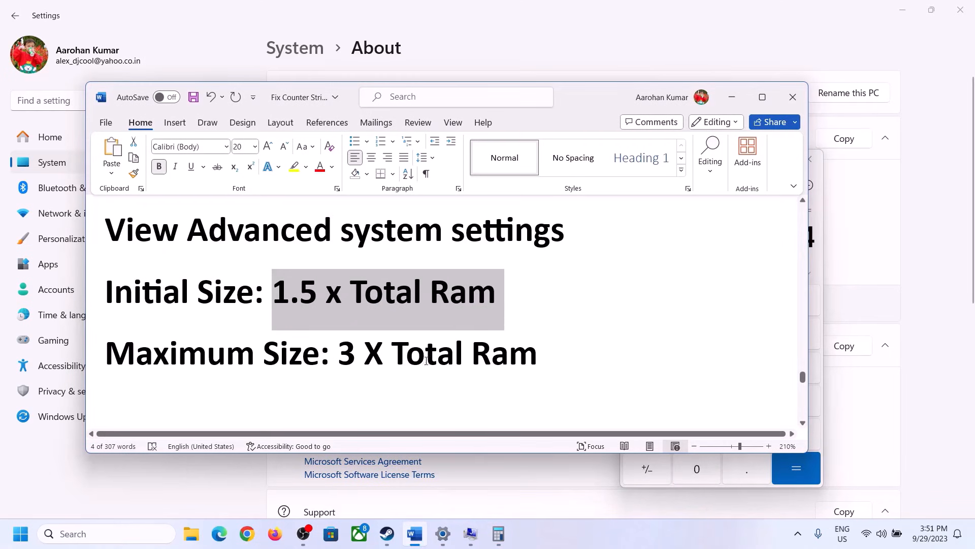
pyautogui.click(498, 534)
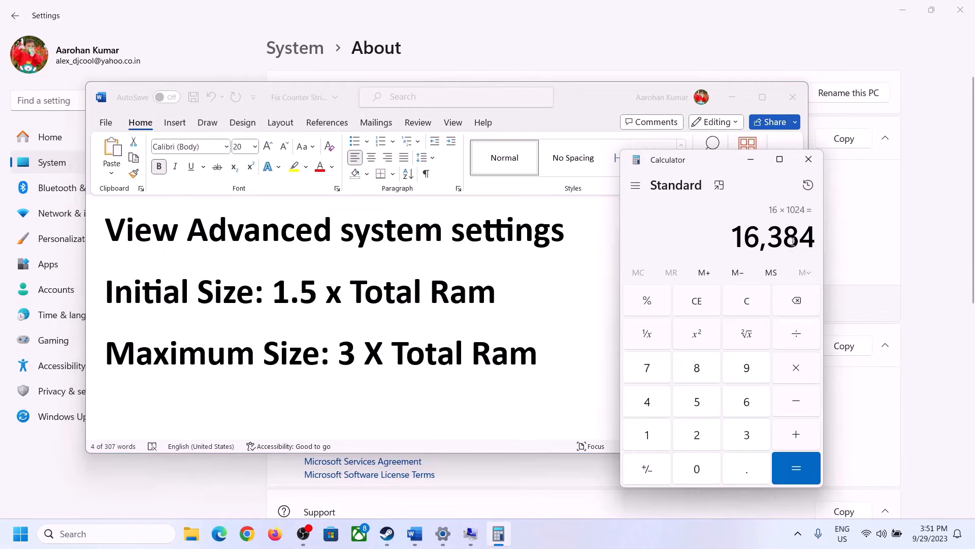
pyautogui.click(796, 369)
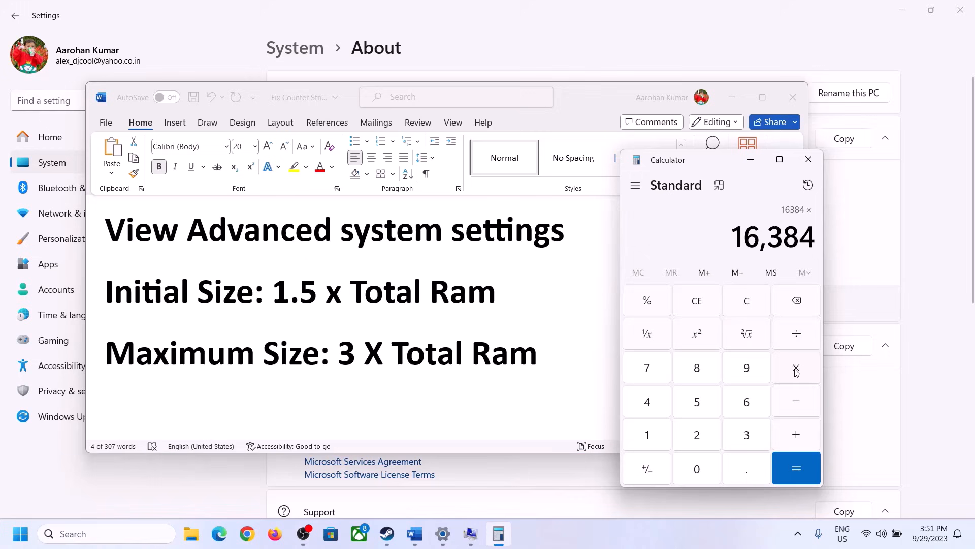
pyautogui.click(734, 439)
pyautogui.click(805, 465)
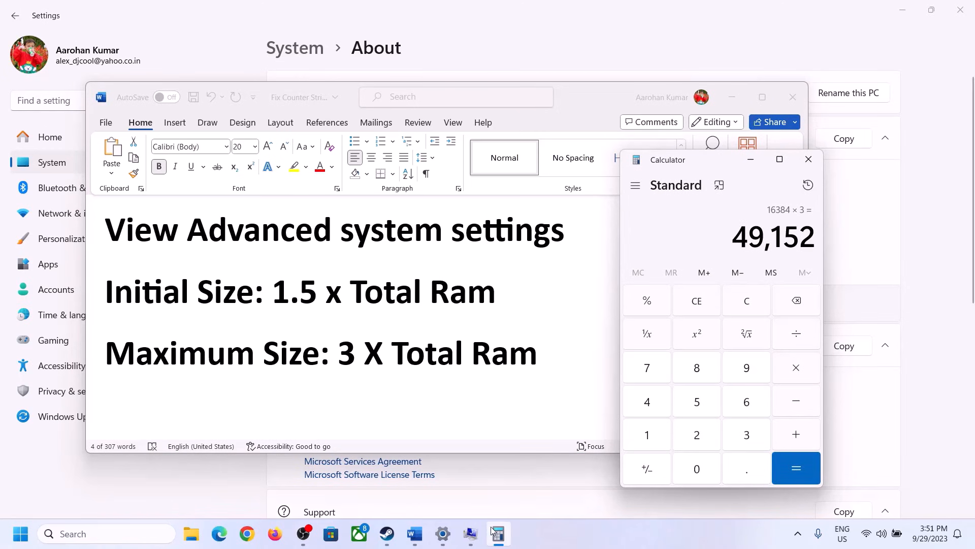
pyautogui.click(471, 533)
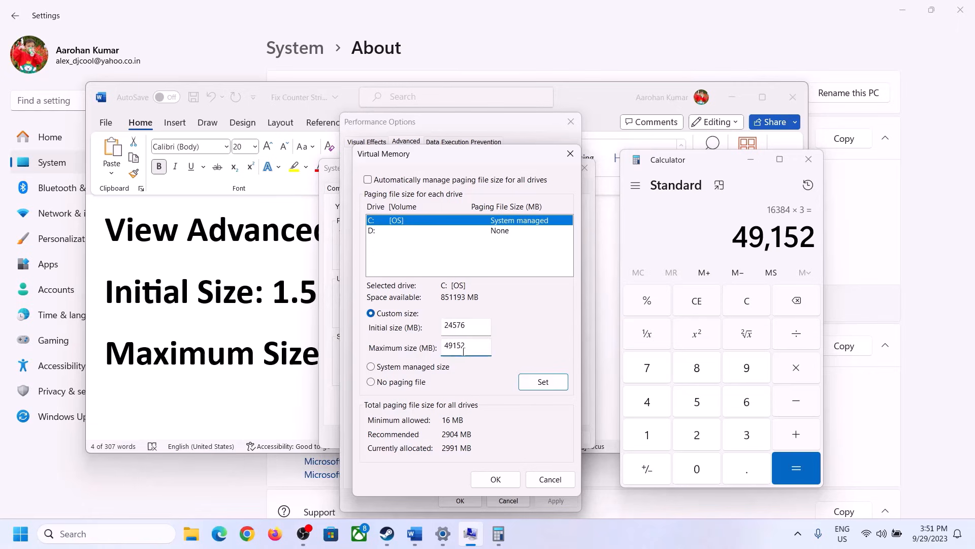
# - Apply the custom 24576–49152 MB paging file to drive C:, close the system dialogs, and dismiss the restart request without restarting
pyautogui.click(543, 382)
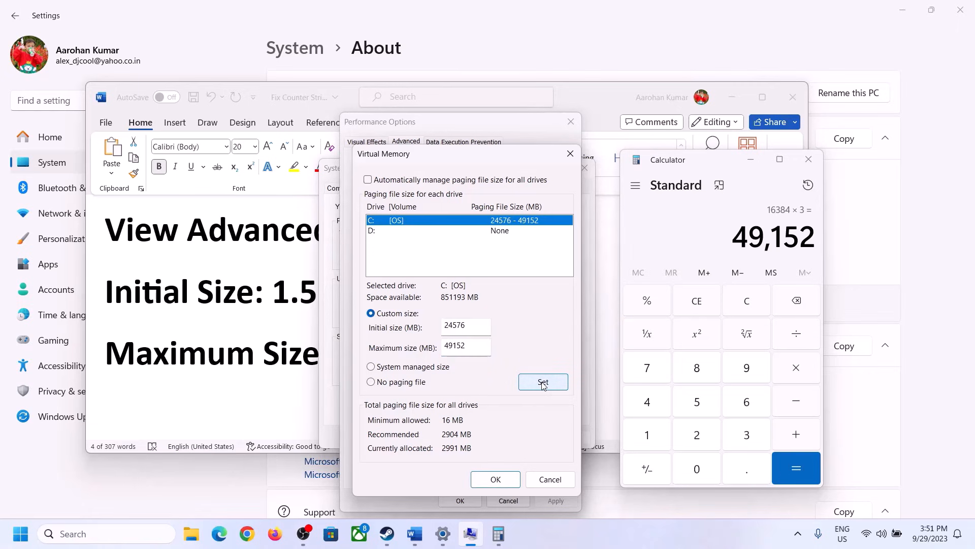
pyautogui.click(499, 479)
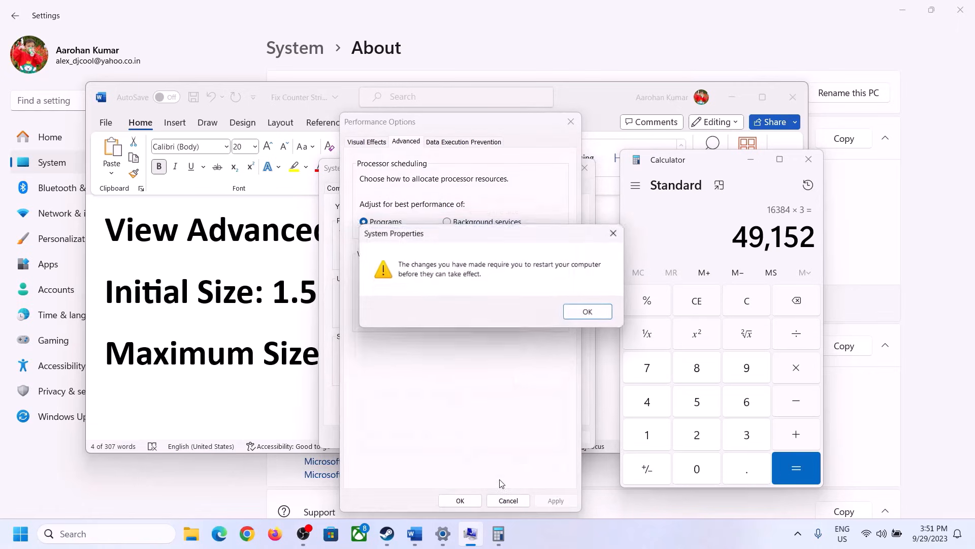
pyautogui.click(603, 317)
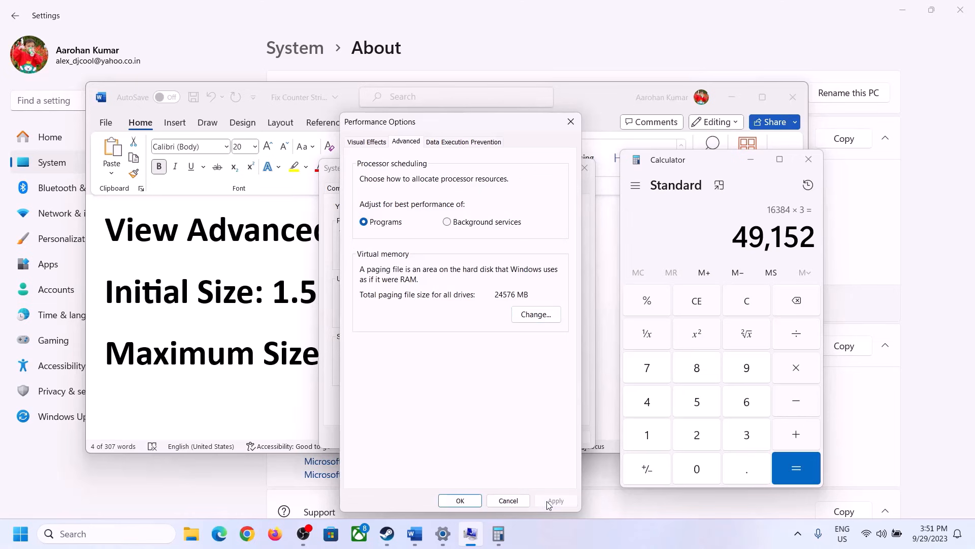
pyautogui.click(460, 500)
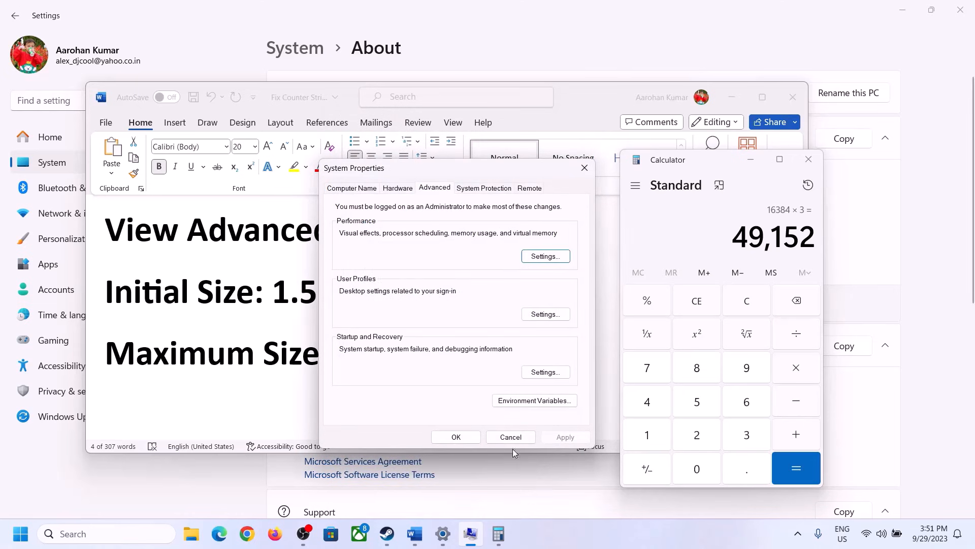
pyautogui.click(462, 436)
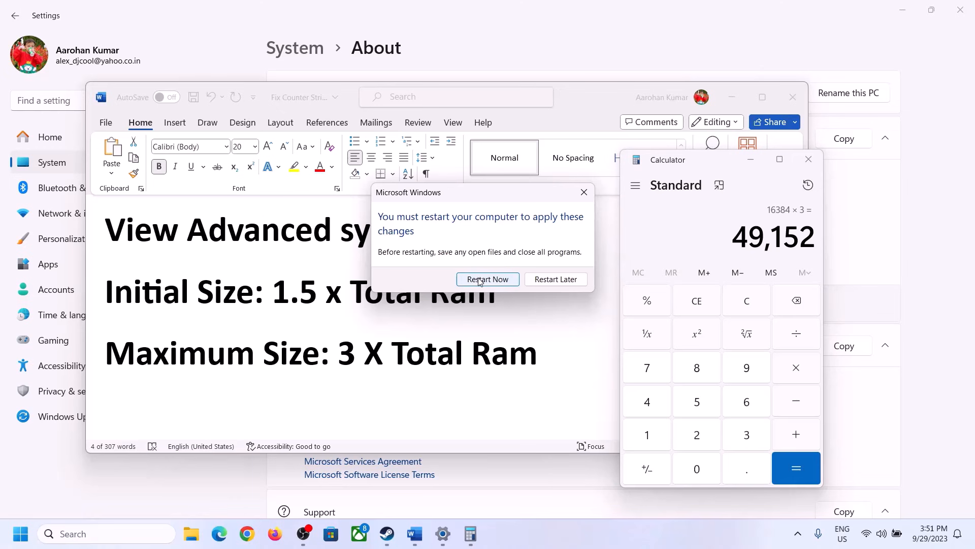
pyautogui.click(583, 191)
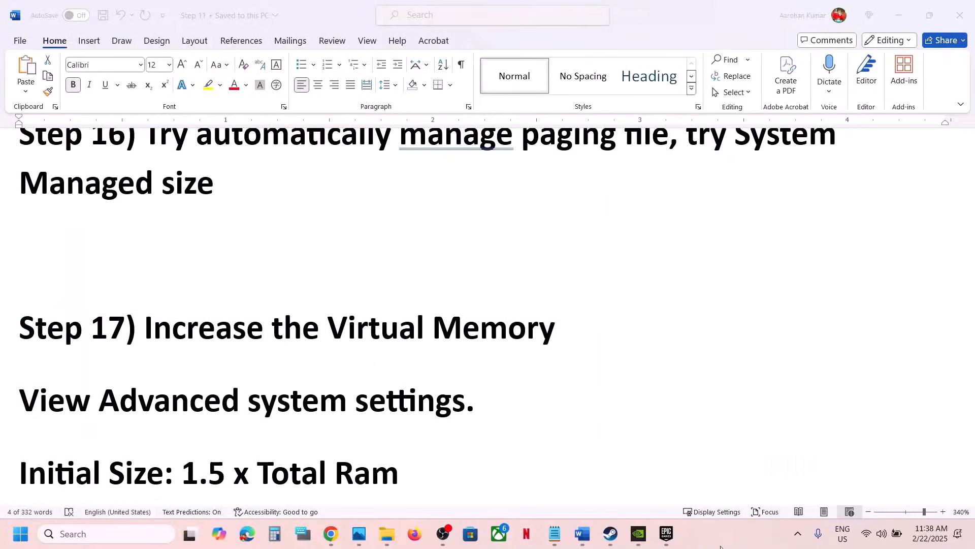
# - Review Step 18 on updating the BIOS in the Word notes and check the laptop's battery level in the quick settings
pyautogui.scroll(-5, 430, 291)
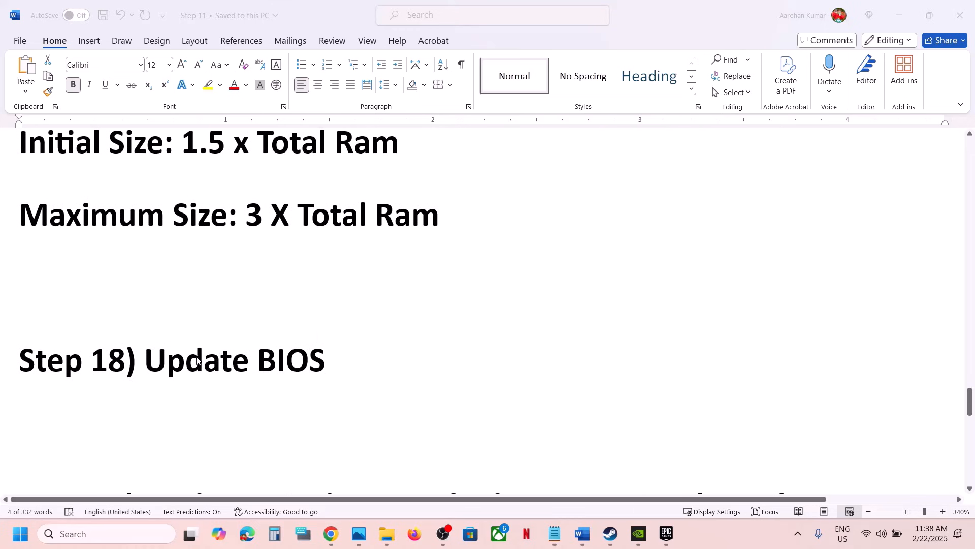
pyautogui.click(188, 359)
pyautogui.moveTo(260, 342); pyautogui.dragTo(326, 346)
pyautogui.click(326, 346)
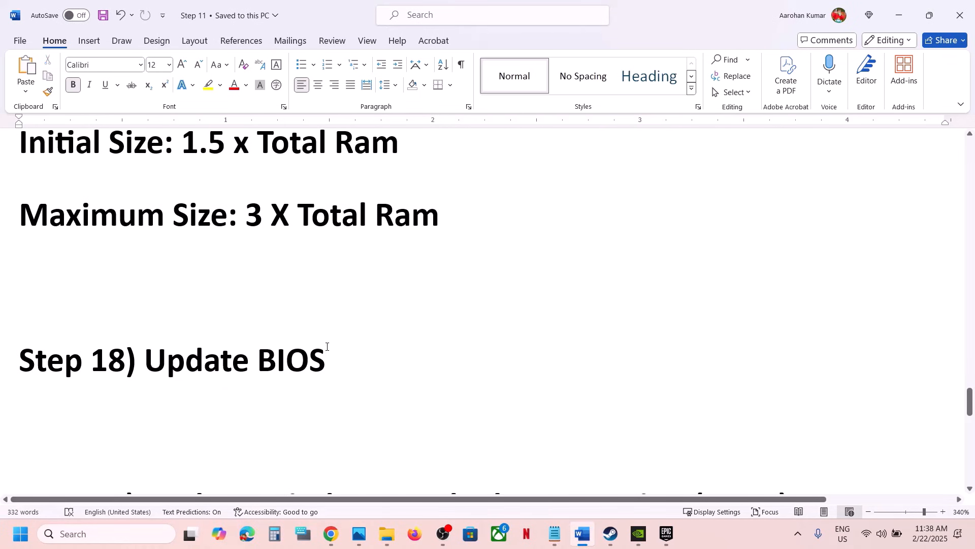
pyautogui.click(896, 534)
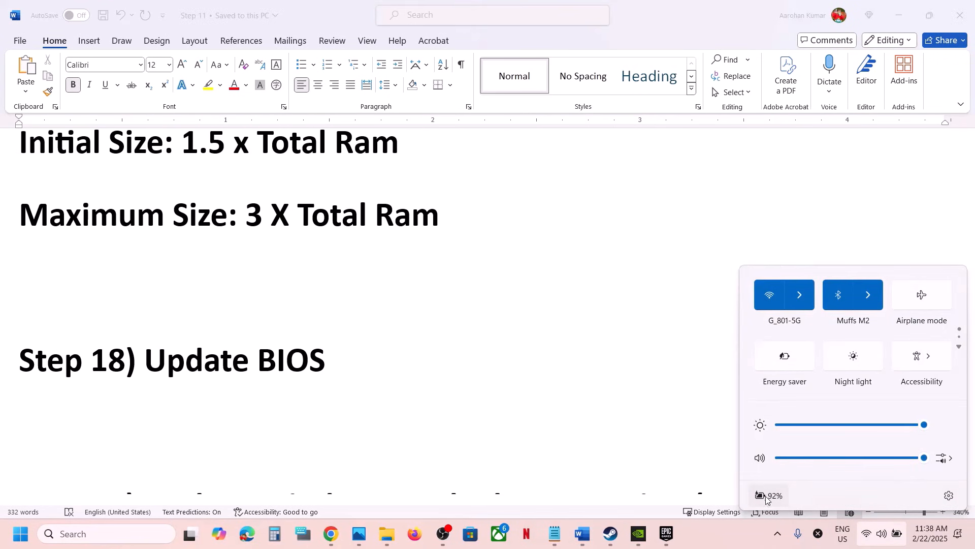
pyautogui.click(347, 369)
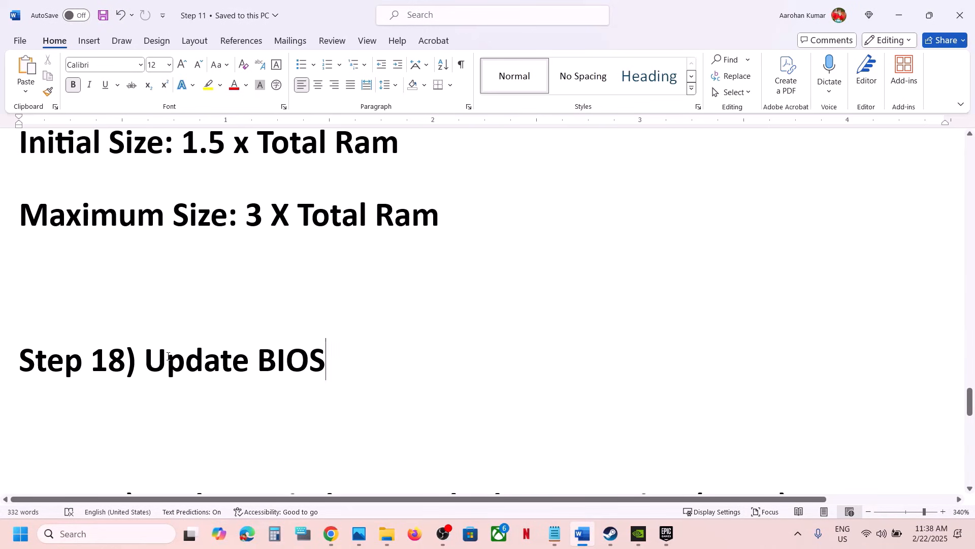
pyautogui.moveTo(149, 356); pyautogui.dragTo(380, 353)
pyautogui.click(380, 356)
# - Read Step 19 of the Word notes, then check for updates on the Windows Update page in Settings
pyautogui.scroll(-3, 380, 352)
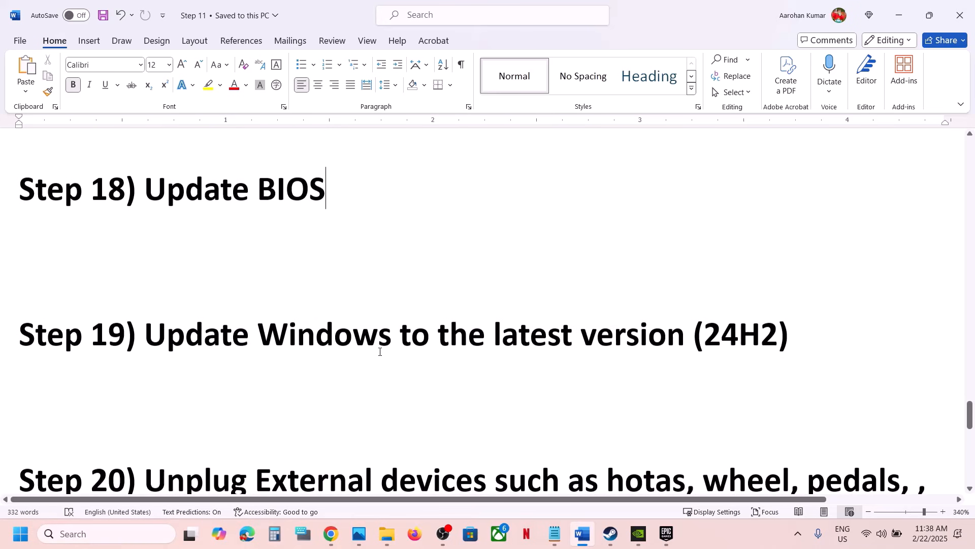
pyautogui.moveTo(160, 328); pyautogui.dragTo(700, 318)
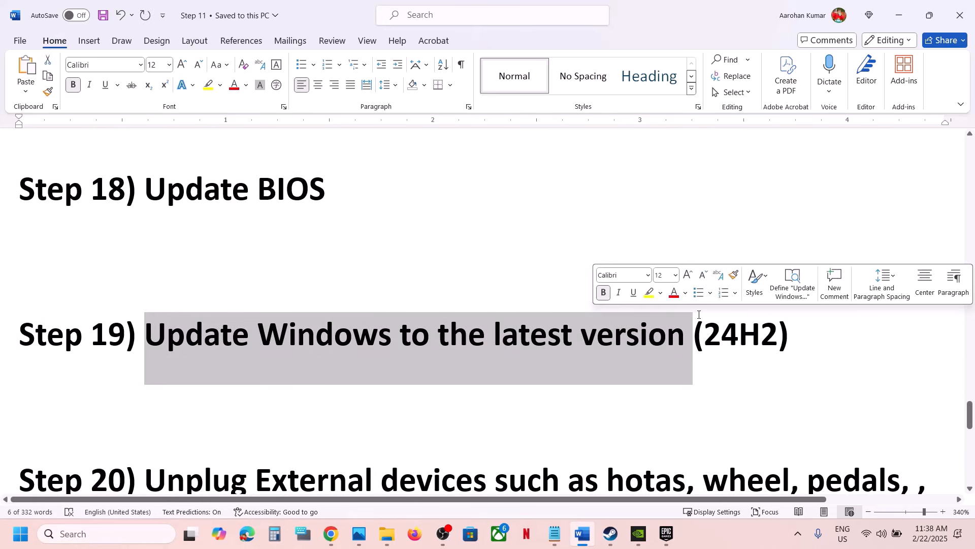
pyautogui.press('super+i')
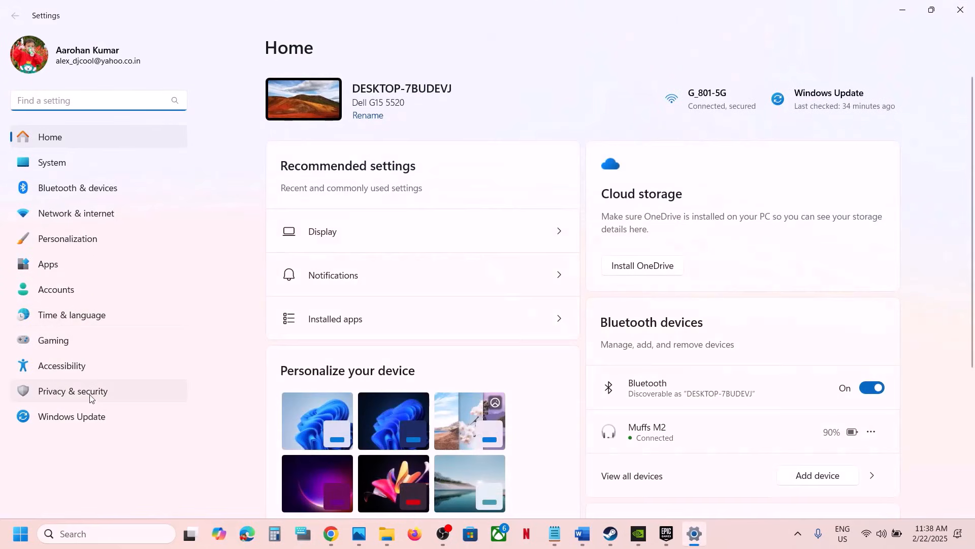
pyautogui.click(73, 420)
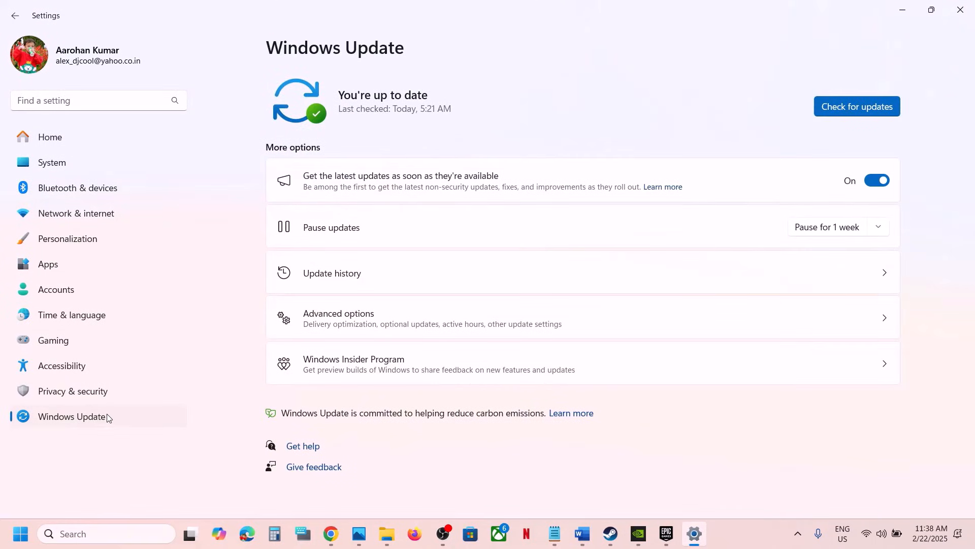
pyautogui.click(862, 106)
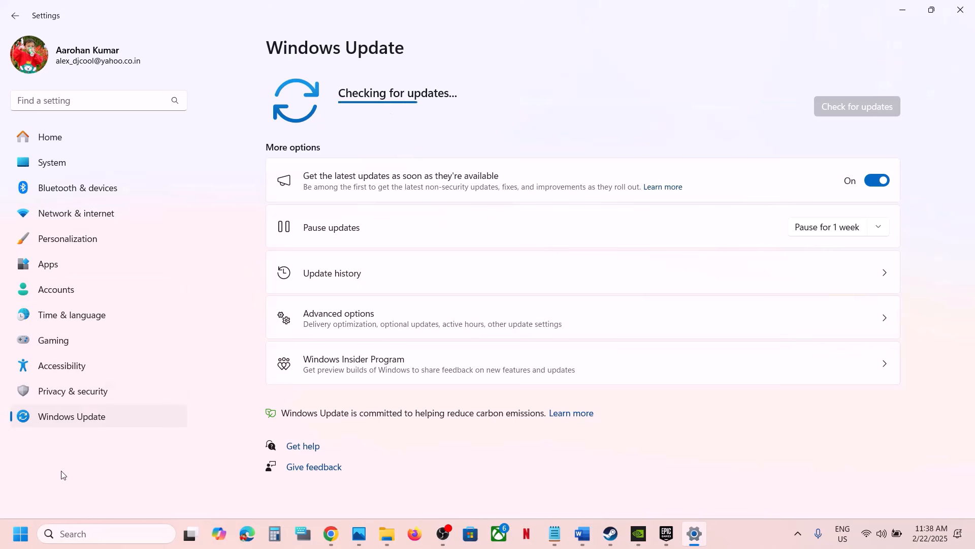
# - Look at the power options in the Start menu and close it without restarting the PC
pyautogui.click(19, 538)
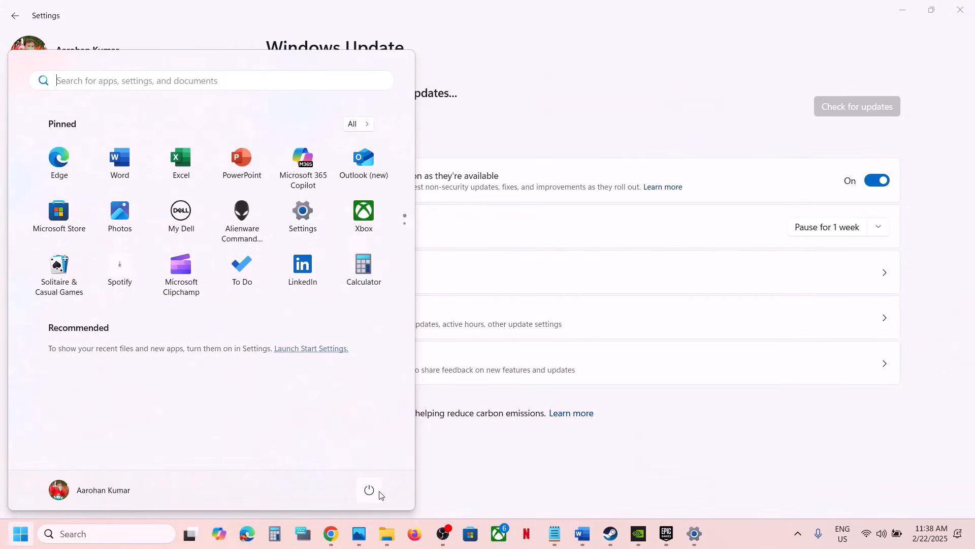
pyautogui.click(369, 489)
pyautogui.click(549, 481)
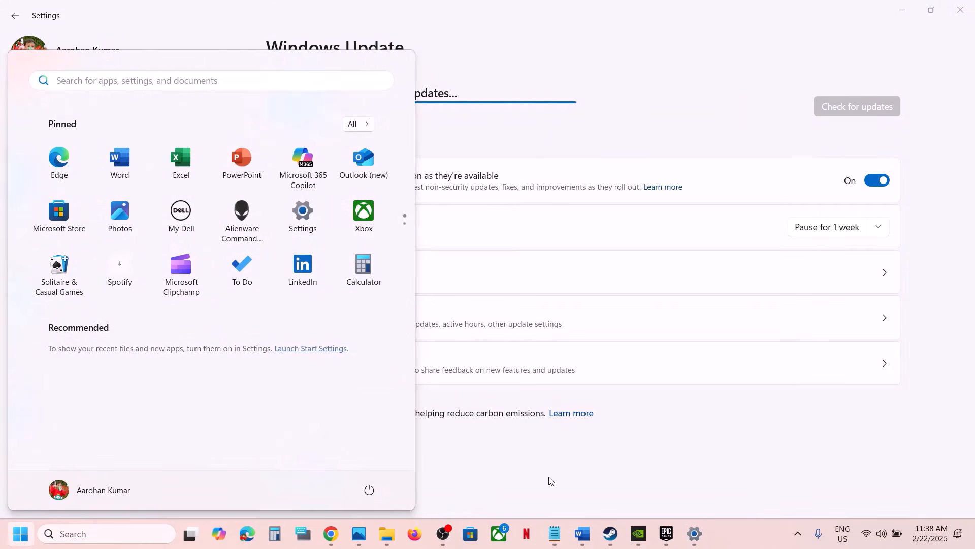
# - Run winver to check the installed Windows version, then close the About Windows dialog
pyautogui.click(135, 538)
pyautogui.write('wi')
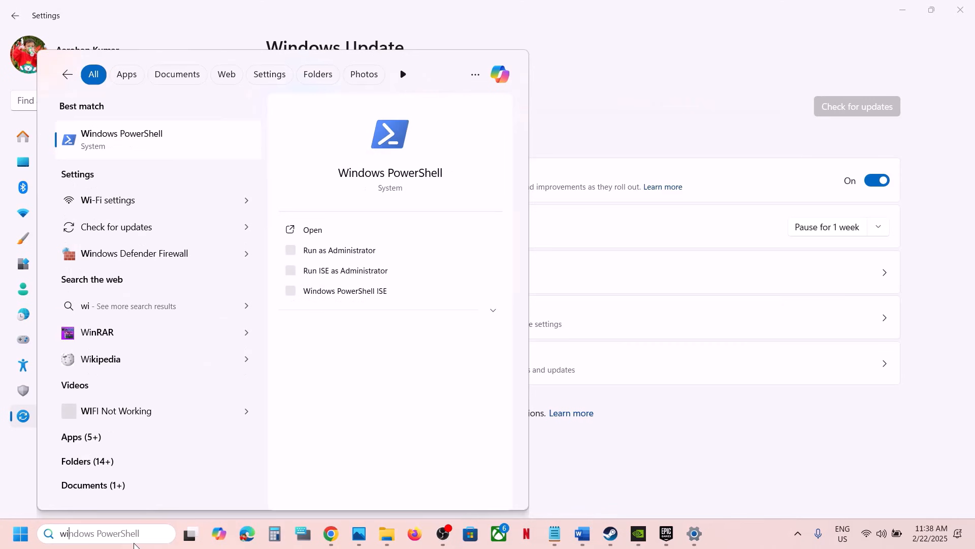
pyautogui.write('nver')
pyautogui.press('Return')
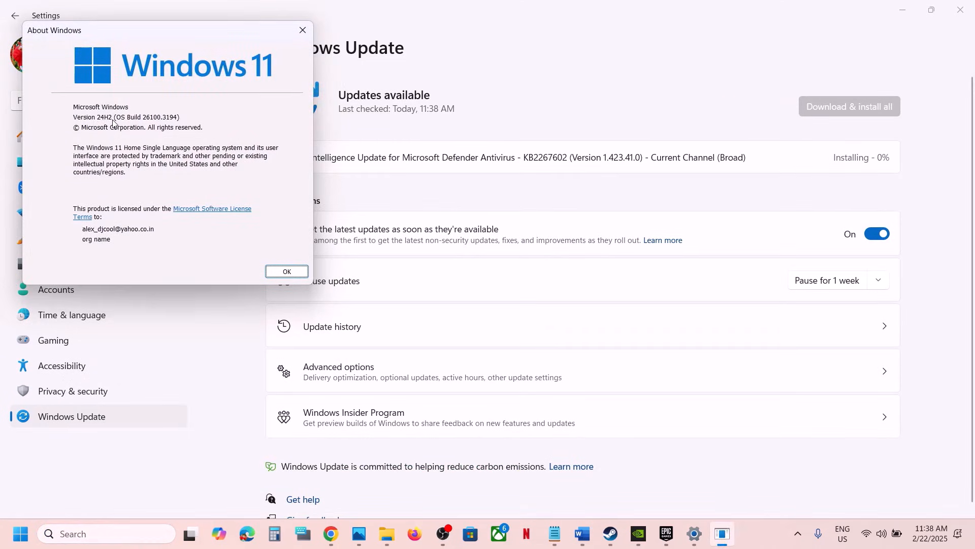
pyautogui.click(303, 33)
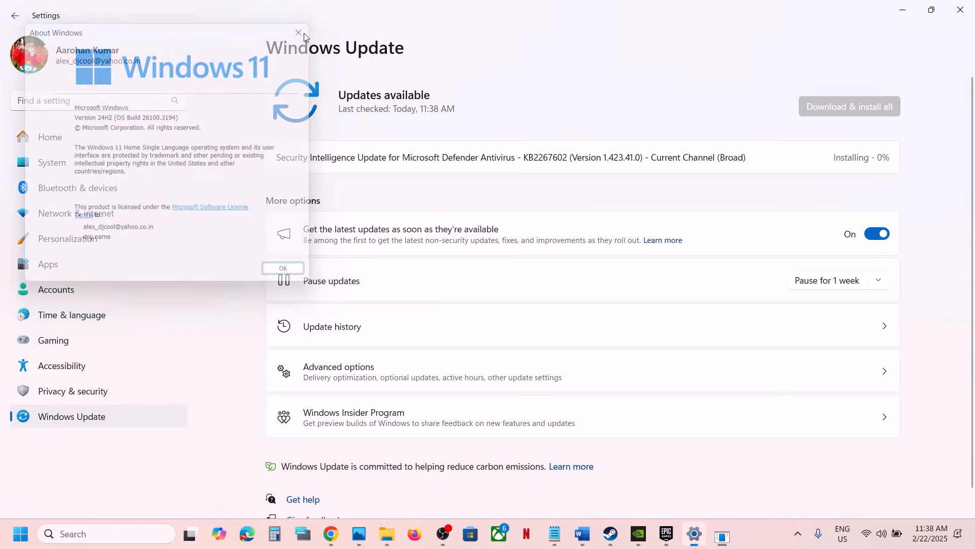
# - Read Step 20 of the Word notes on unplugging external devices, disconnecting multiple monitors, and closing lighting software and third-party services
pyautogui.click(582, 534)
pyautogui.scroll(-2, 398, 406)
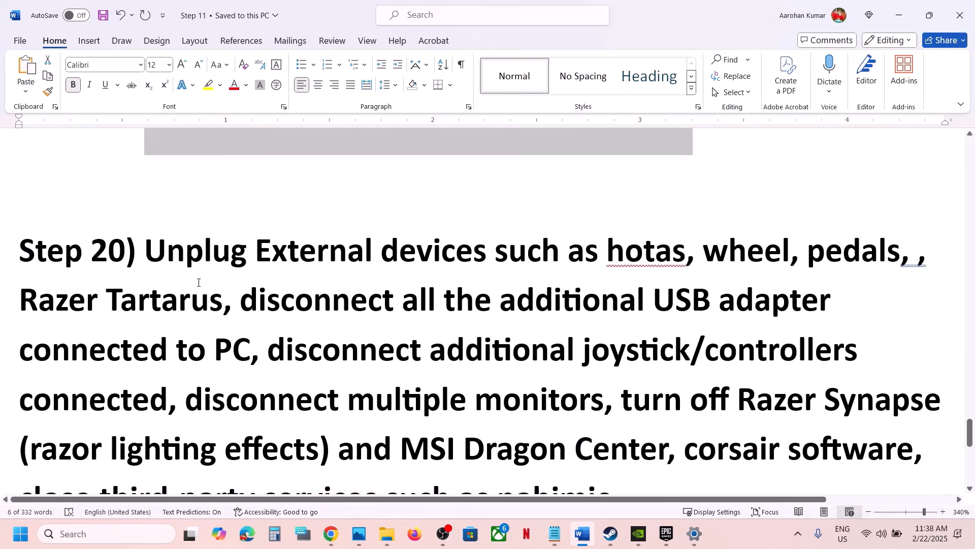
pyautogui.moveTo(149, 254); pyautogui.dragTo(251, 359)
pyautogui.scroll(-3, 357, 225)
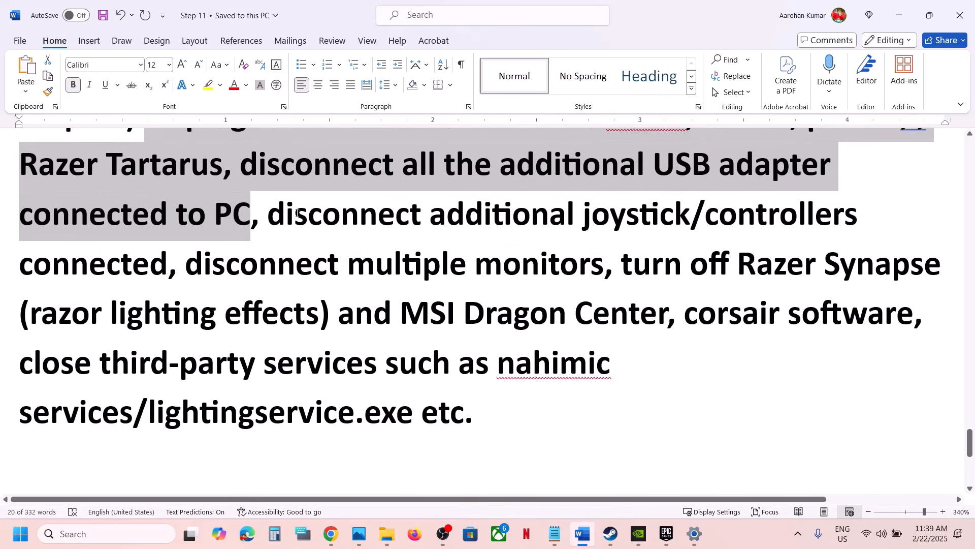
pyautogui.moveTo(277, 213); pyautogui.dragTo(589, 270)
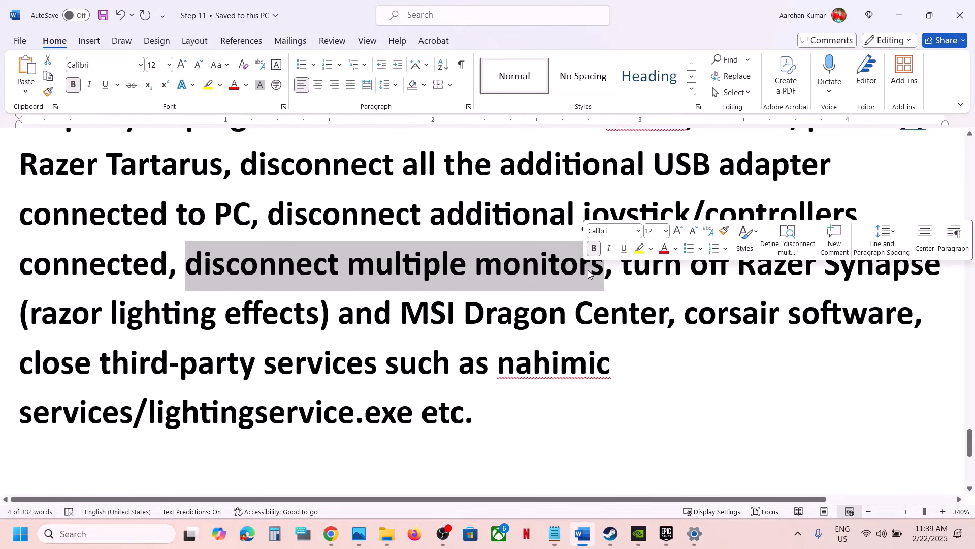
pyautogui.moveTo(622, 270); pyautogui.dragTo(485, 401)
pyautogui.click(485, 400)
pyautogui.scroll(-1, 485, 400)
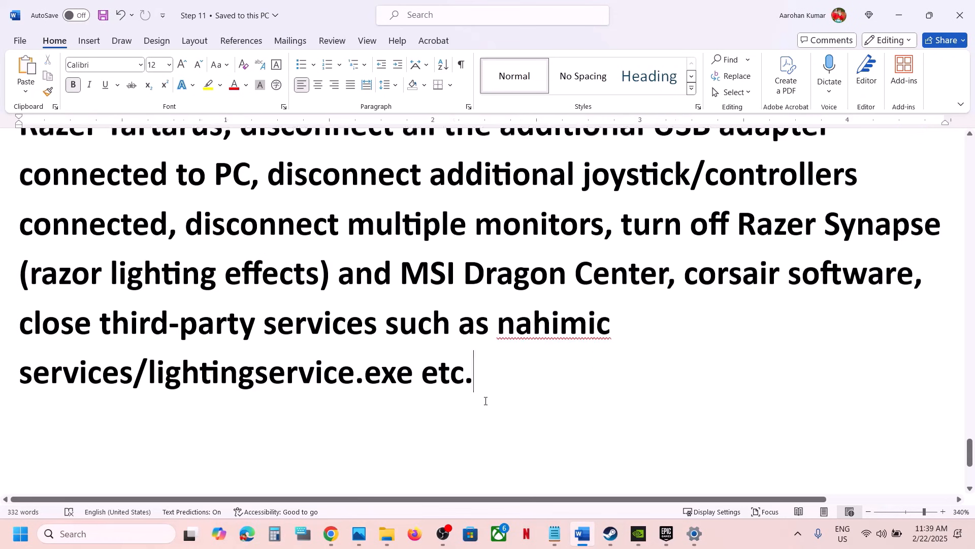
# - Read Step 21 of the Word notes on uninstalling the game and deleting its installation folder
pyautogui.scroll(-4, 485, 400)
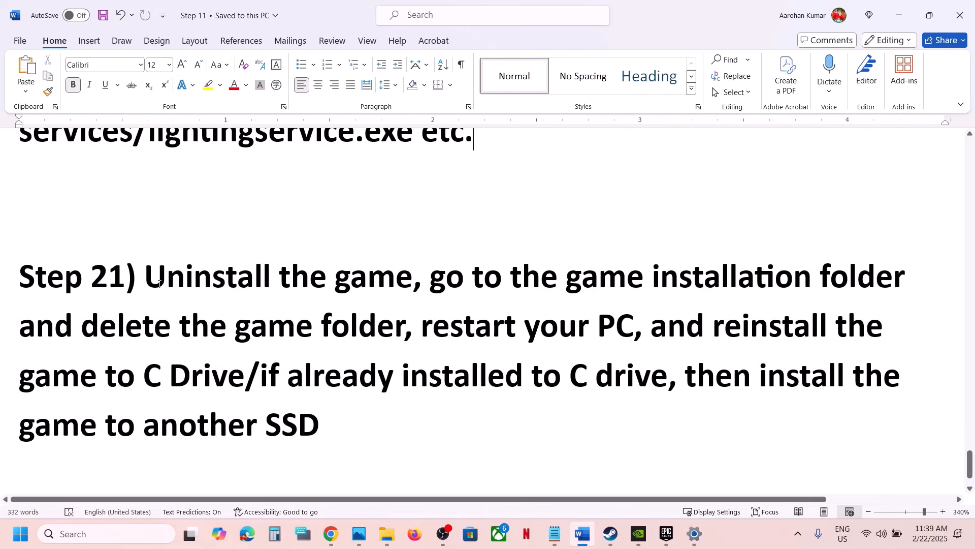
pyautogui.moveTo(159, 284); pyautogui.dragTo(501, 401)
pyautogui.click(504, 401)
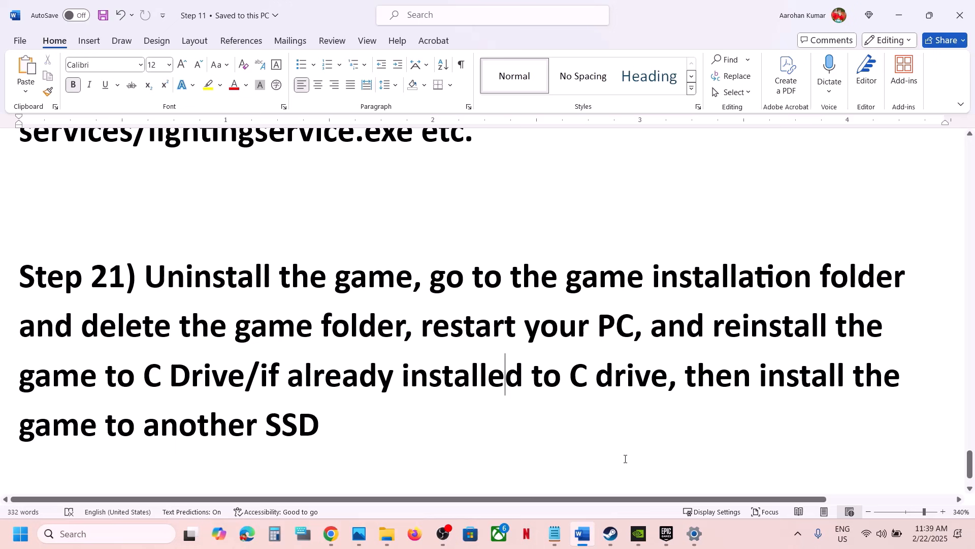
# - Look up the uninstall option for Chained Together in Steam and review World War Z's installation options in the Epic Games Launcher
pyautogui.click(610, 534)
pyautogui.rightClick(88, 357)
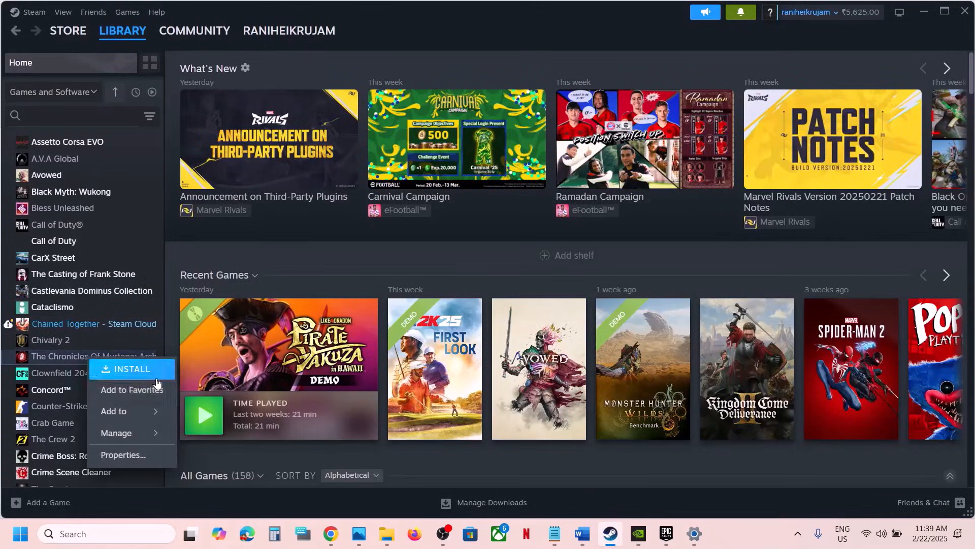
pyautogui.rightClick(74, 325)
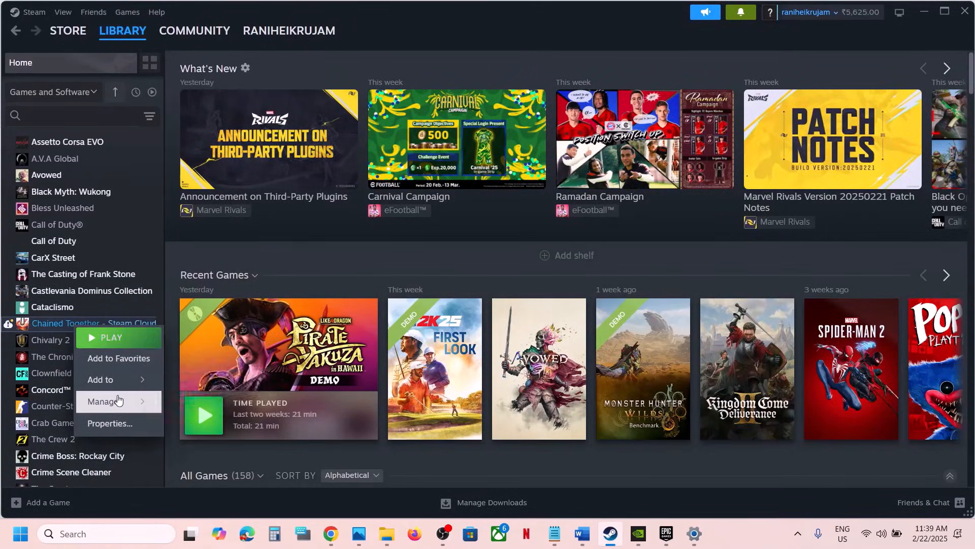
pyautogui.moveTo(118, 400)
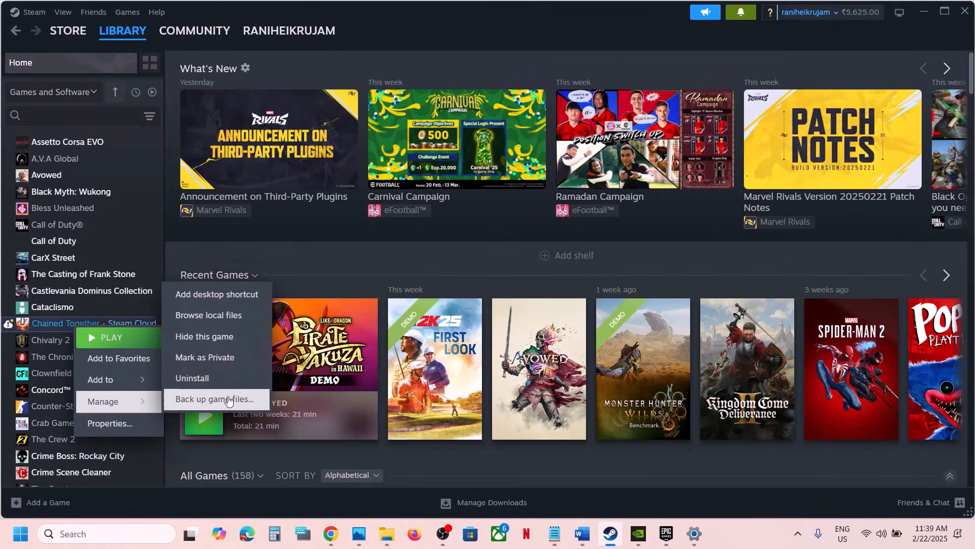
pyautogui.click(667, 538)
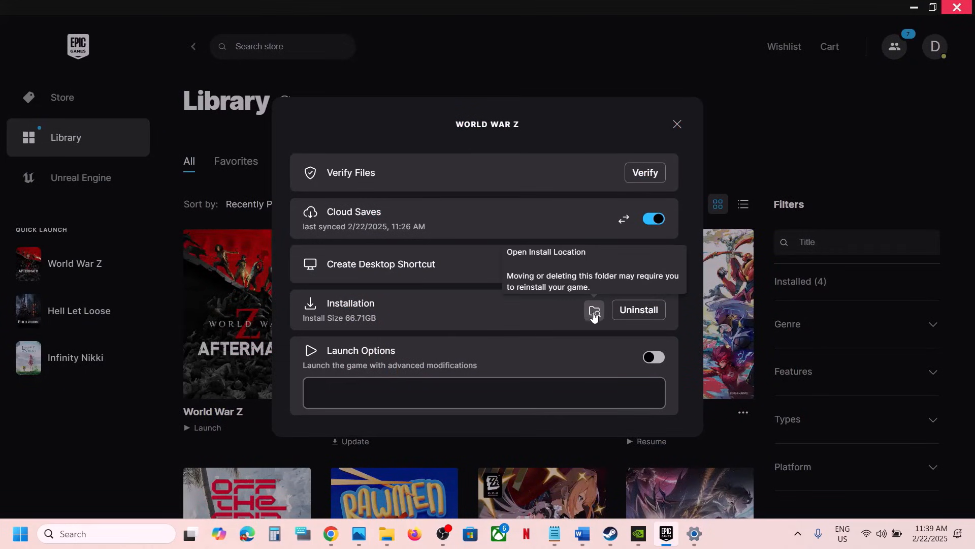
pyautogui.click(677, 125)
# - Review Step 21's advice in Word on reinstalling to C drive or another SSD, then return to the Epic Games Launcher library
pyautogui.click(583, 529)
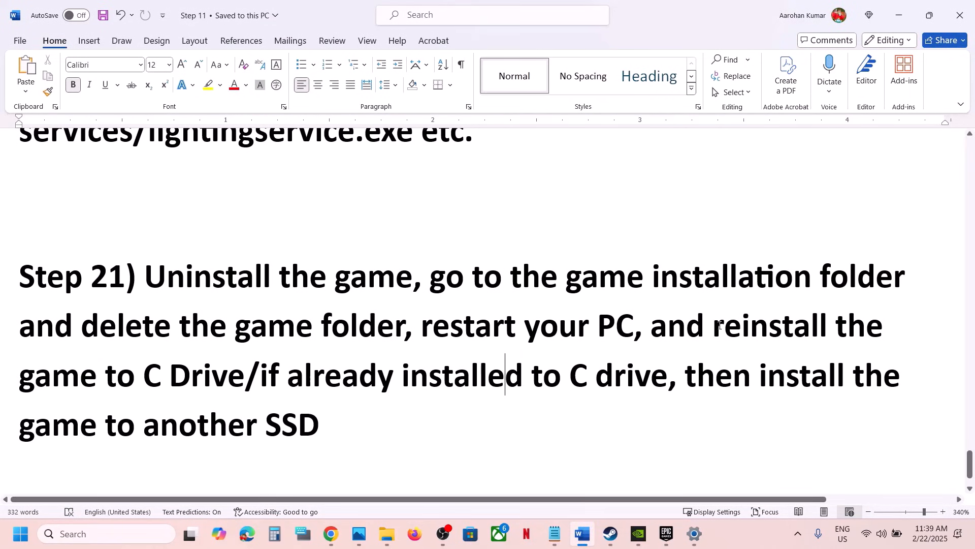
pyautogui.moveTo(721, 325); pyautogui.dragTo(243, 376)
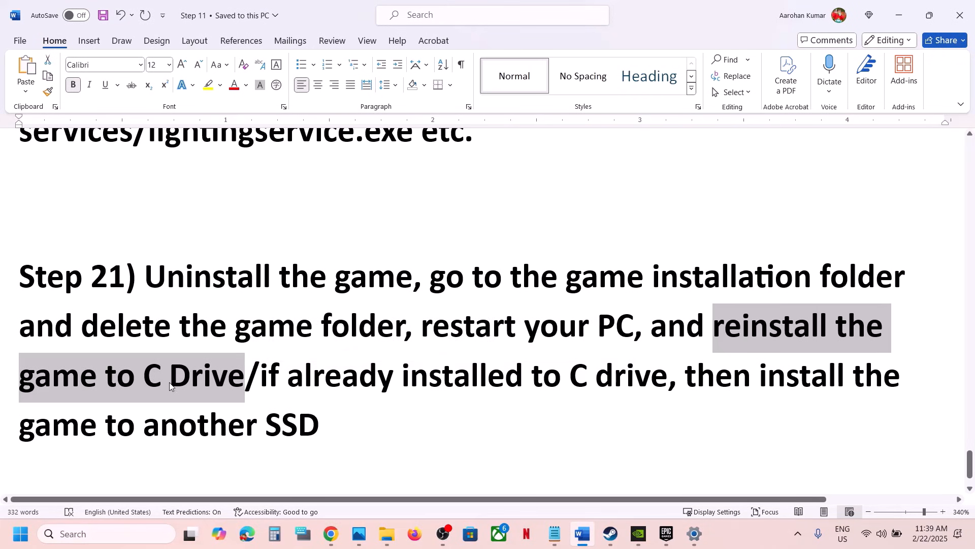
pyautogui.moveTo(261, 377); pyautogui.dragTo(341, 429)
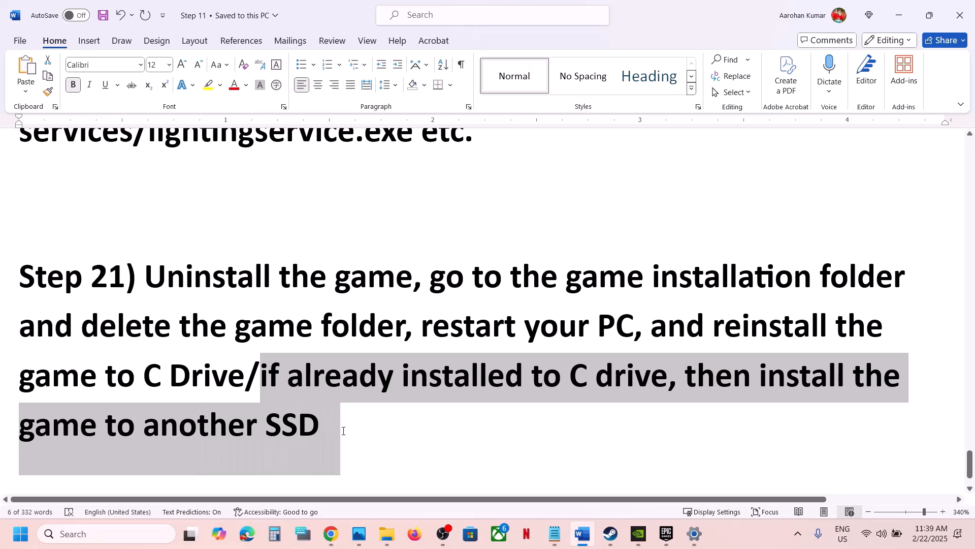
pyautogui.click(342, 435)
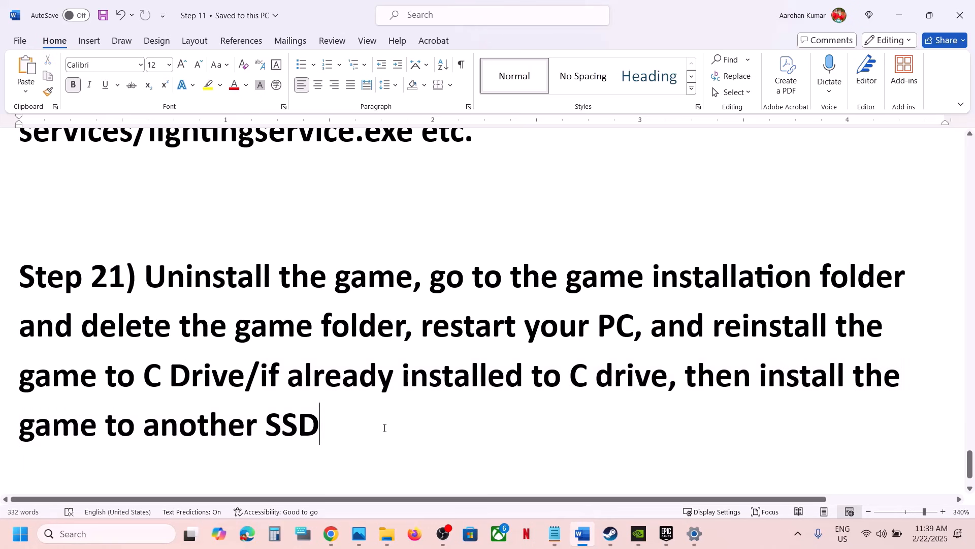
pyautogui.click(666, 533)
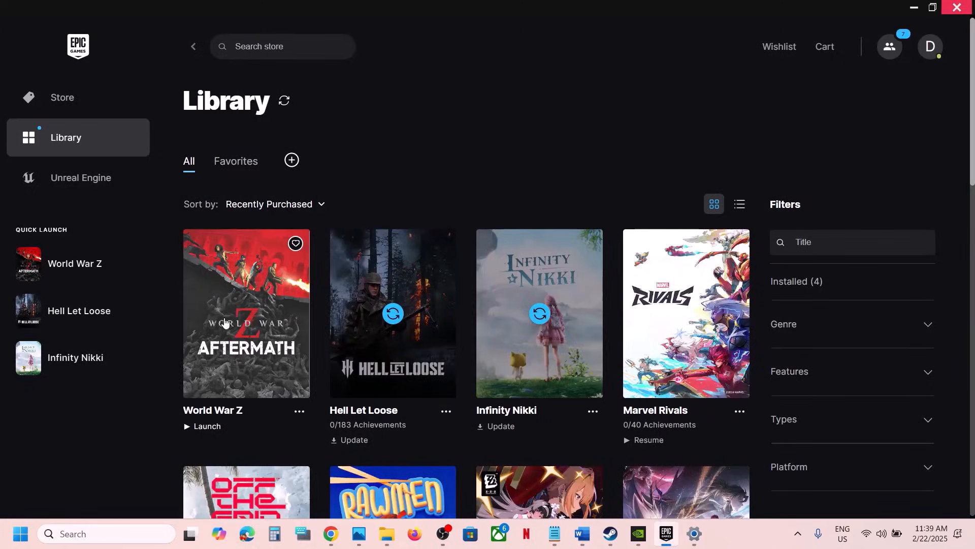